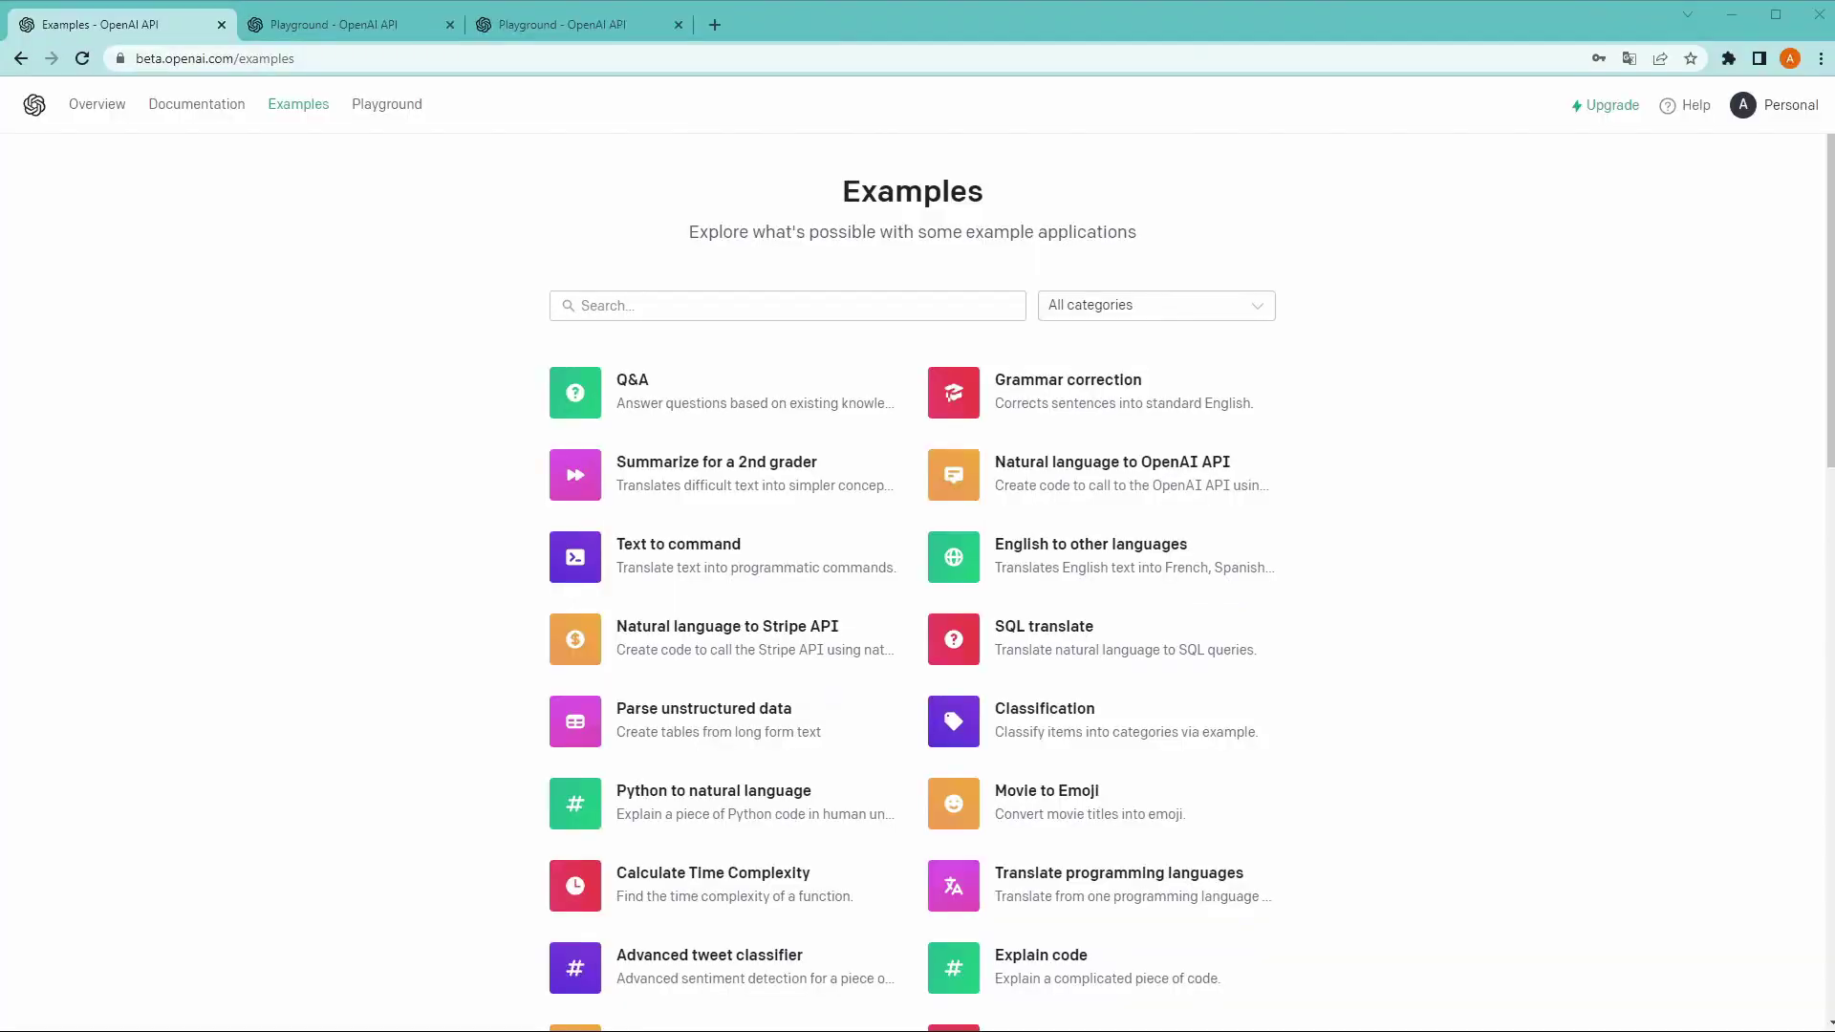
- Autoscroll the OpenAI examples gallery to bring the rest of the example prompts into view
middle_click(1756, 290)
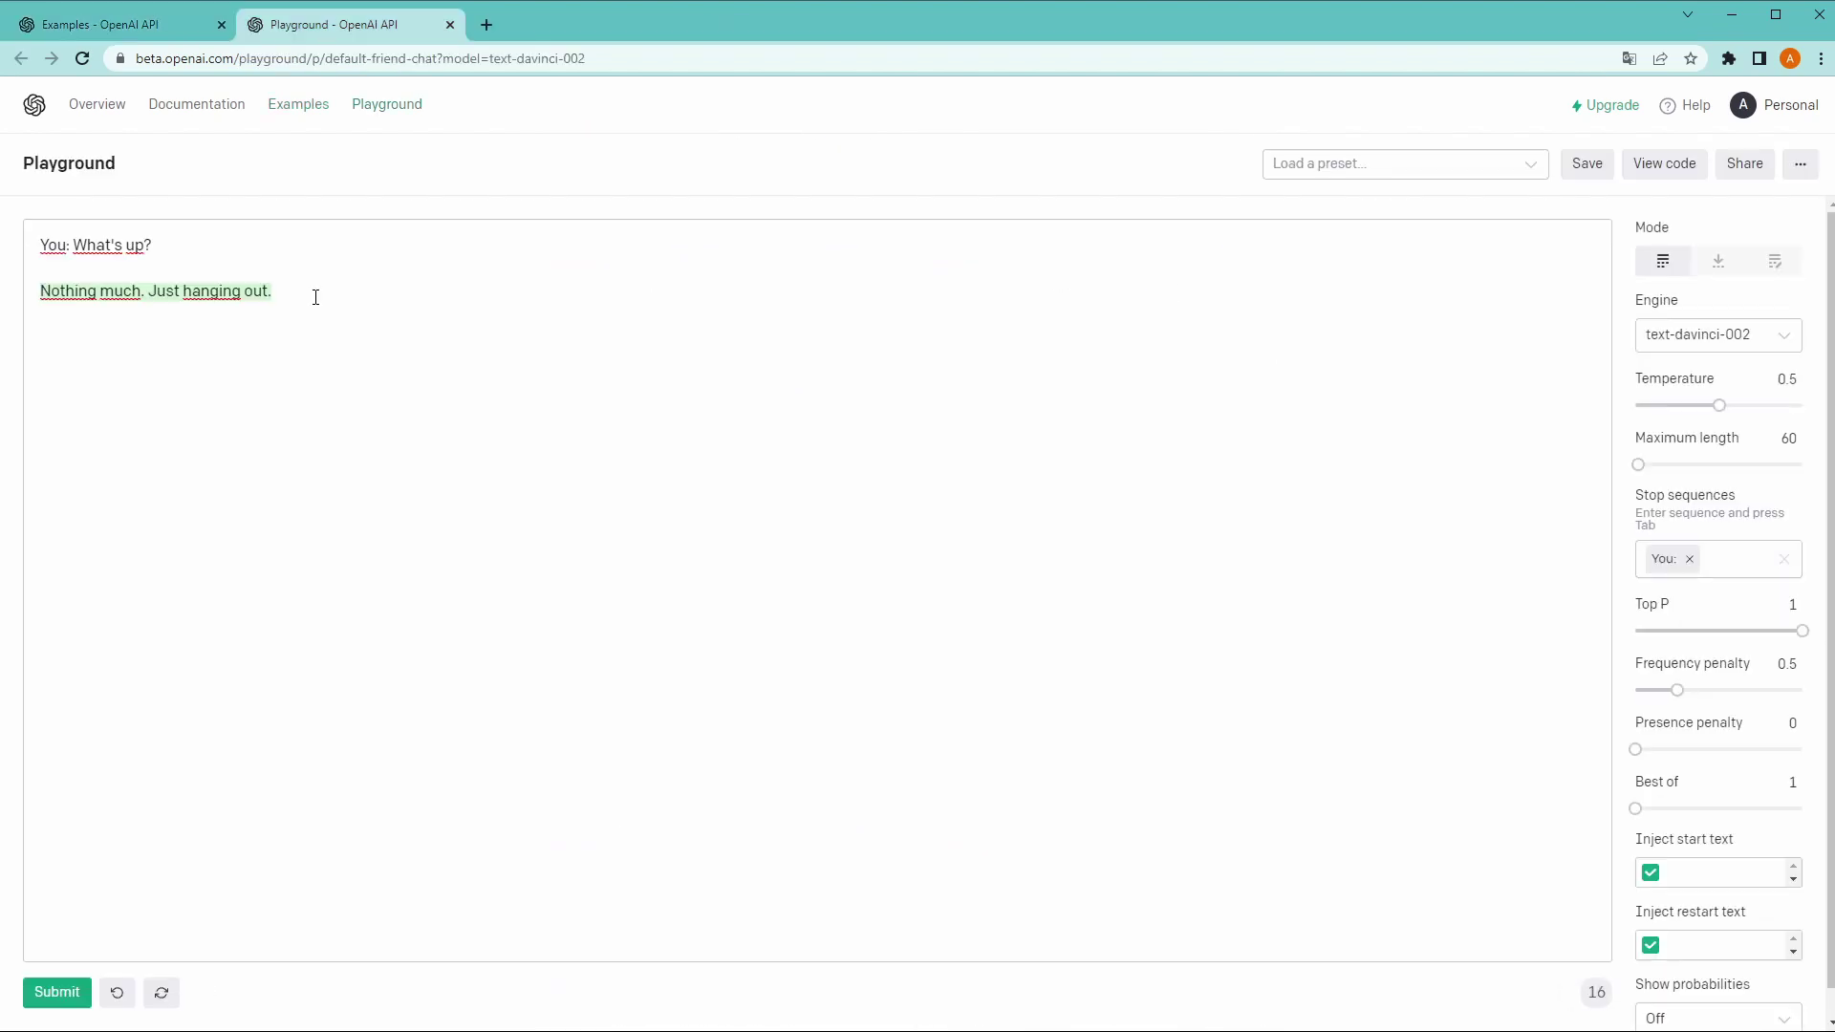
- Ask 'What are you doing tonight?' in the friend chat and generate replies, dismissing the stop-sequence warning
text(What are you doing tonight?)
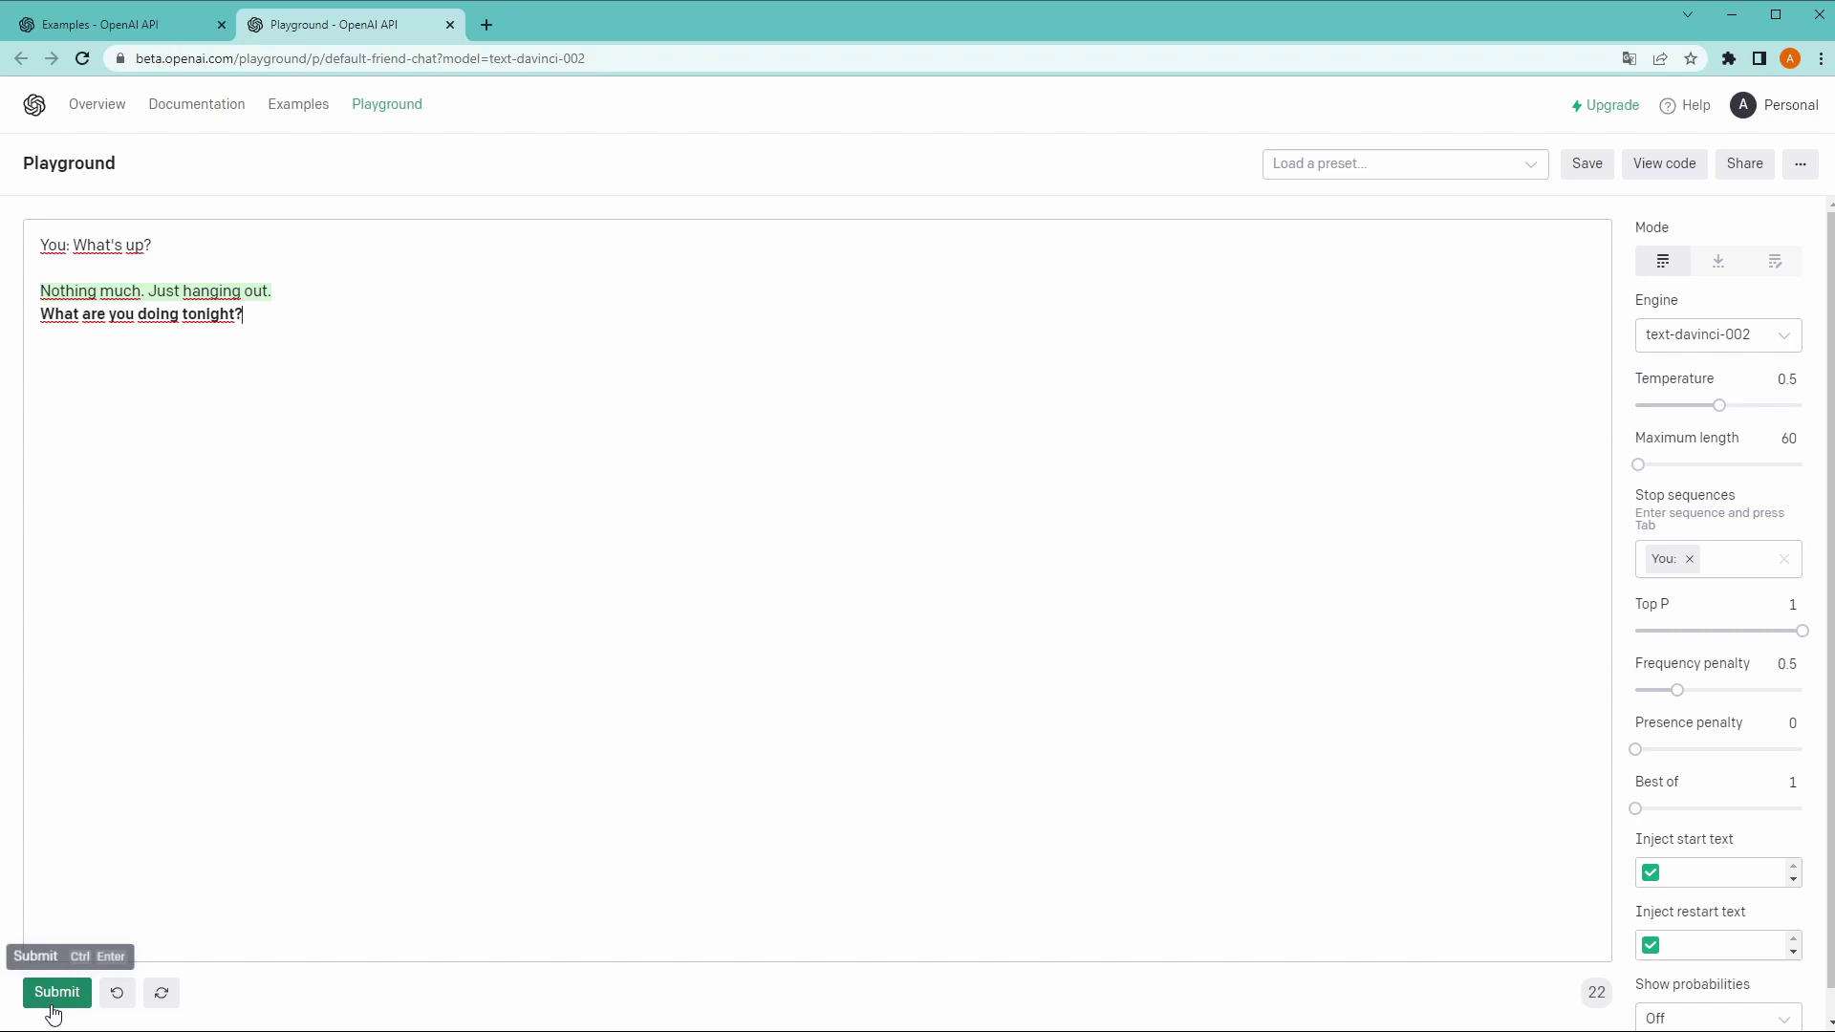
click(52, 1003)
click(42, 313)
text(You:)
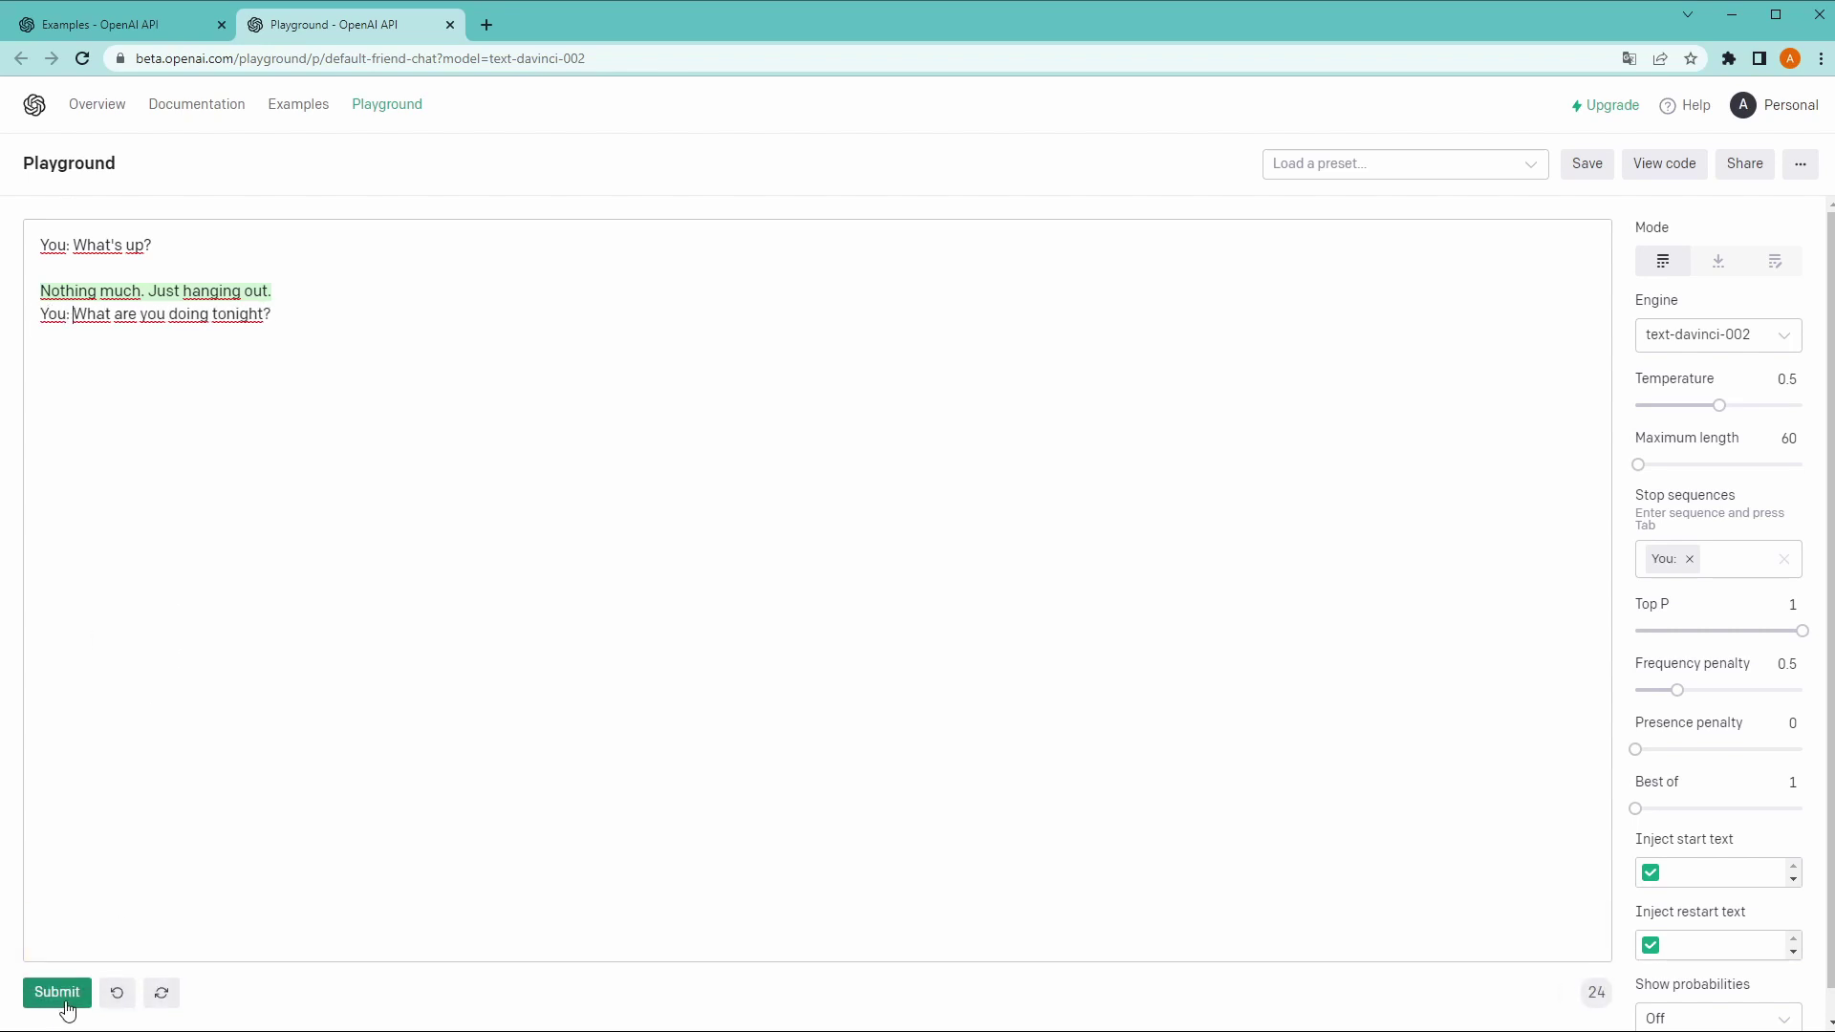
click(58, 994)
key(Return)
- Add 'You: wanna go together?' and 'You: just joking, I hate you!', generating a reply to each
text(You:)
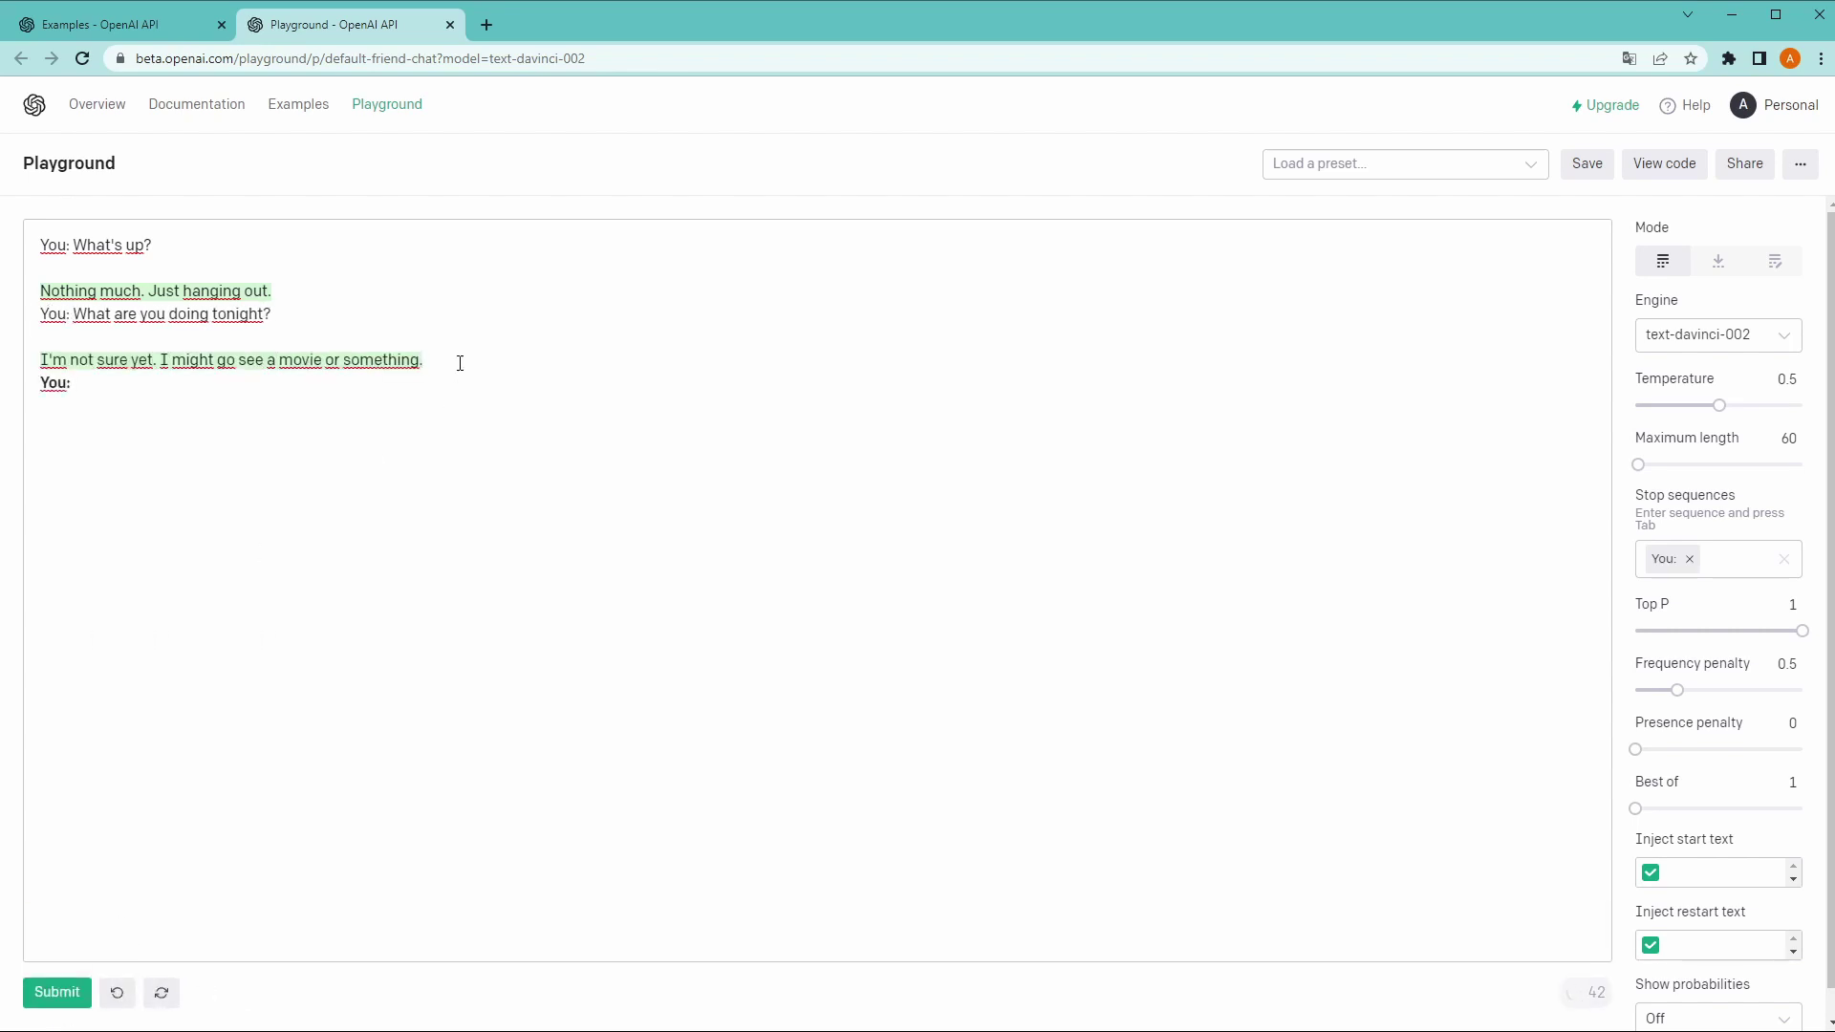
text( wanna go together?)
click(47, 999)
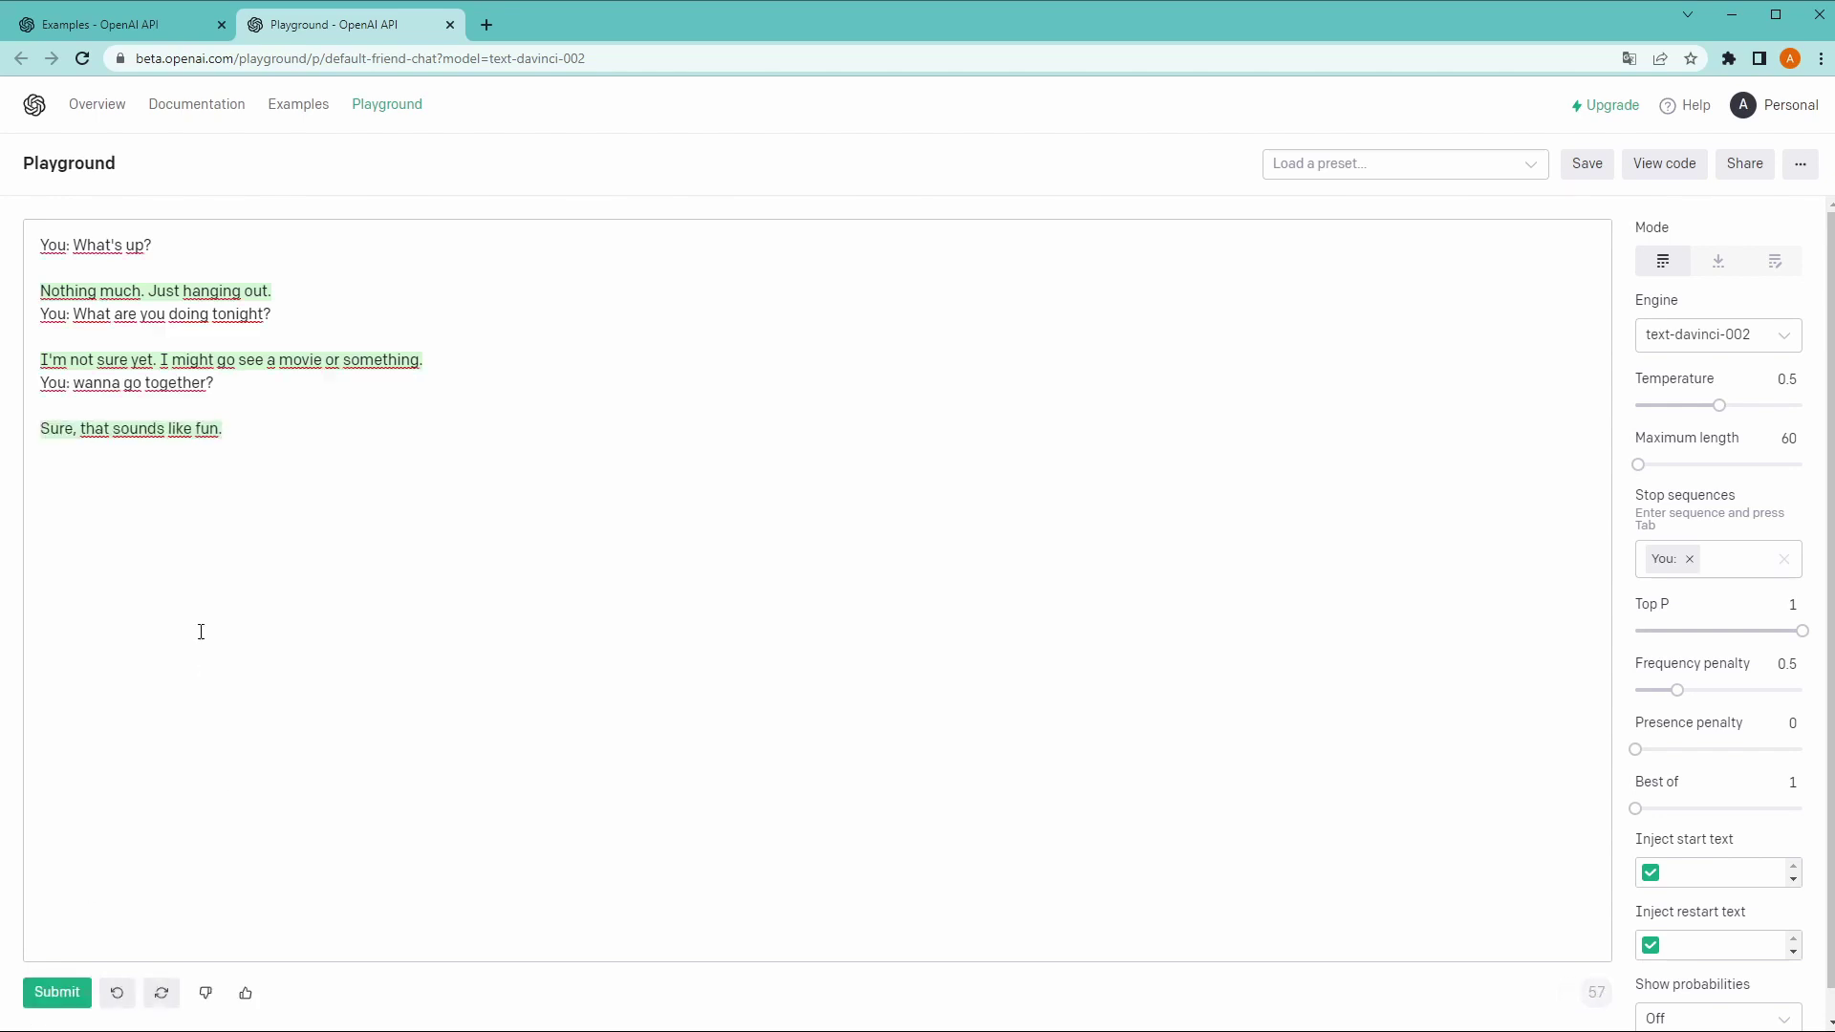
key(Return)
text(You: just joking, I hate you!)
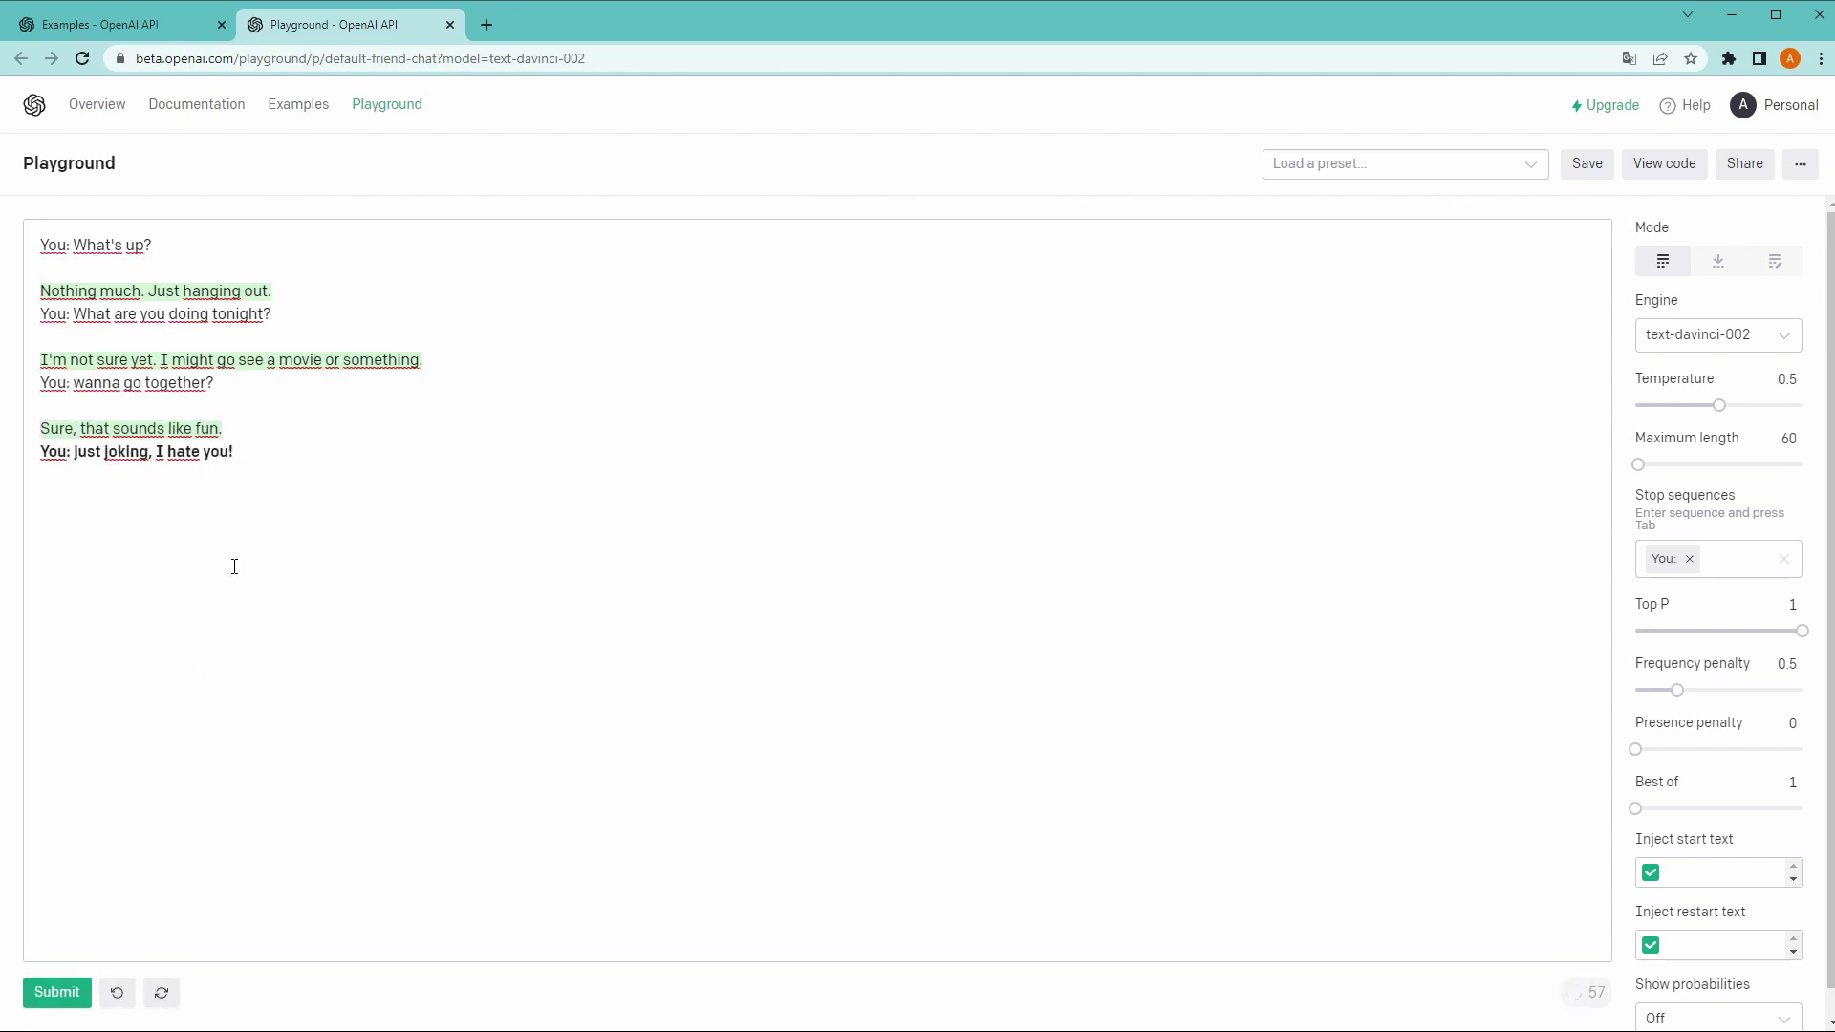
click(57, 992)
key(Return)
- Add 'You: I am not going' to the chat, read the paper to section 2.2, and train the spiral network
text(You: I am not going)
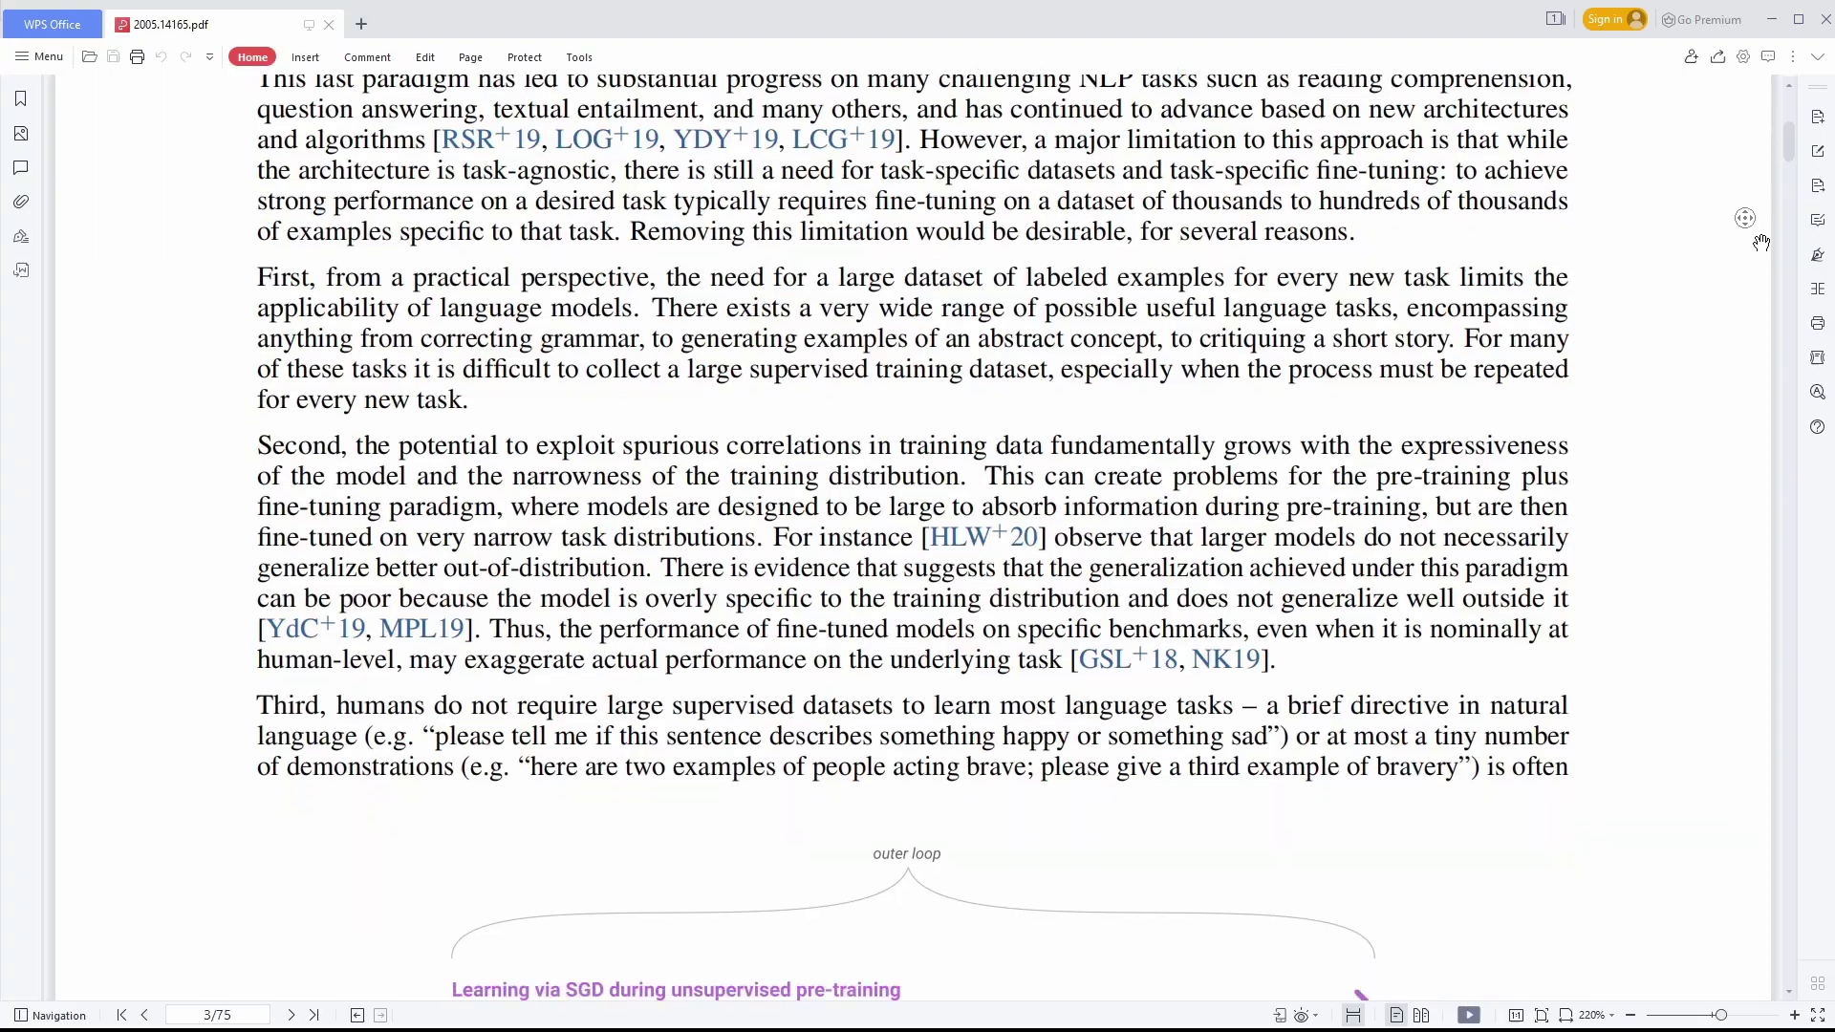
scroll(1762, 242, down, 15)
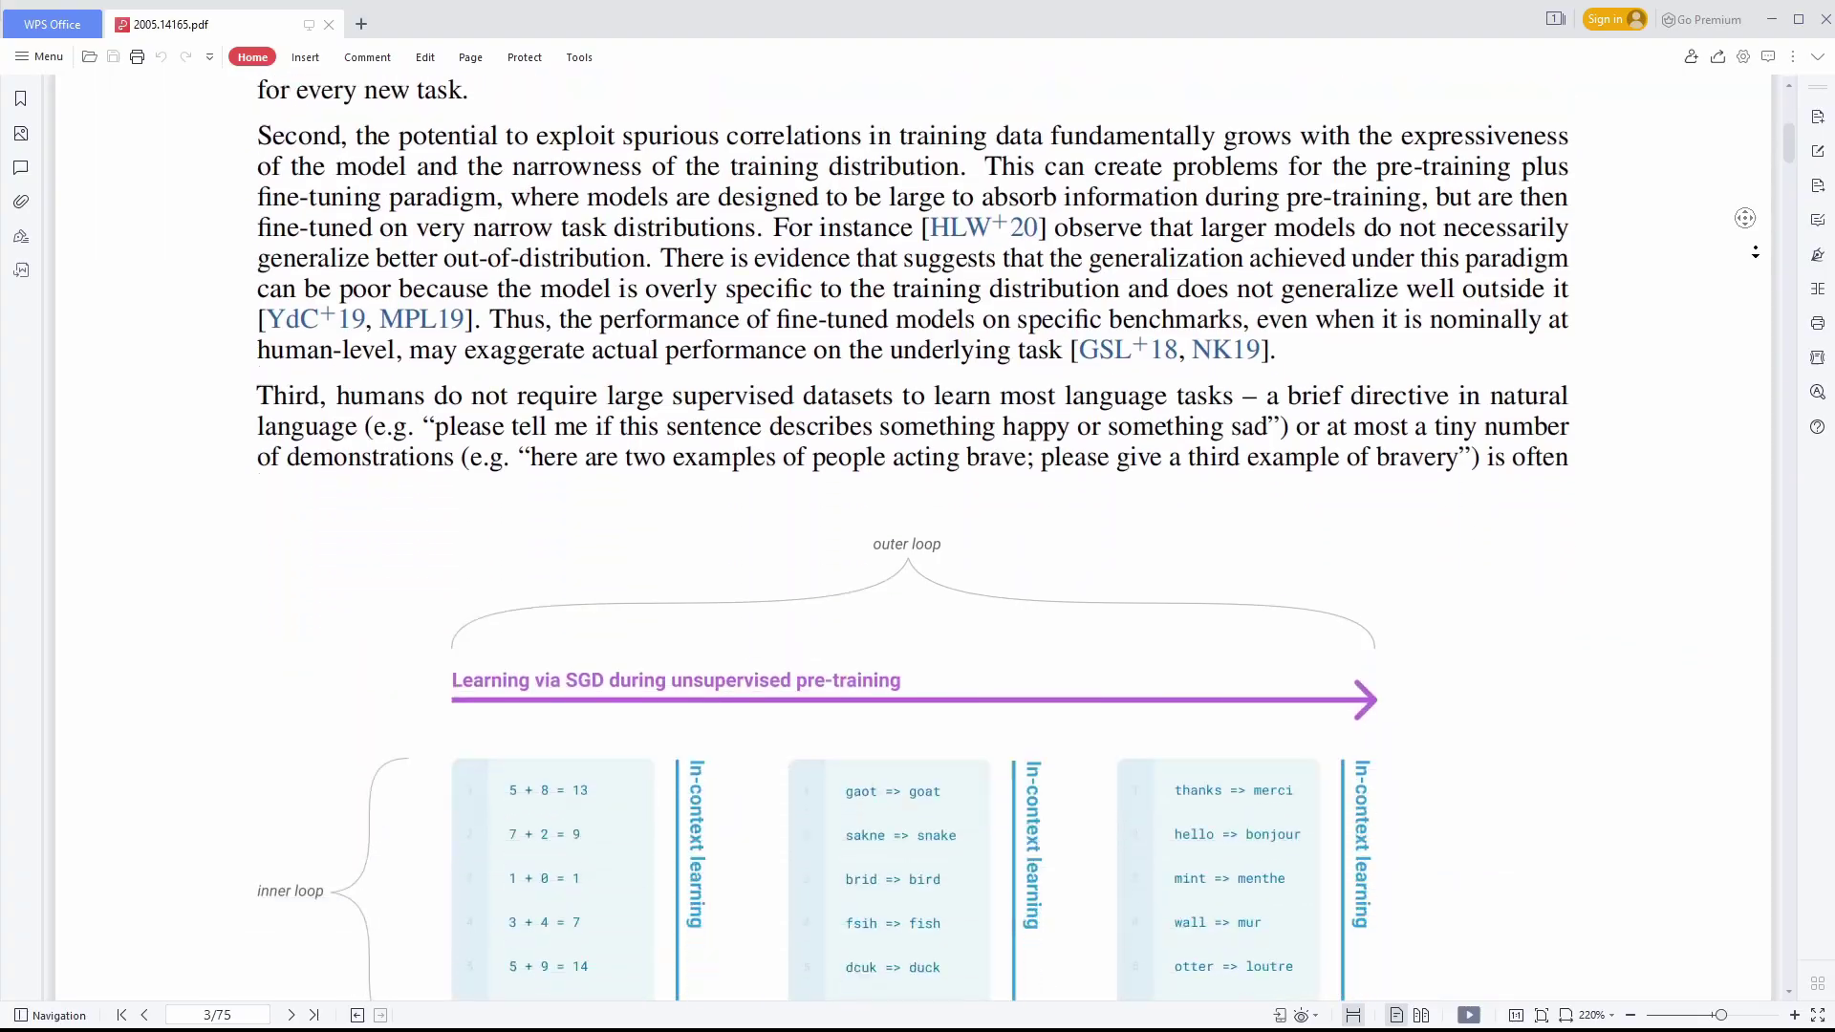
scroll(1756, 255, down, 15)
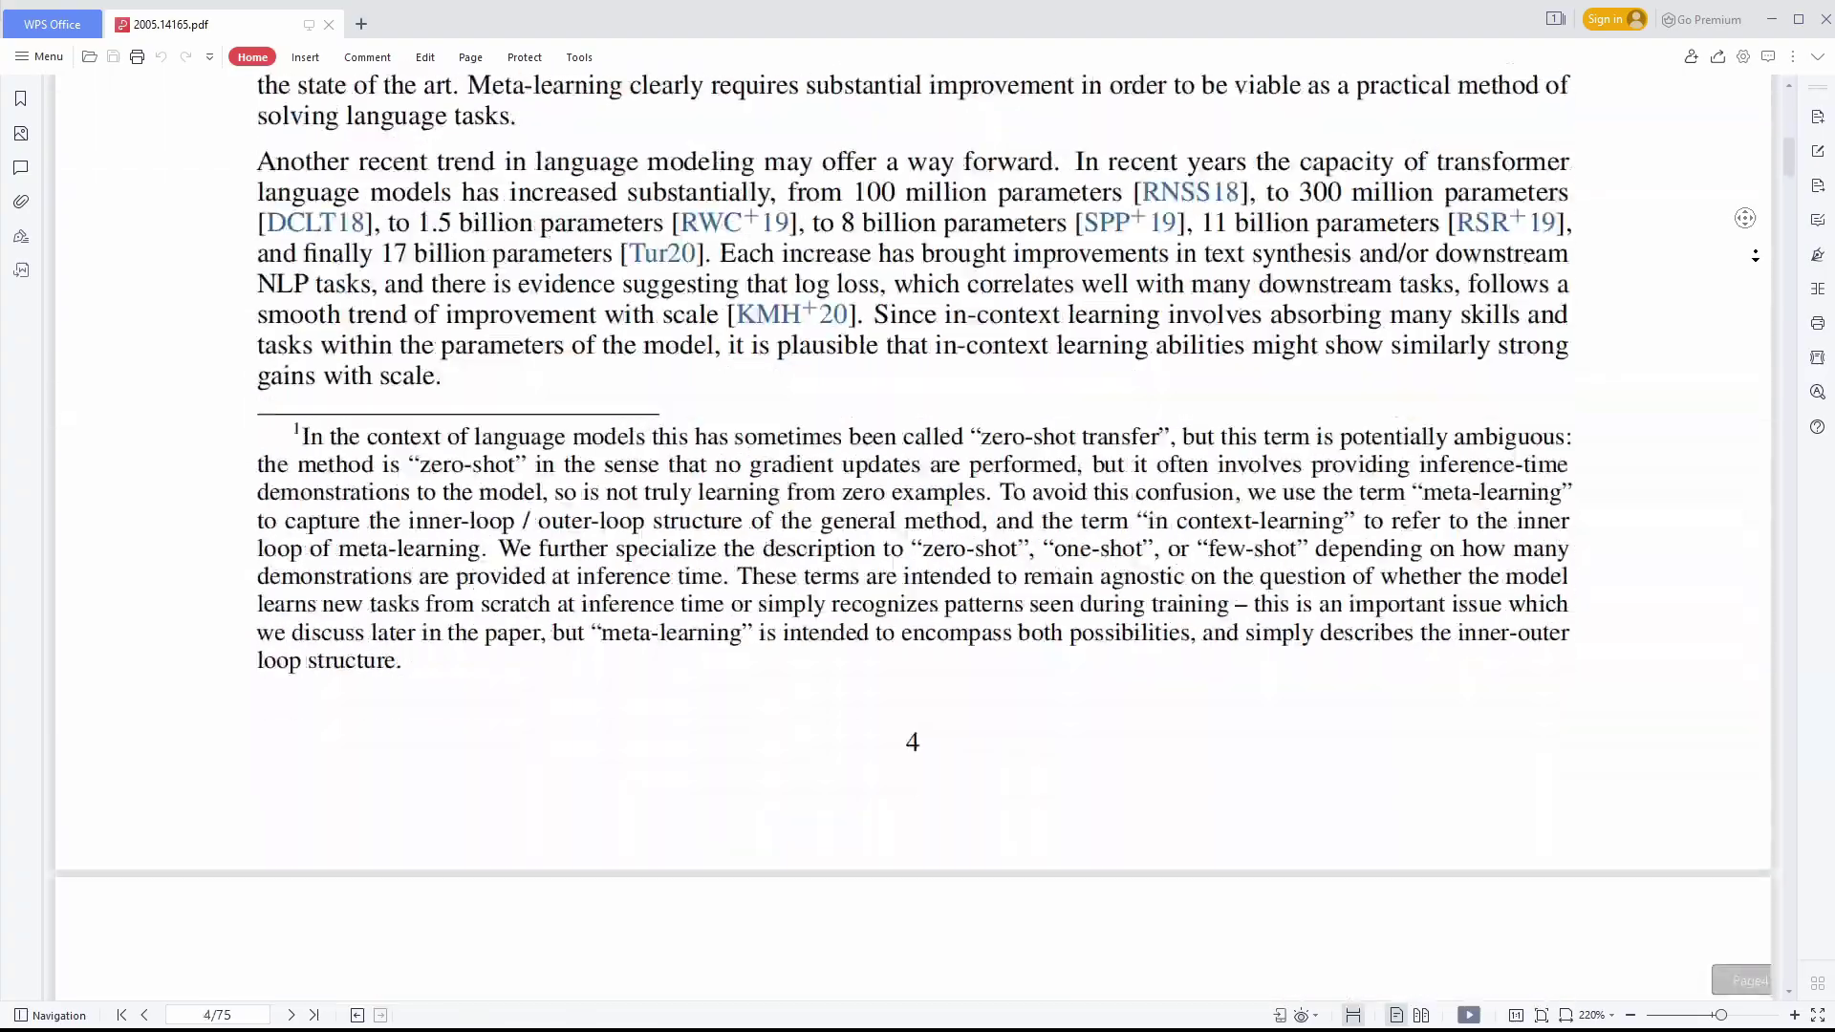
scroll(1756, 255, down, 15)
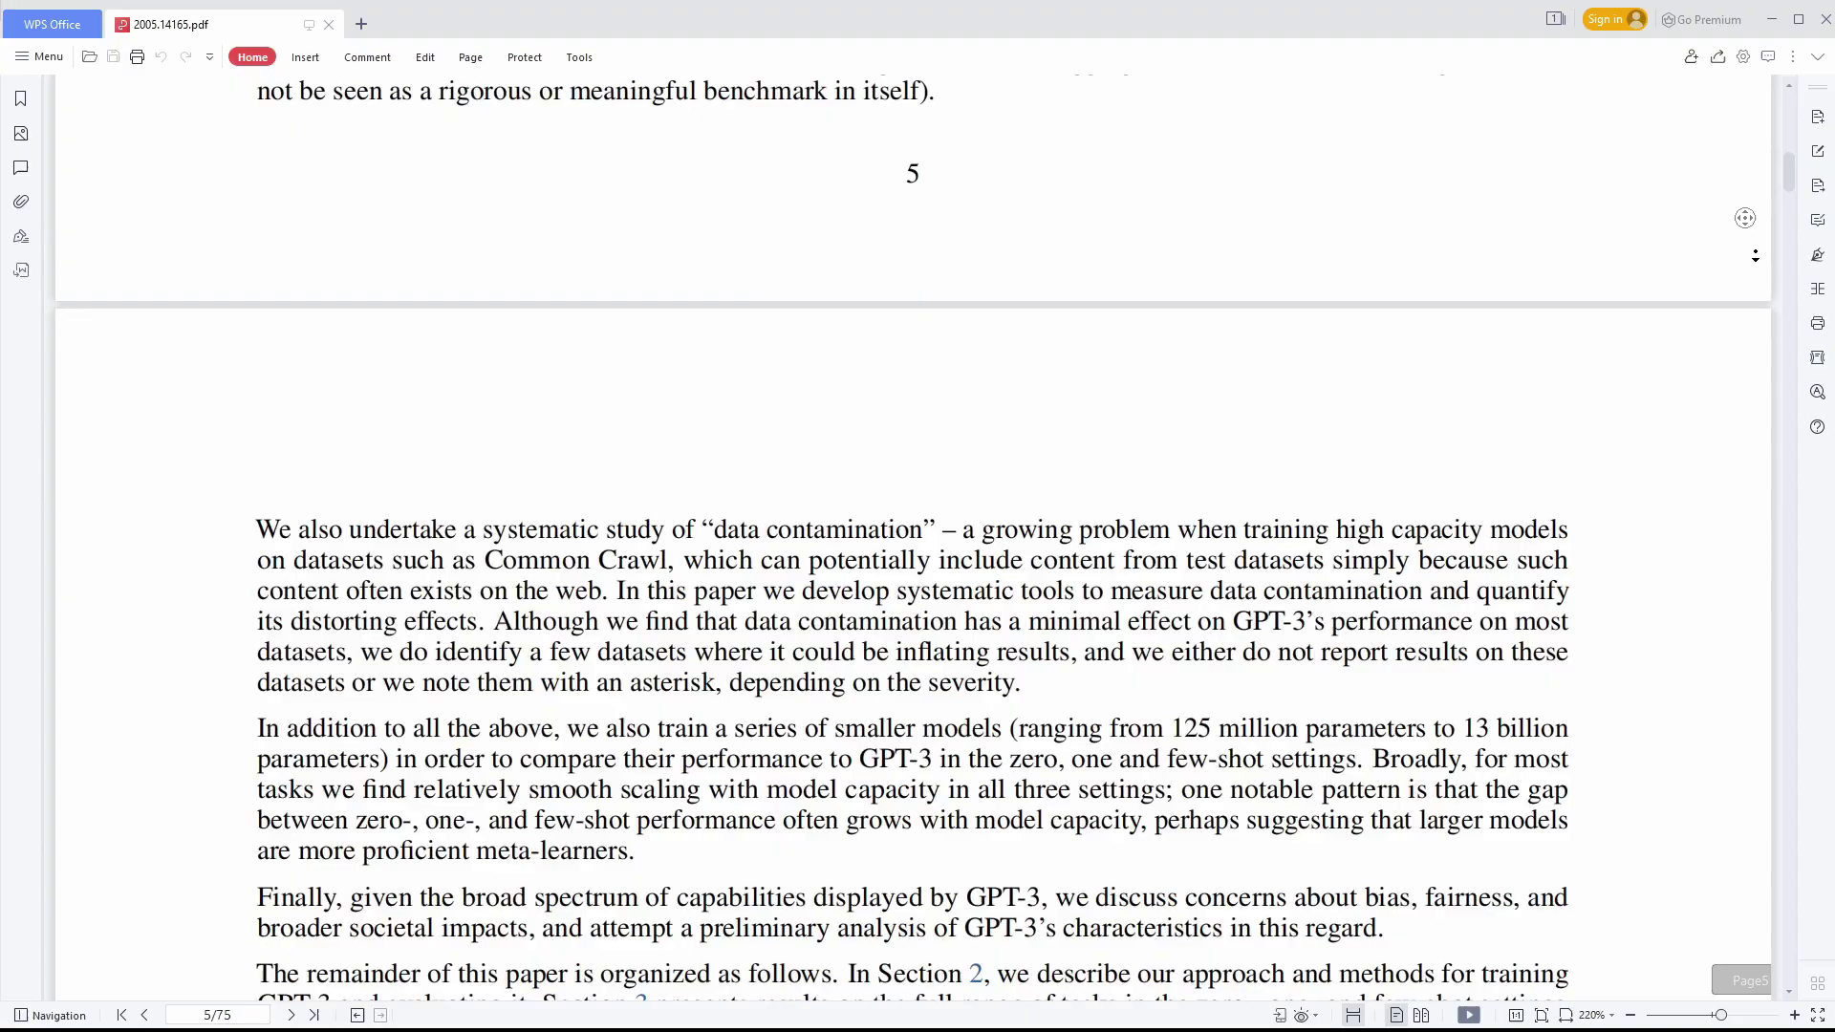
scroll(1756, 258, down, 15)
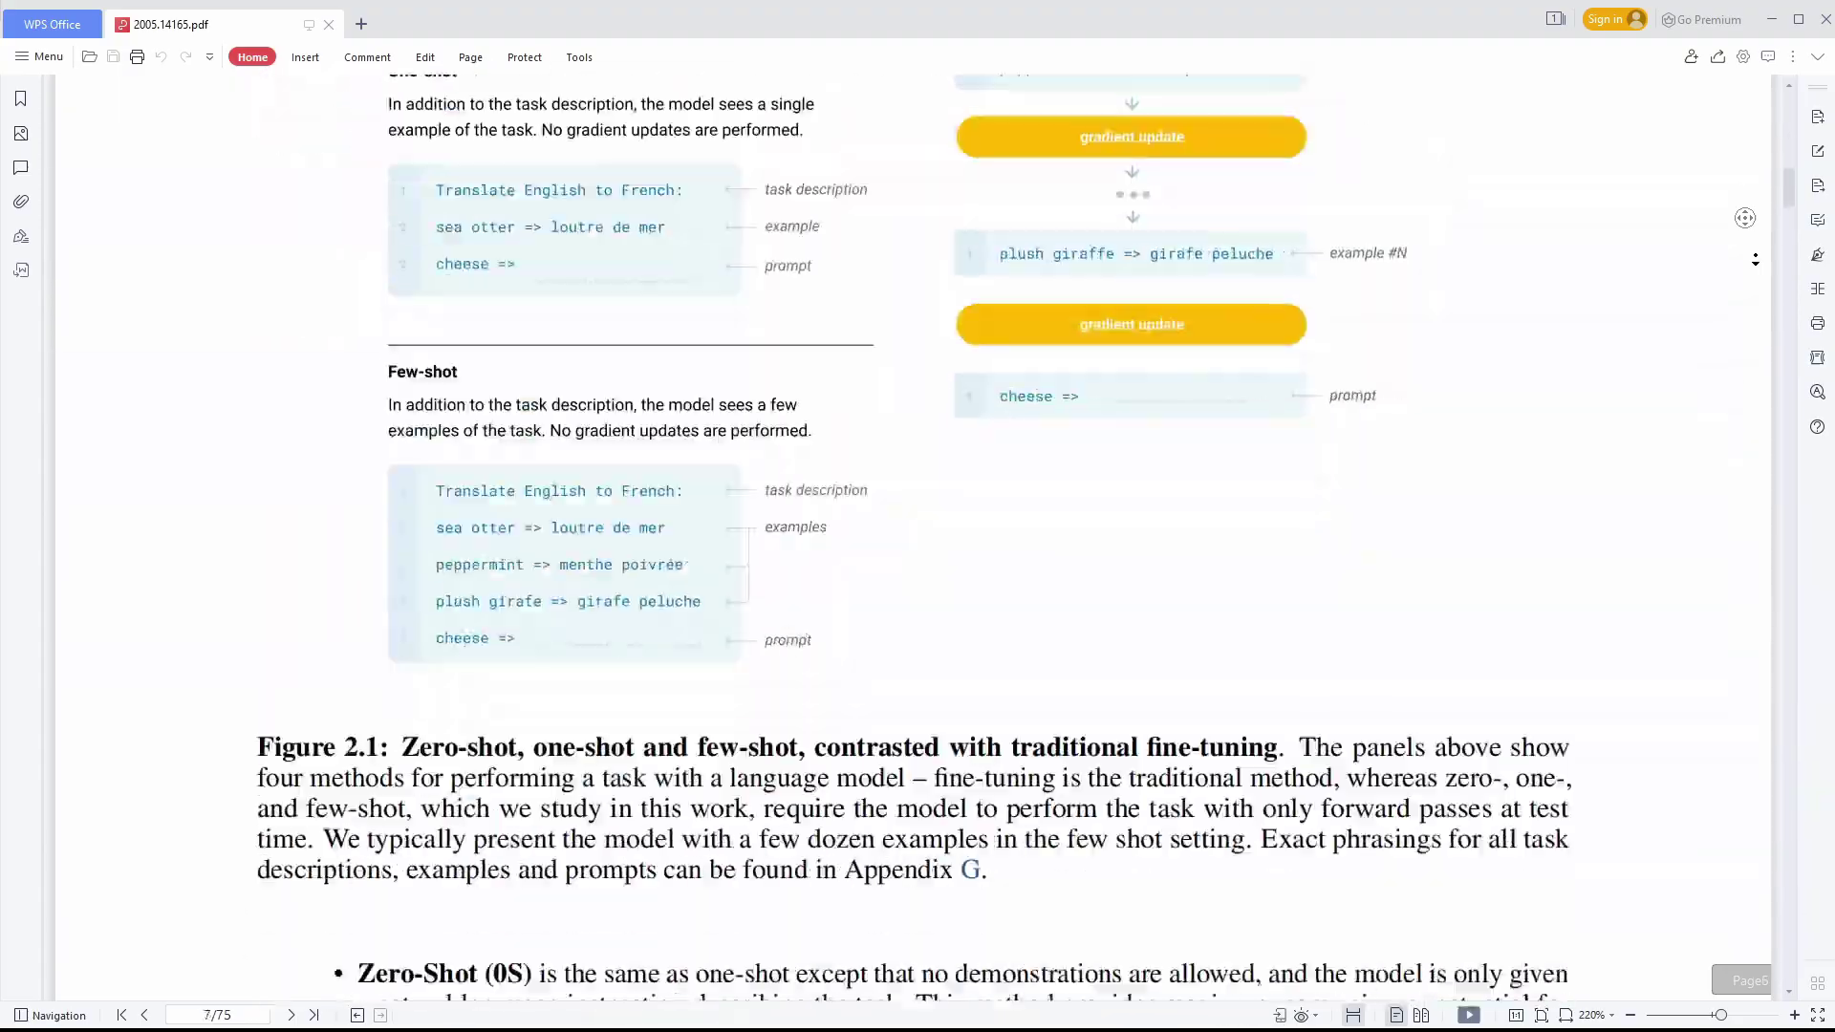
scroll(1756, 259, down, 10)
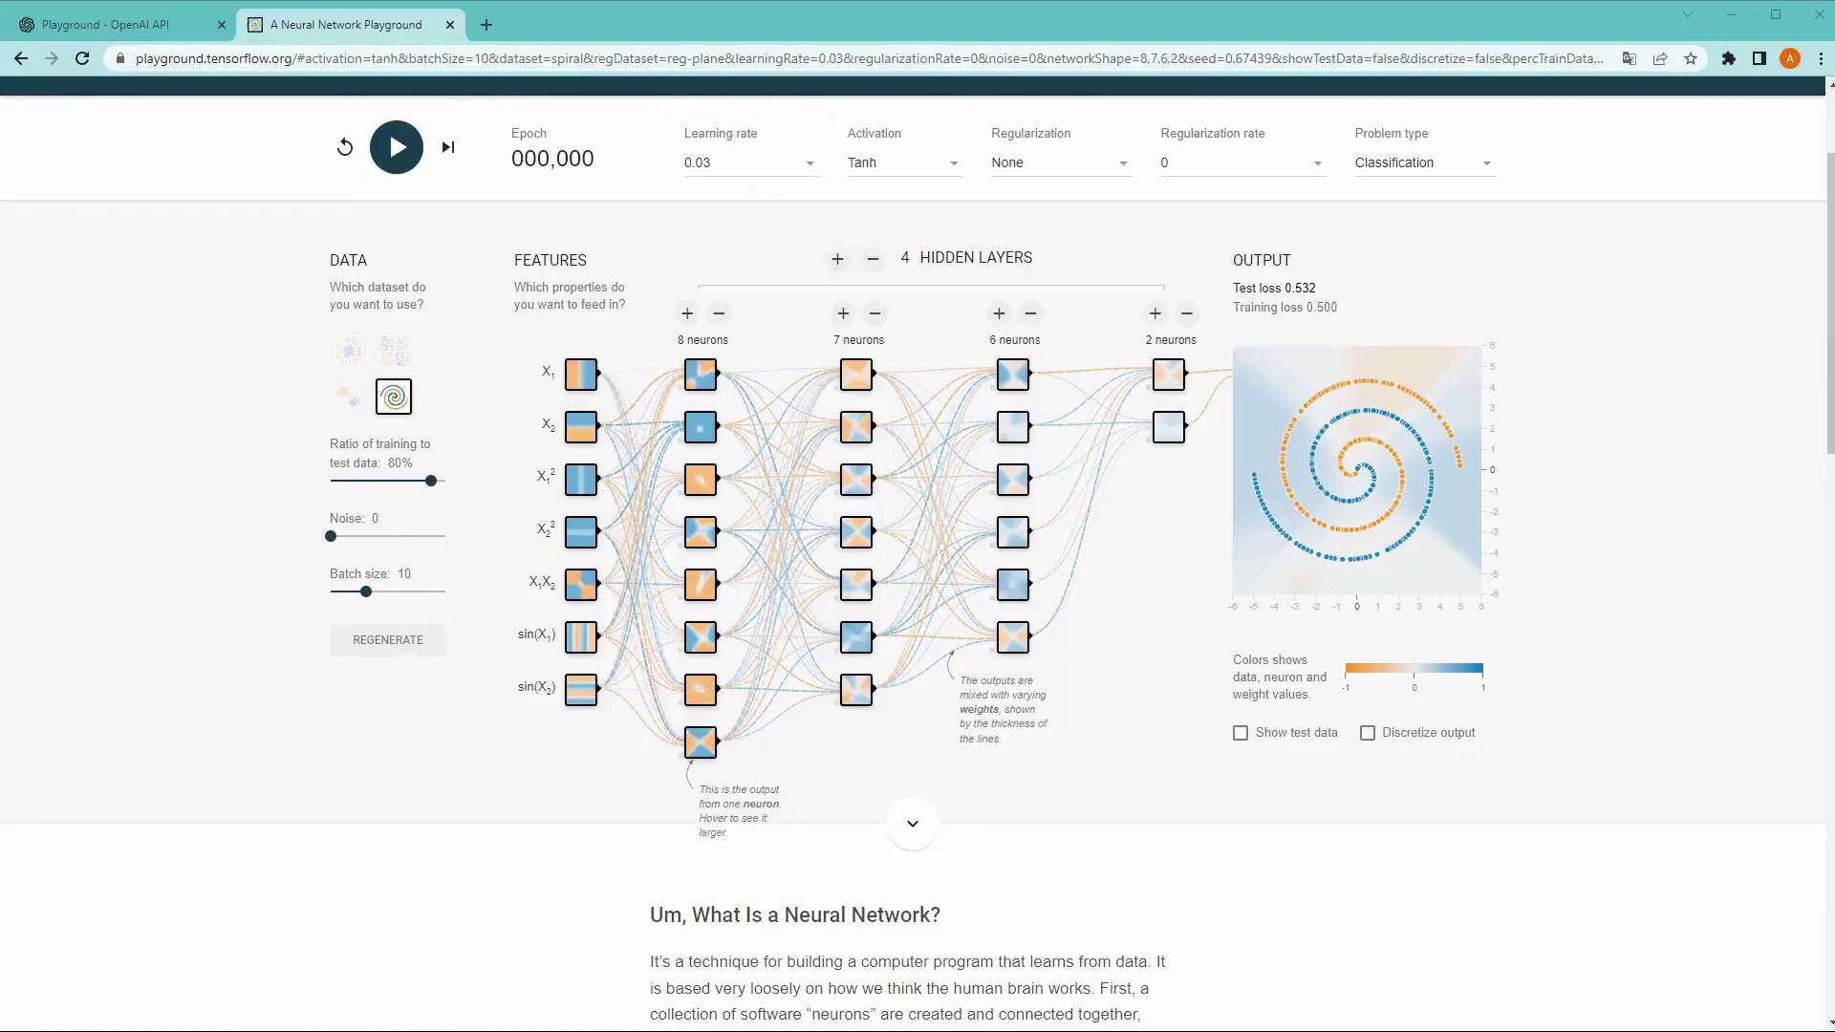
click(397, 148)
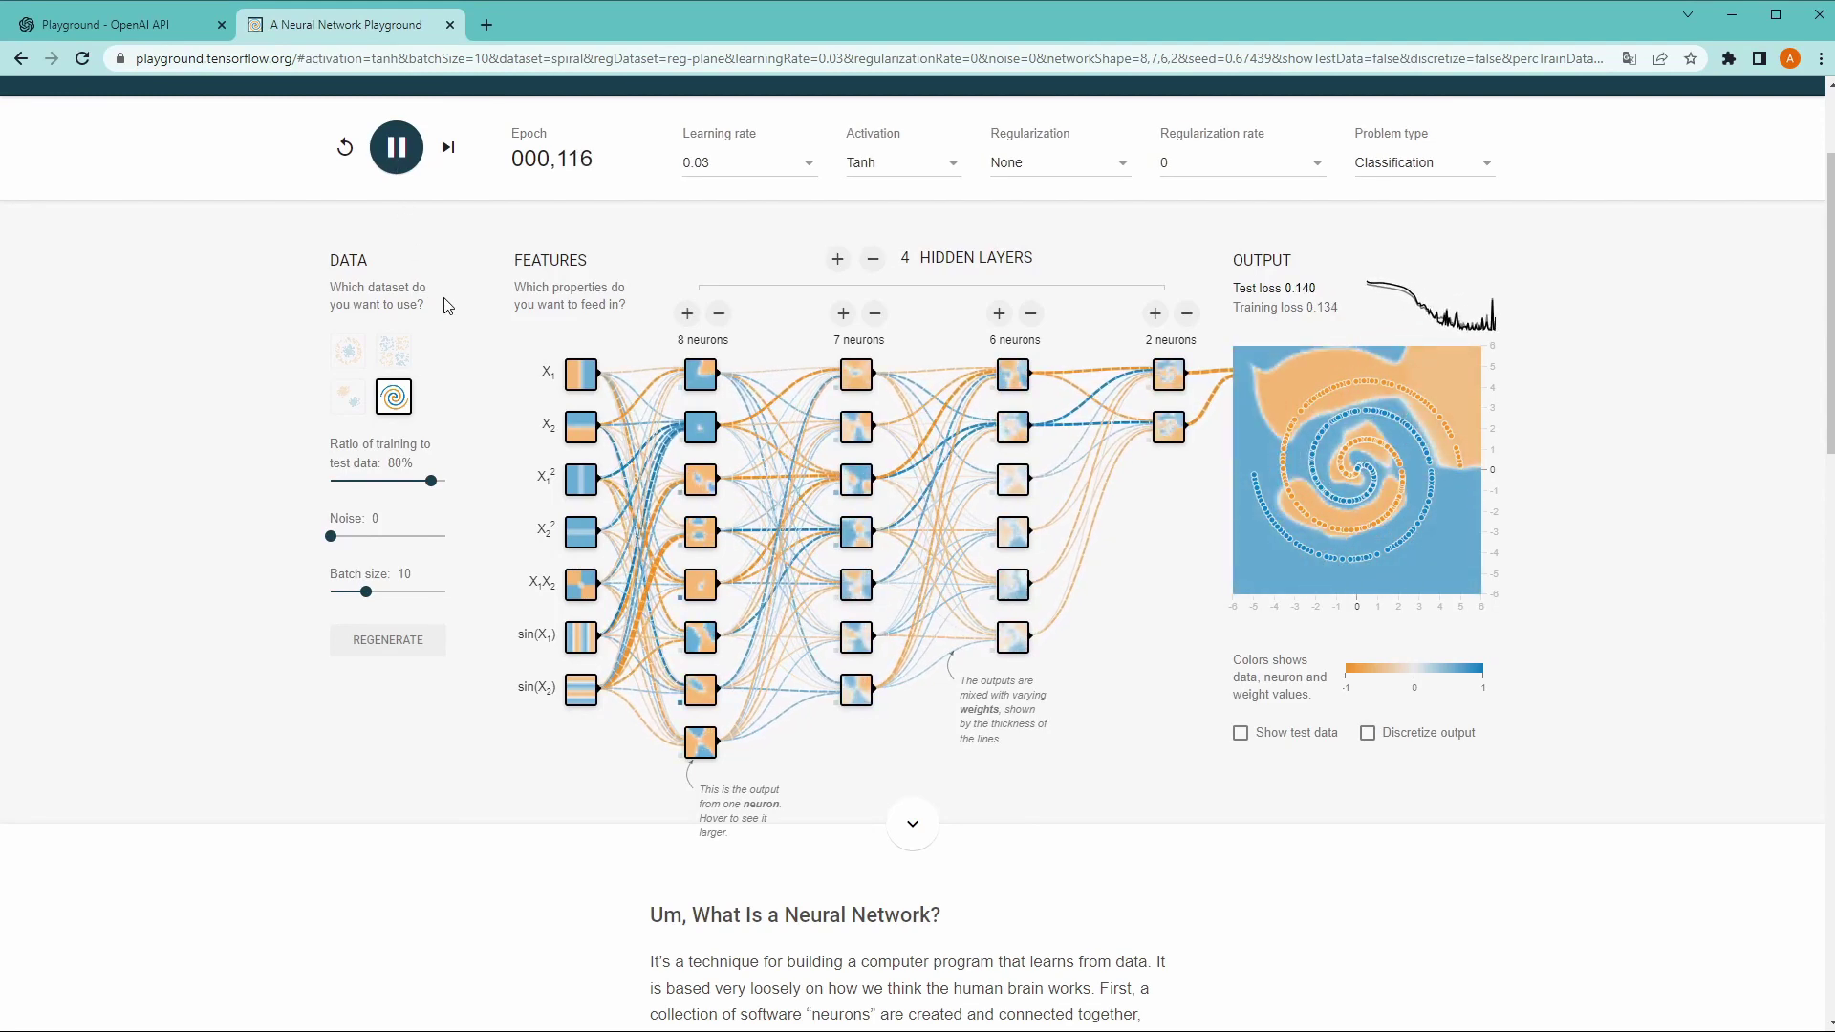
- Remove a neuron from each of the three hidden layers and restart training on the spiral data
click(1030, 313)
click(875, 313)
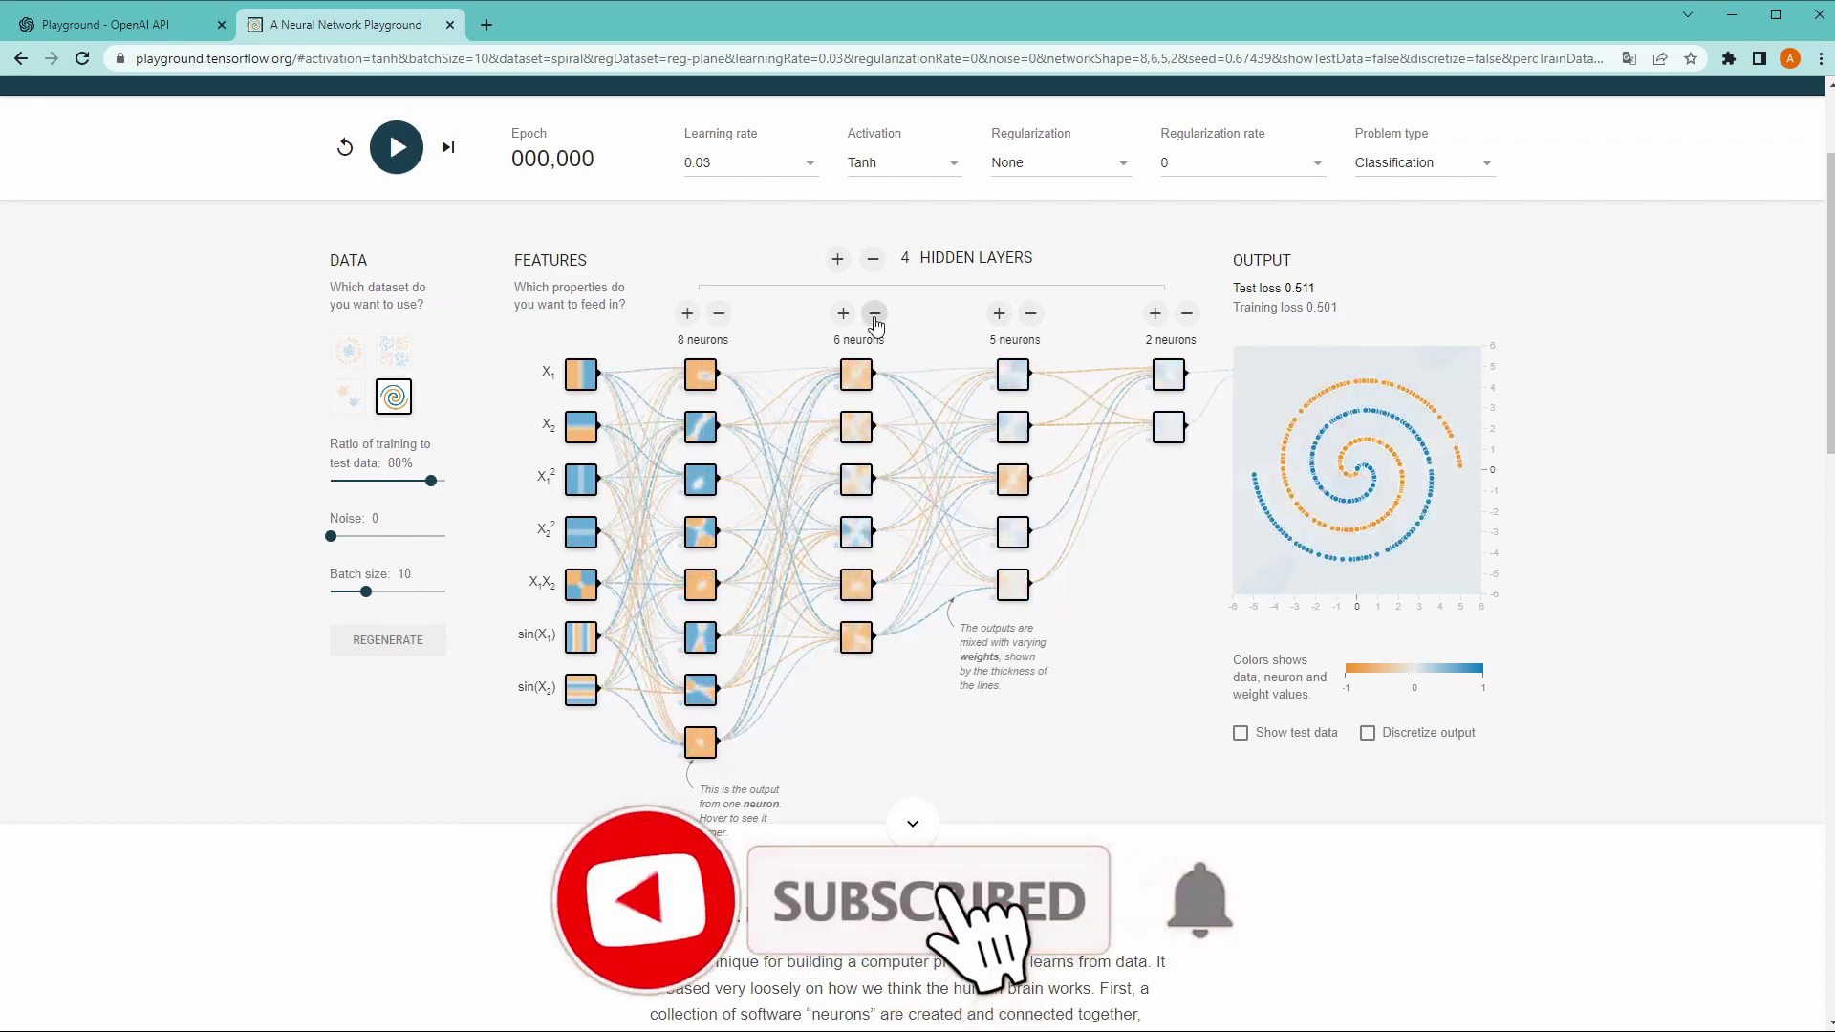
click(718, 313)
click(397, 147)
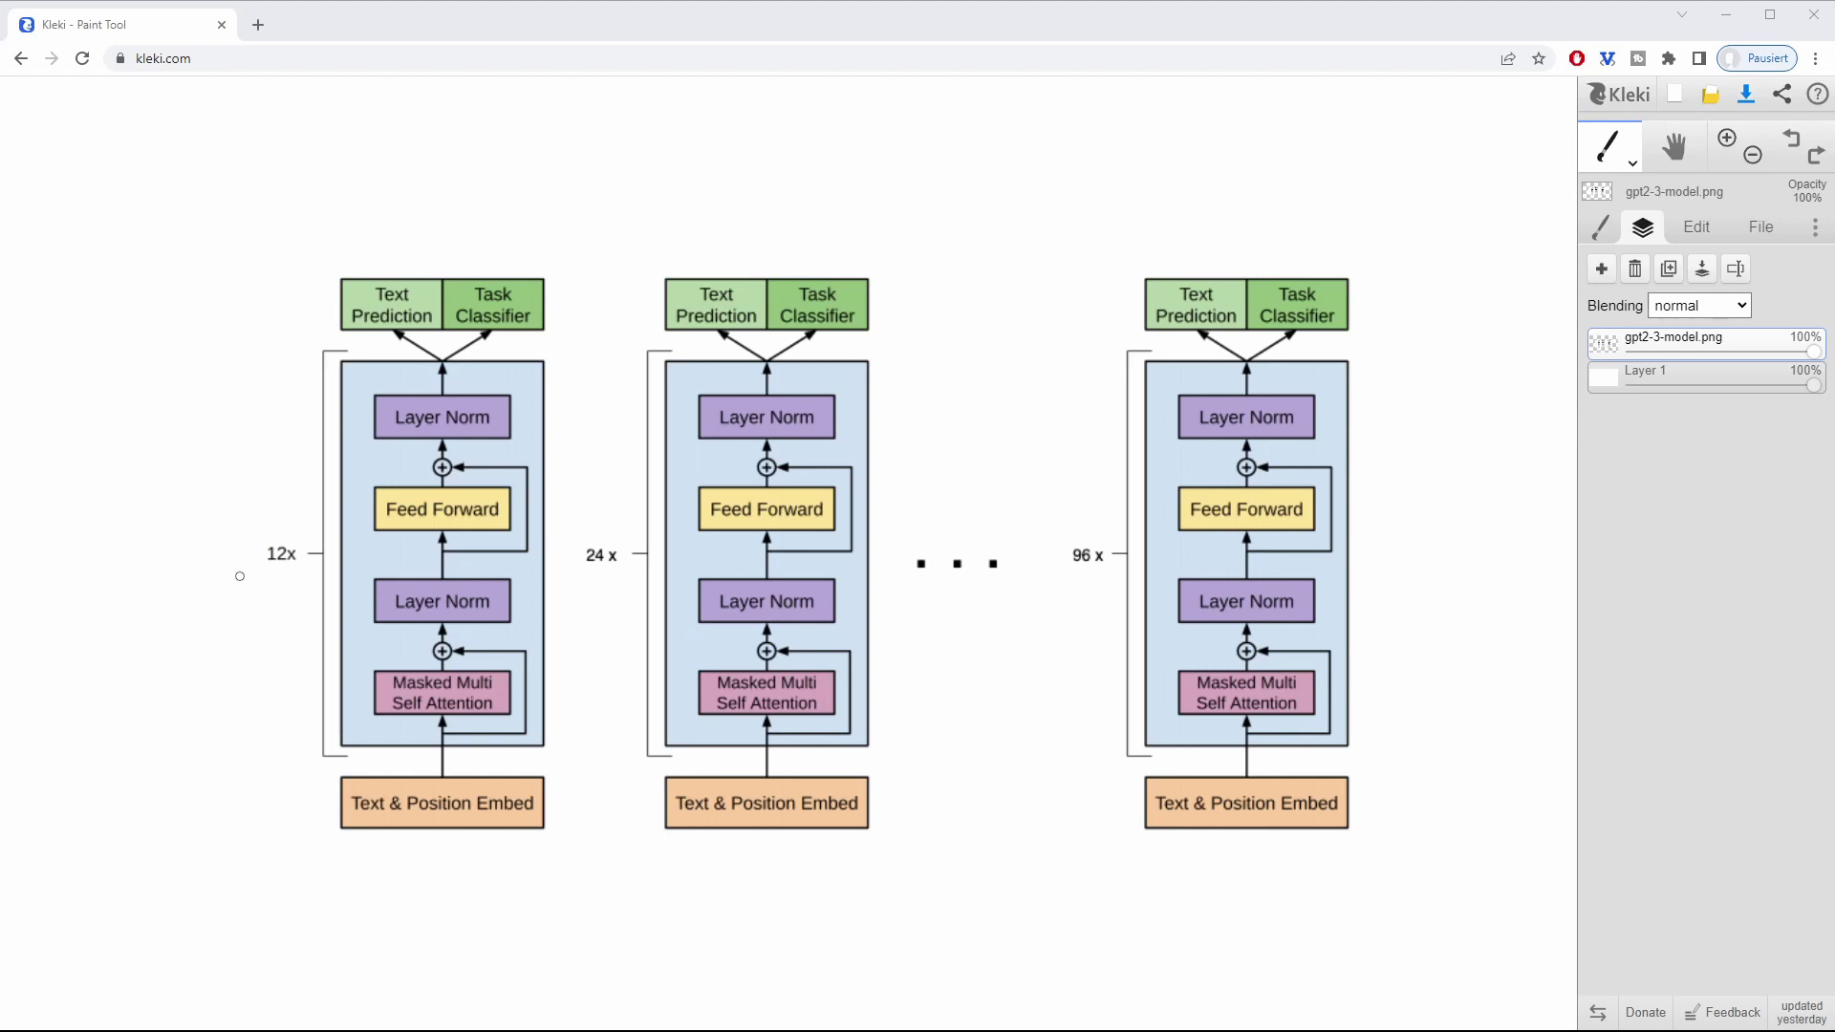
- Mark the 12x and 24x labels and draw an arrow to a circled 96 x in black
drag(240, 576, 233, 574)
drag(588, 584, 595, 599)
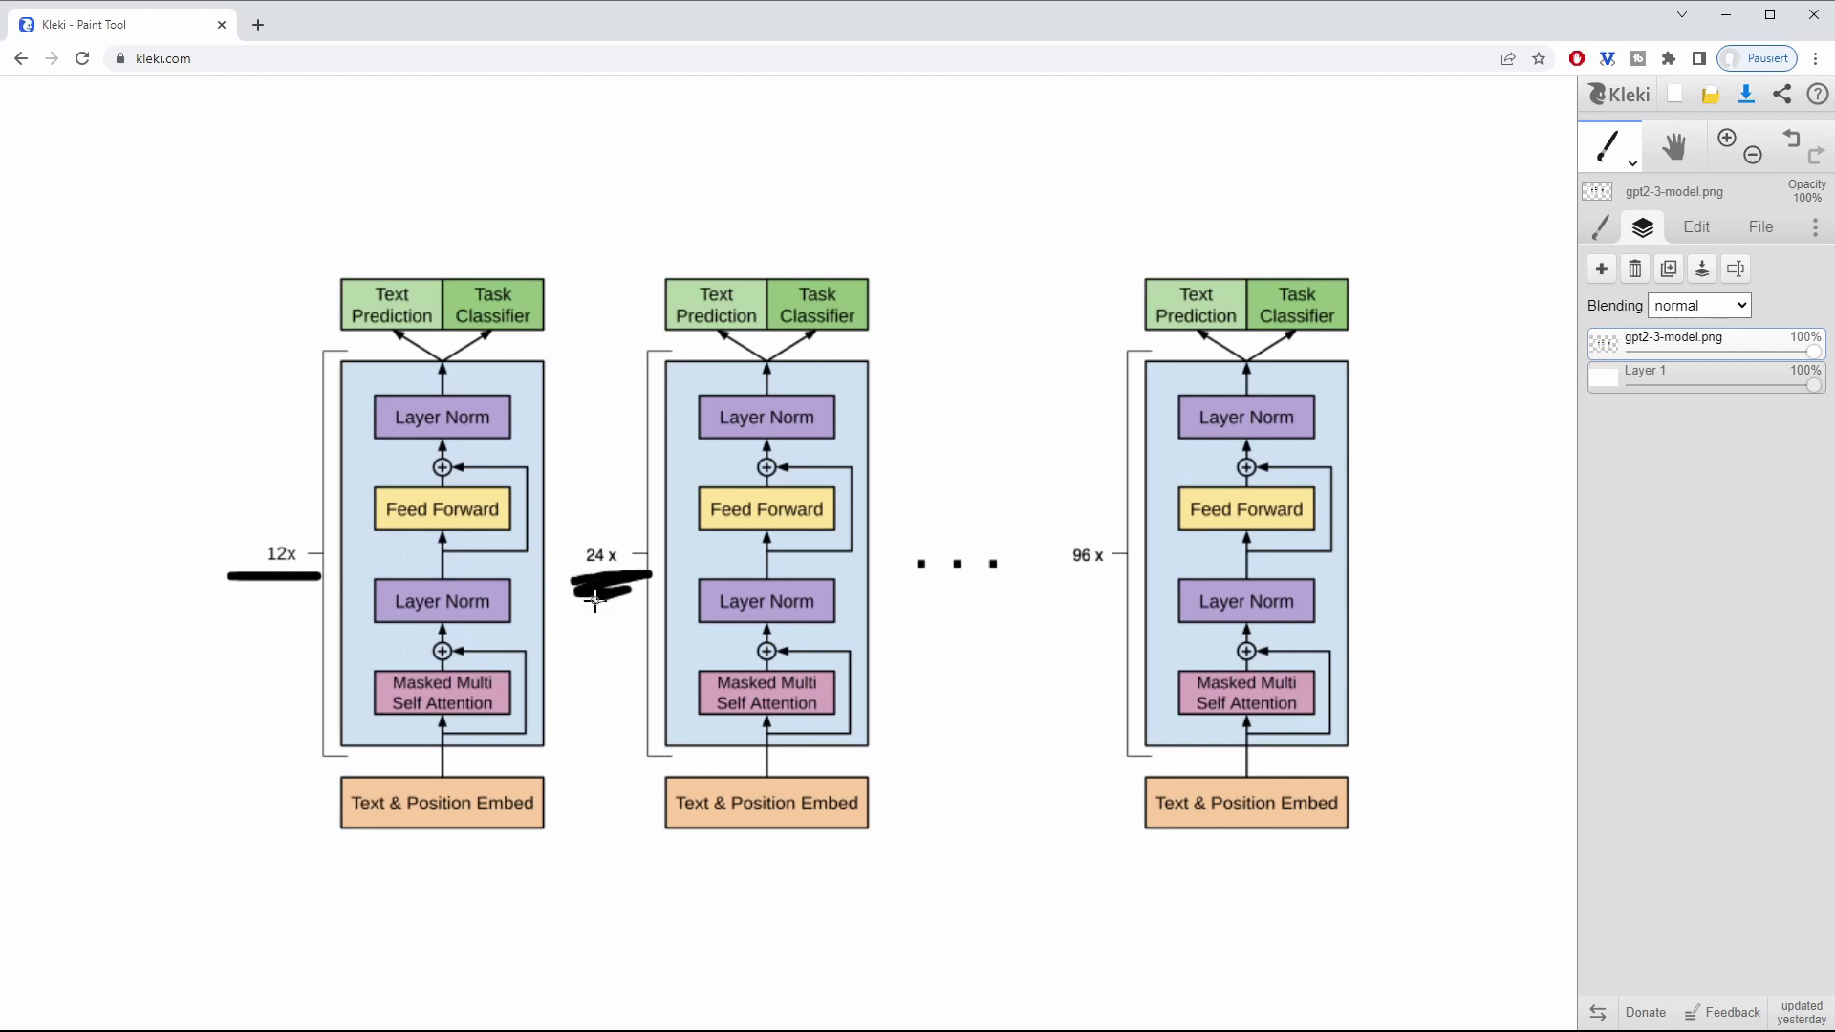
mouse_move(788, 559)
mouse_down()
mouse_move(1021, 556)
mouse_move(976, 598)
mouse_up()
mouse_move(1135, 562)
mouse_down()
mouse_move(1032, 566)
mouse_move(1037, 529)
mouse_up()
- Circle the right Text & Position Embed and Masked Multi Self Attention boxes and write 'n×n' beside them
mouse_move(1150, 846)
mouse_down()
mouse_move(1385, 819)
mouse_move(1172, 766)
mouse_move(1223, 863)
mouse_move(1350, 854)
mouse_move(1436, 686)
mouse_move(1479, 736)
mouse_up()
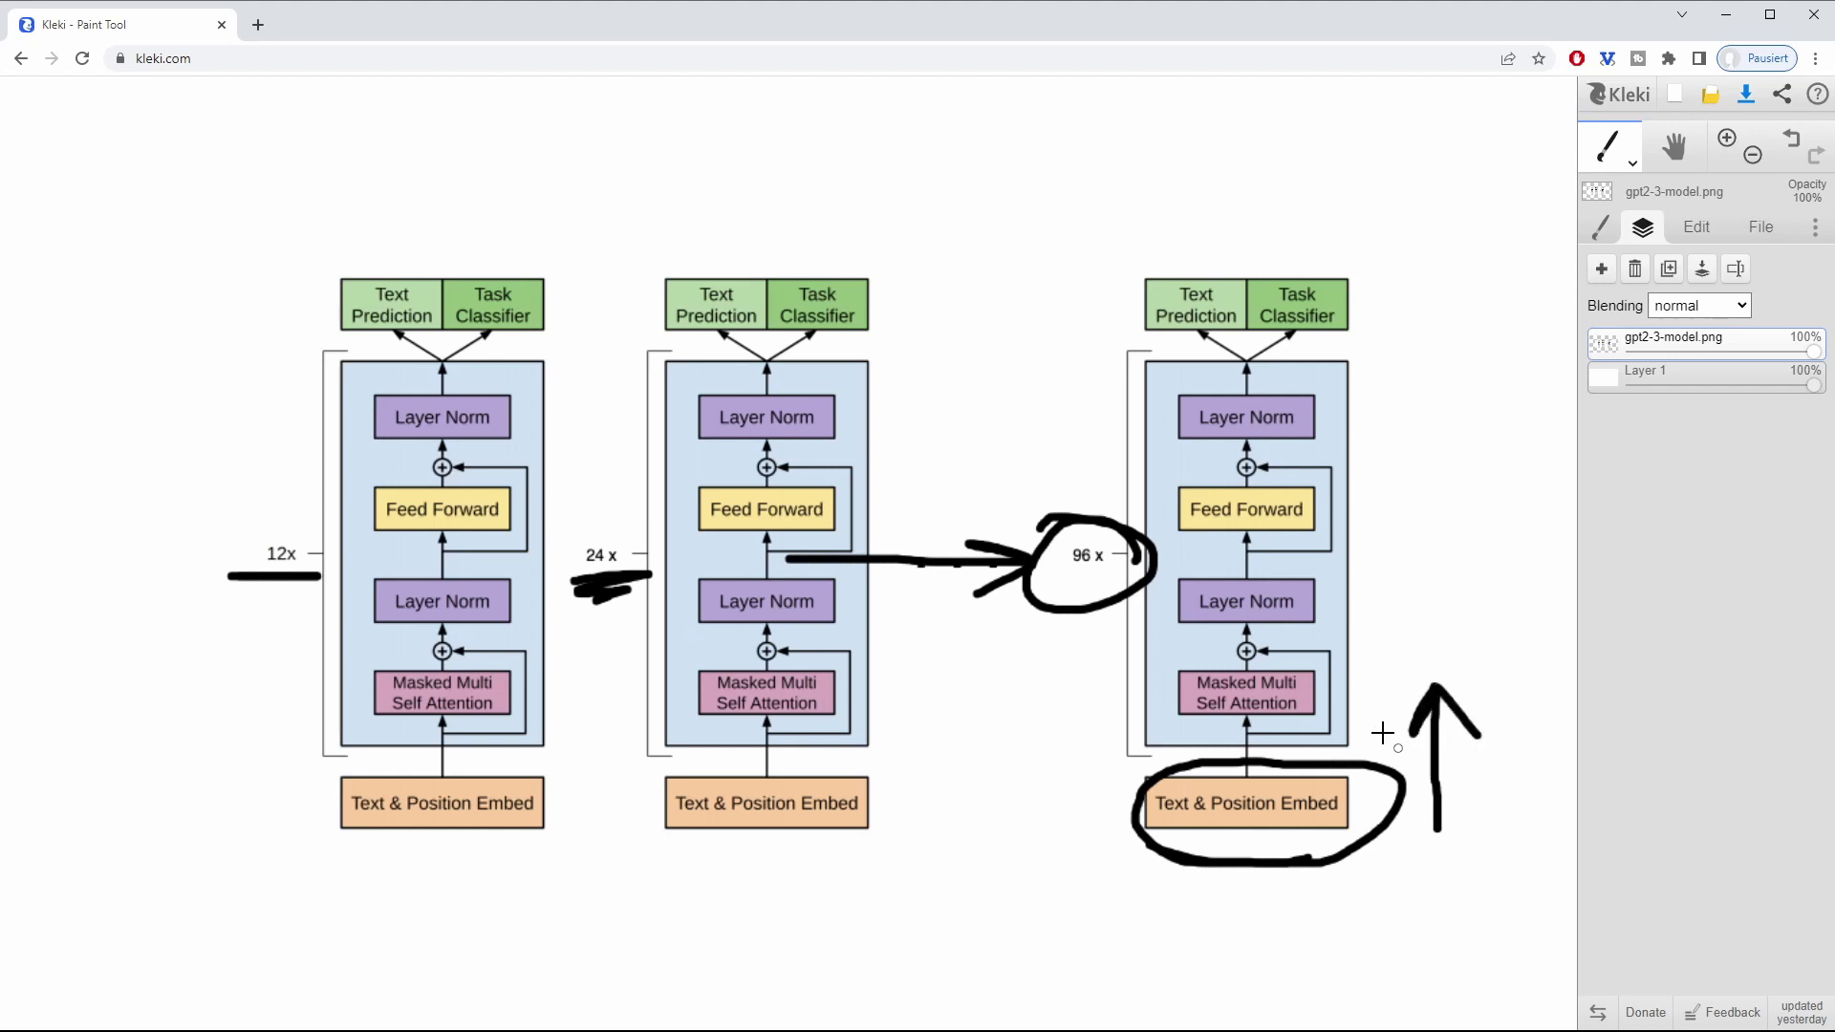
mouse_move(1352, 692)
mouse_down()
mouse_move(1308, 662)
mouse_move(1122, 679)
mouse_move(1279, 748)
mouse_move(1344, 696)
mouse_move(1312, 668)
mouse_up()
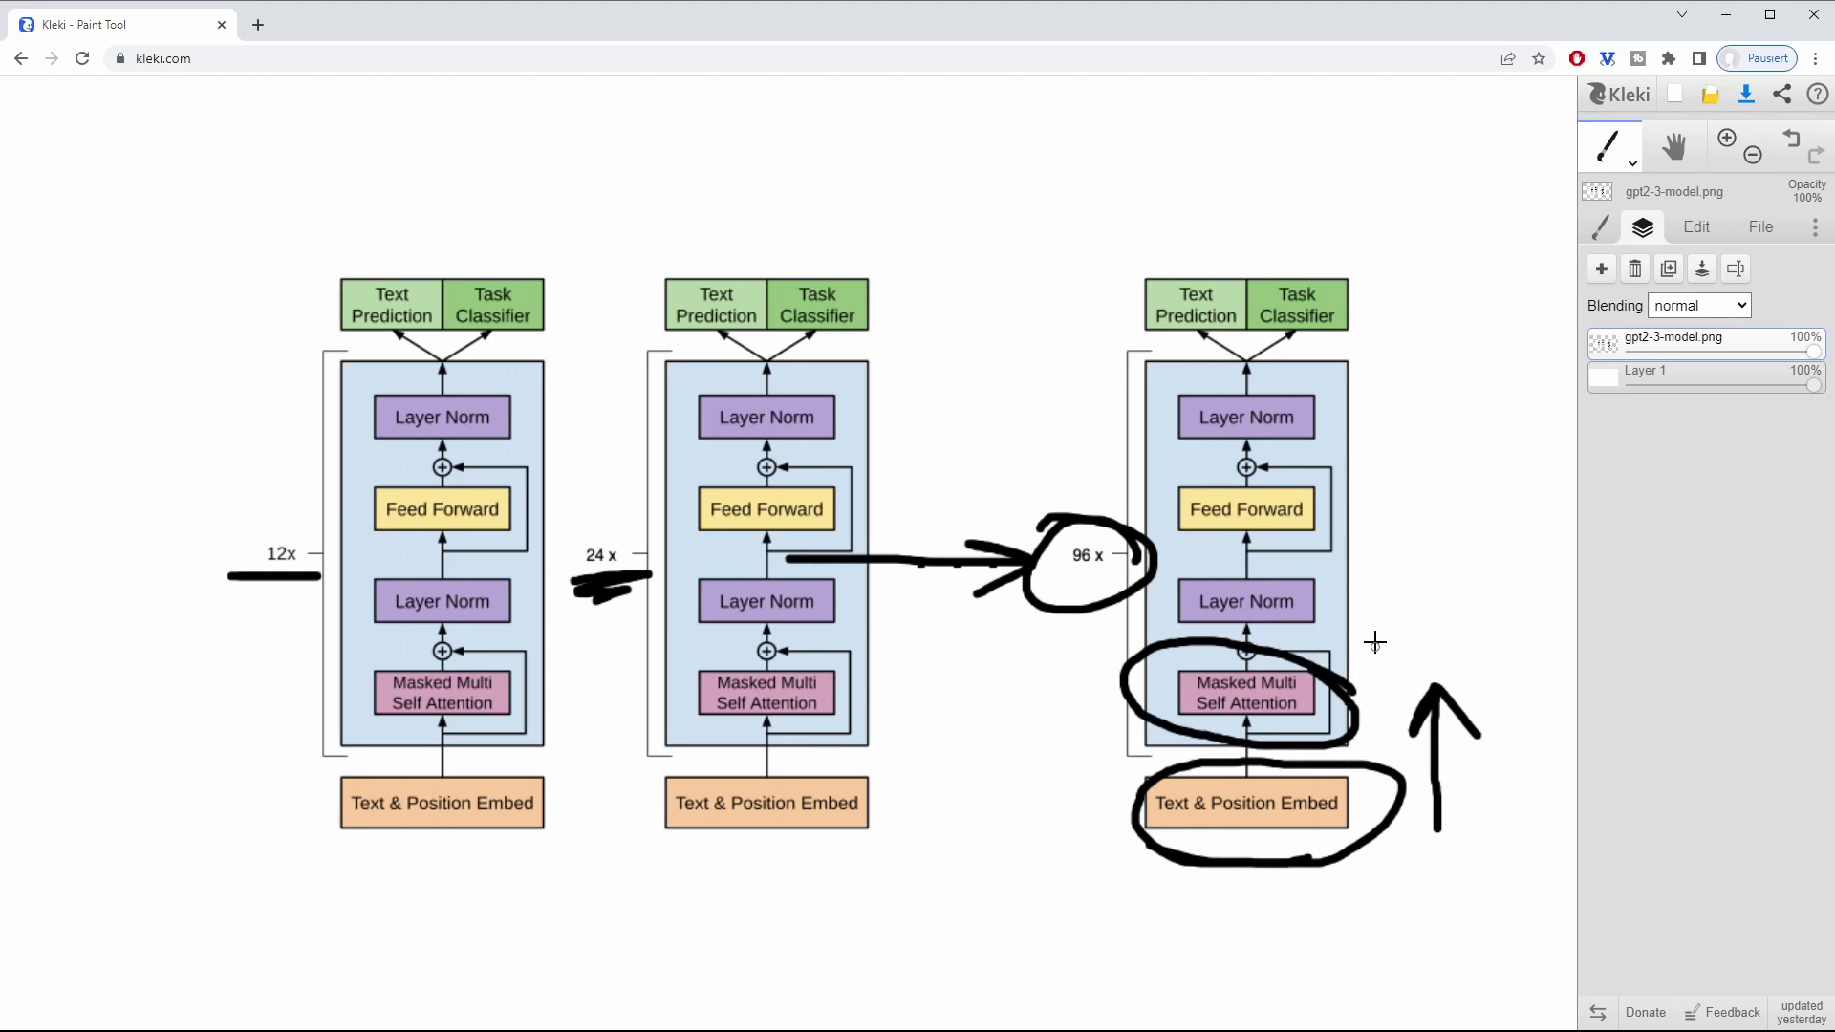
mouse_move(1377, 623)
mouse_down()
mouse_move(1402, 652)
mouse_move(1475, 655)
mouse_move(1497, 619)
mouse_move(1505, 653)
mouse_up()
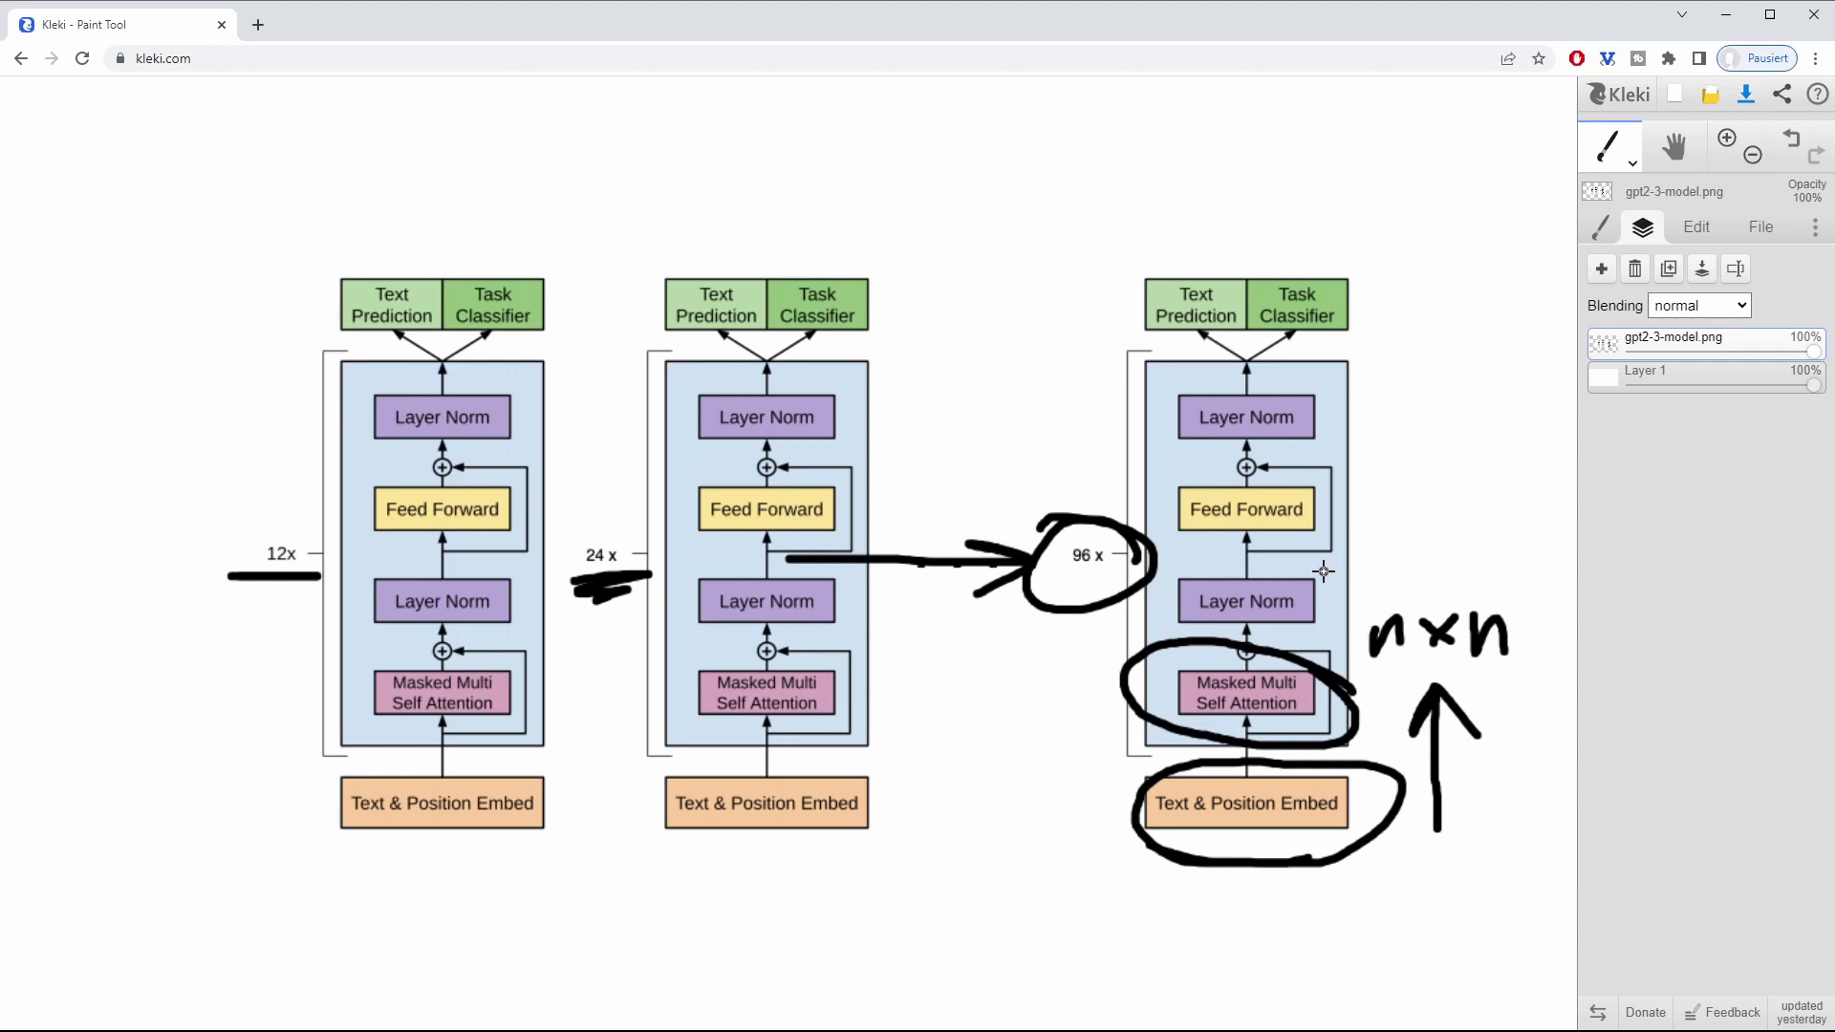
- Circle the lower Layer Norm and Feed Forward boxes and draw up and down arrows along the stack
mouse_move(1324, 572)
mouse_down()
mouse_move(1171, 559)
mouse_move(1161, 639)
mouse_move(1271, 647)
mouse_move(1328, 571)
mouse_move(1262, 557)
mouse_up()
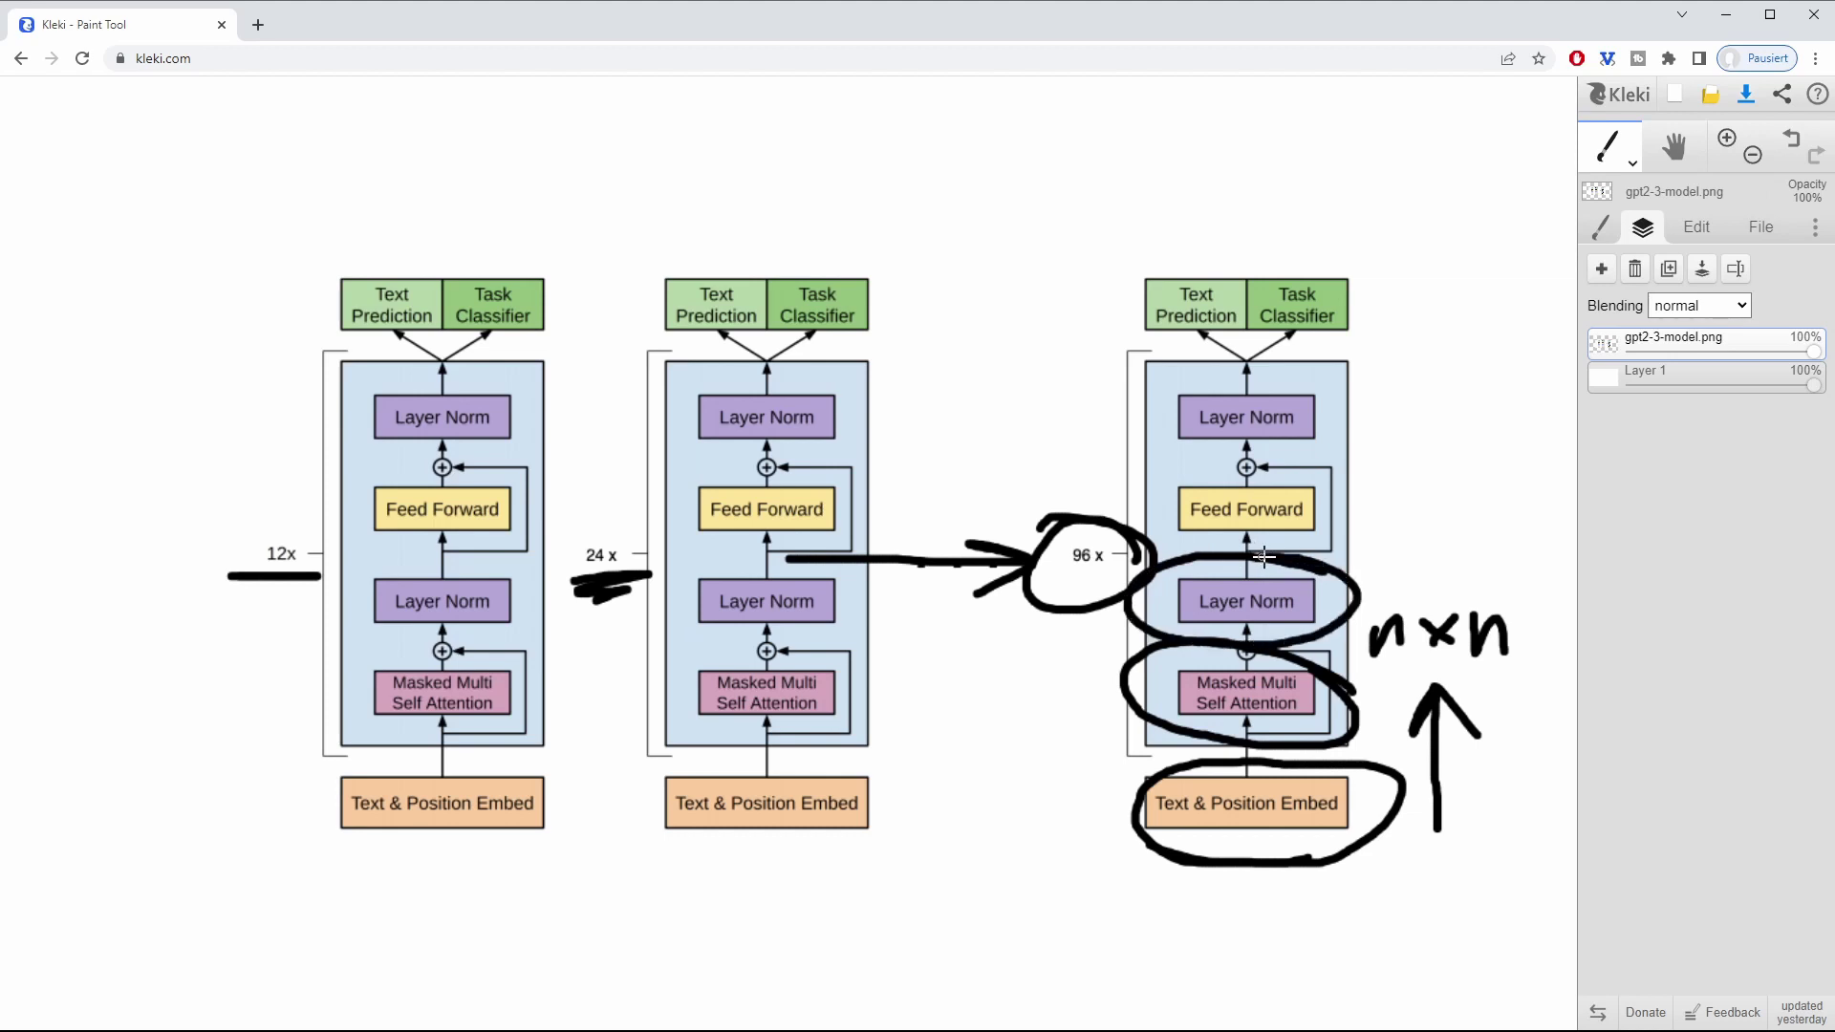
mouse_move(1416, 587)
mouse_down()
mouse_move(1405, 516)
mouse_move(1443, 548)
mouse_up()
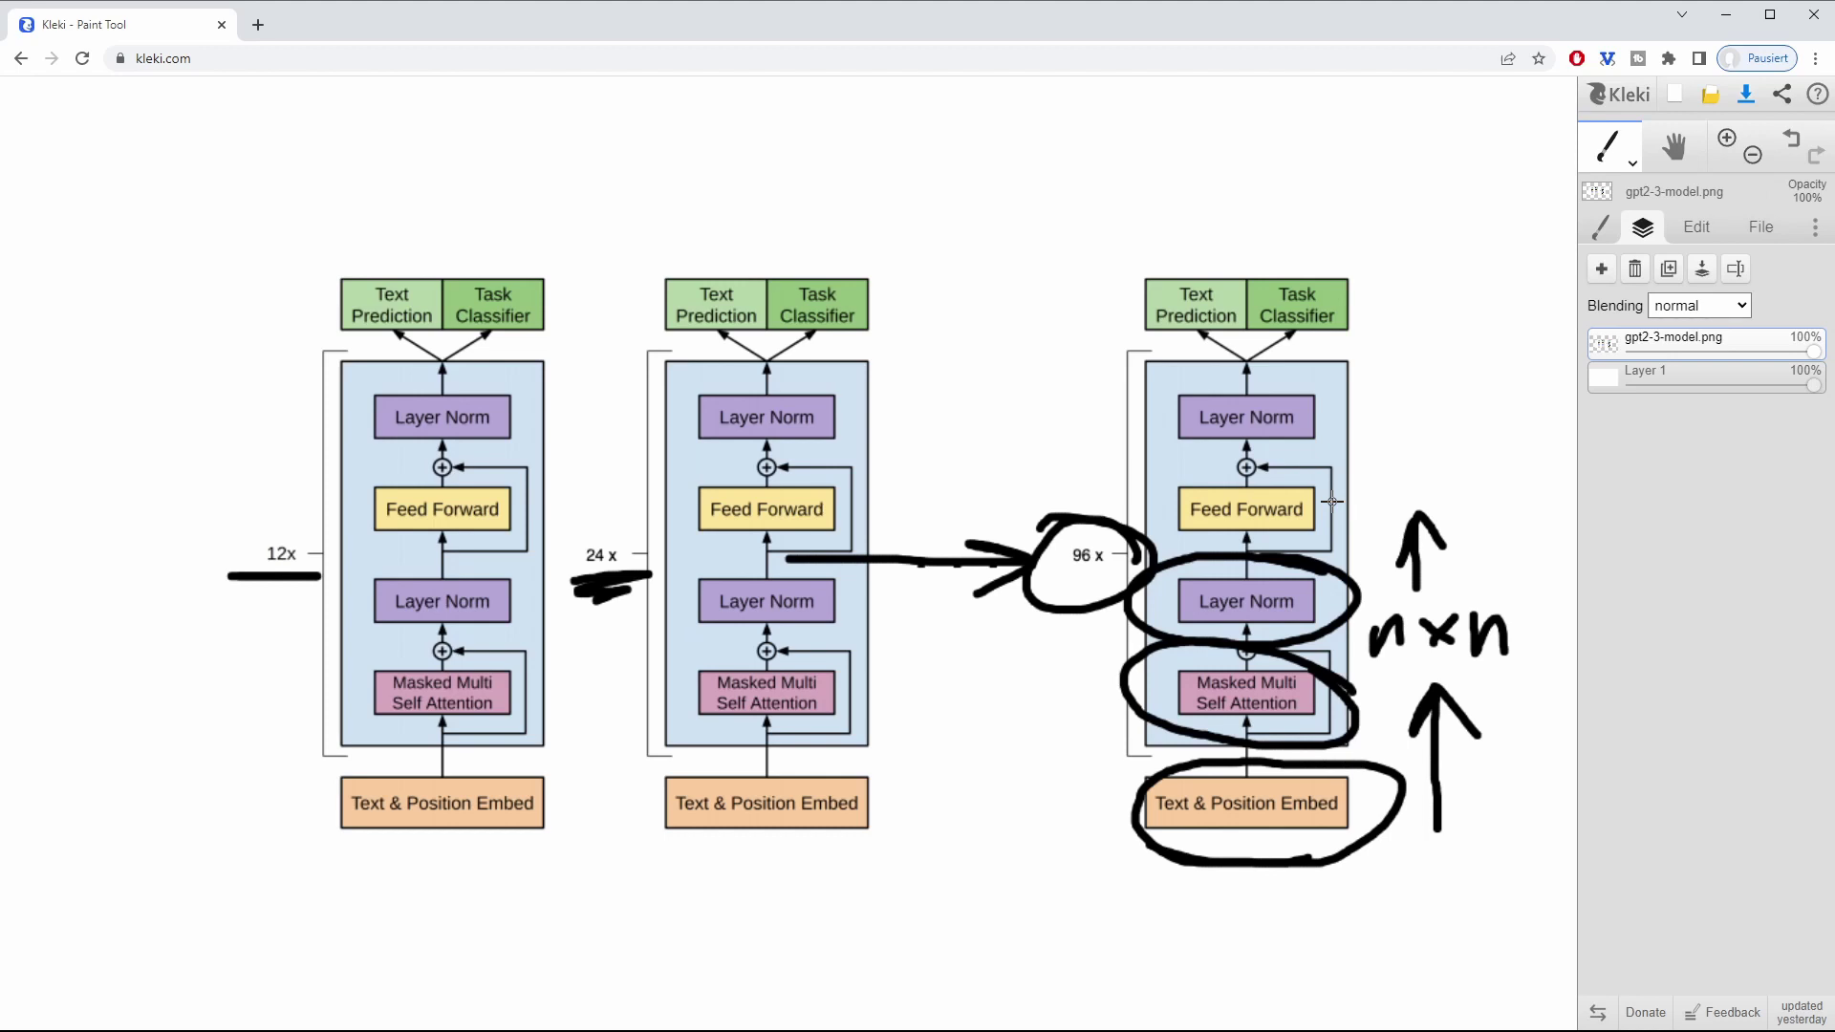
drag(1239, 623, 1309, 621)
mouse_move(1331, 488)
mouse_down()
mouse_move(1285, 466)
mouse_move(1157, 516)
mouse_move(1269, 566)
mouse_move(1346, 507)
mouse_move(1245, 473)
mouse_up()
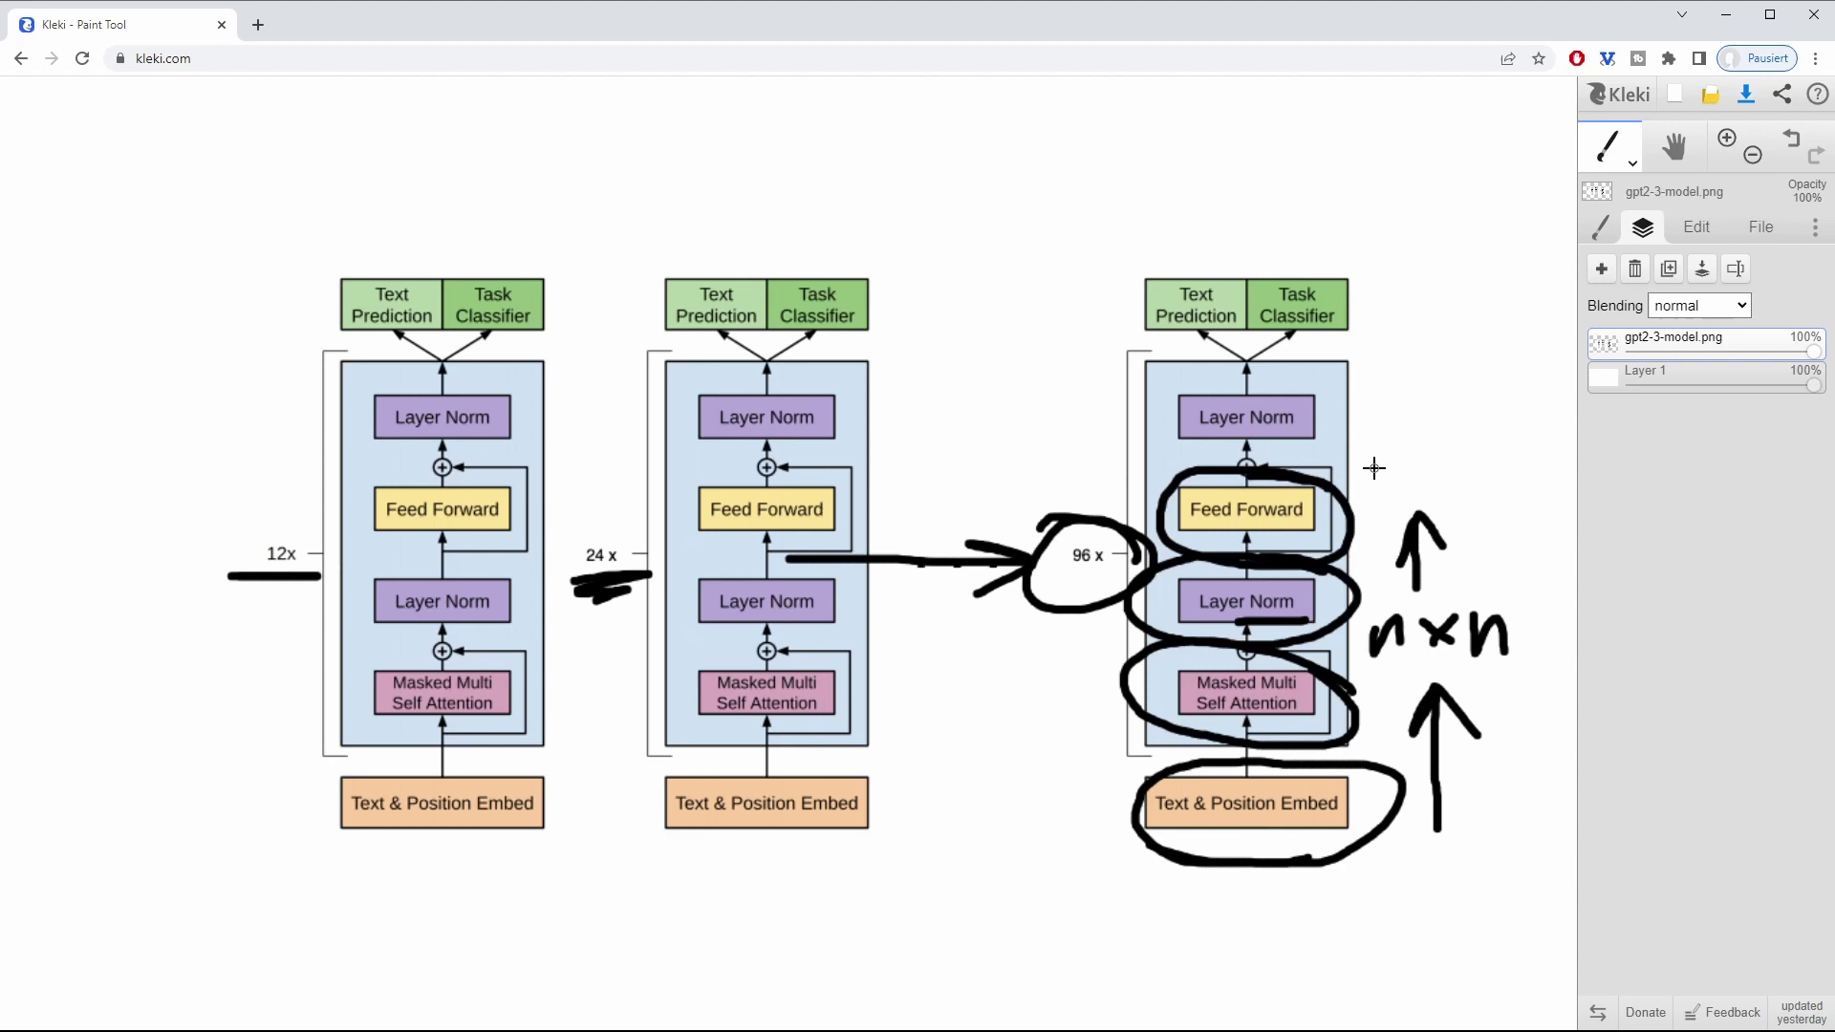
mouse_move(1404, 480)
mouse_down()
mouse_move(1397, 399)
mouse_move(1379, 448)
mouse_move(1420, 416)
mouse_move(1441, 435)
mouse_up()
drag(1478, 378, 1491, 487)
mouse_move(1454, 441)
mouse_down()
mouse_move(1491, 486)
mouse_move(1518, 402)
mouse_move(1553, 504)
mouse_up()
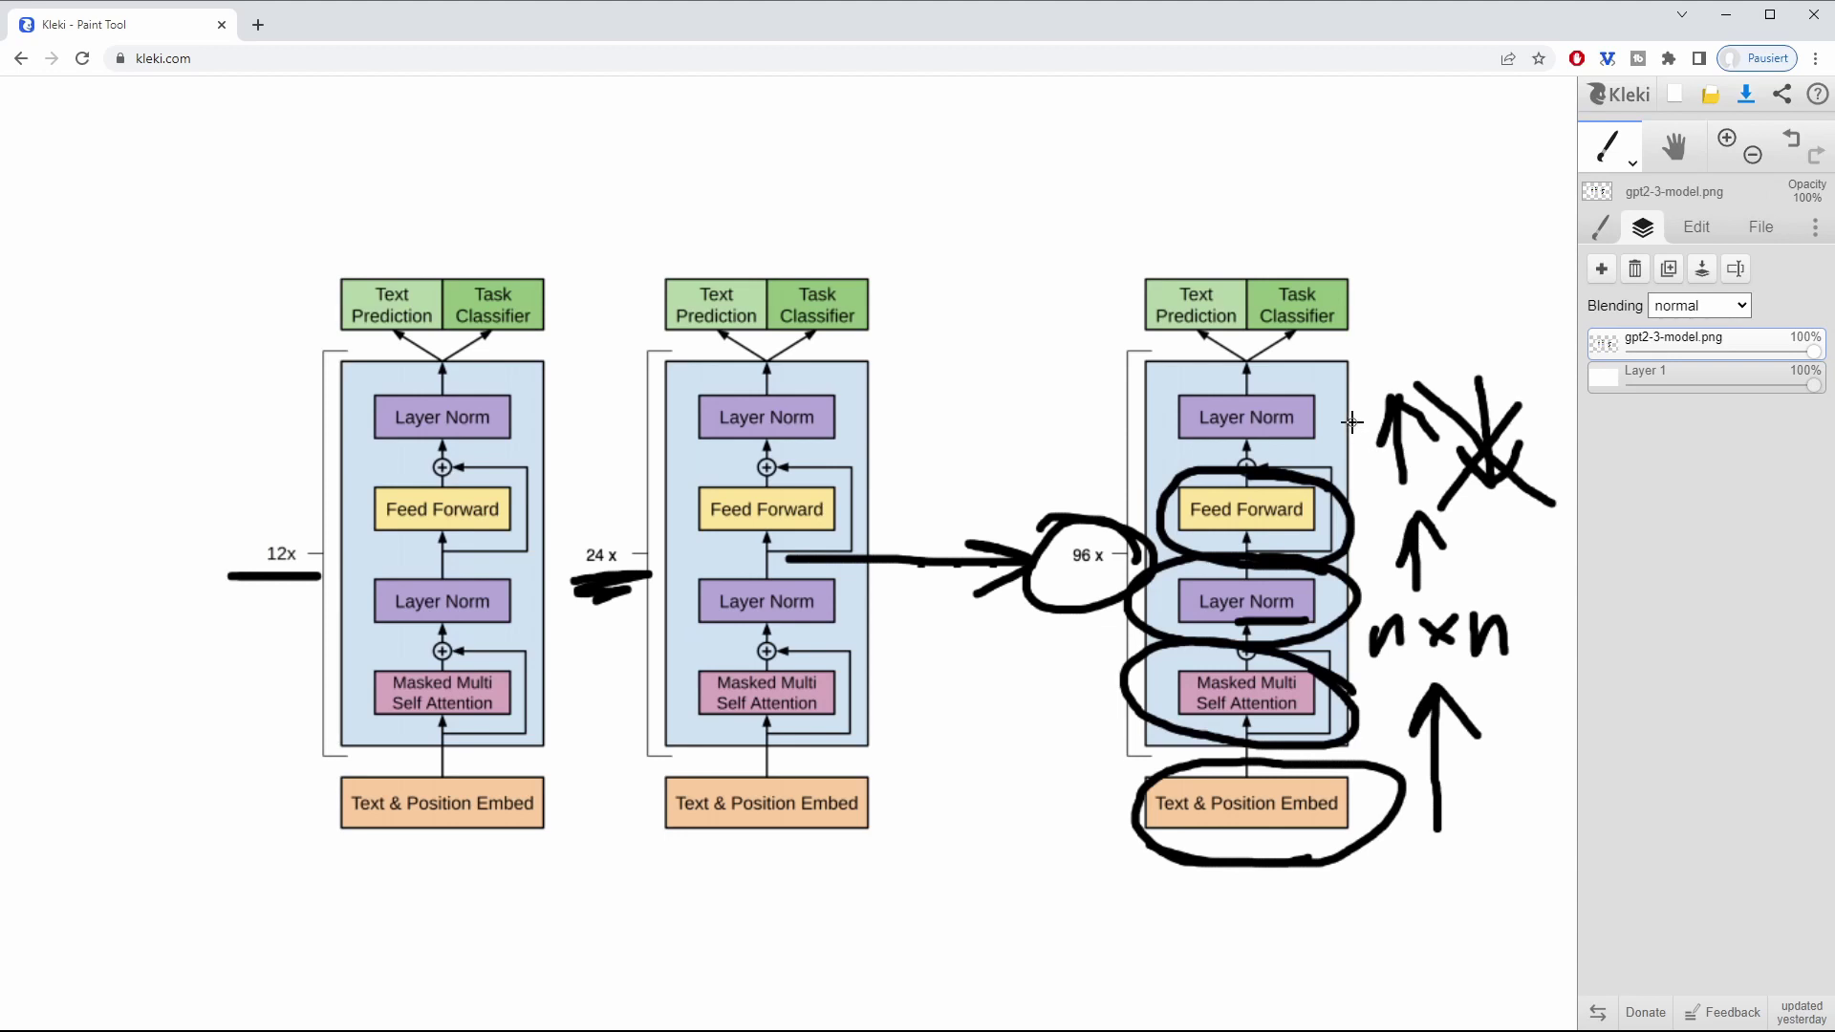
- Circle the top Layer Norm and draw arrows onto Task Classifier and Text Prediction
mouse_move(1337, 406)
mouse_down()
mouse_move(1267, 357)
mouse_move(1147, 387)
mouse_move(1209, 449)
mouse_move(1331, 440)
mouse_move(1338, 394)
mouse_move(1265, 371)
mouse_up()
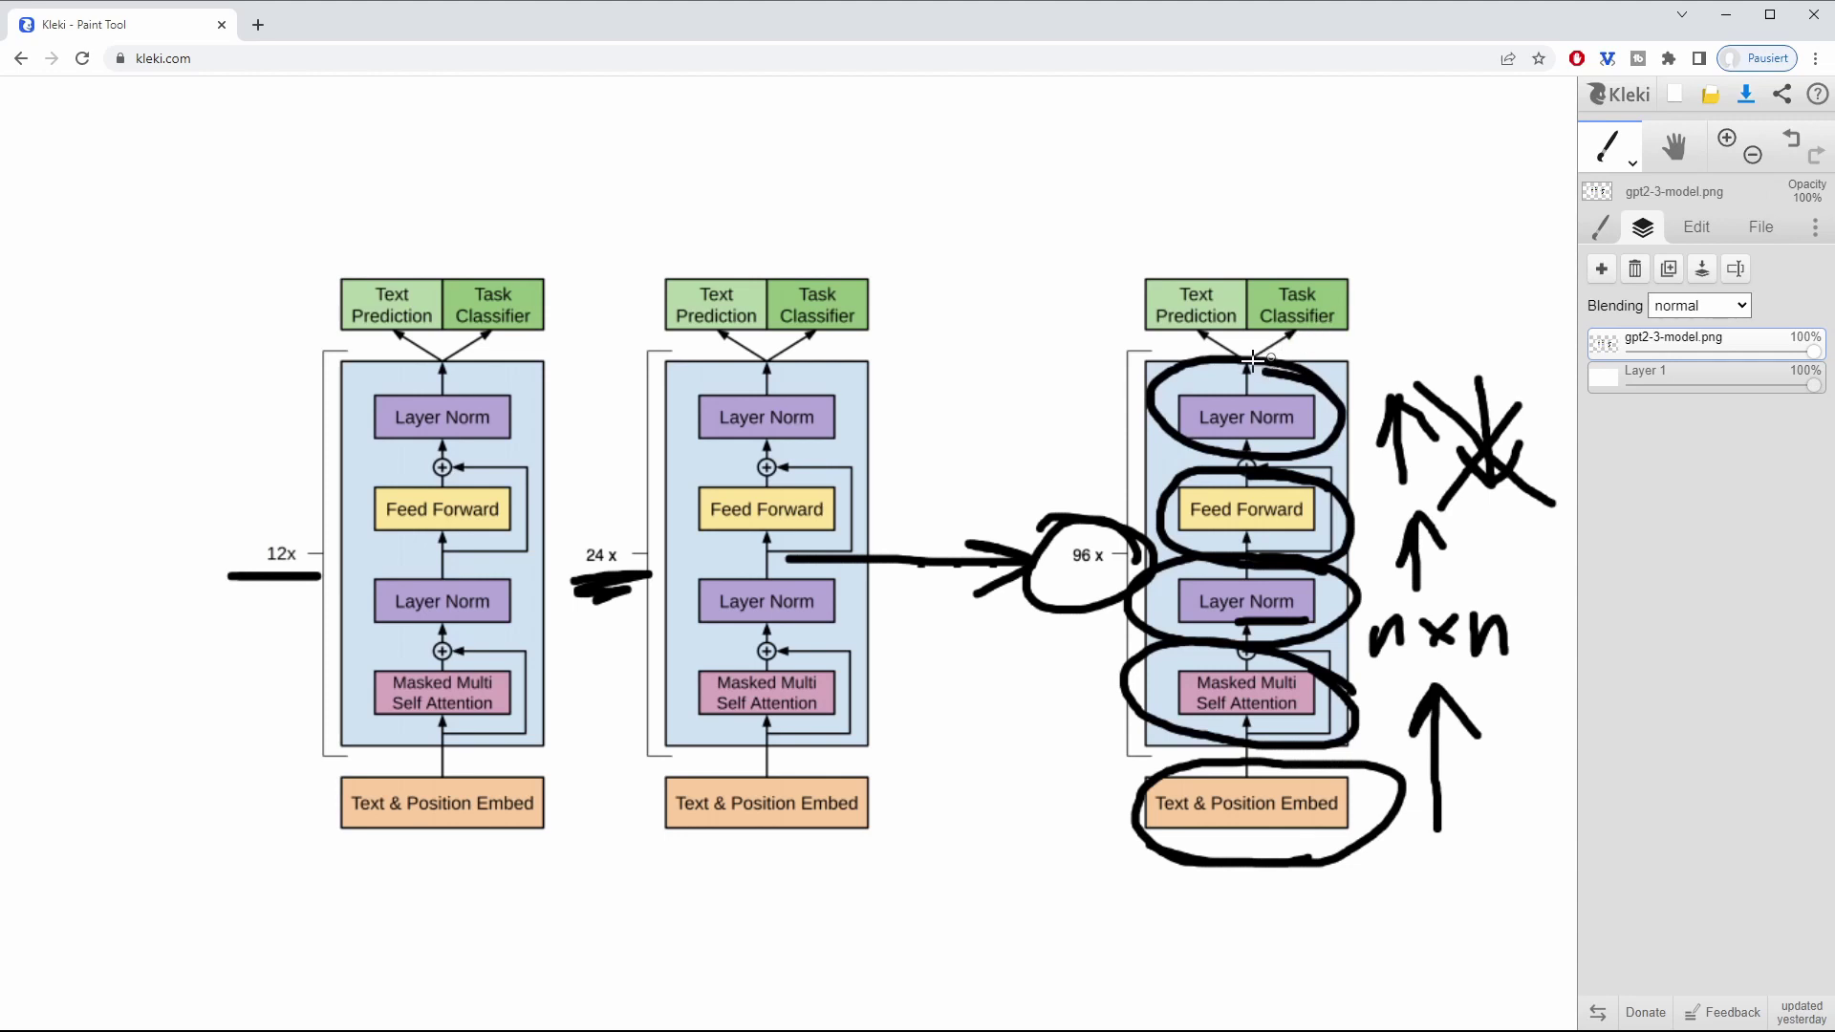
mouse_move(1293, 218)
mouse_down()
mouse_move(1296, 277)
mouse_move(1321, 252)
mouse_up()
mouse_move(1190, 212)
mouse_down()
mouse_move(1185, 282)
mouse_move(1216, 250)
mouse_up()
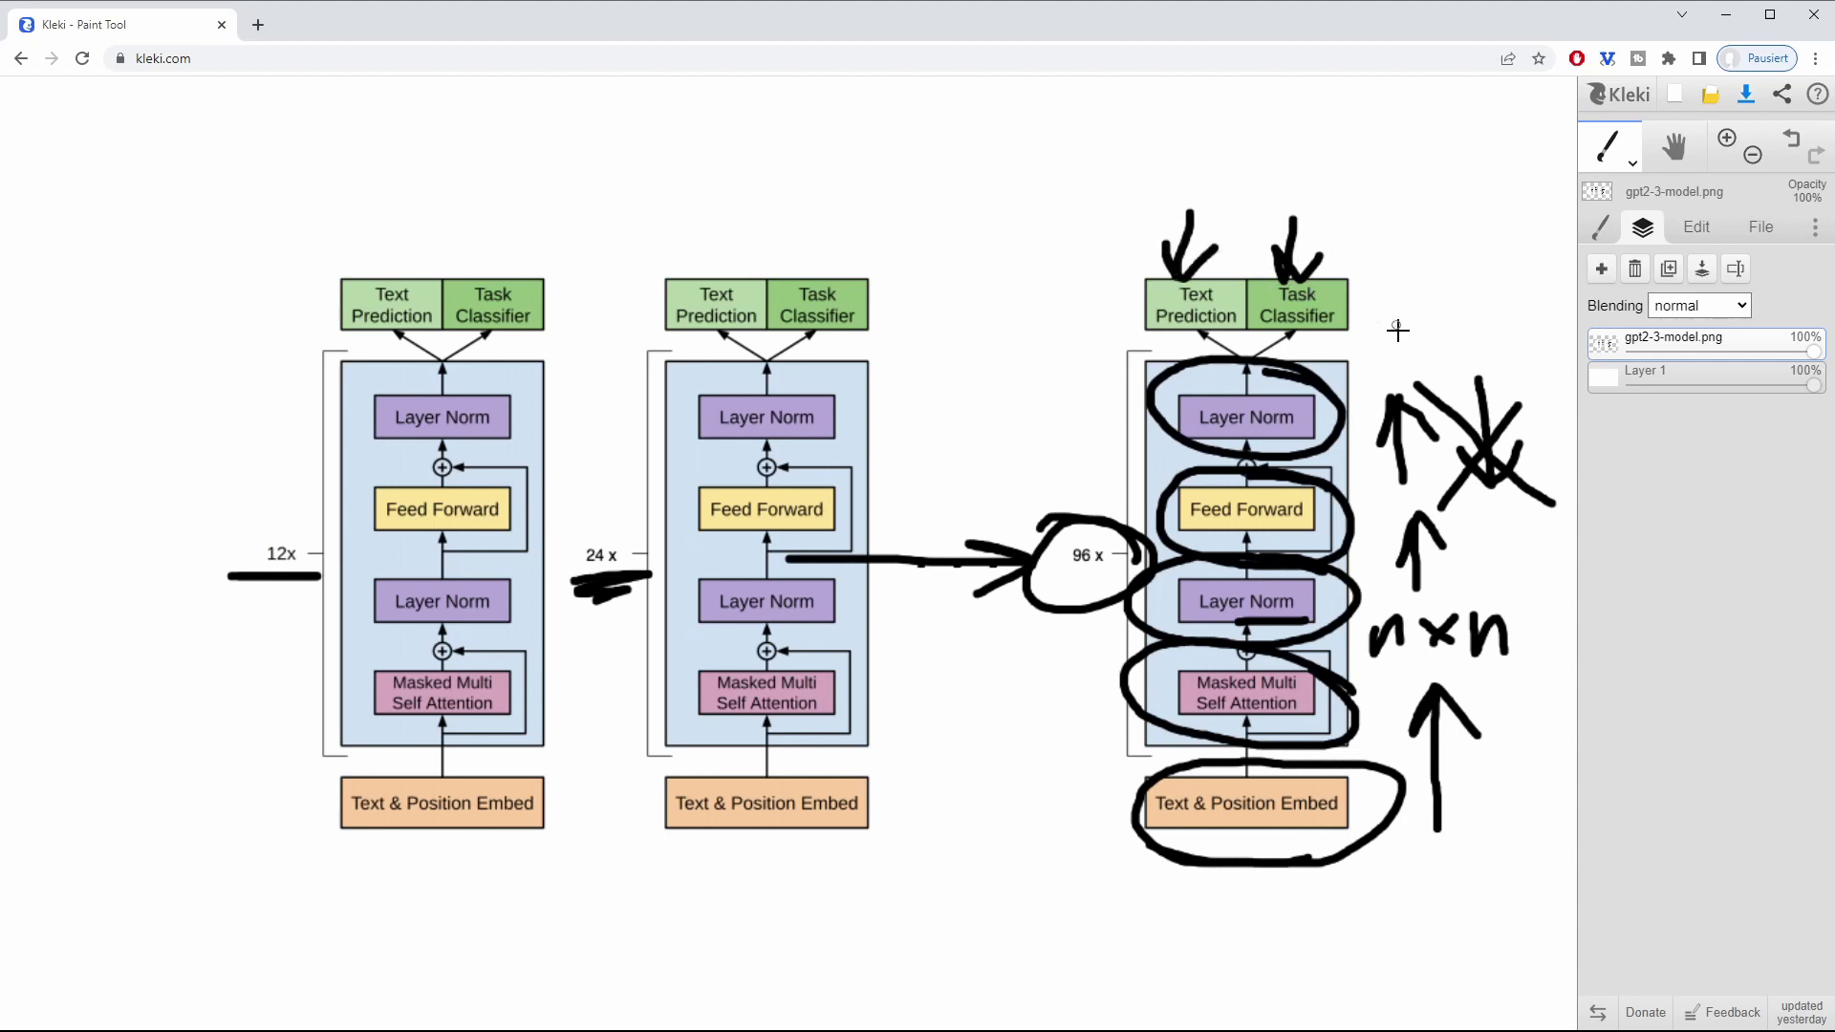
mouse_move(1399, 340)
mouse_down()
mouse_move(1384, 251)
mouse_move(1369, 302)
mouse_up()
drag(1384, 250, 1420, 276)
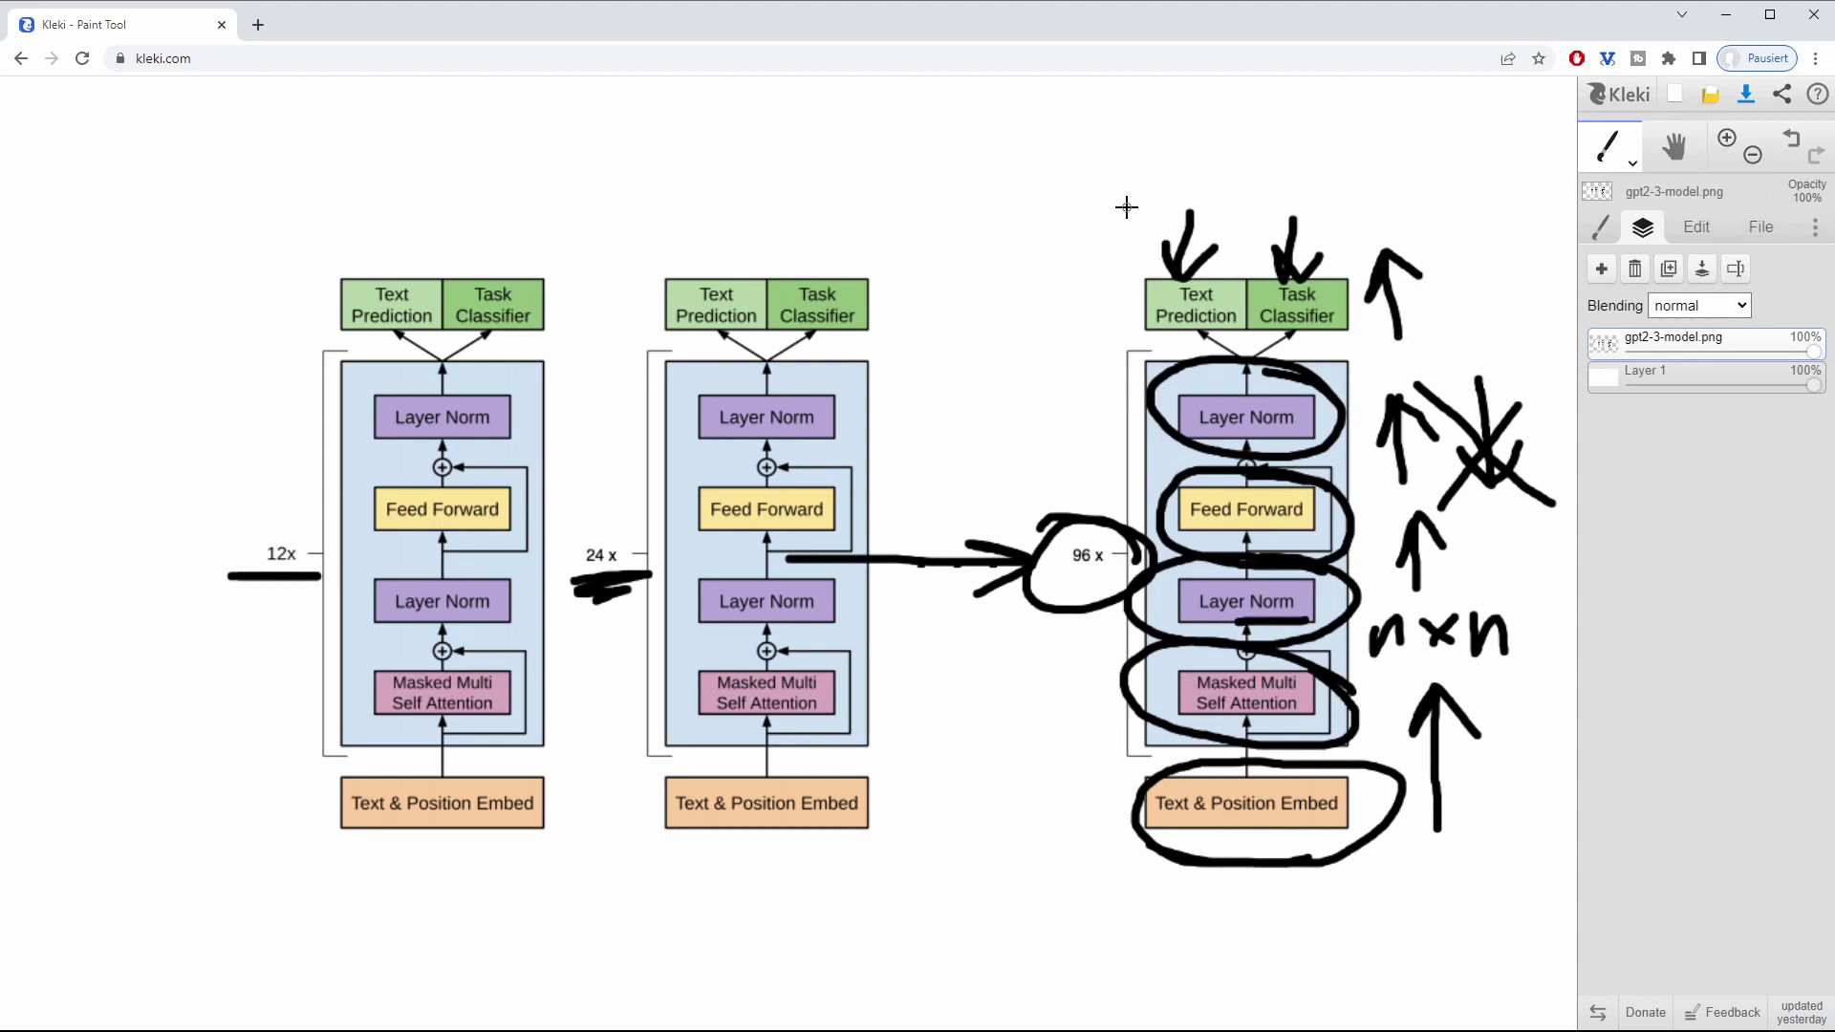
key(alt+Tab)
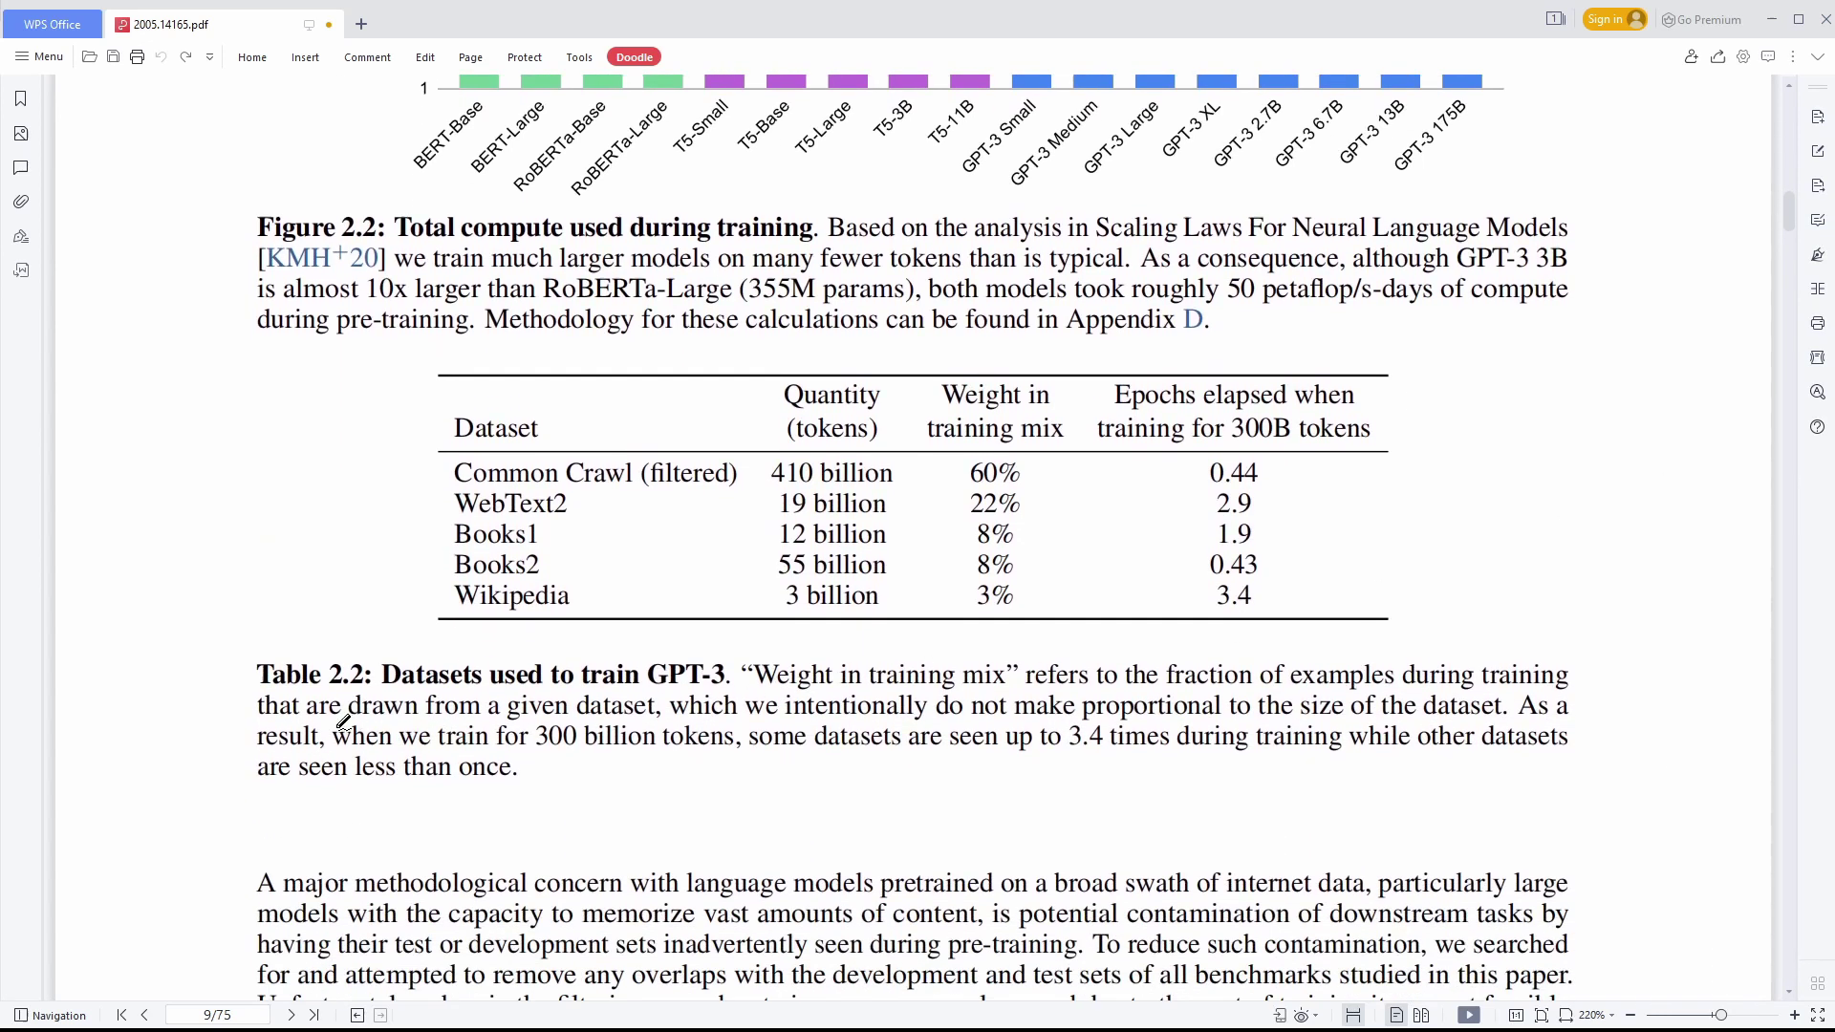
- In red, circle '300 billion tokens' and 'in context-learning', bracket the datasets table, and underline 'inner loop of meta-learning'
mouse_move(340, 724)
mouse_down()
mouse_move(583, 680)
mouse_move(741, 753)
mouse_move(385, 772)
mouse_move(415, 711)
mouse_move(522, 698)
mouse_up()
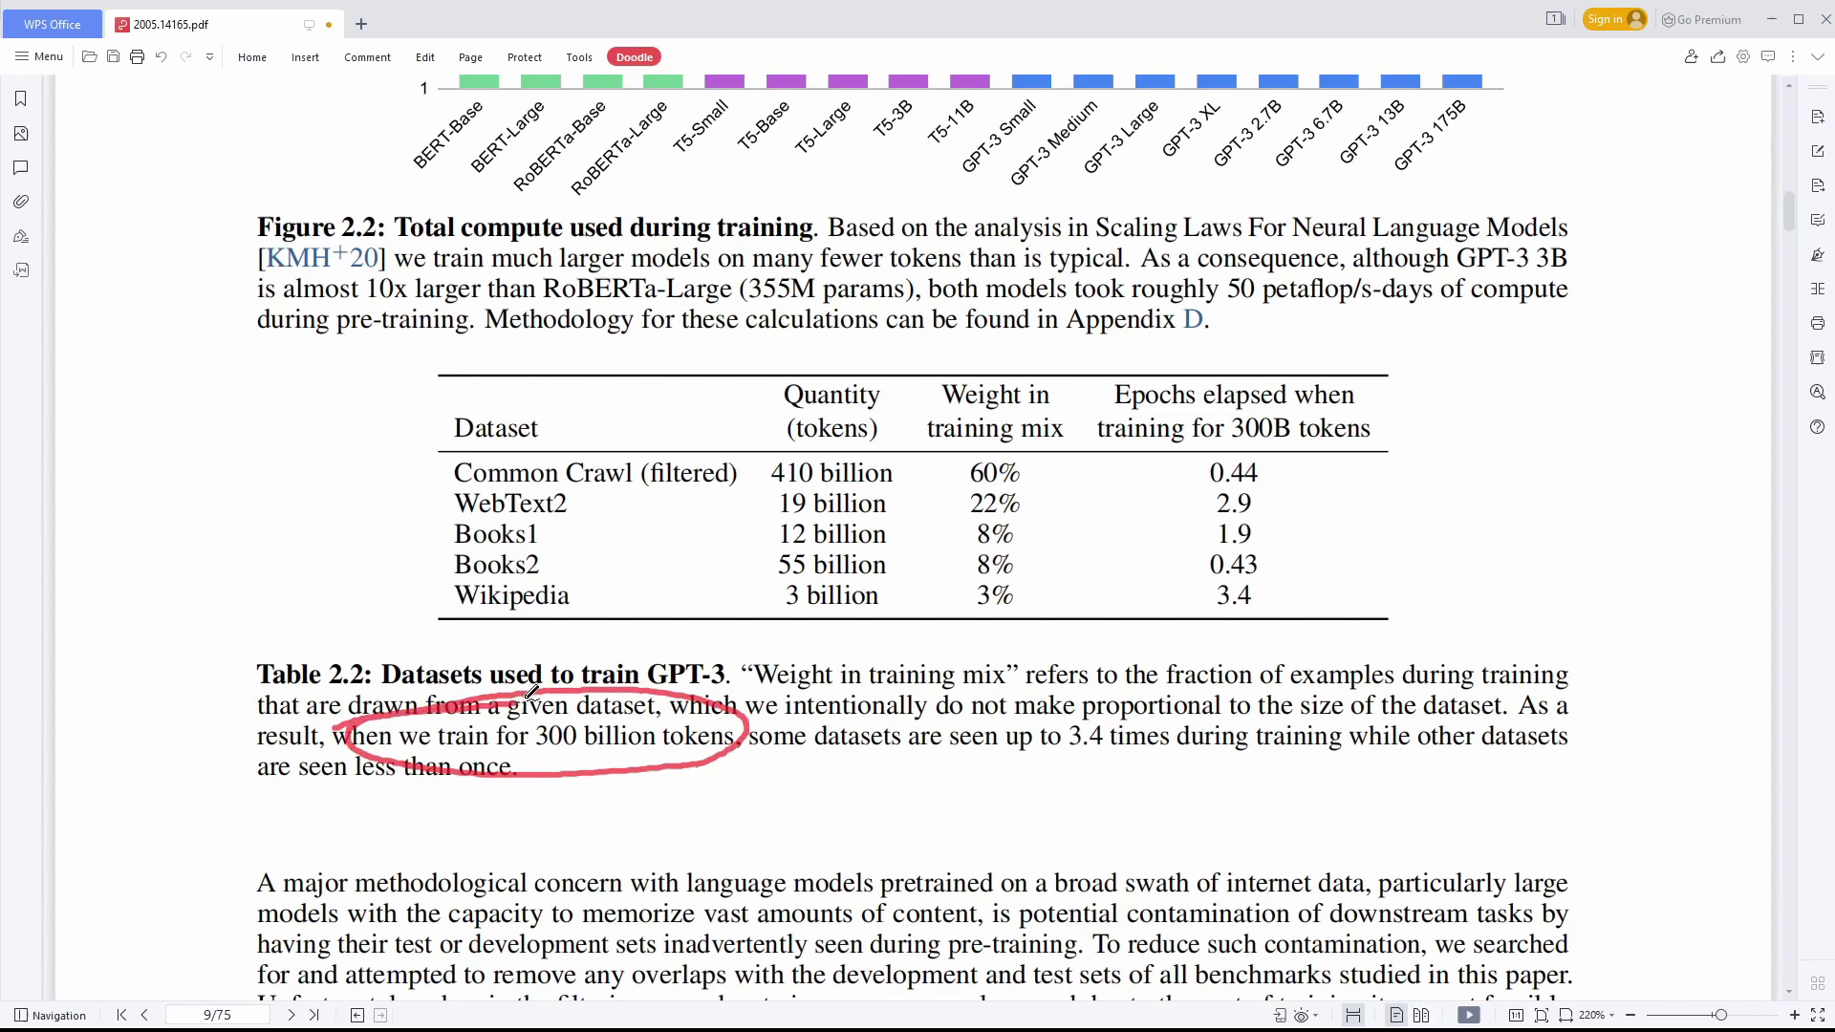
mouse_move(505, 394)
mouse_down()
mouse_move(355, 492)
mouse_move(363, 635)
mouse_move(505, 637)
mouse_up()
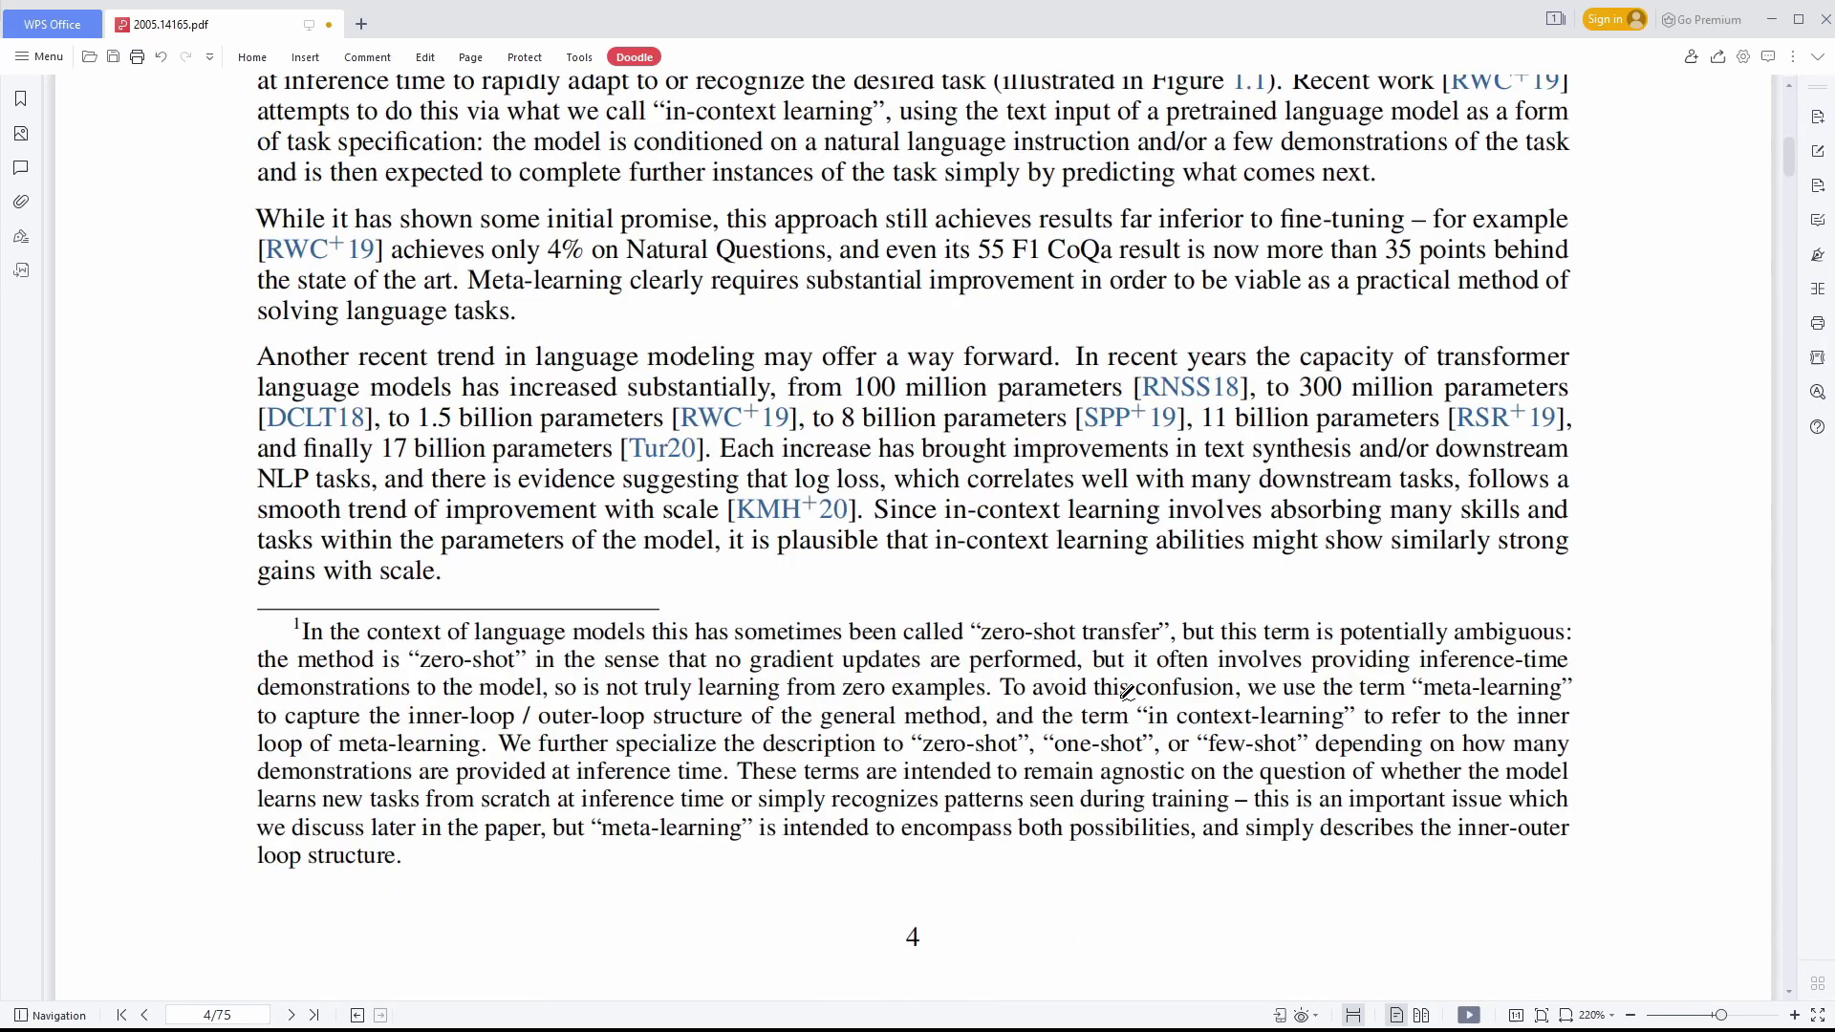
mouse_move(1088, 709)
mouse_down()
mouse_move(1377, 693)
mouse_move(1113, 733)
mouse_move(1200, 663)
mouse_up()
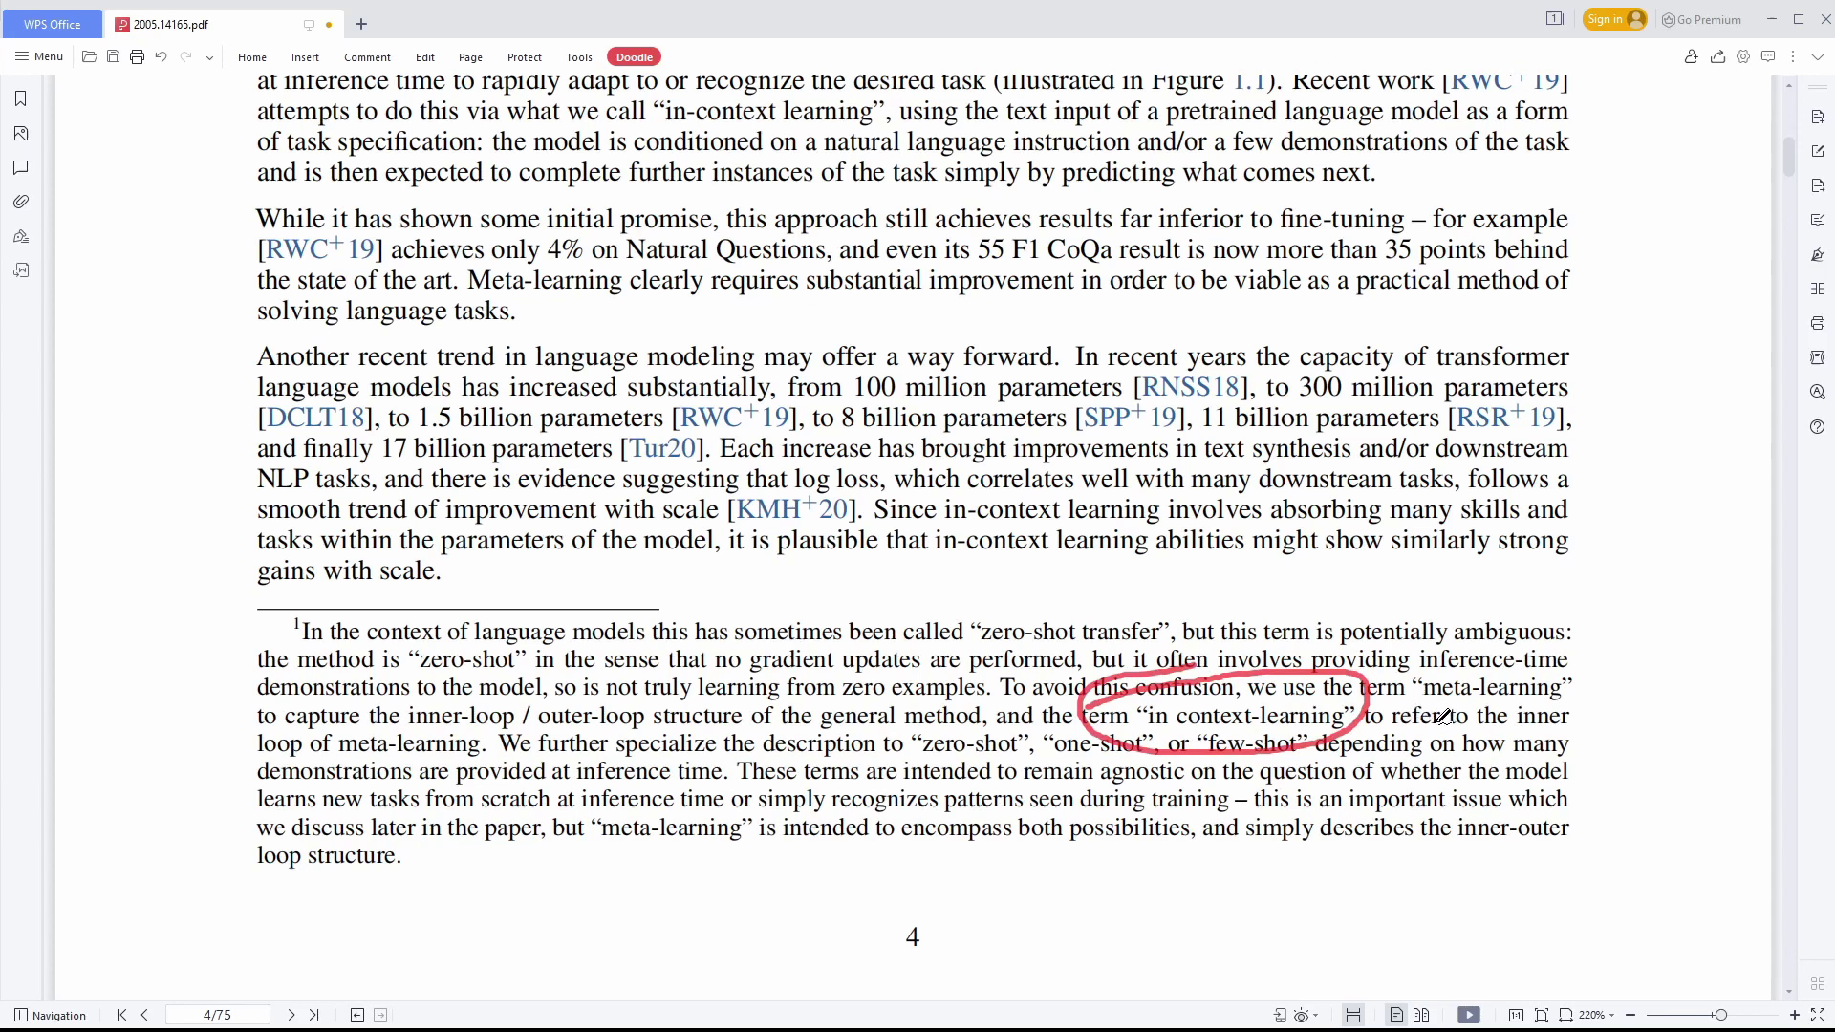
drag(1506, 734, 1590, 732)
drag(251, 758, 516, 756)
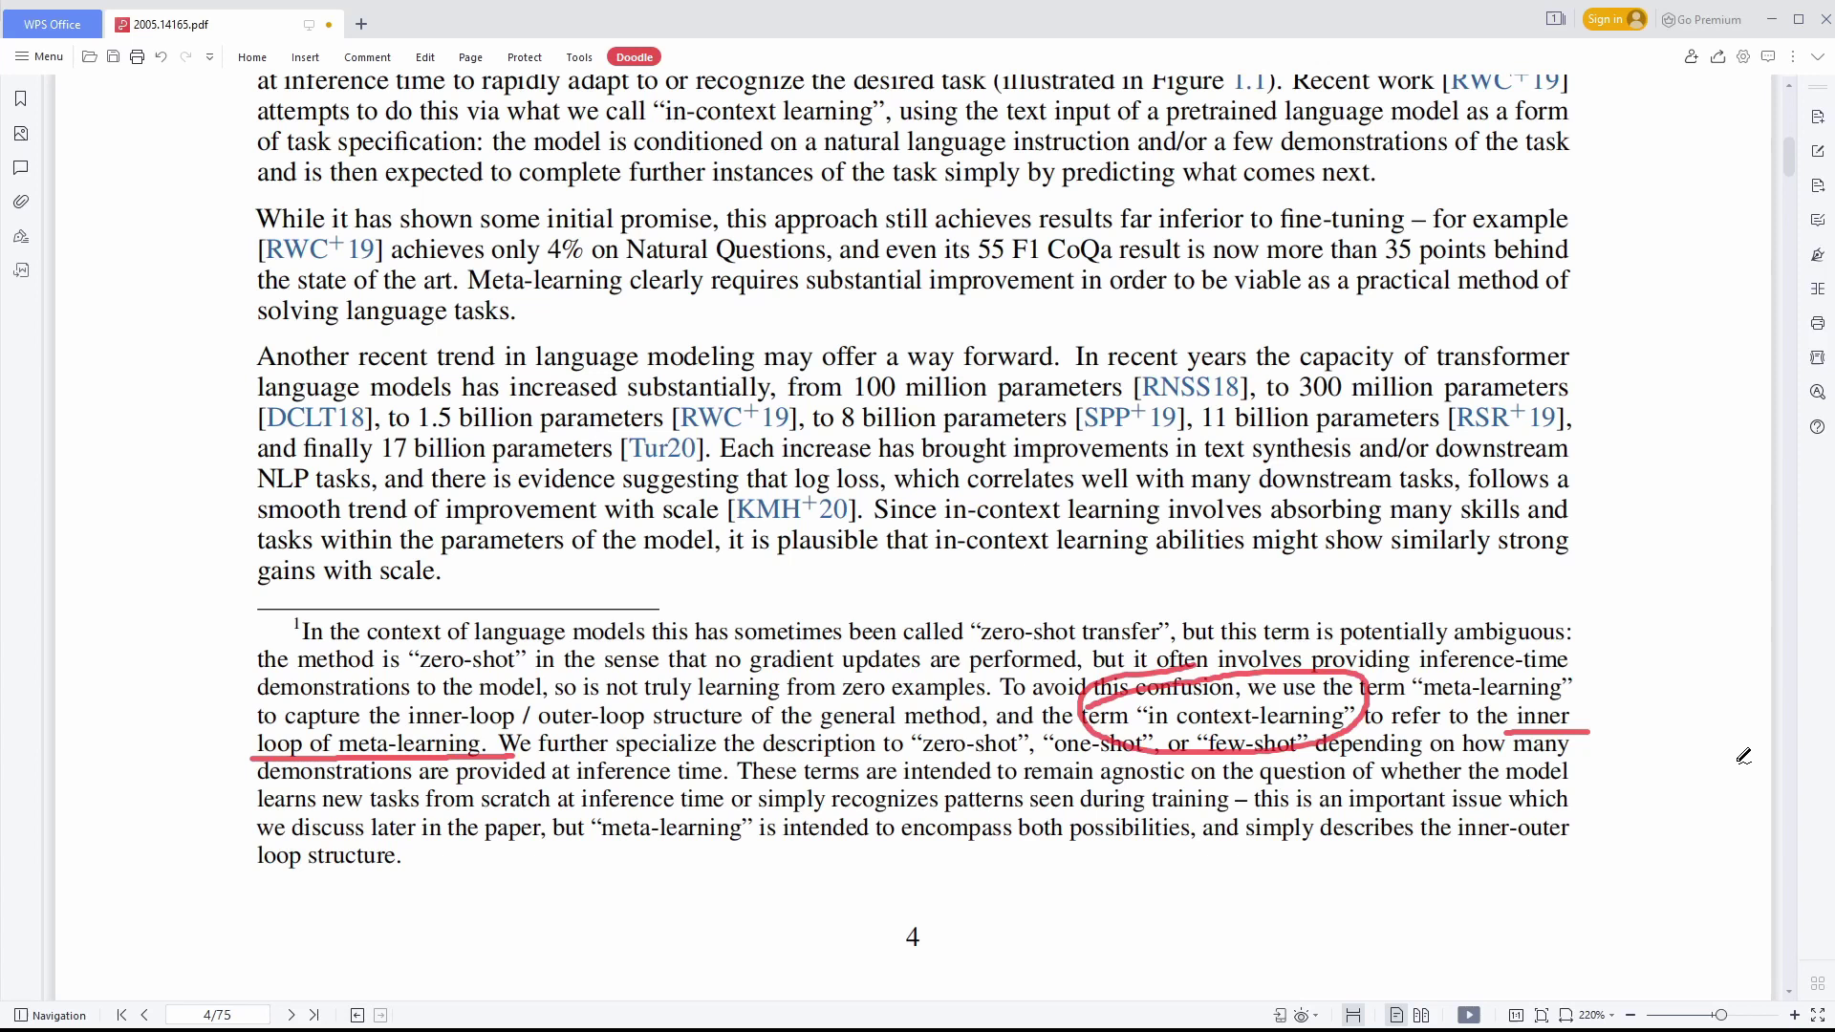
- Scroll to Figure 1.3 and underline the Few Shot, One Shot and Zero Shot legend entries in red
scroll(1744, 756, down, 10)
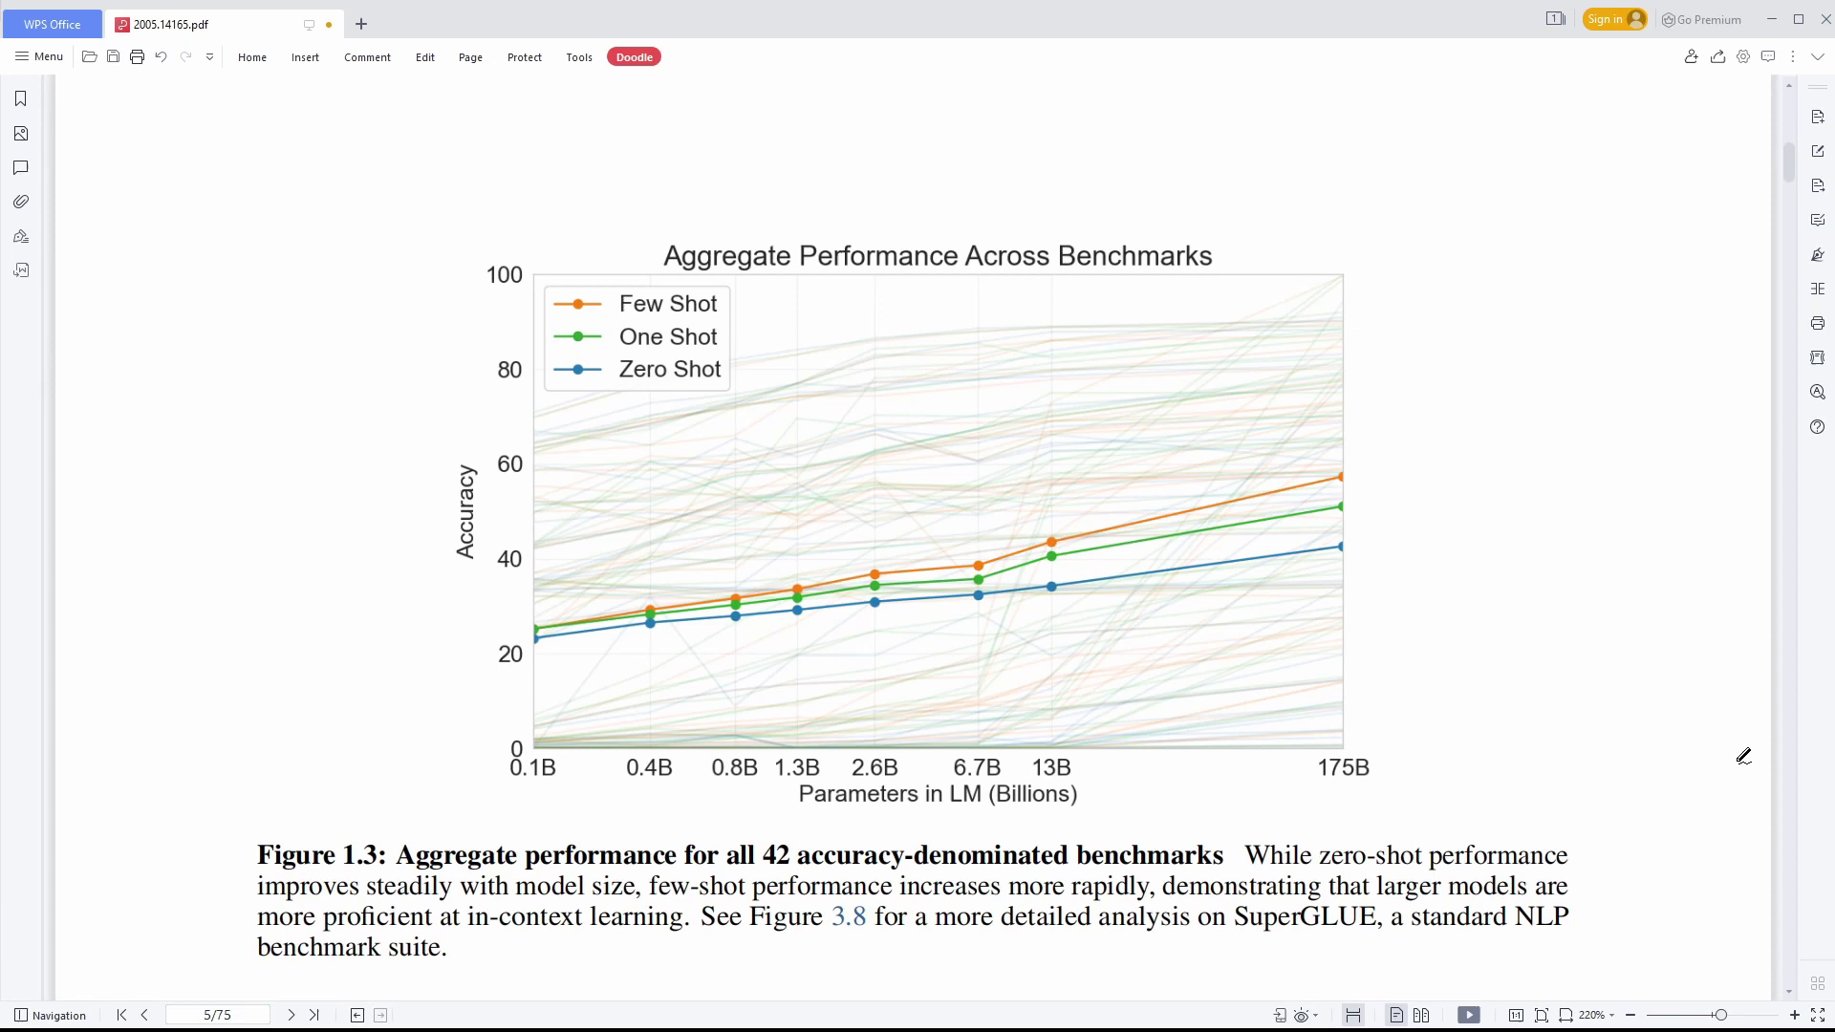
scroll(1744, 756, down, 7)
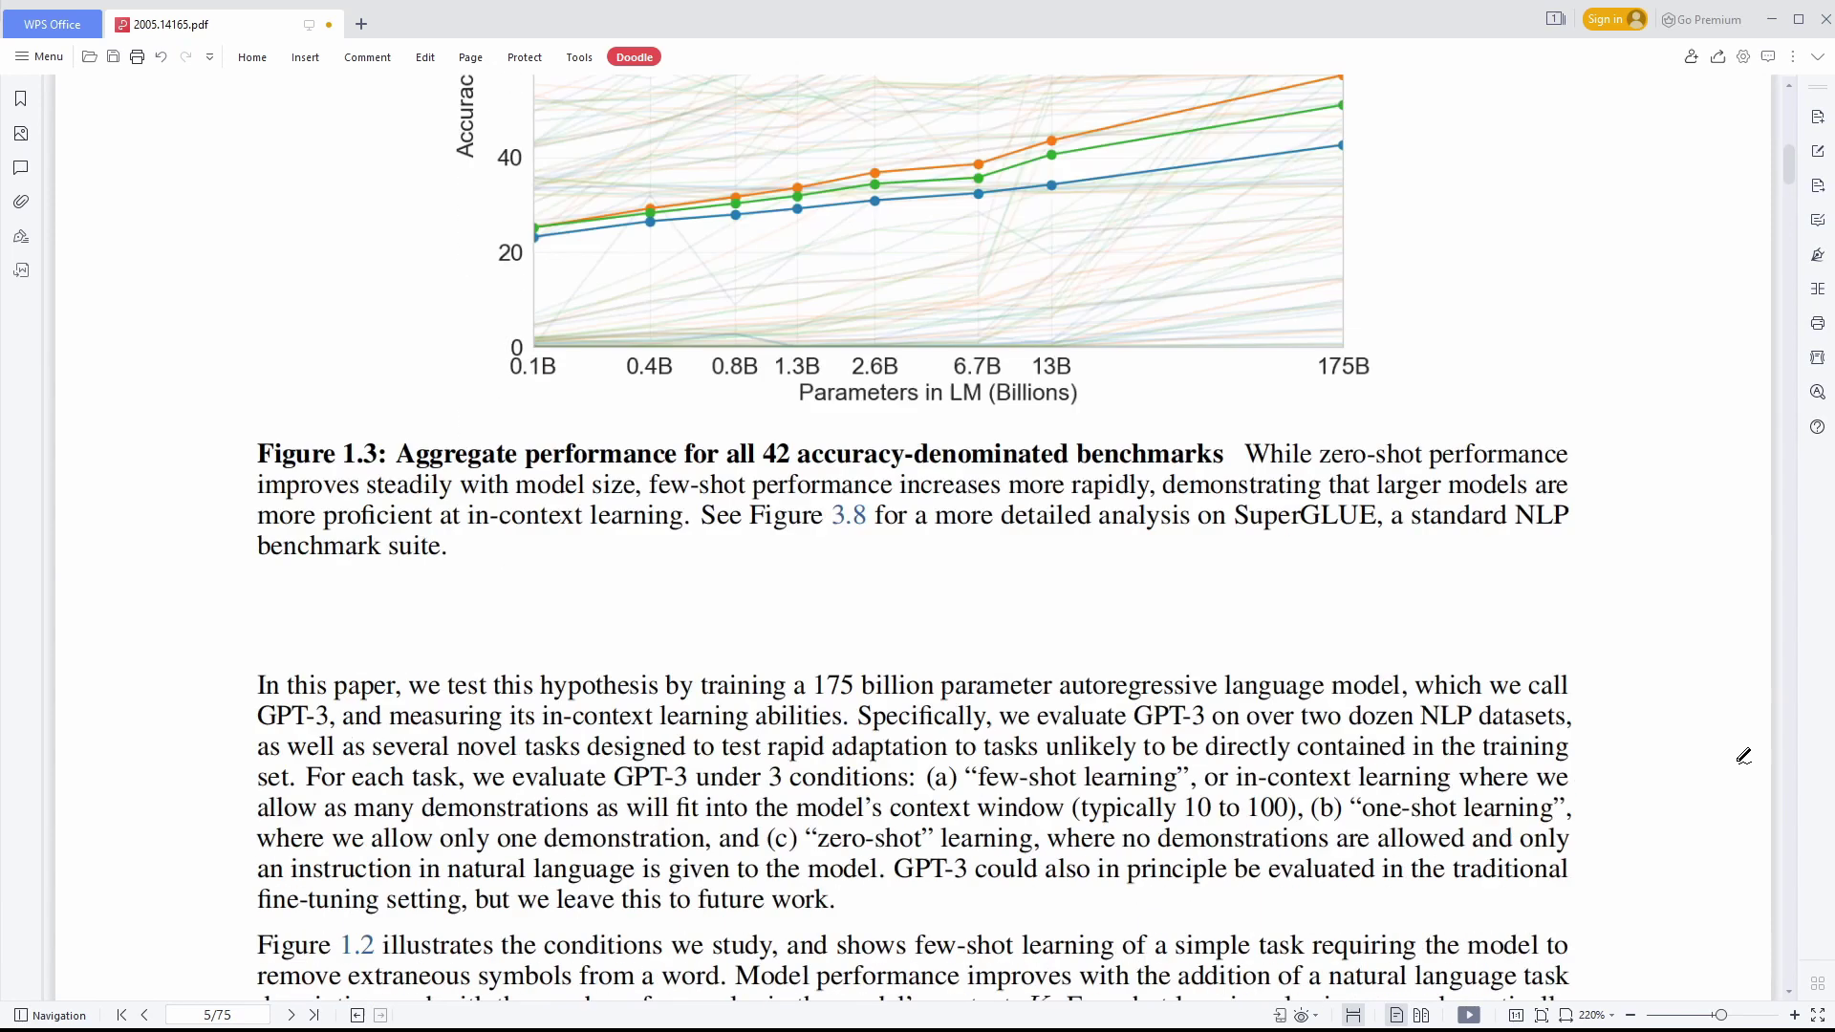
scroll(1743, 756, down, 2)
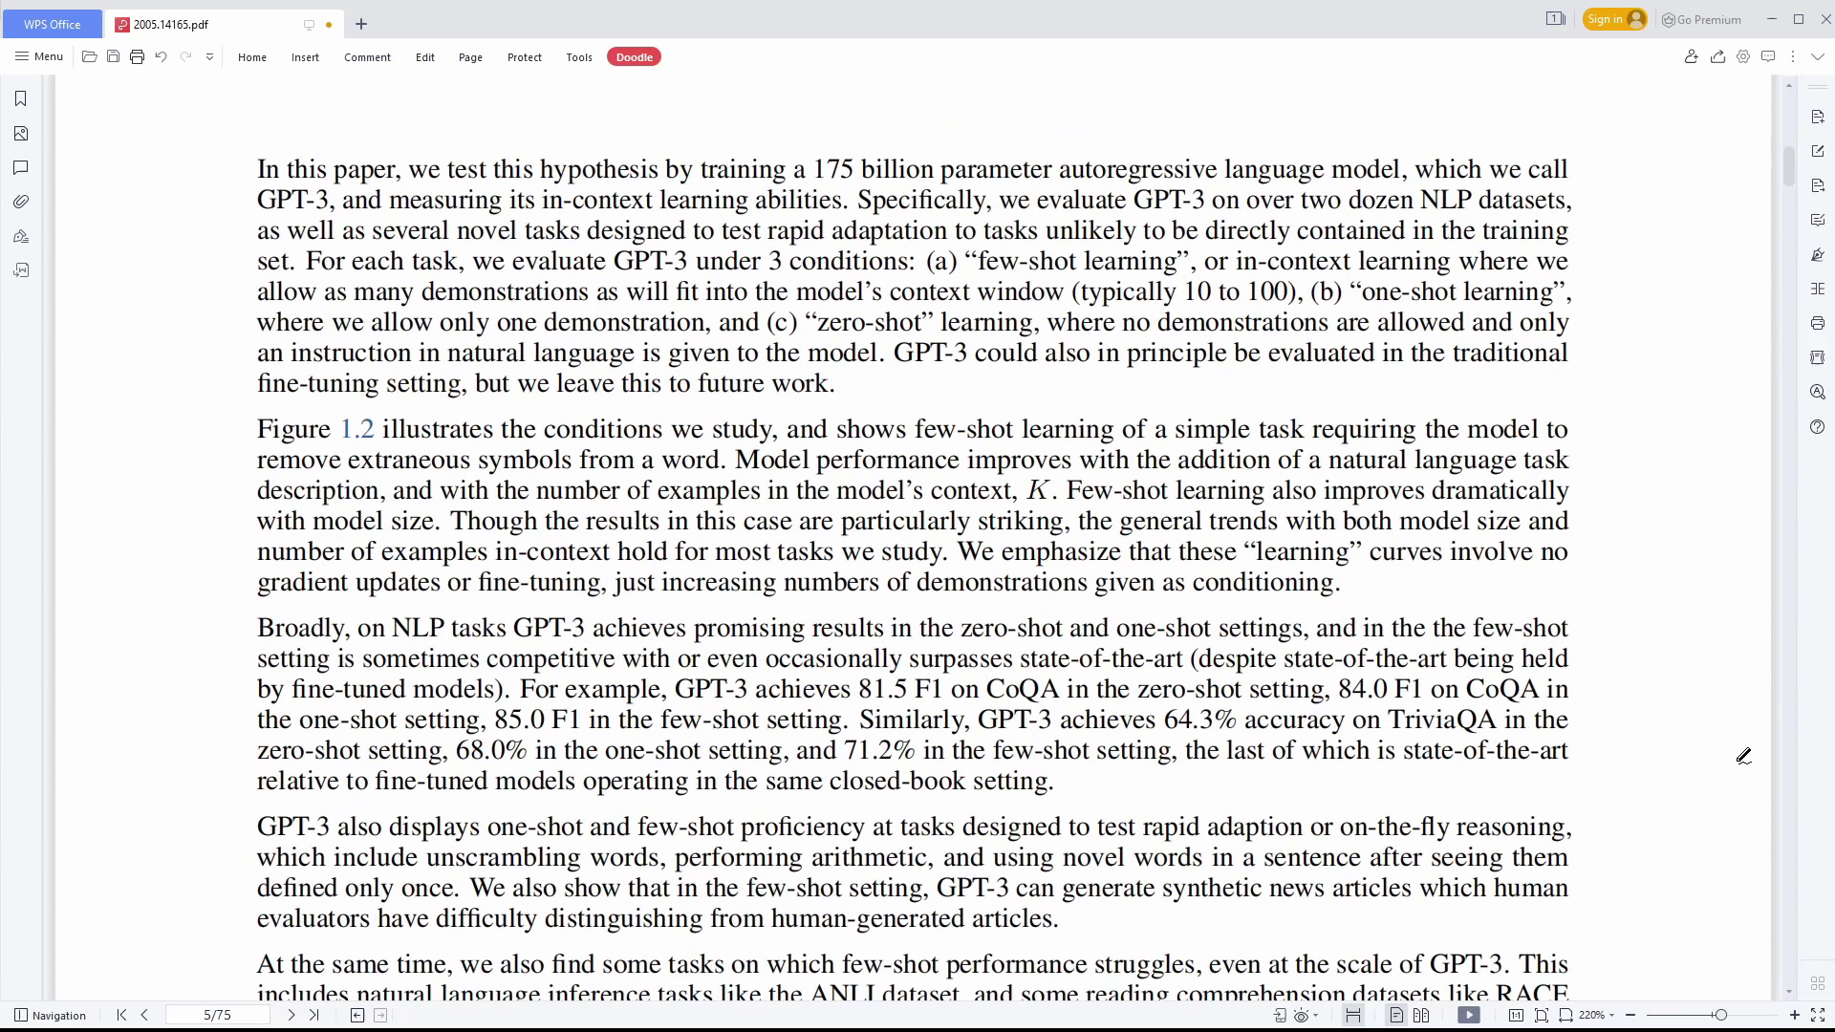
scroll(787, 443, up, 7)
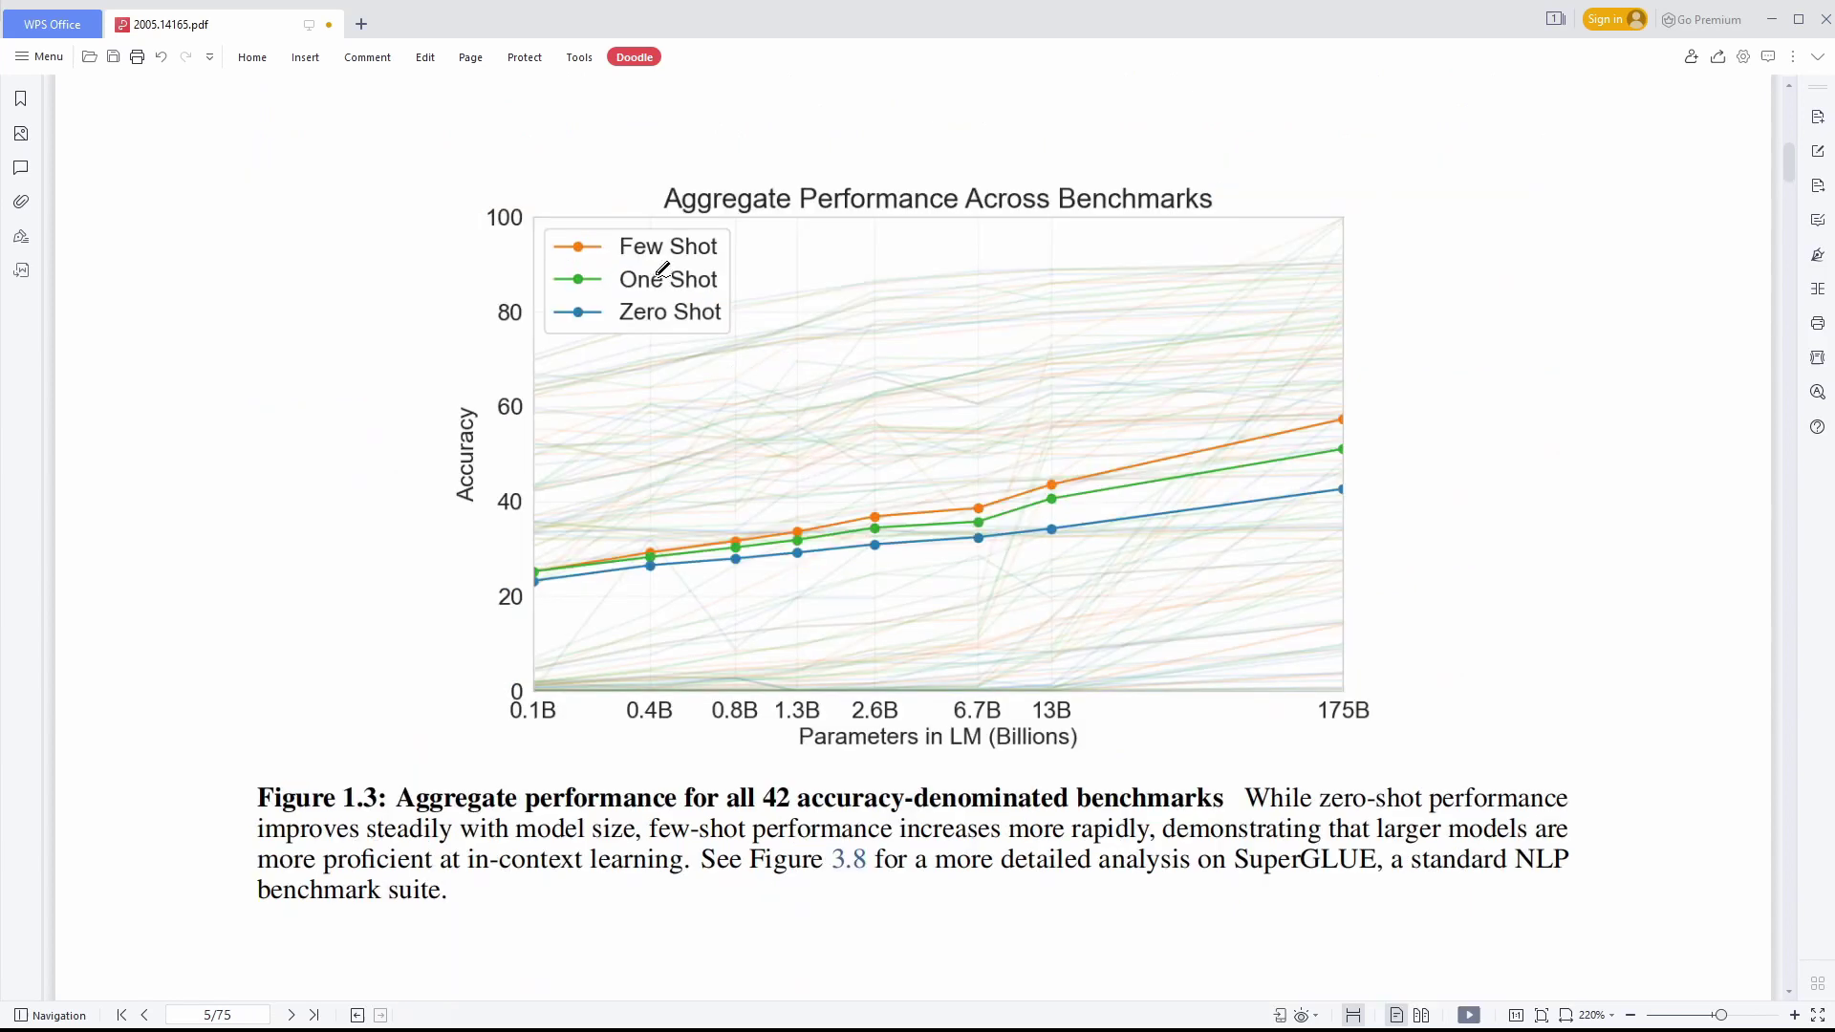
drag(608, 263, 762, 263)
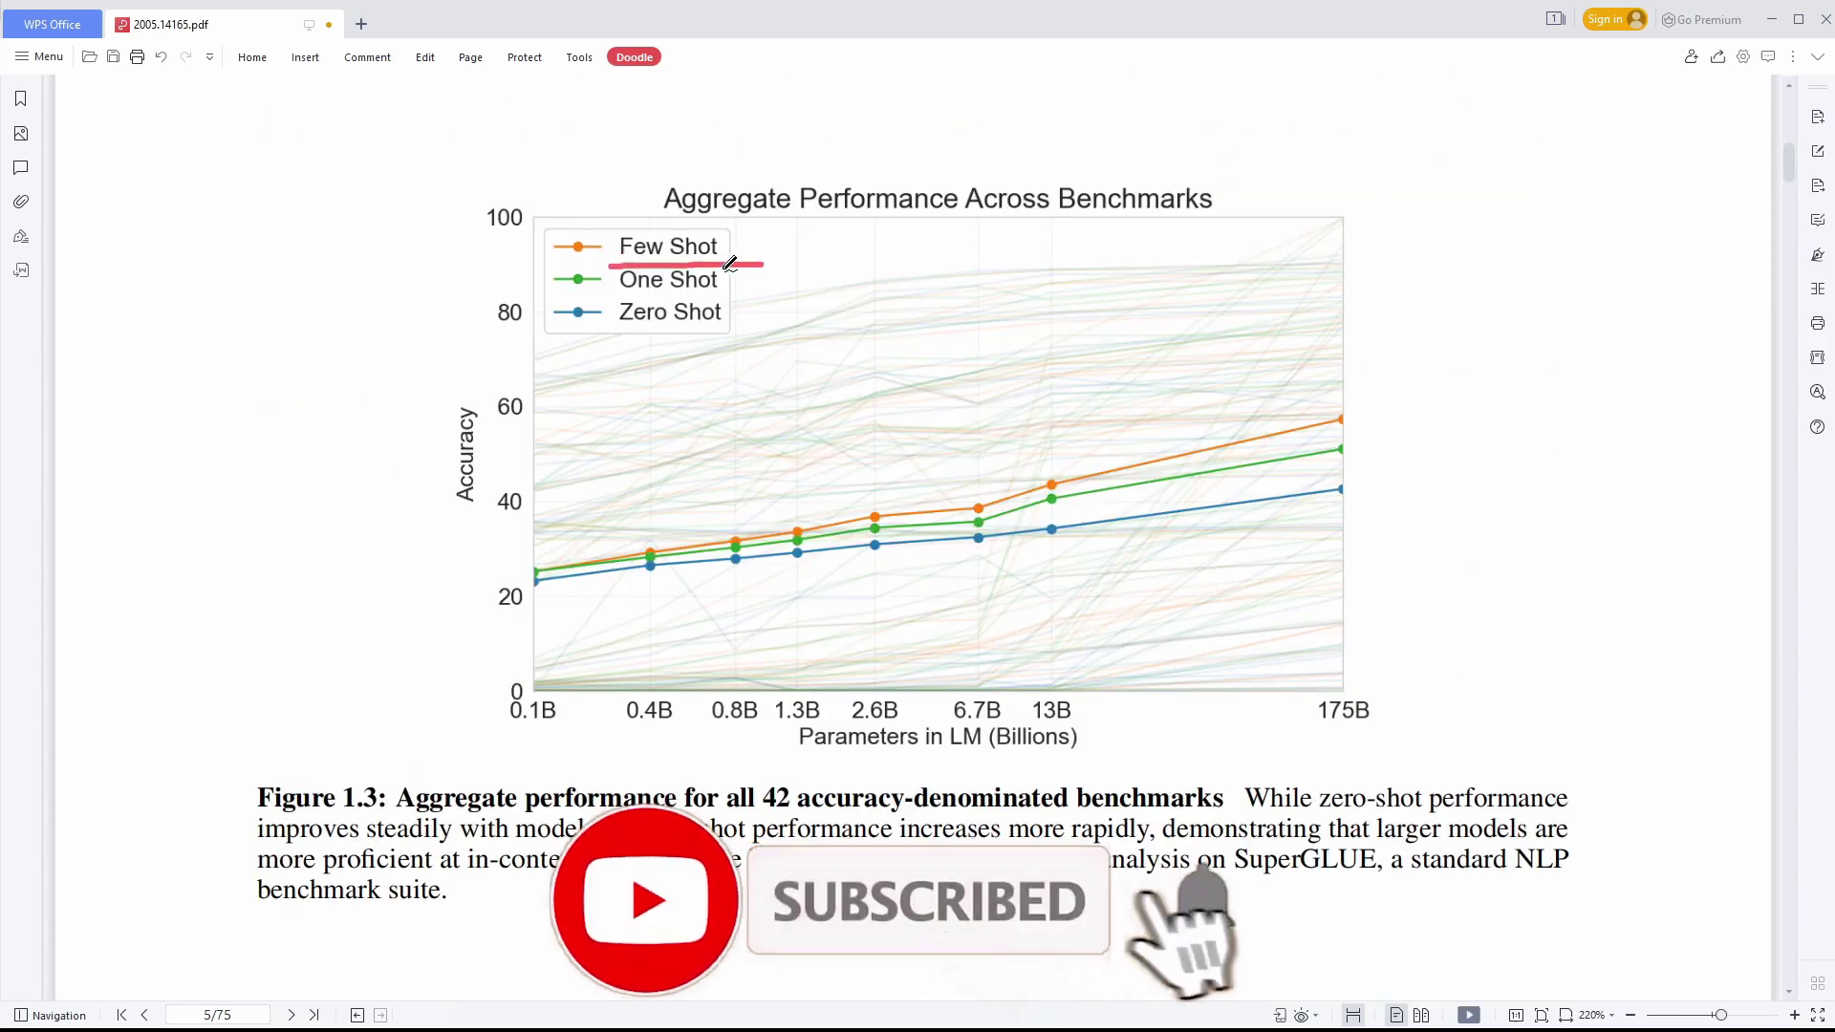
drag(616, 303, 767, 301)
drag(626, 337, 848, 336)
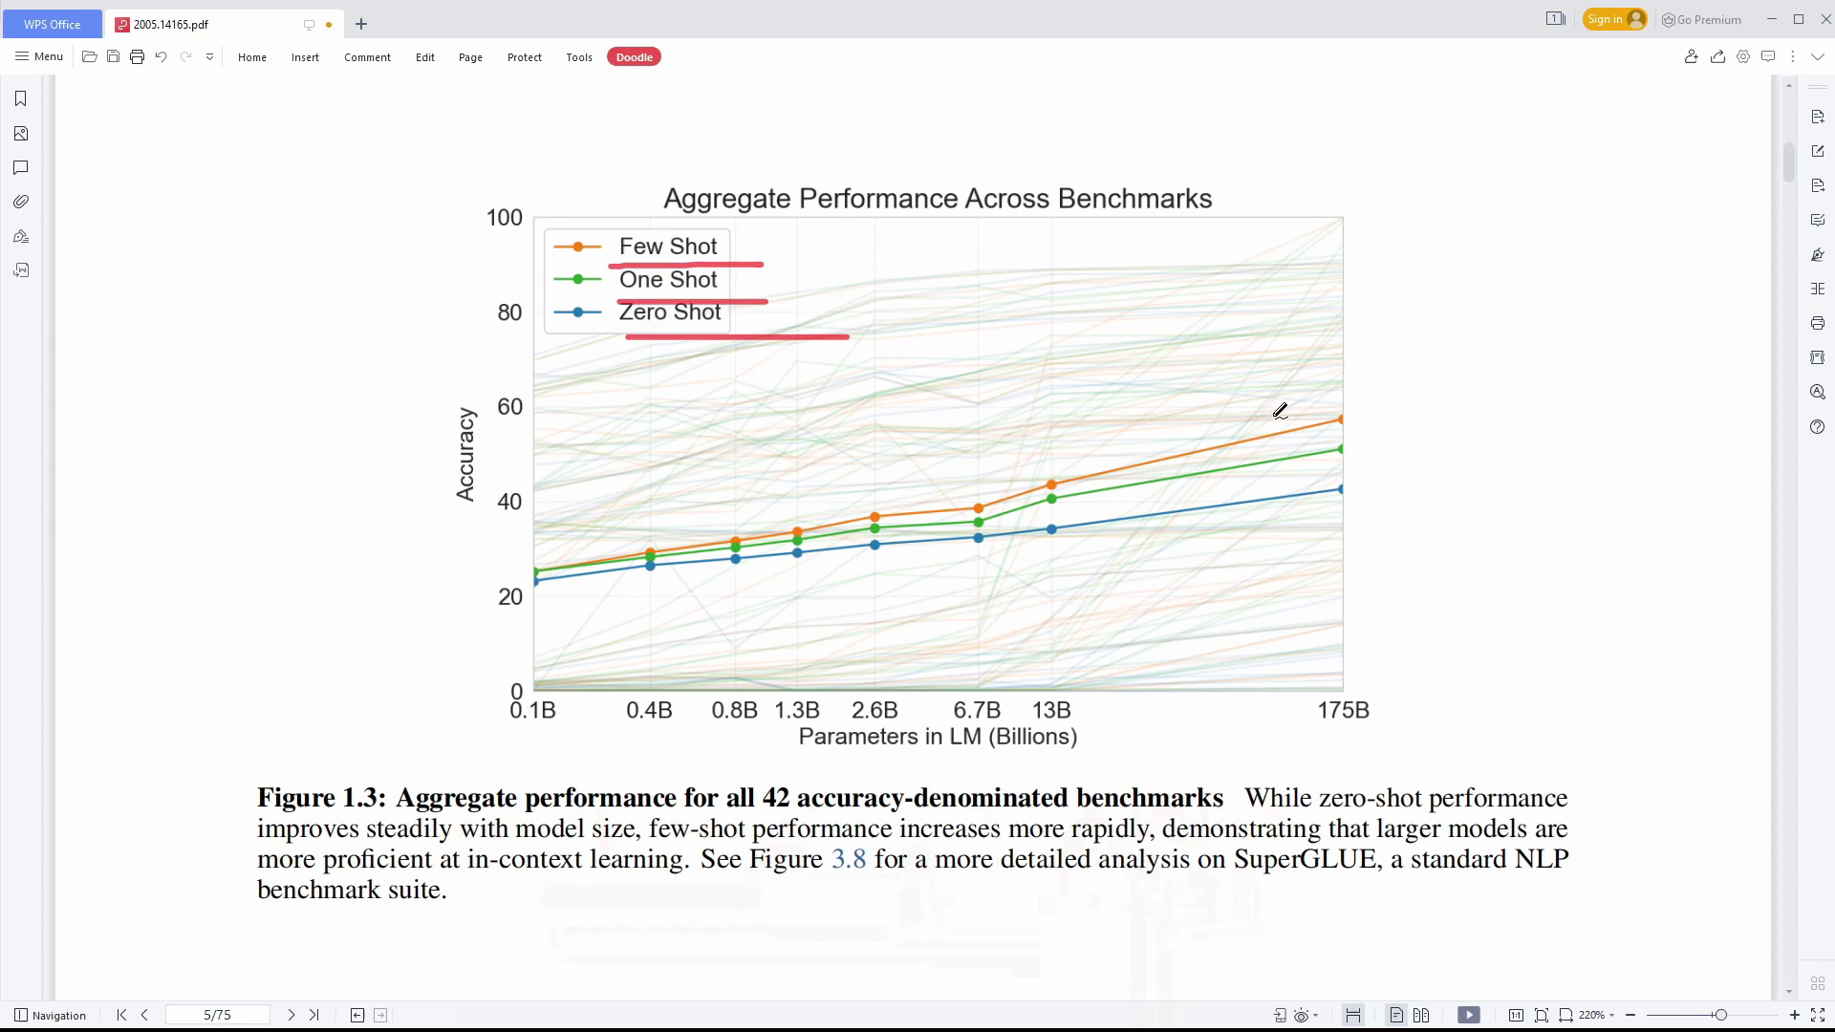
- Mark each curve's 175B endpoint and the 0.1B starting points in red
drag(1279, 412, 1451, 419)
drag(1284, 440, 1443, 443)
drag(1280, 480, 1482, 484)
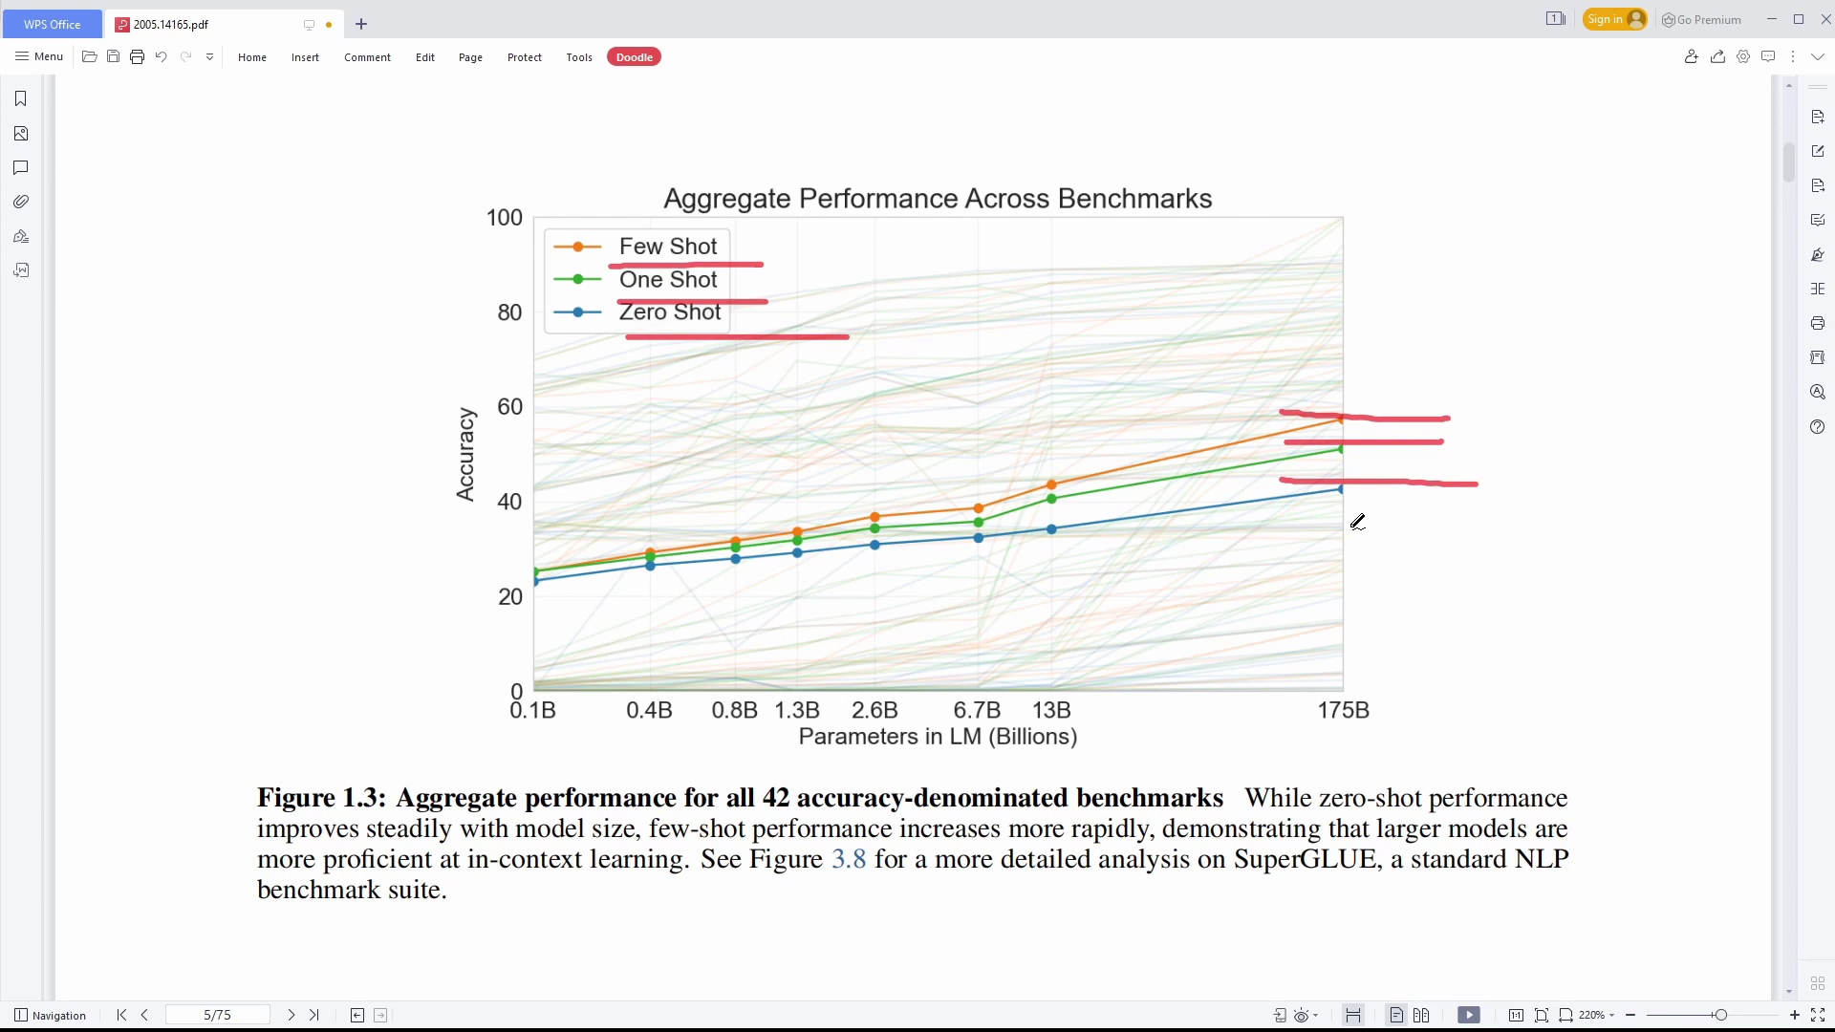
drag(470, 568, 587, 569)
drag(469, 577, 573, 577)
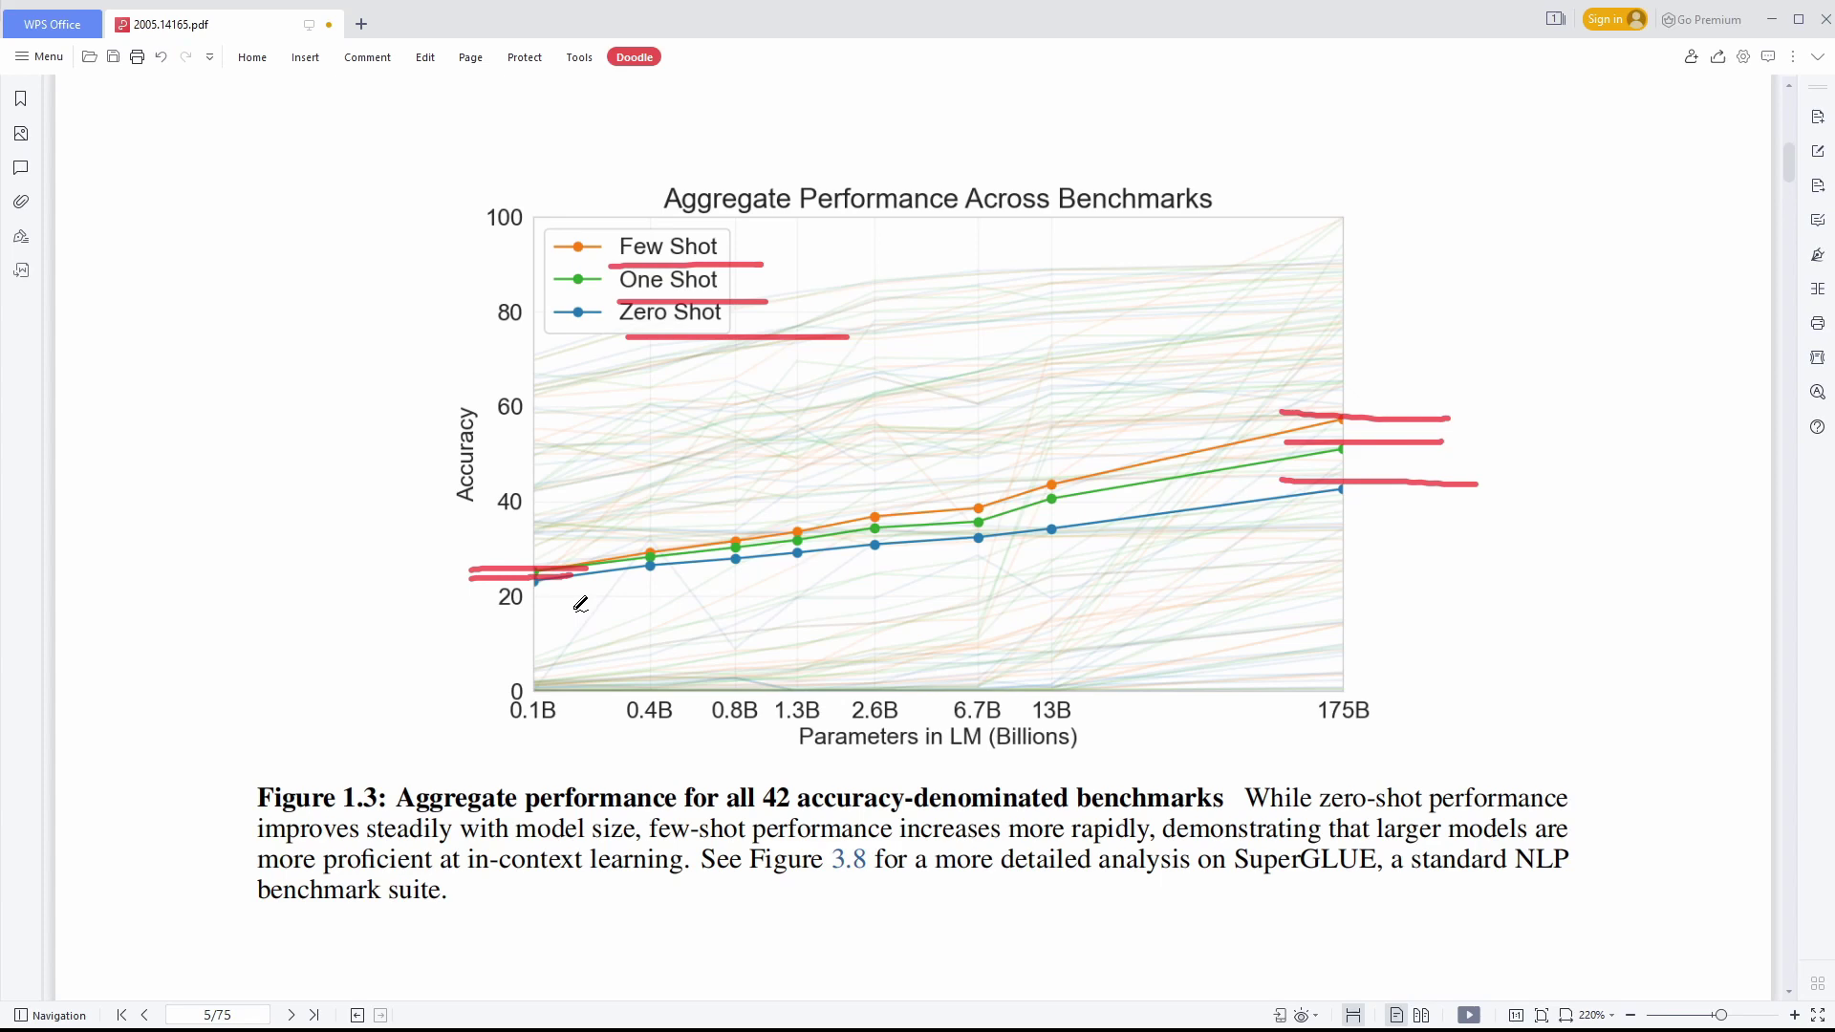
- Draw red brackets beside the page-6 Fine-Tuning, Few-Shot and One-Shot bullets, then scroll to Figure 2.1
scroll(580, 603, down, 15)
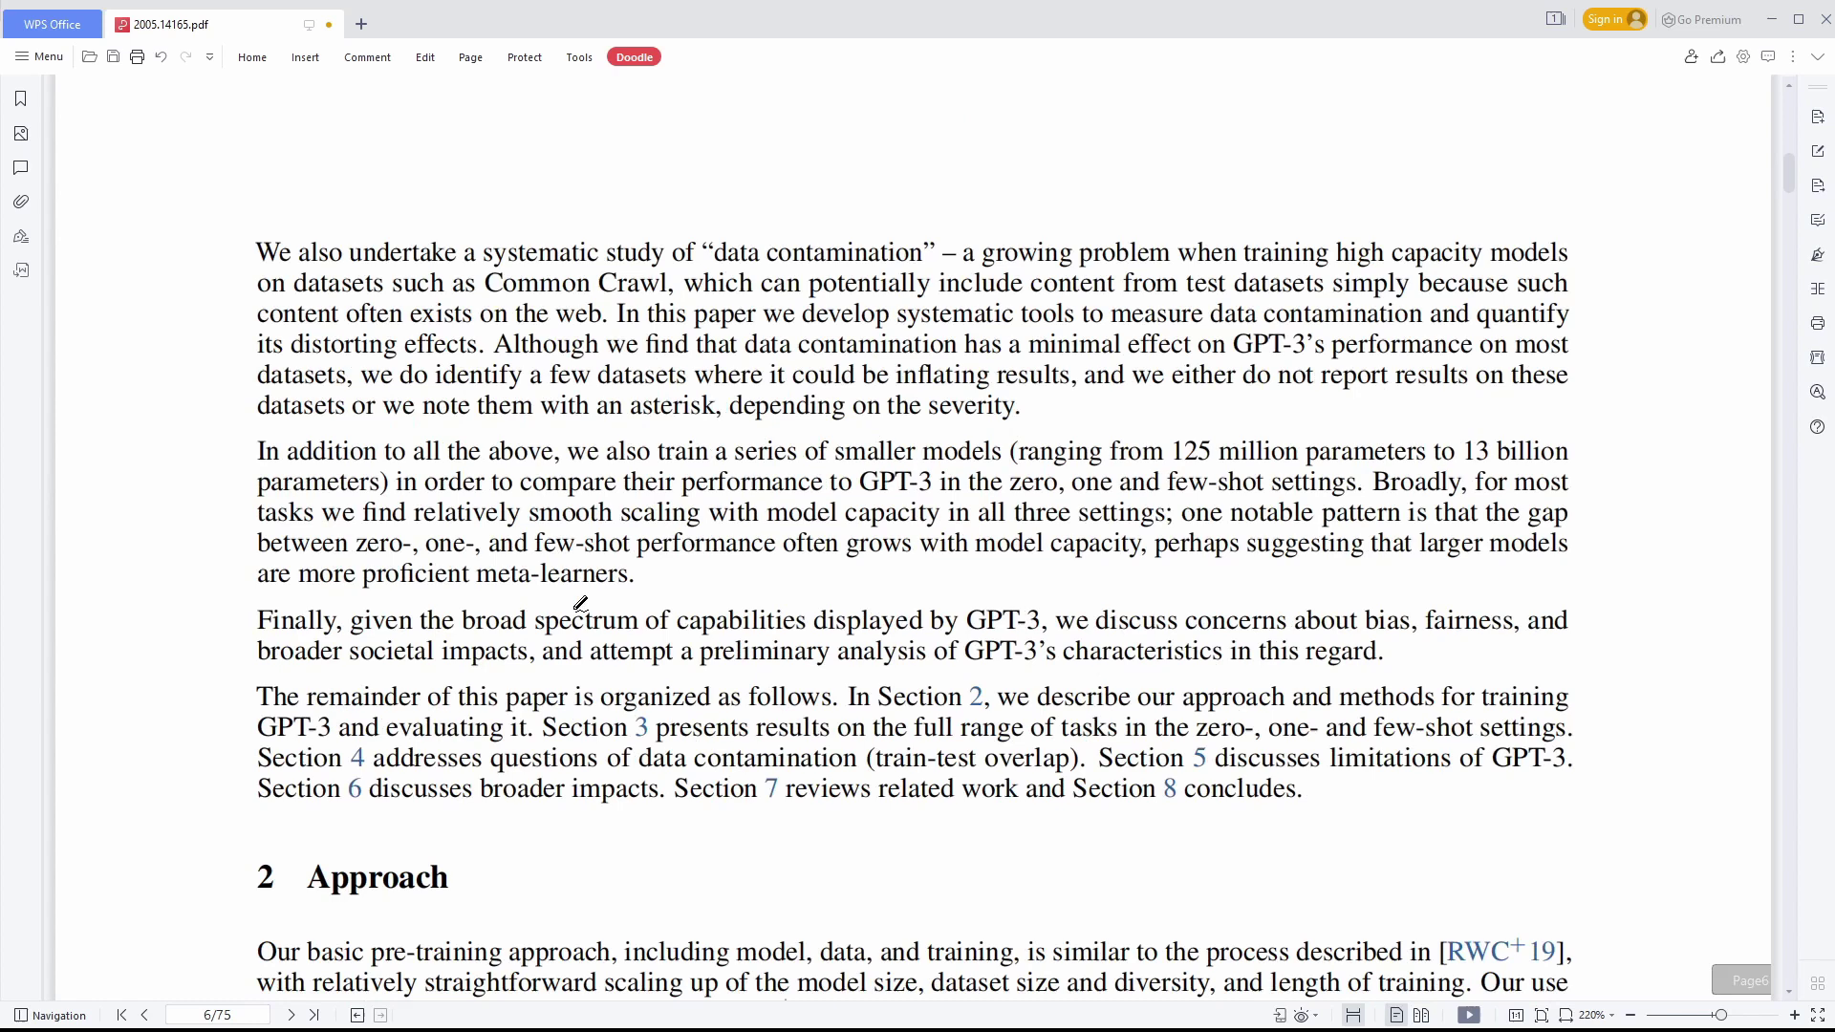
scroll(581, 603, down, 5)
scroll(580, 603, down, 4)
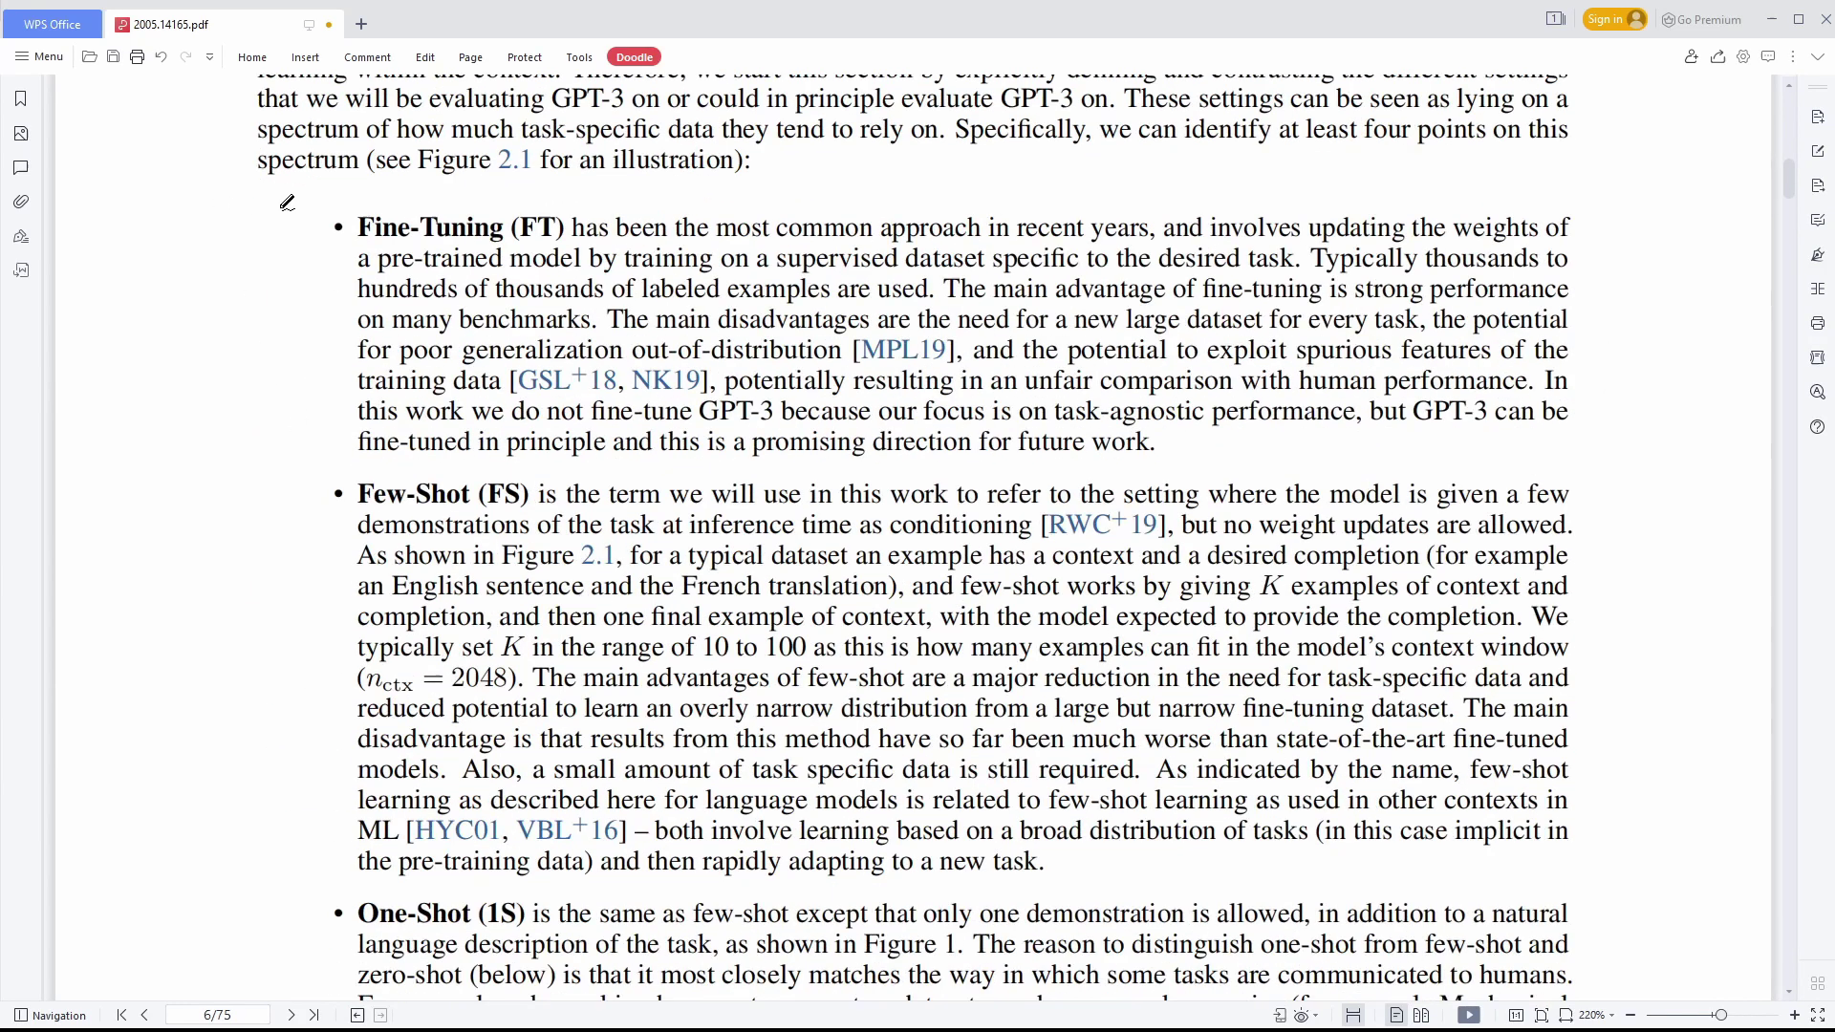
mouse_move(390, 197)
mouse_down()
mouse_move(276, 229)
mouse_move(354, 438)
mouse_move(267, 817)
mouse_move(321, 848)
mouse_up()
scroll(335, 782, down, 5)
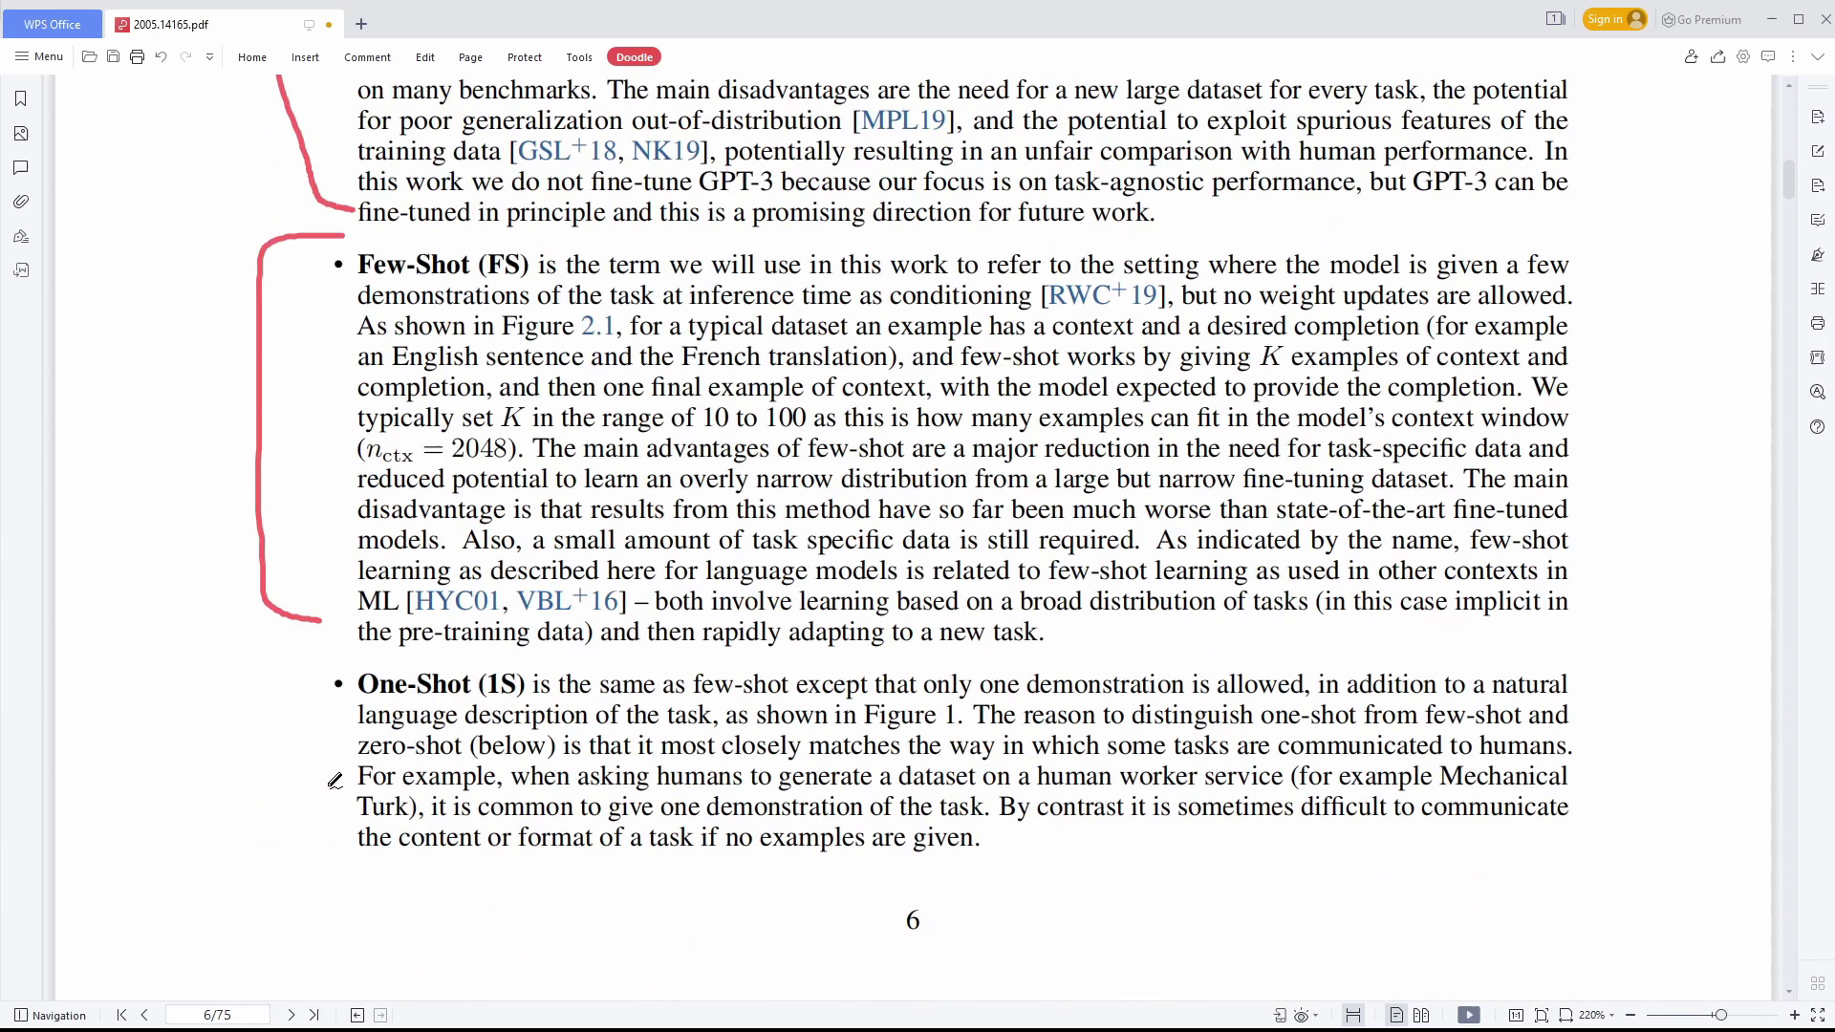
mouse_move(350, 414)
mouse_down()
mouse_move(310, 421)
mouse_move(420, 660)
mouse_up()
scroll(426, 654, down, 10)
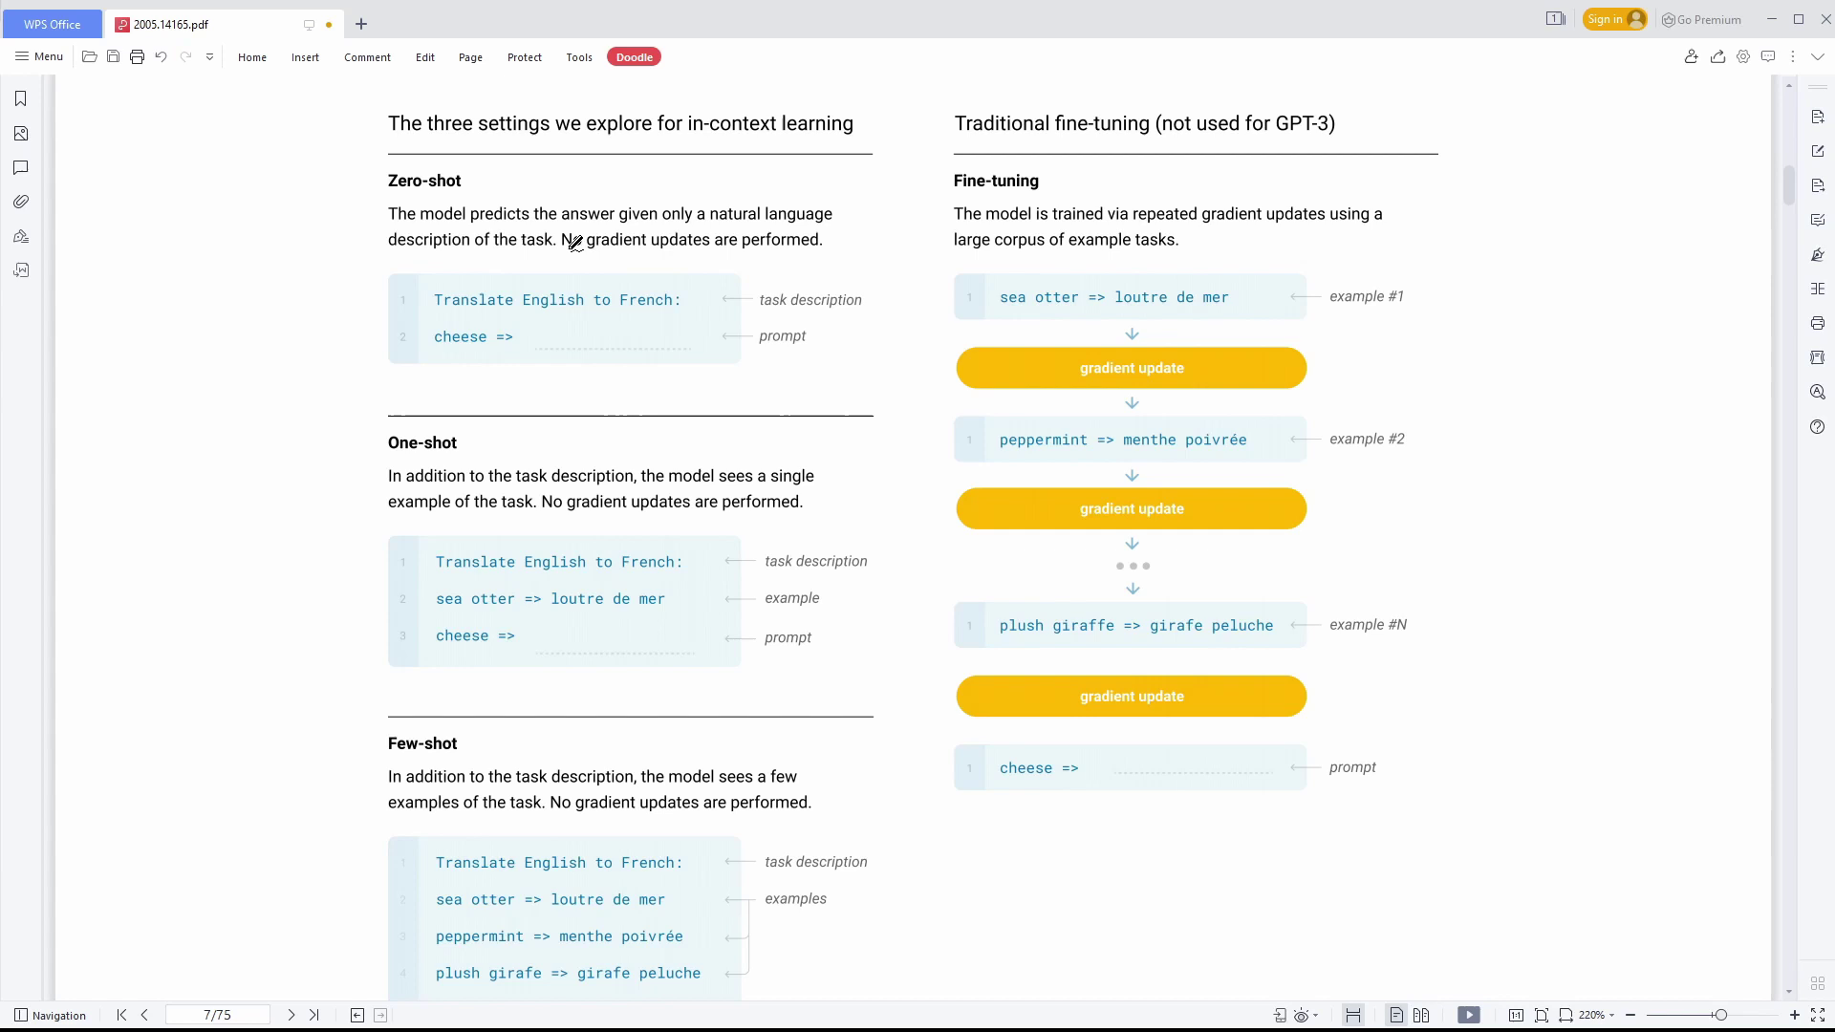
- Underline 'No gradient updates are performed.' in all three shot panels and the fine-tuning 'gradient updates… example tasks' phrase
drag(555, 250, 836, 251)
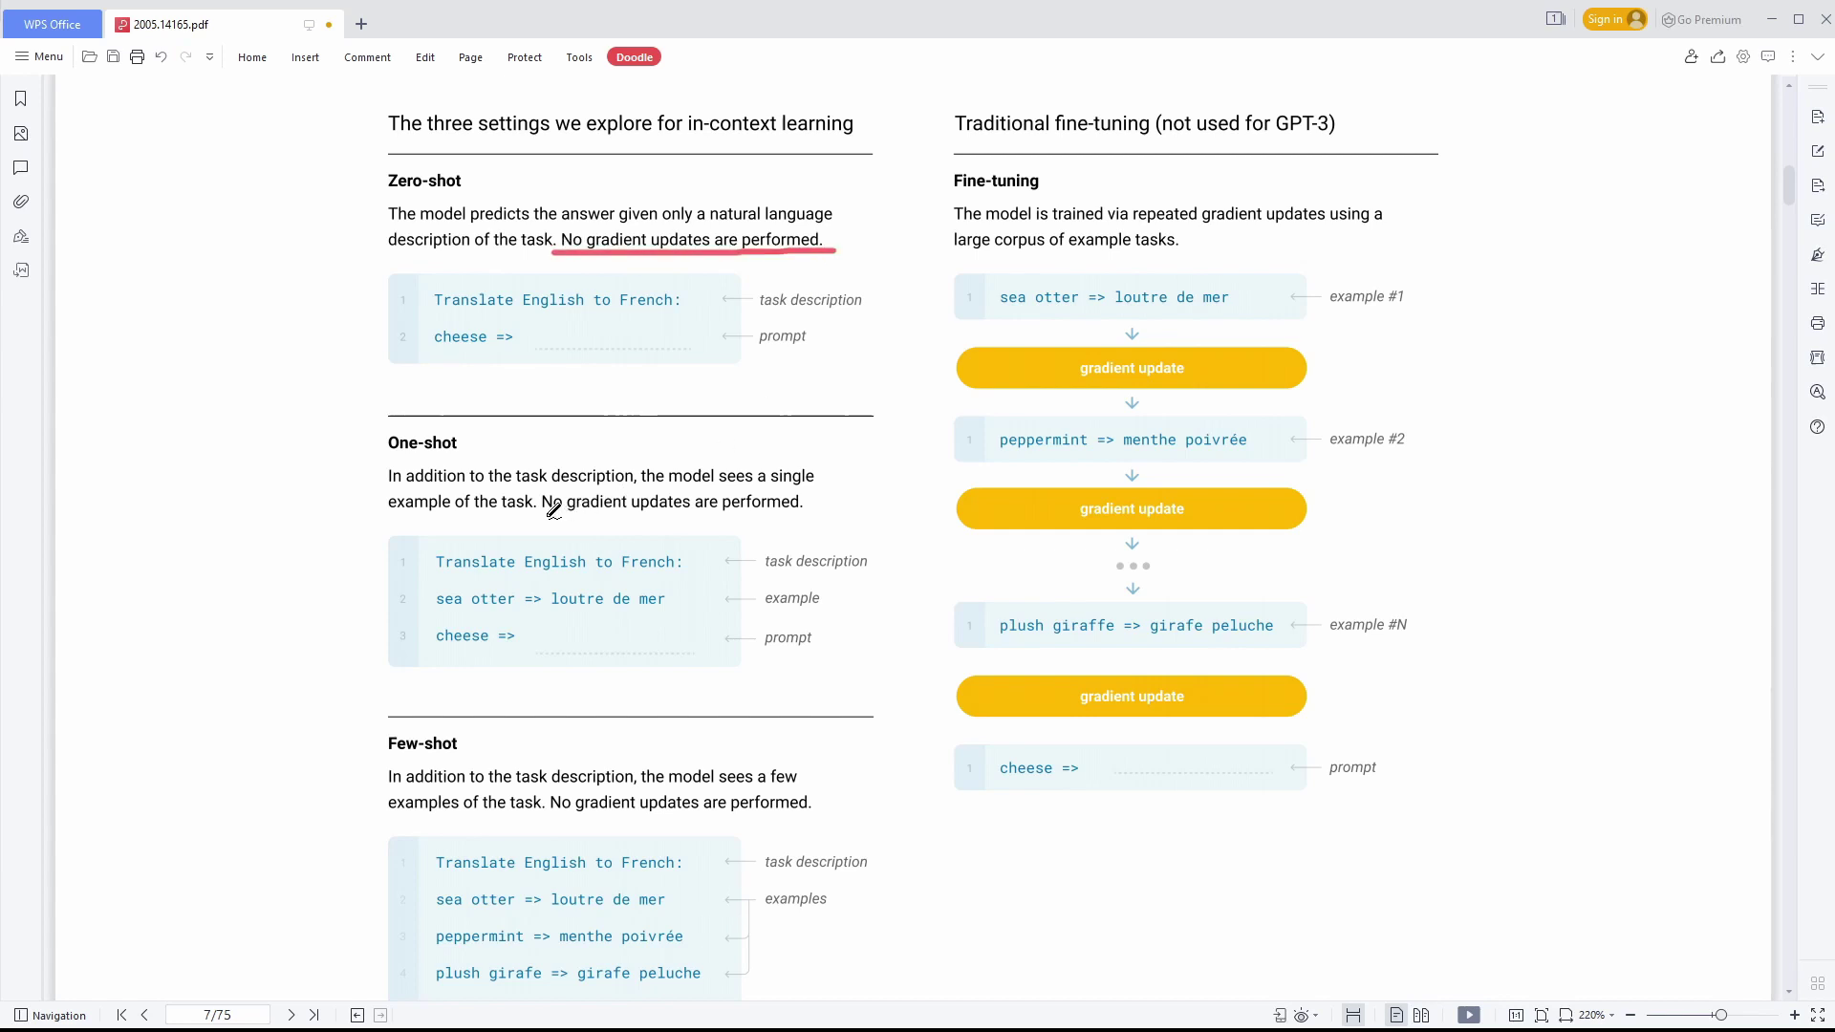
drag(542, 516, 805, 516)
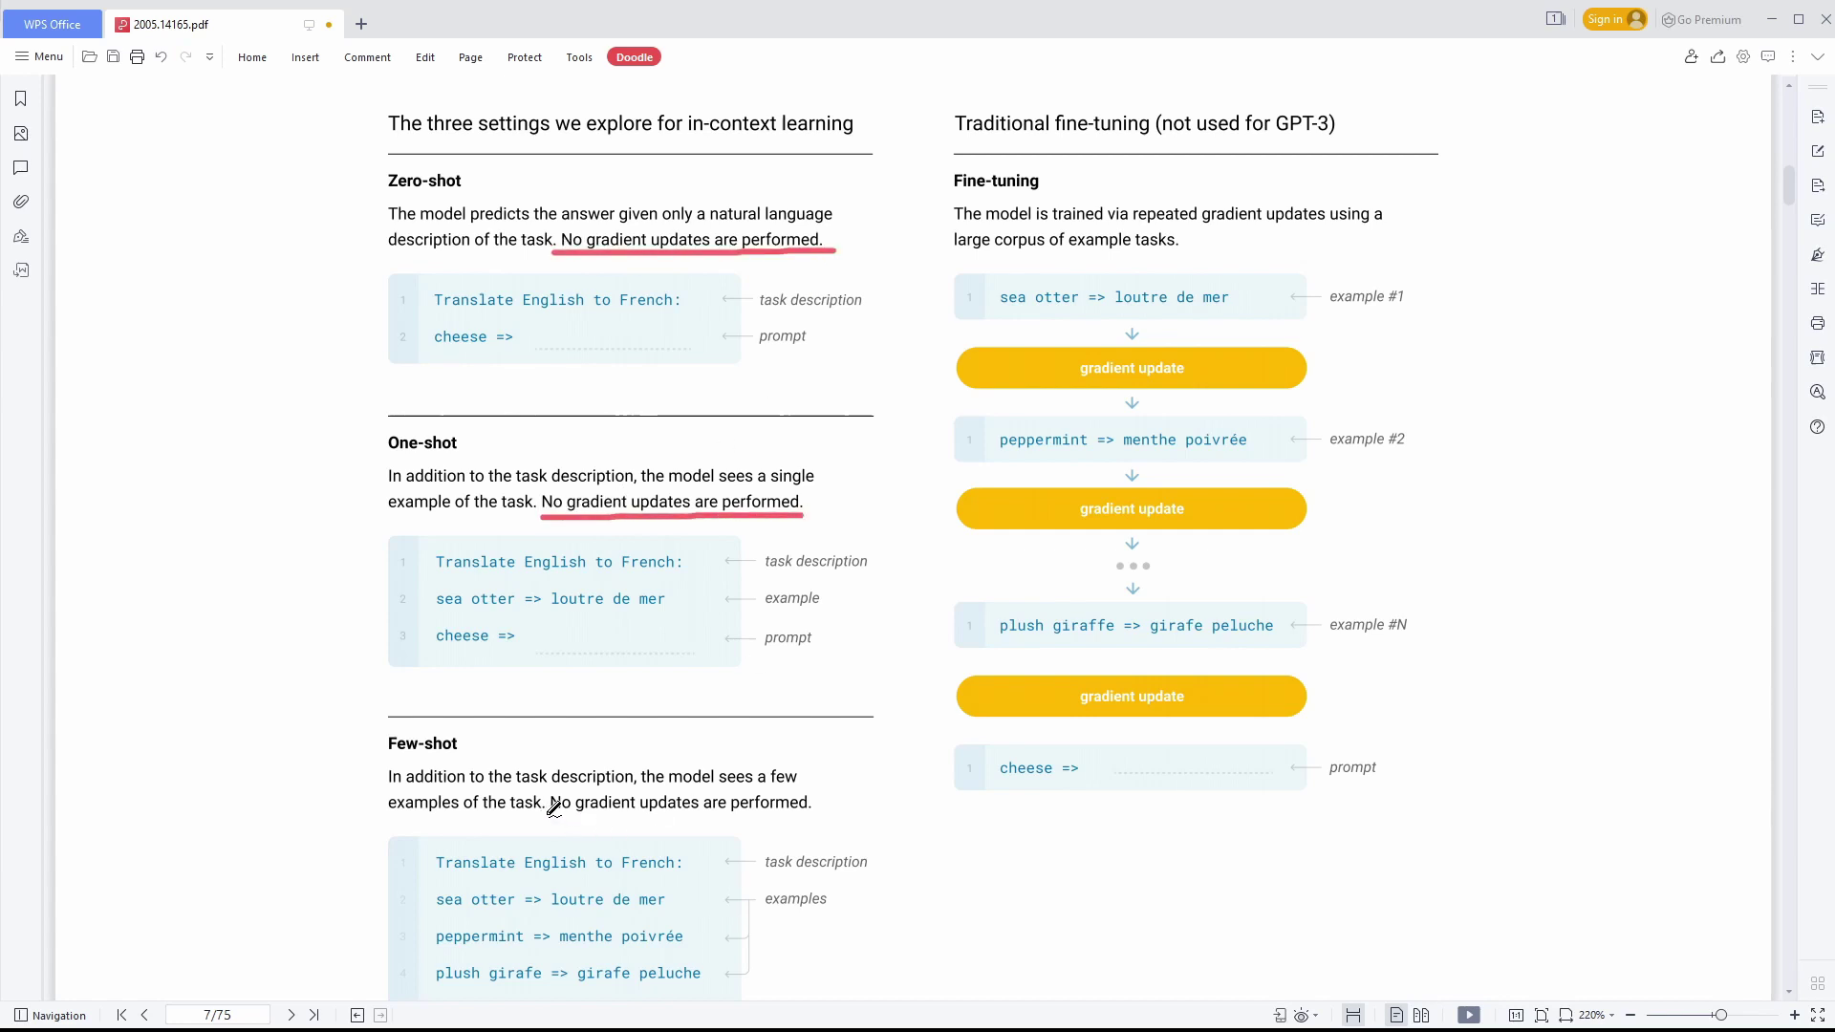
drag(544, 814, 811, 814)
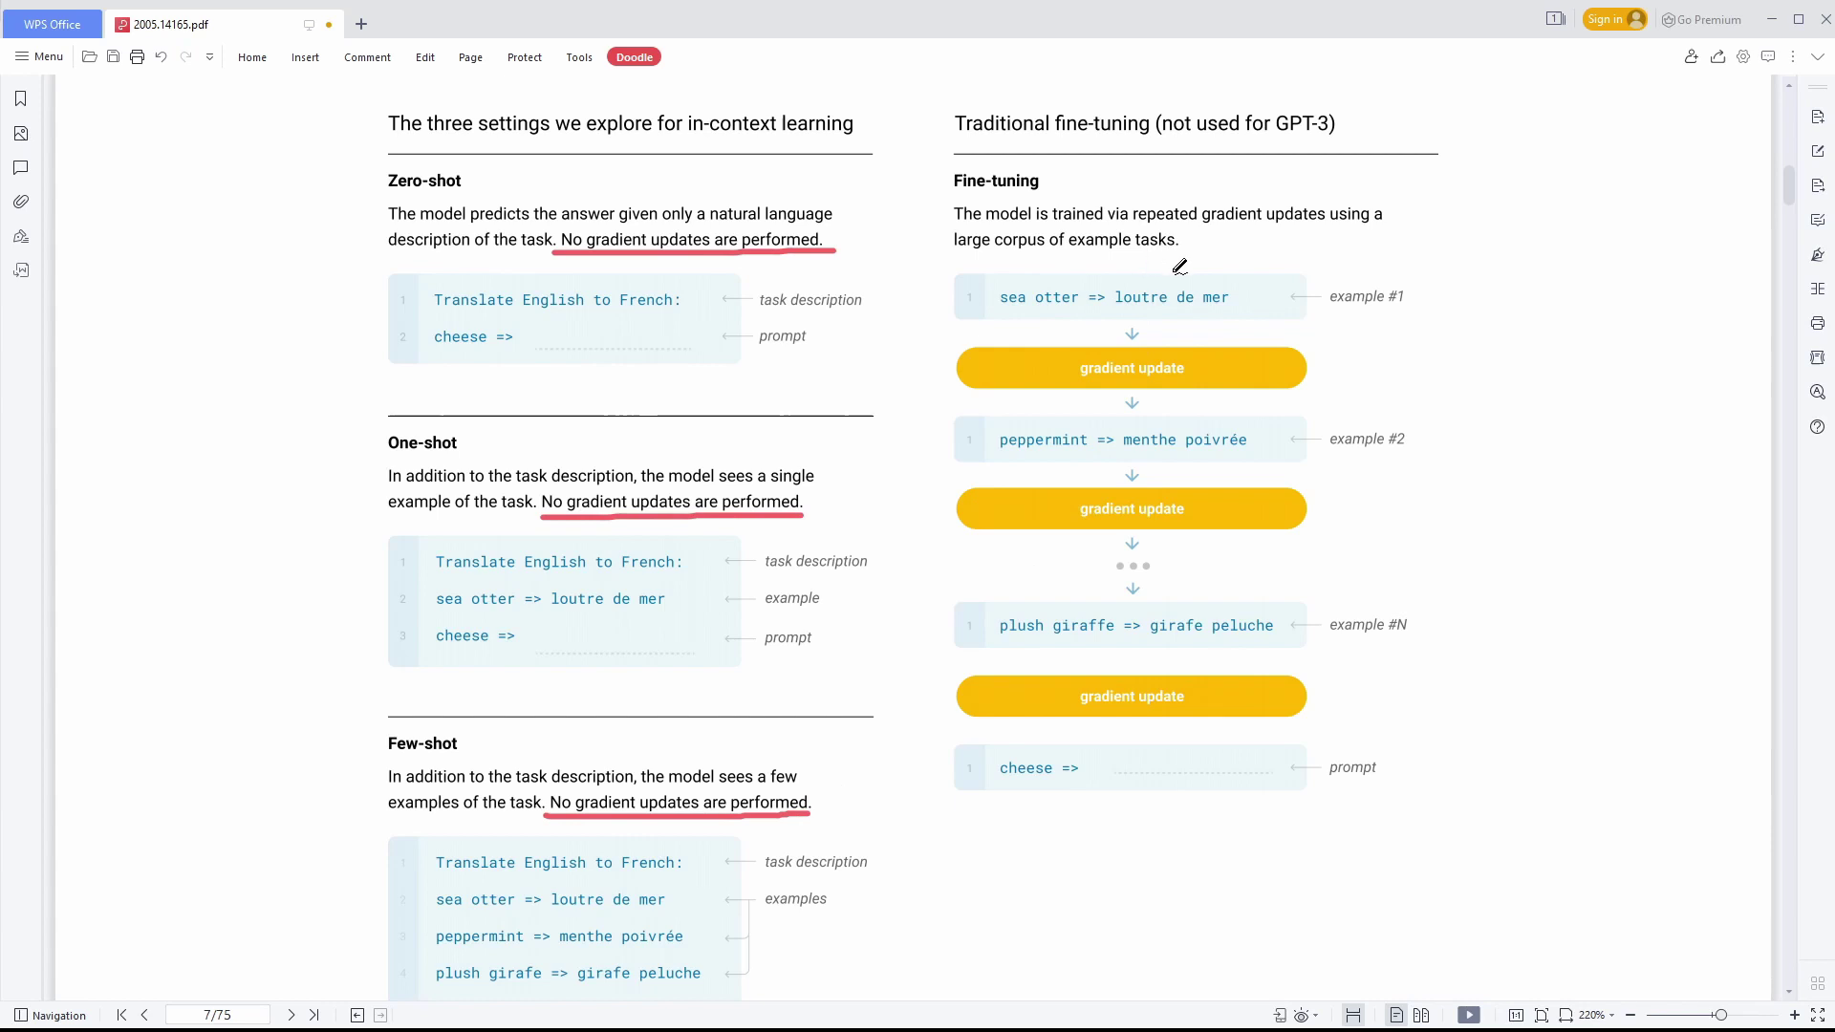
drag(1199, 229, 1415, 227)
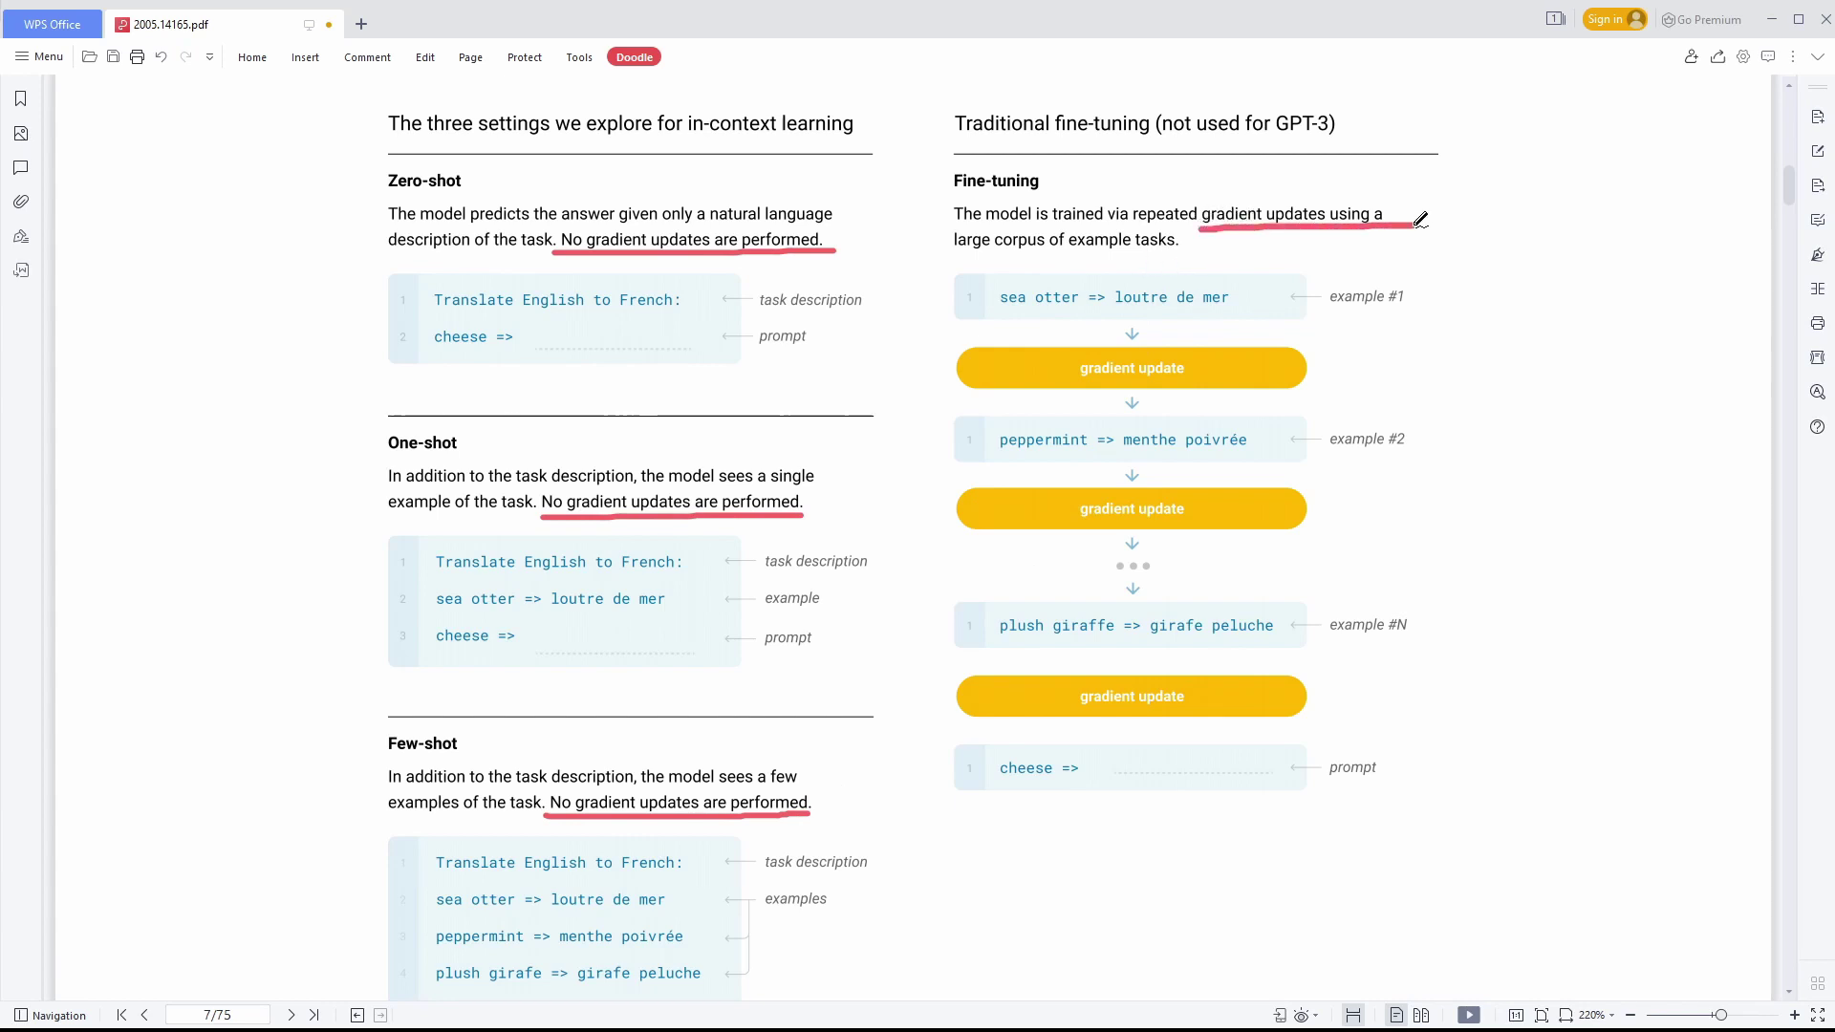
drag(953, 260, 1201, 263)
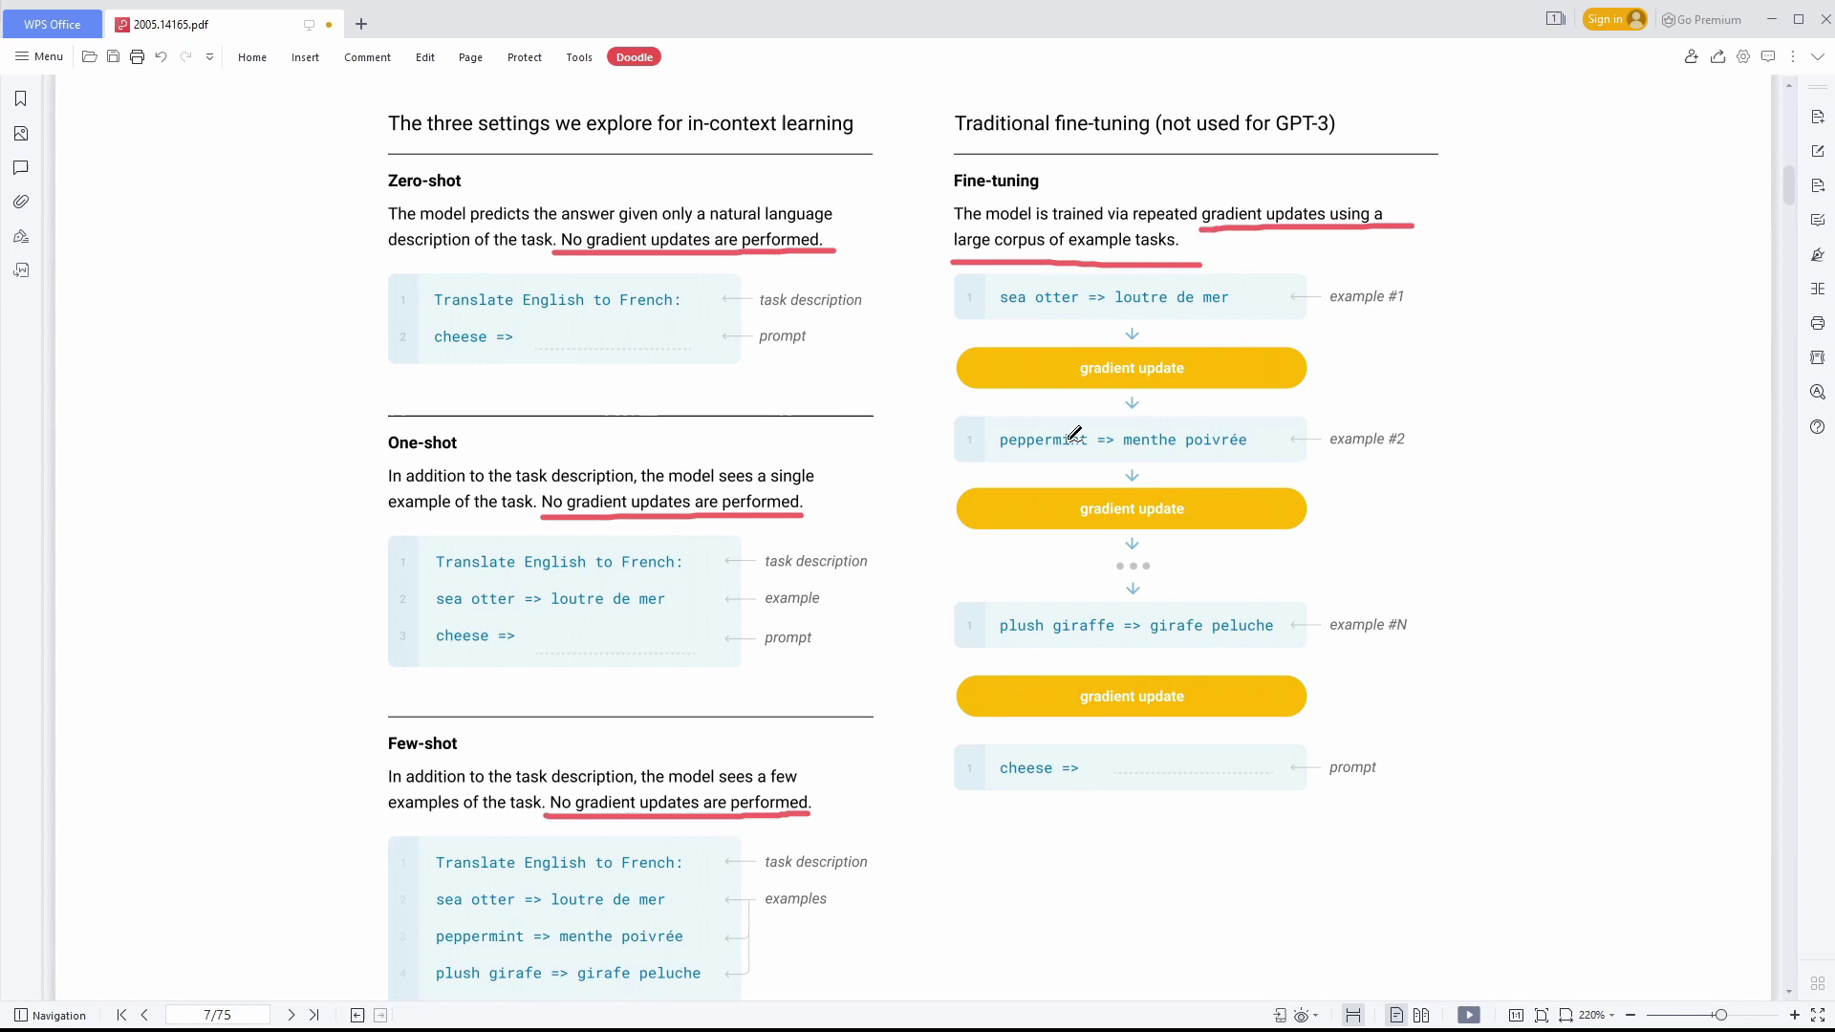
- Underline the Figure 2.1 caption title in red, then move on to page 8's Table 2.1
scroll(1075, 435, up, 15)
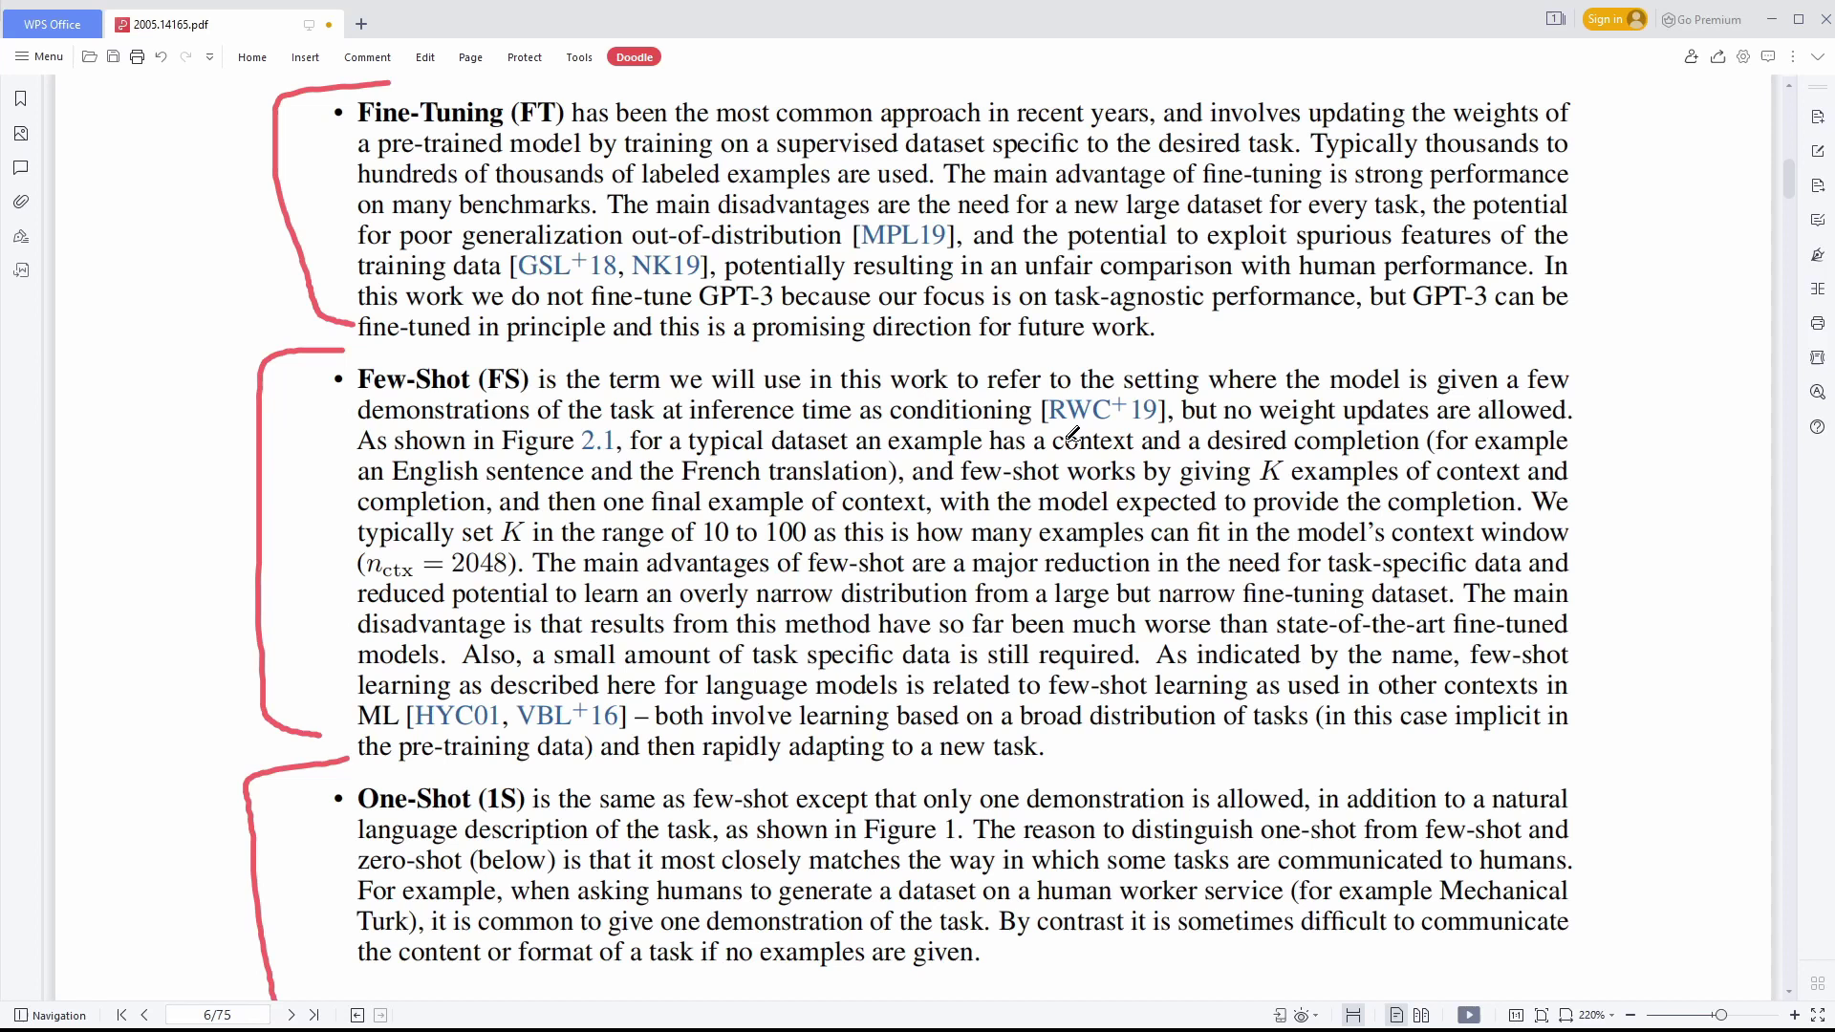
scroll(1072, 435, down, 15)
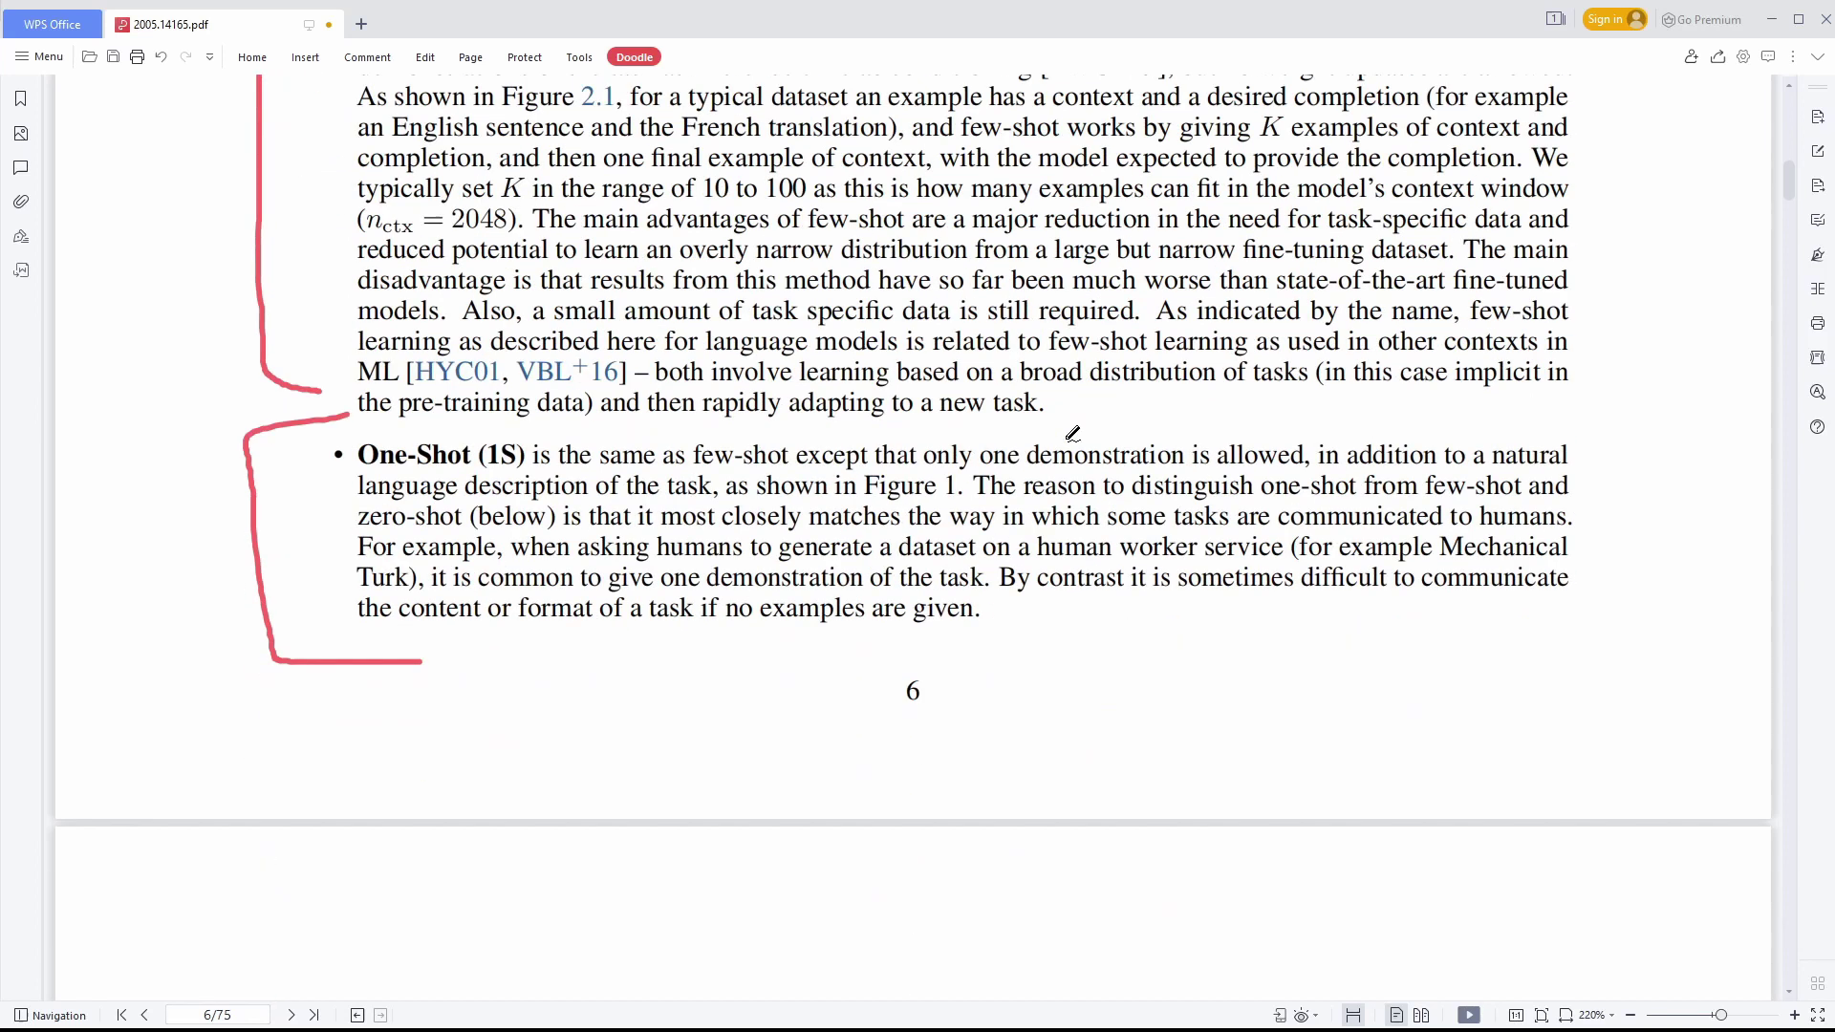
scroll(1072, 435, down, 8)
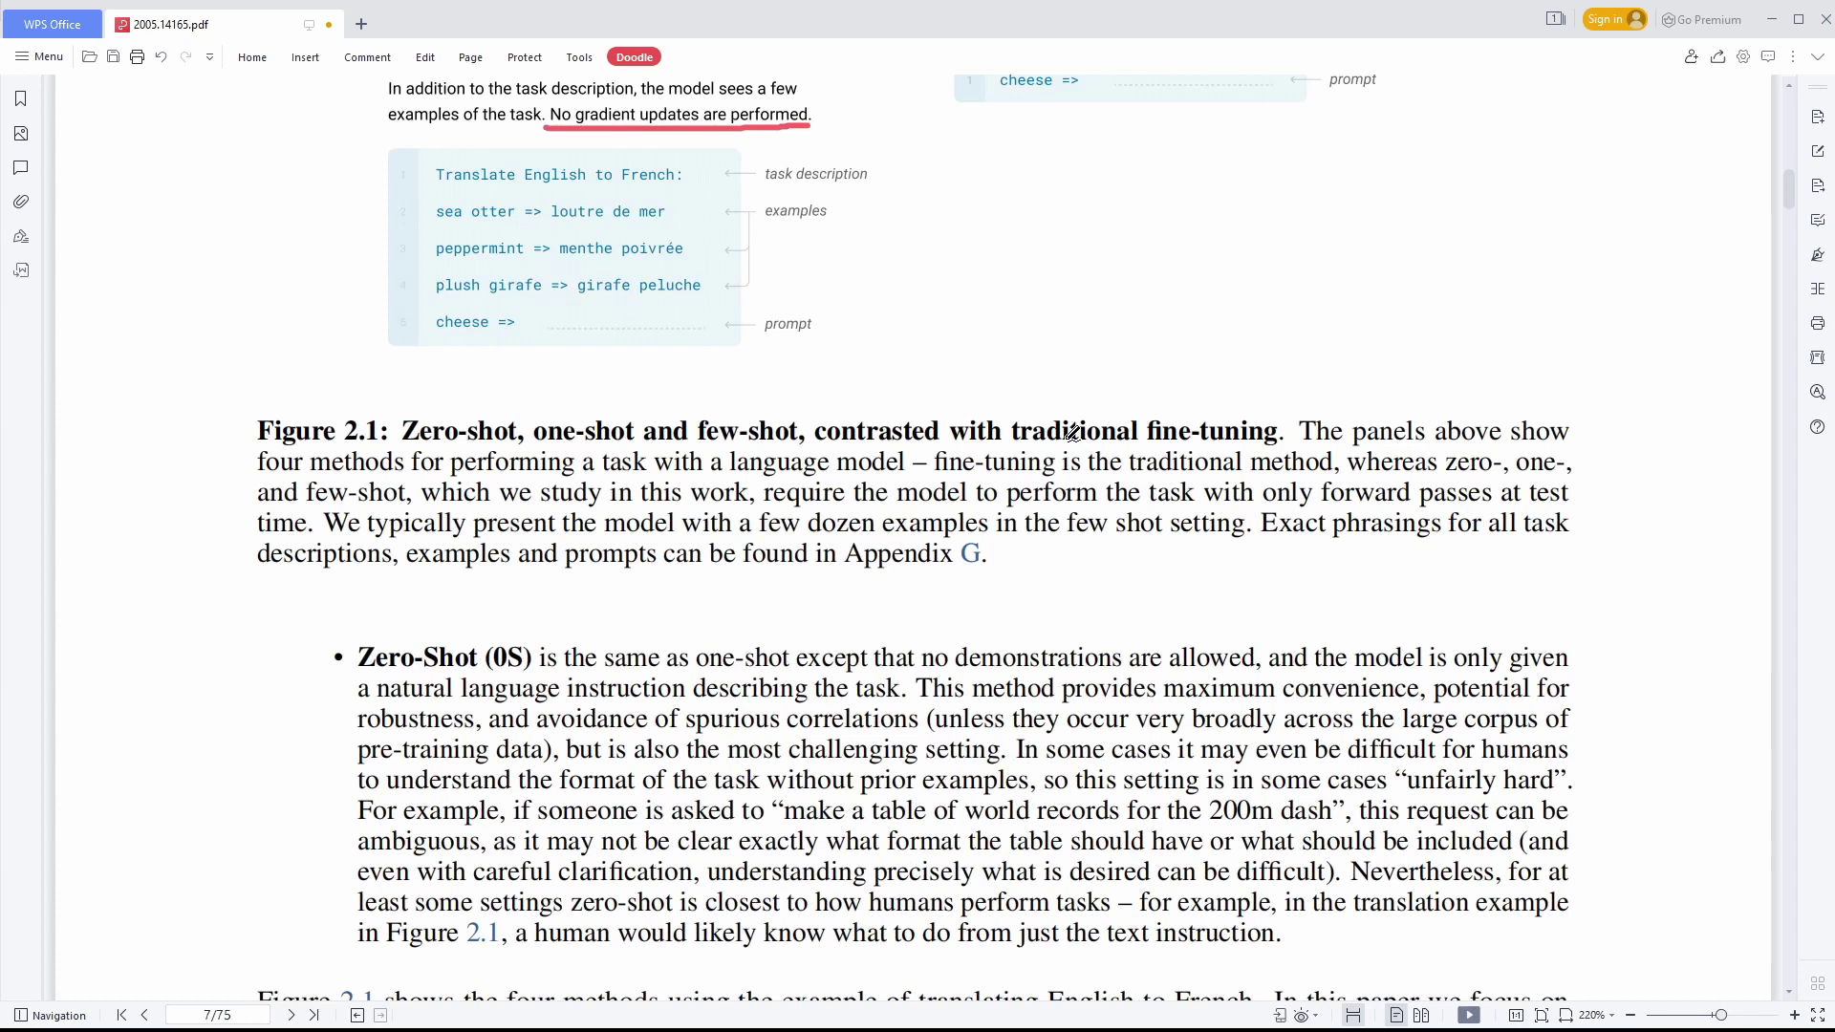
drag(380, 443, 1288, 442)
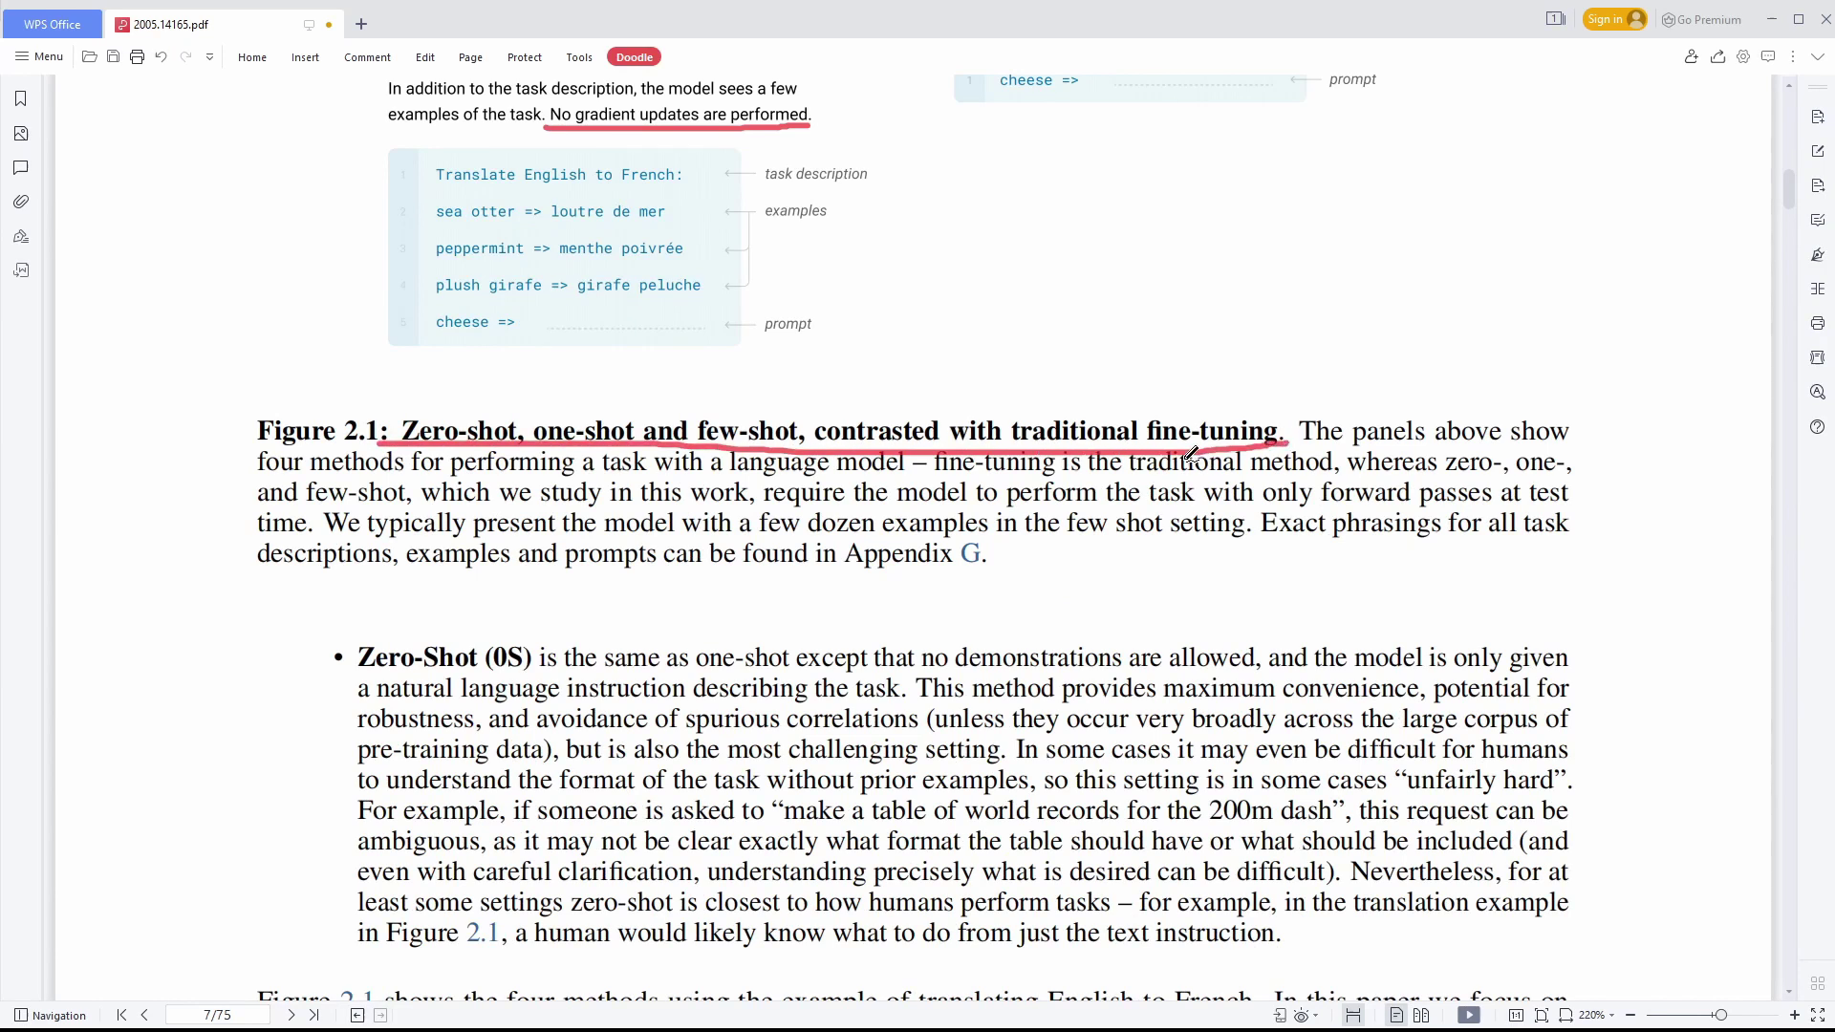
scroll(1191, 454, down, 20)
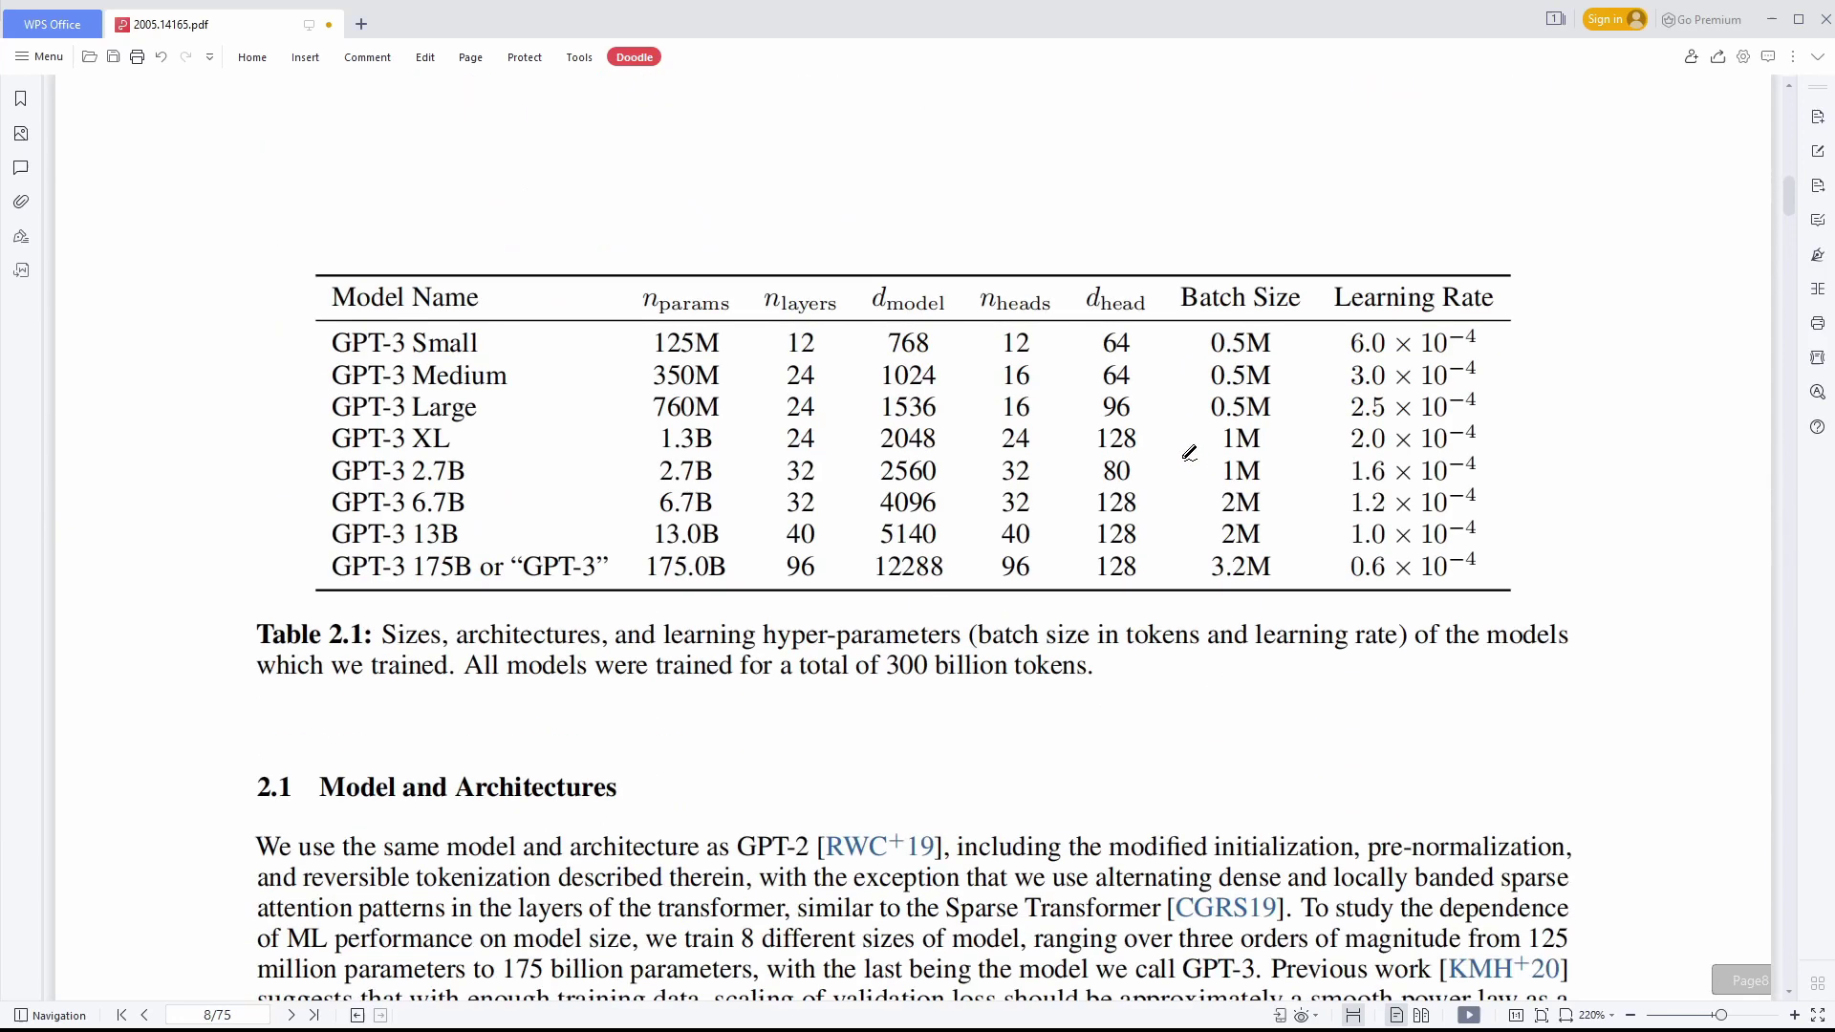
- Underline the 2.2 Training Dataset heading and the 400 billion tokens, 45TB and 570GB phrases in red
scroll(1189, 453, down, 20)
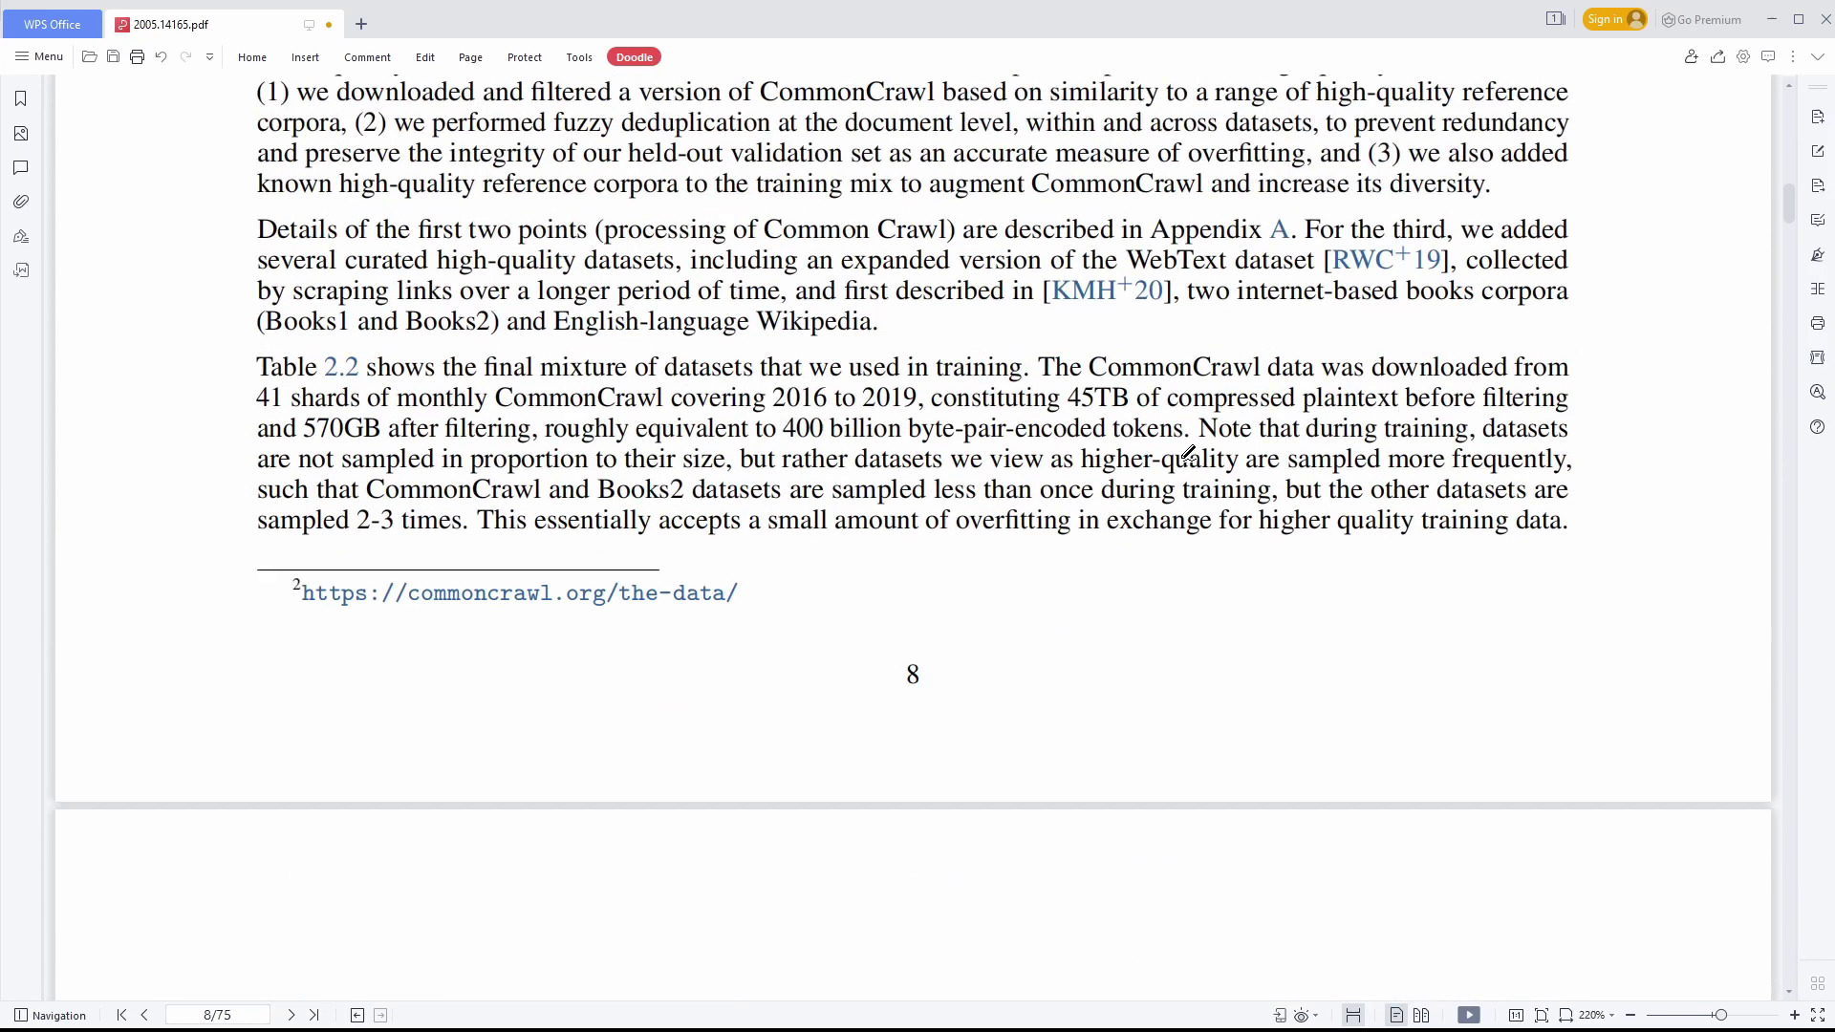
scroll(1189, 453, up, 3)
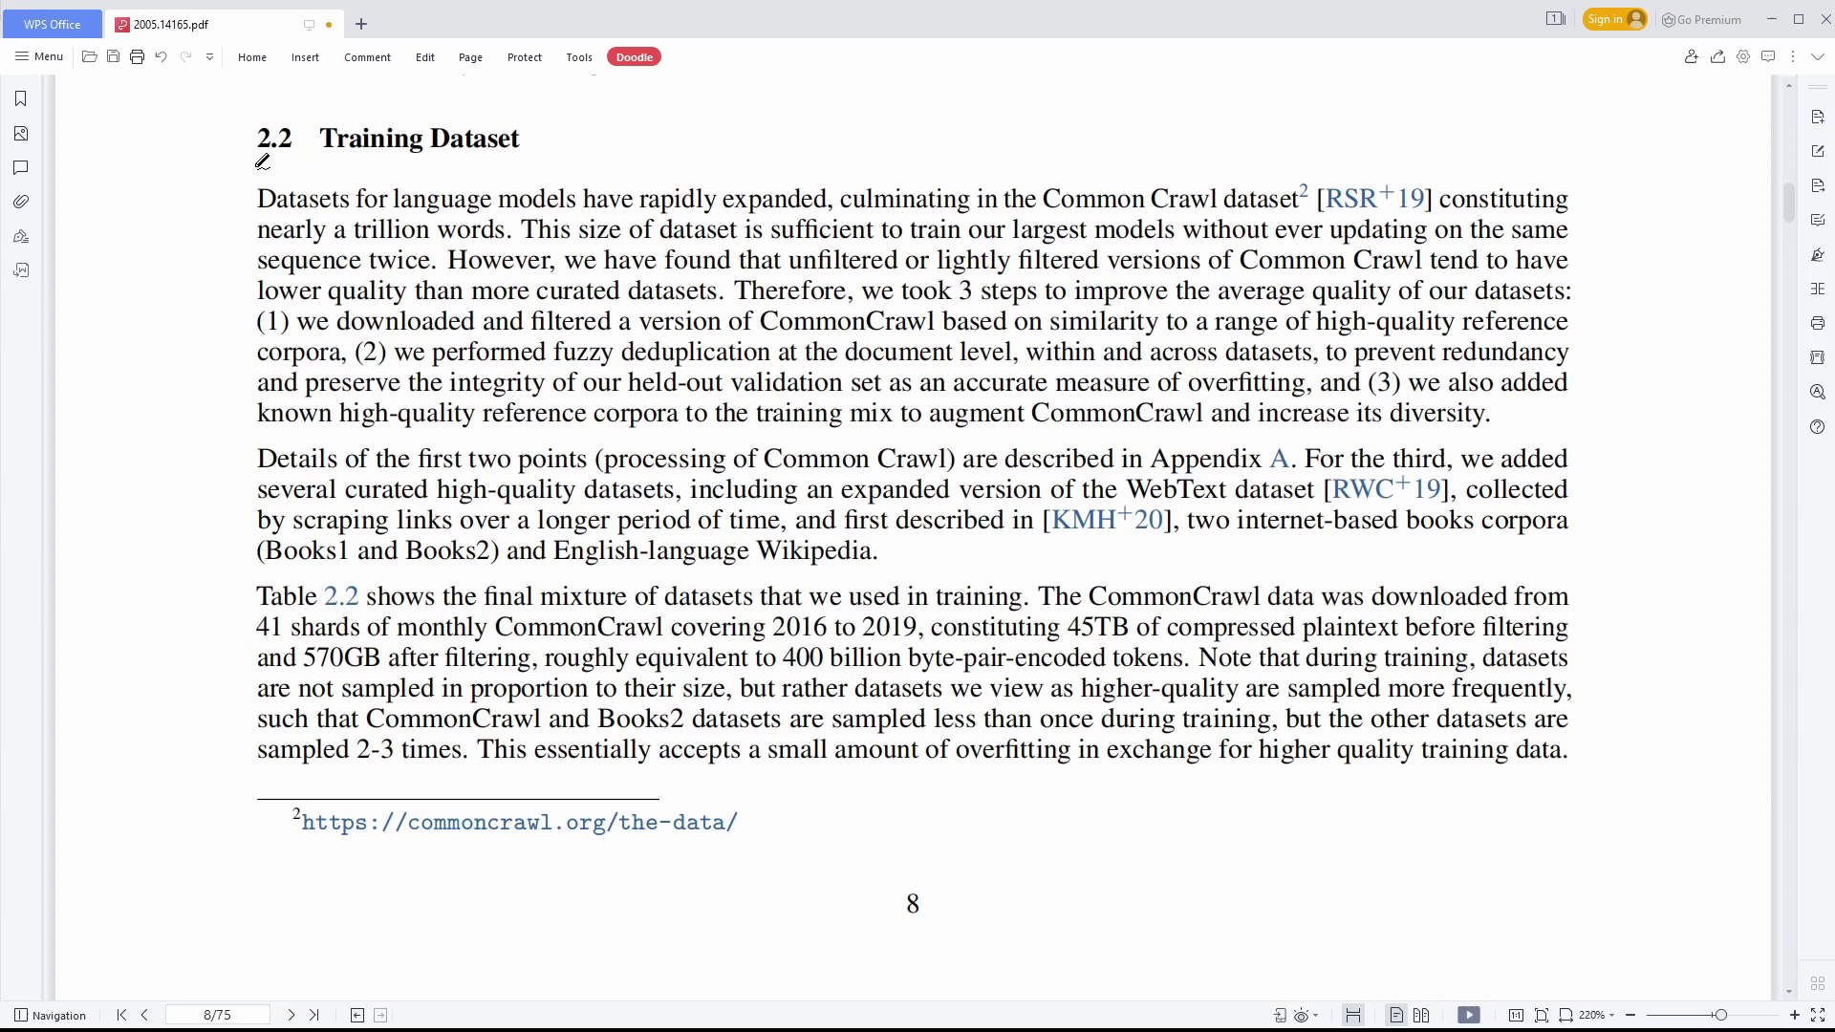
drag(258, 167, 649, 168)
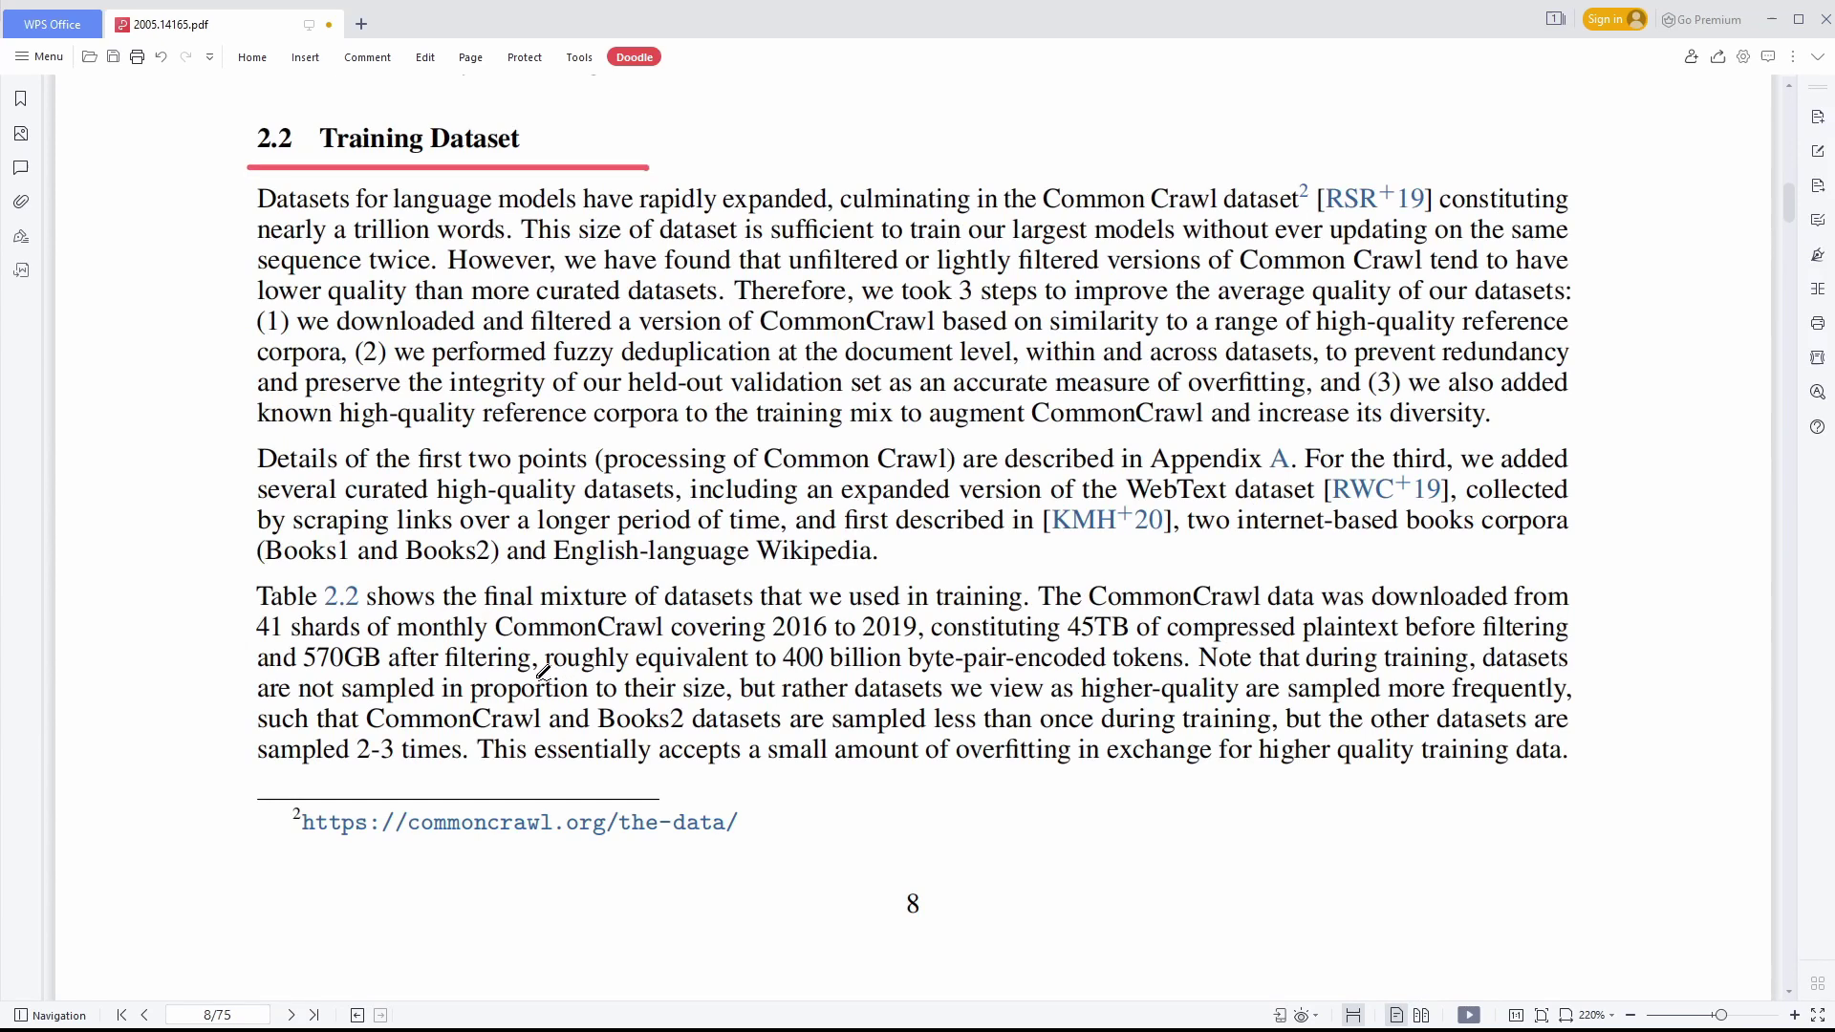
drag(535, 678, 1200, 659)
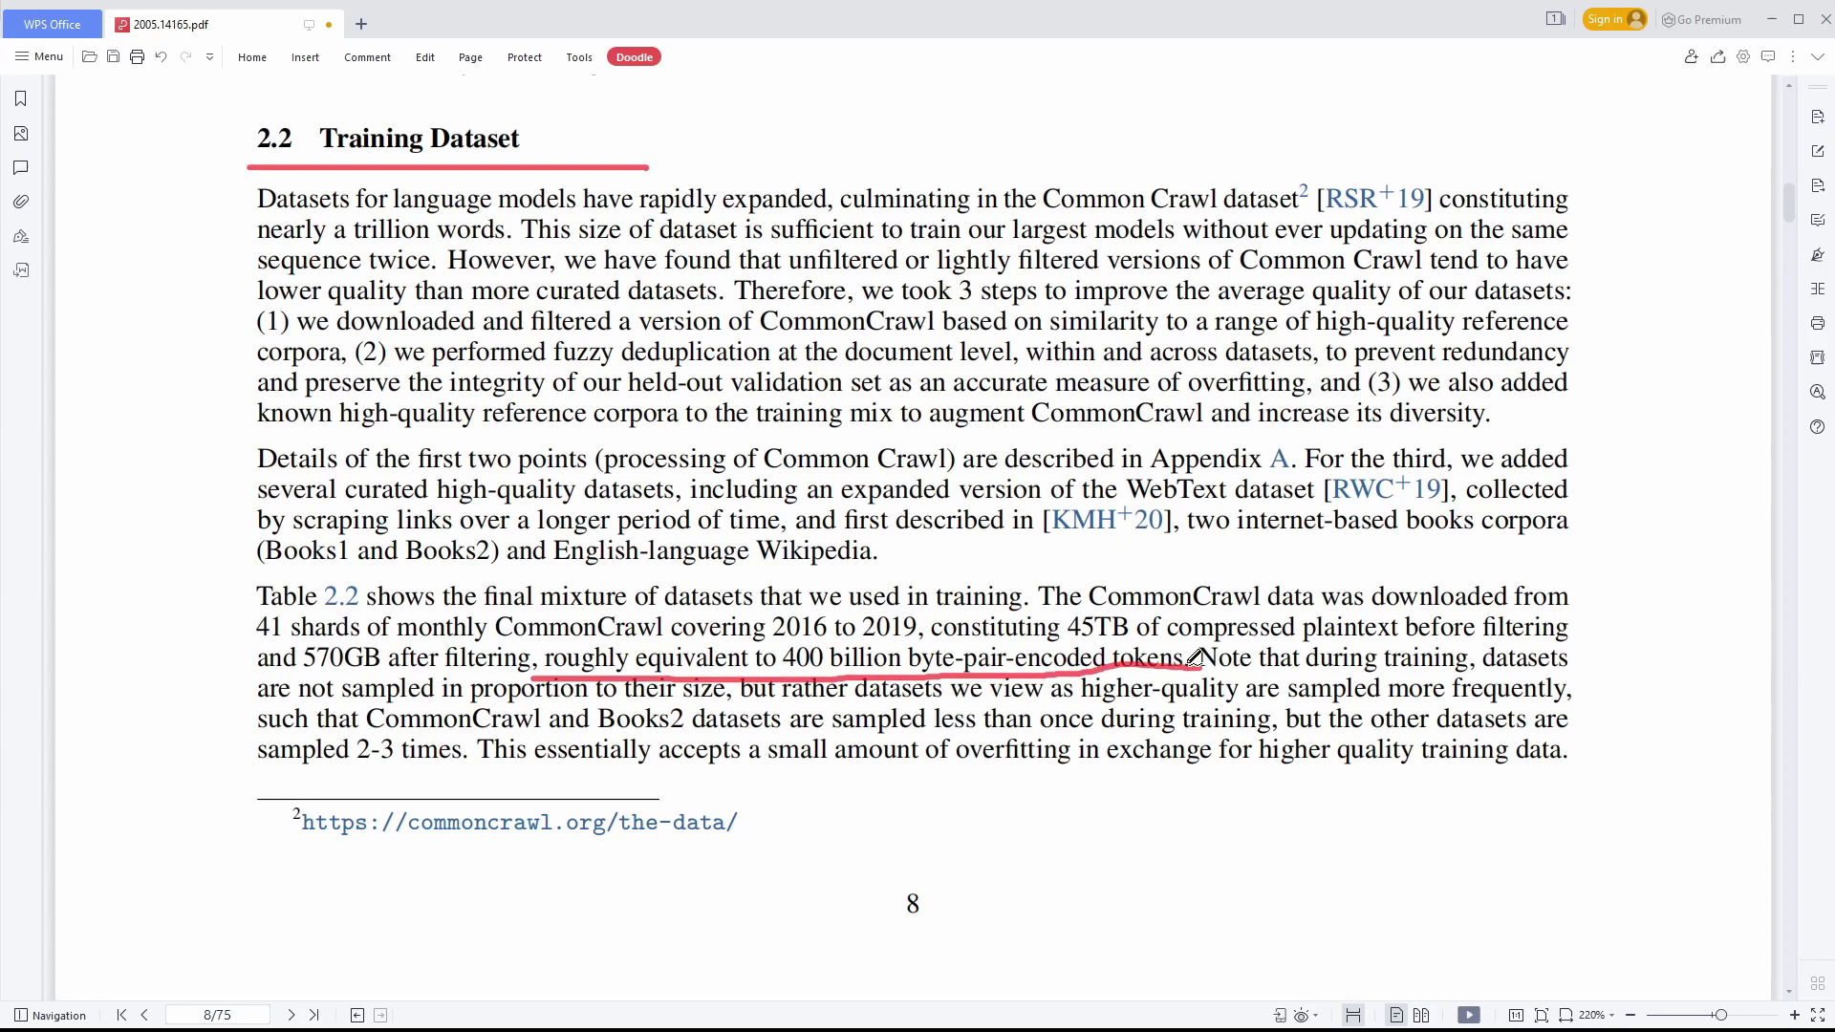
drag(927, 639, 1594, 631)
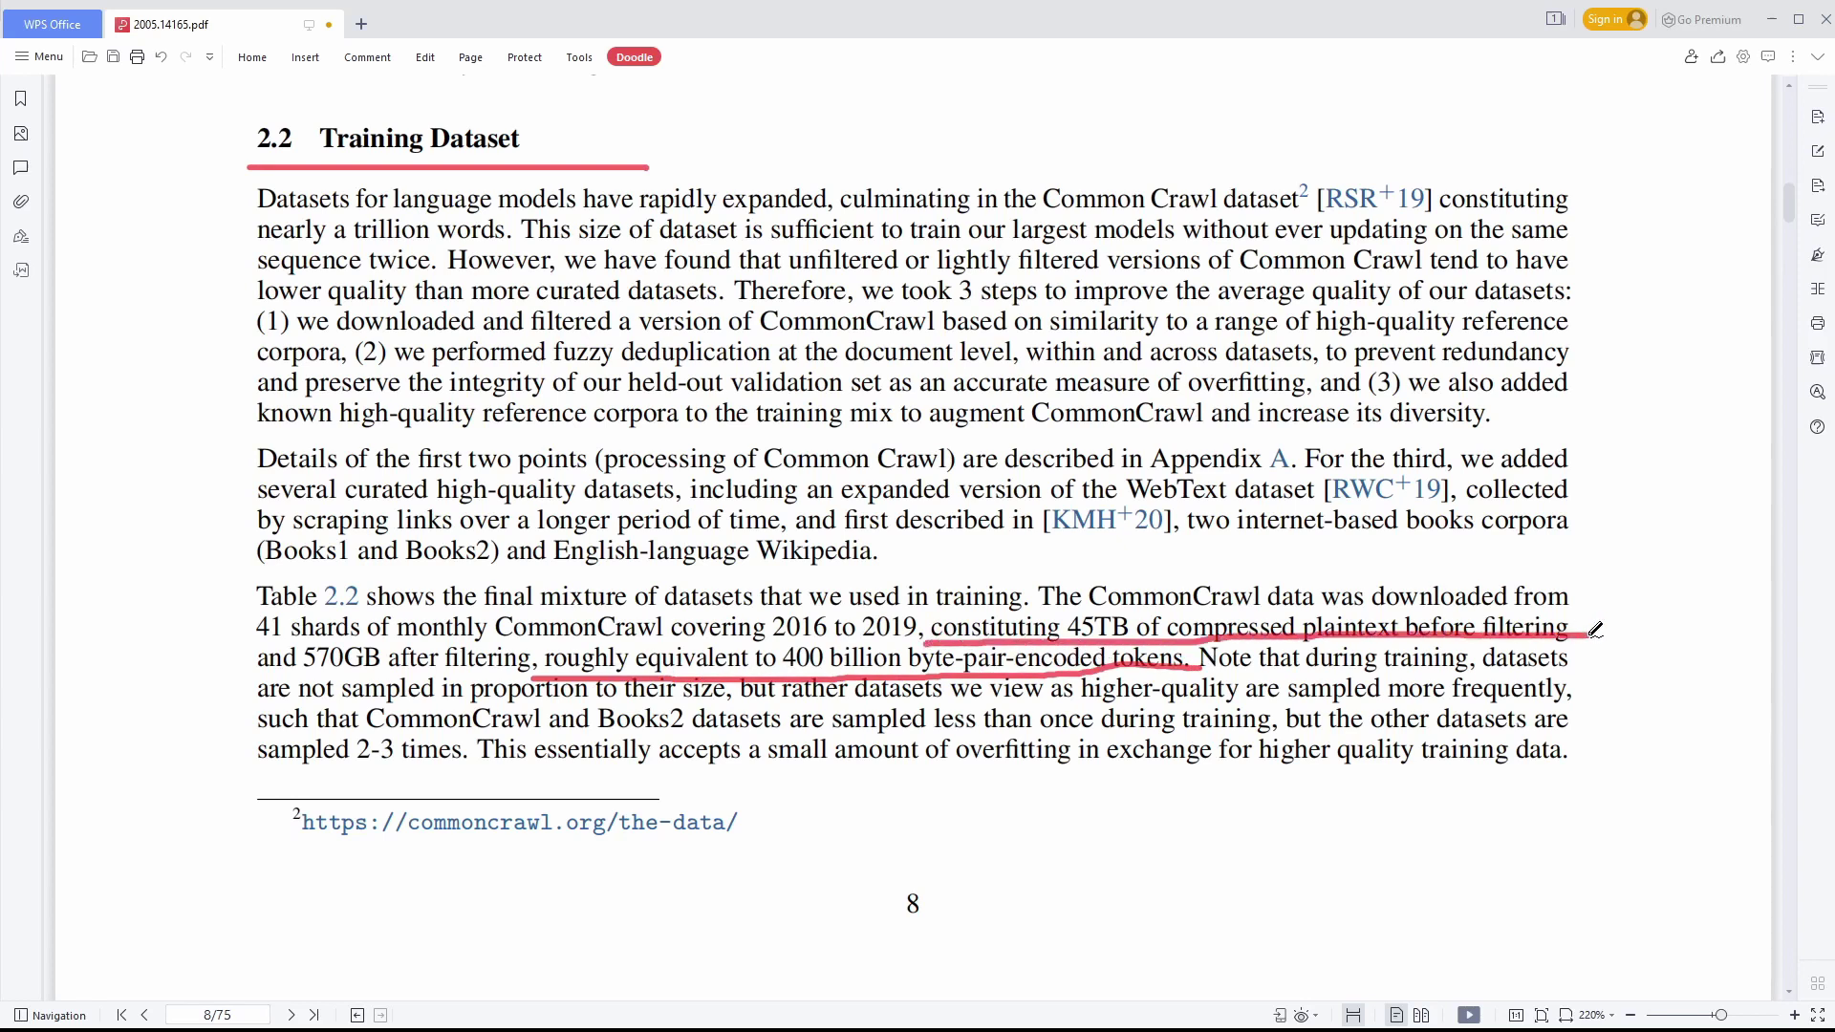
drag(250, 675, 522, 669)
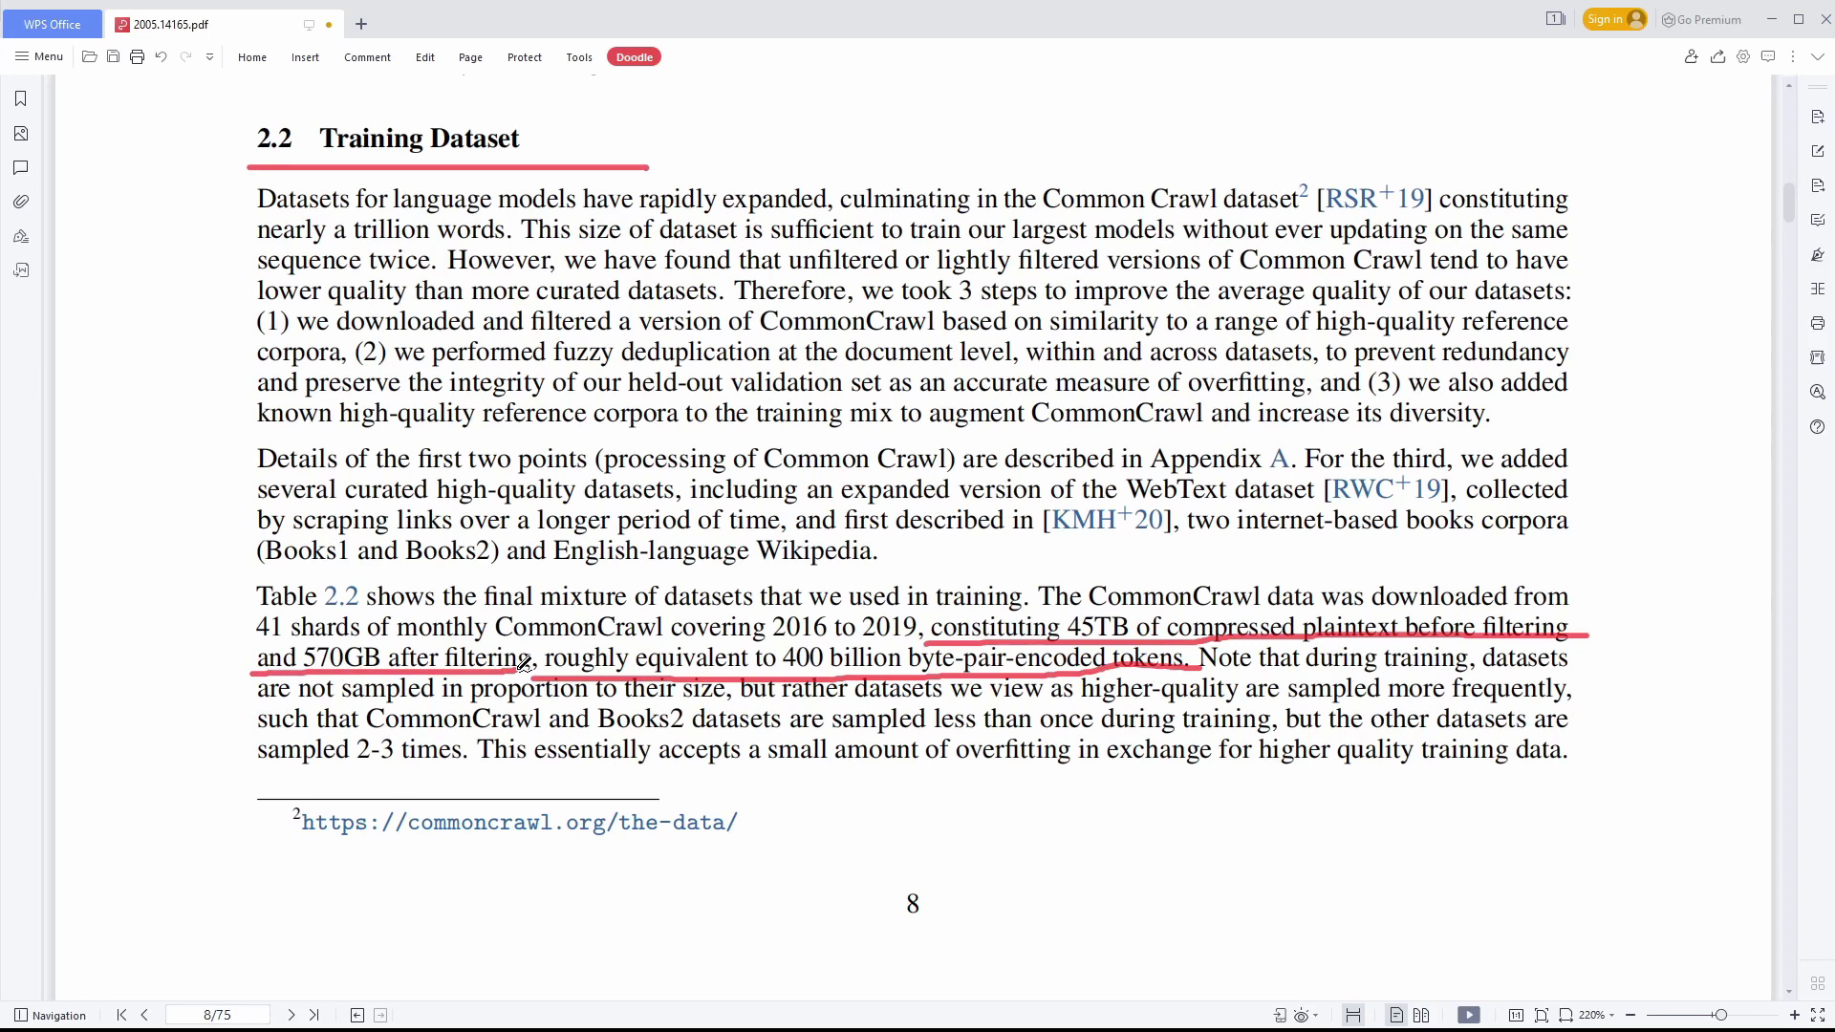
scroll(523, 663, down, 12)
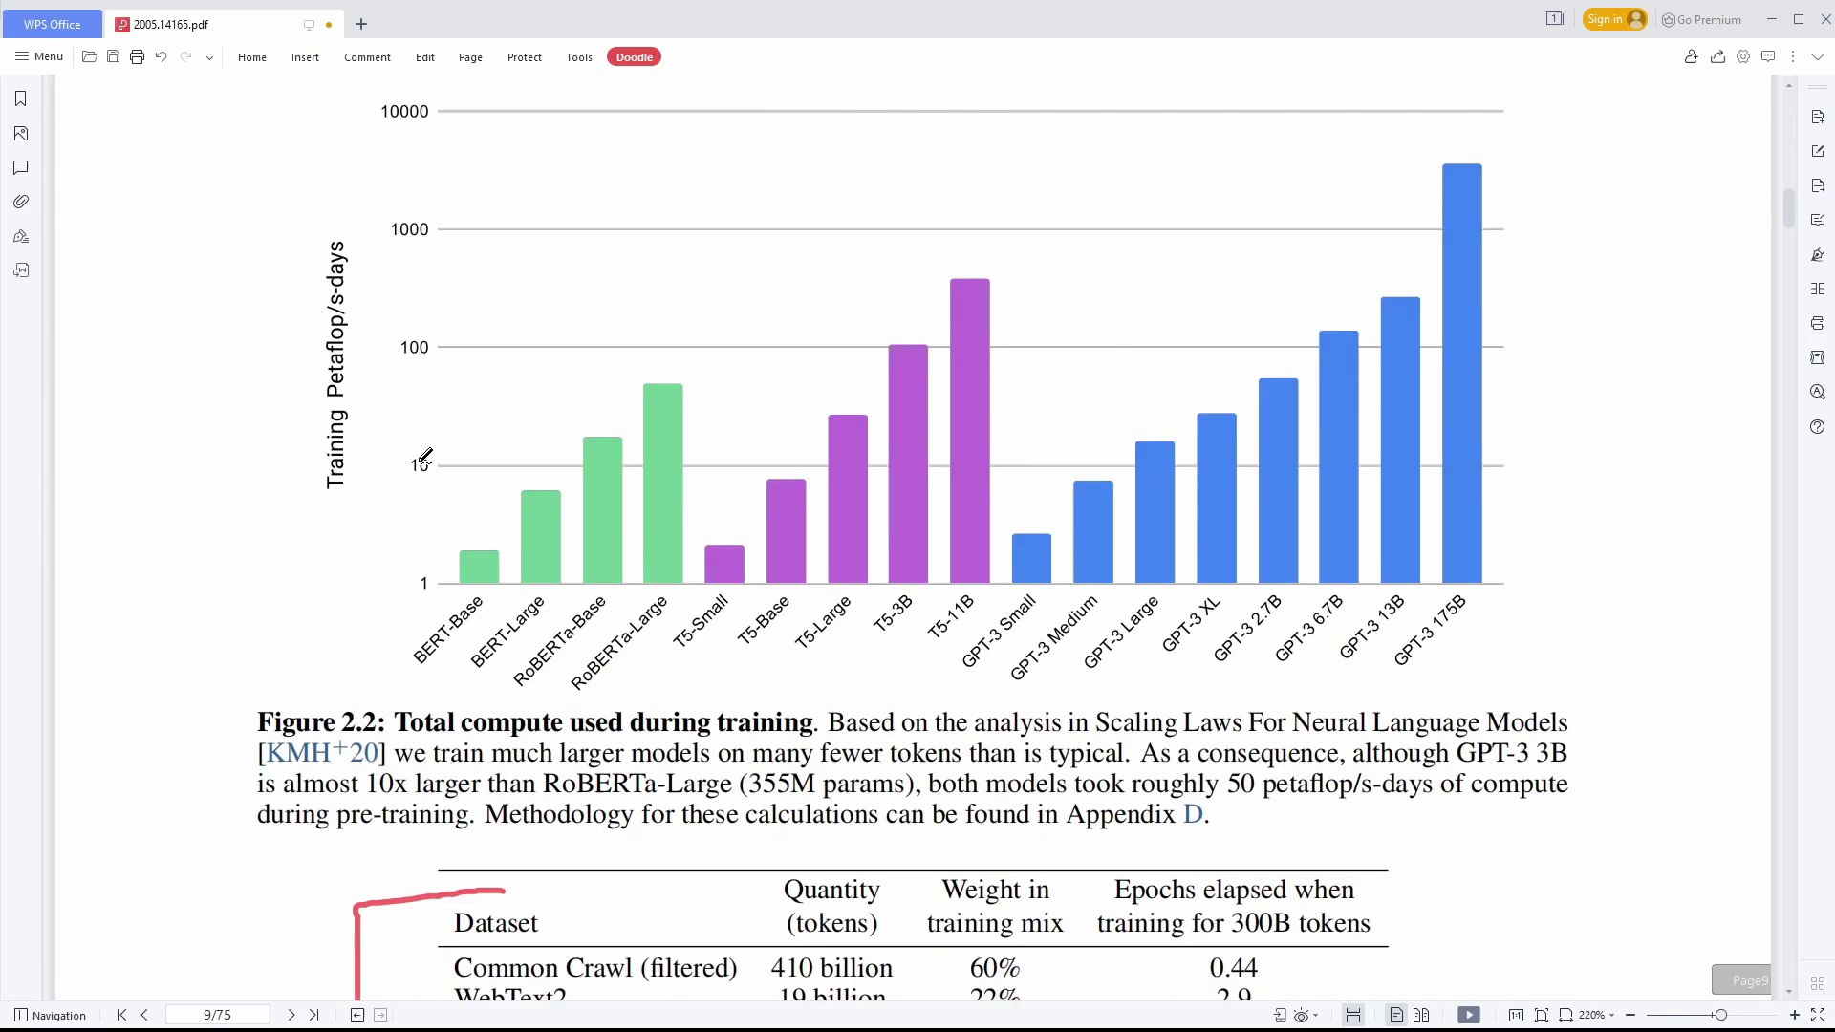
- Outline Table 2.2 in red and mark the 60% Common Crawl weight and its '(filtered)' label
scroll(423, 462, down, 3)
mouse_move(1384, 579)
mouse_down()
mouse_move(1489, 617)
mouse_move(1410, 880)
mouse_move(1353, 878)
mouse_up()
drag(932, 818, 1047, 840)
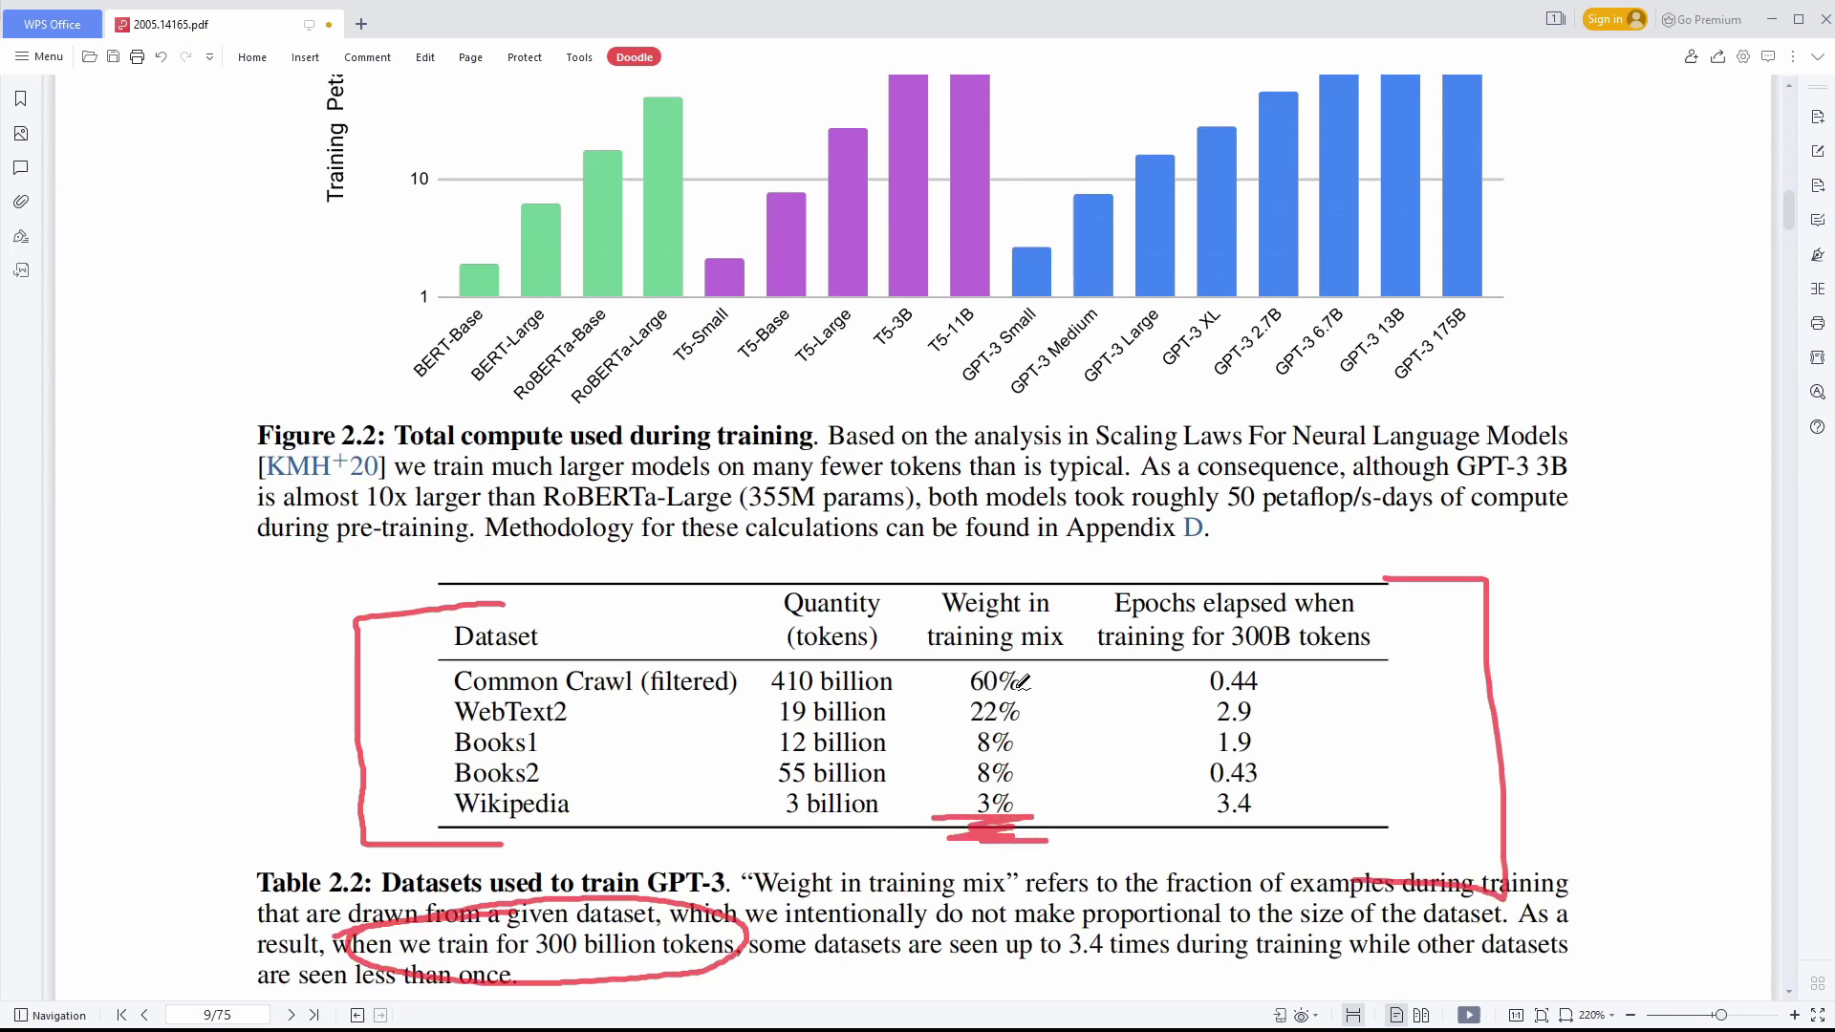
drag(960, 686, 1023, 700)
mouse_move(653, 697)
mouse_down()
mouse_move(803, 696)
mouse_move(748, 696)
mouse_up()
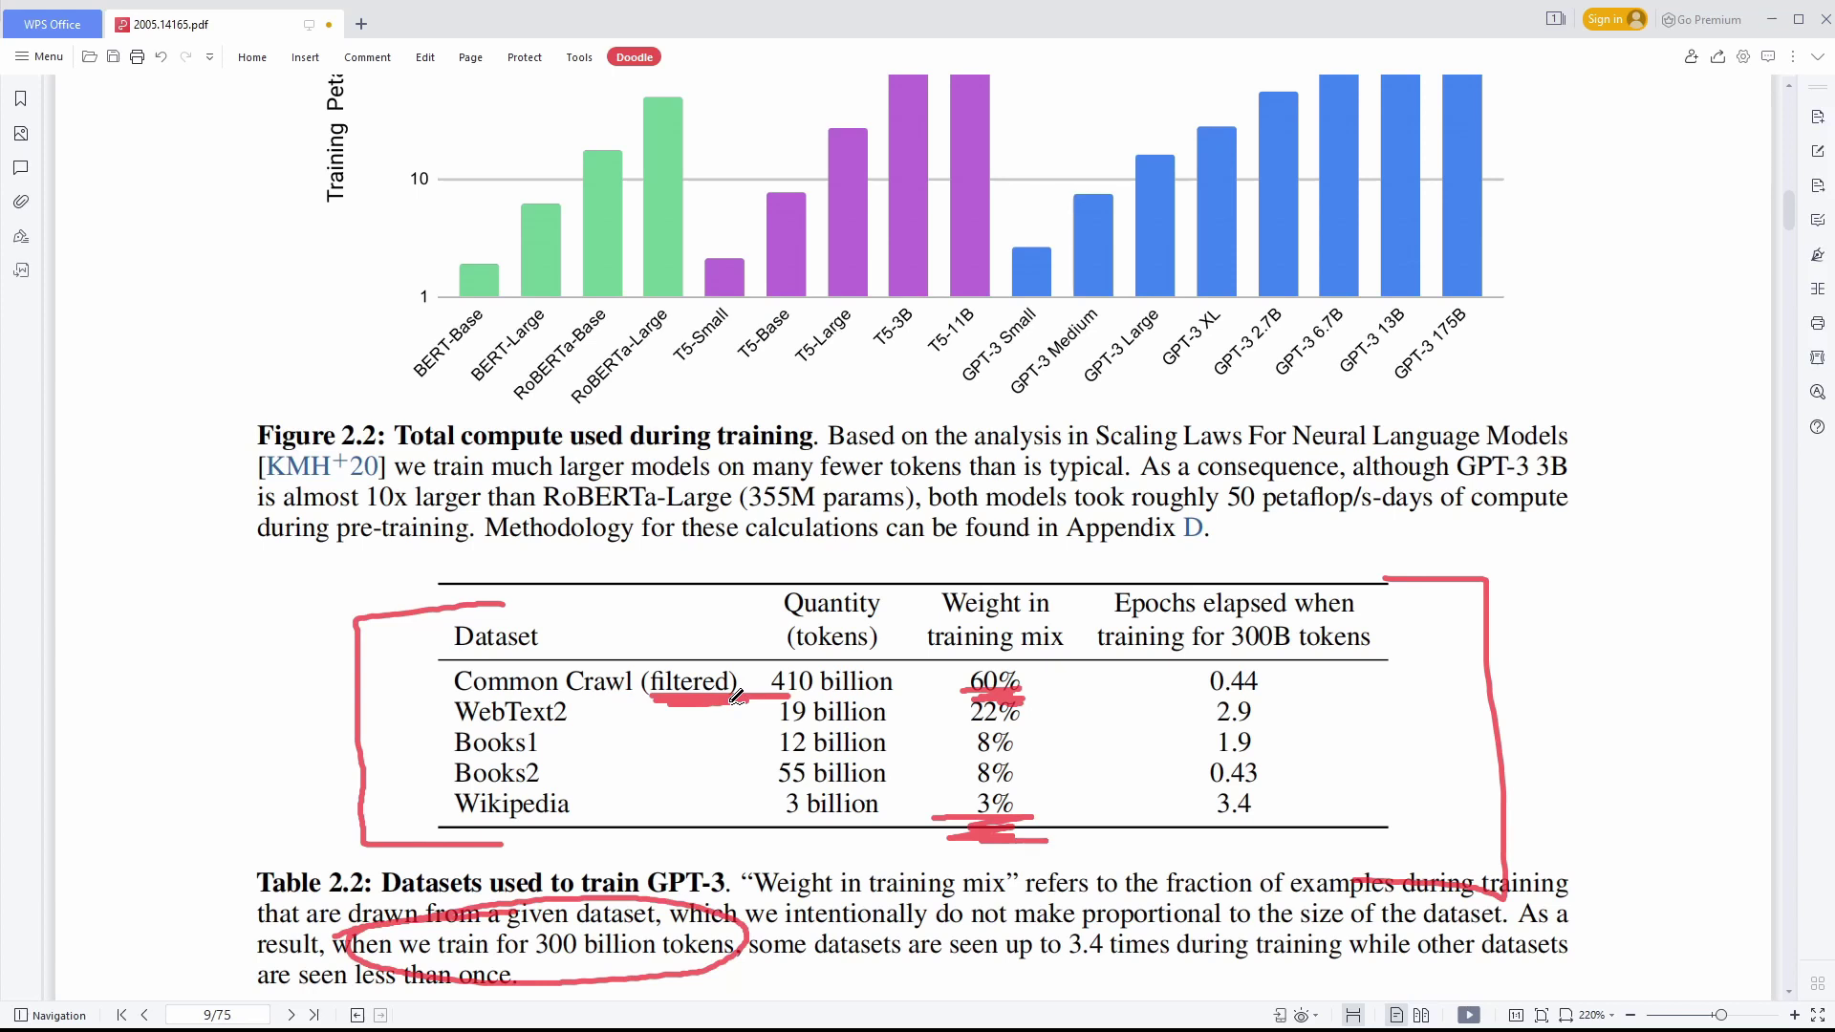
- Underline Figure 2.2's model labels and circle the GPT-3 175B label in red
scroll(736, 697, up, 3)
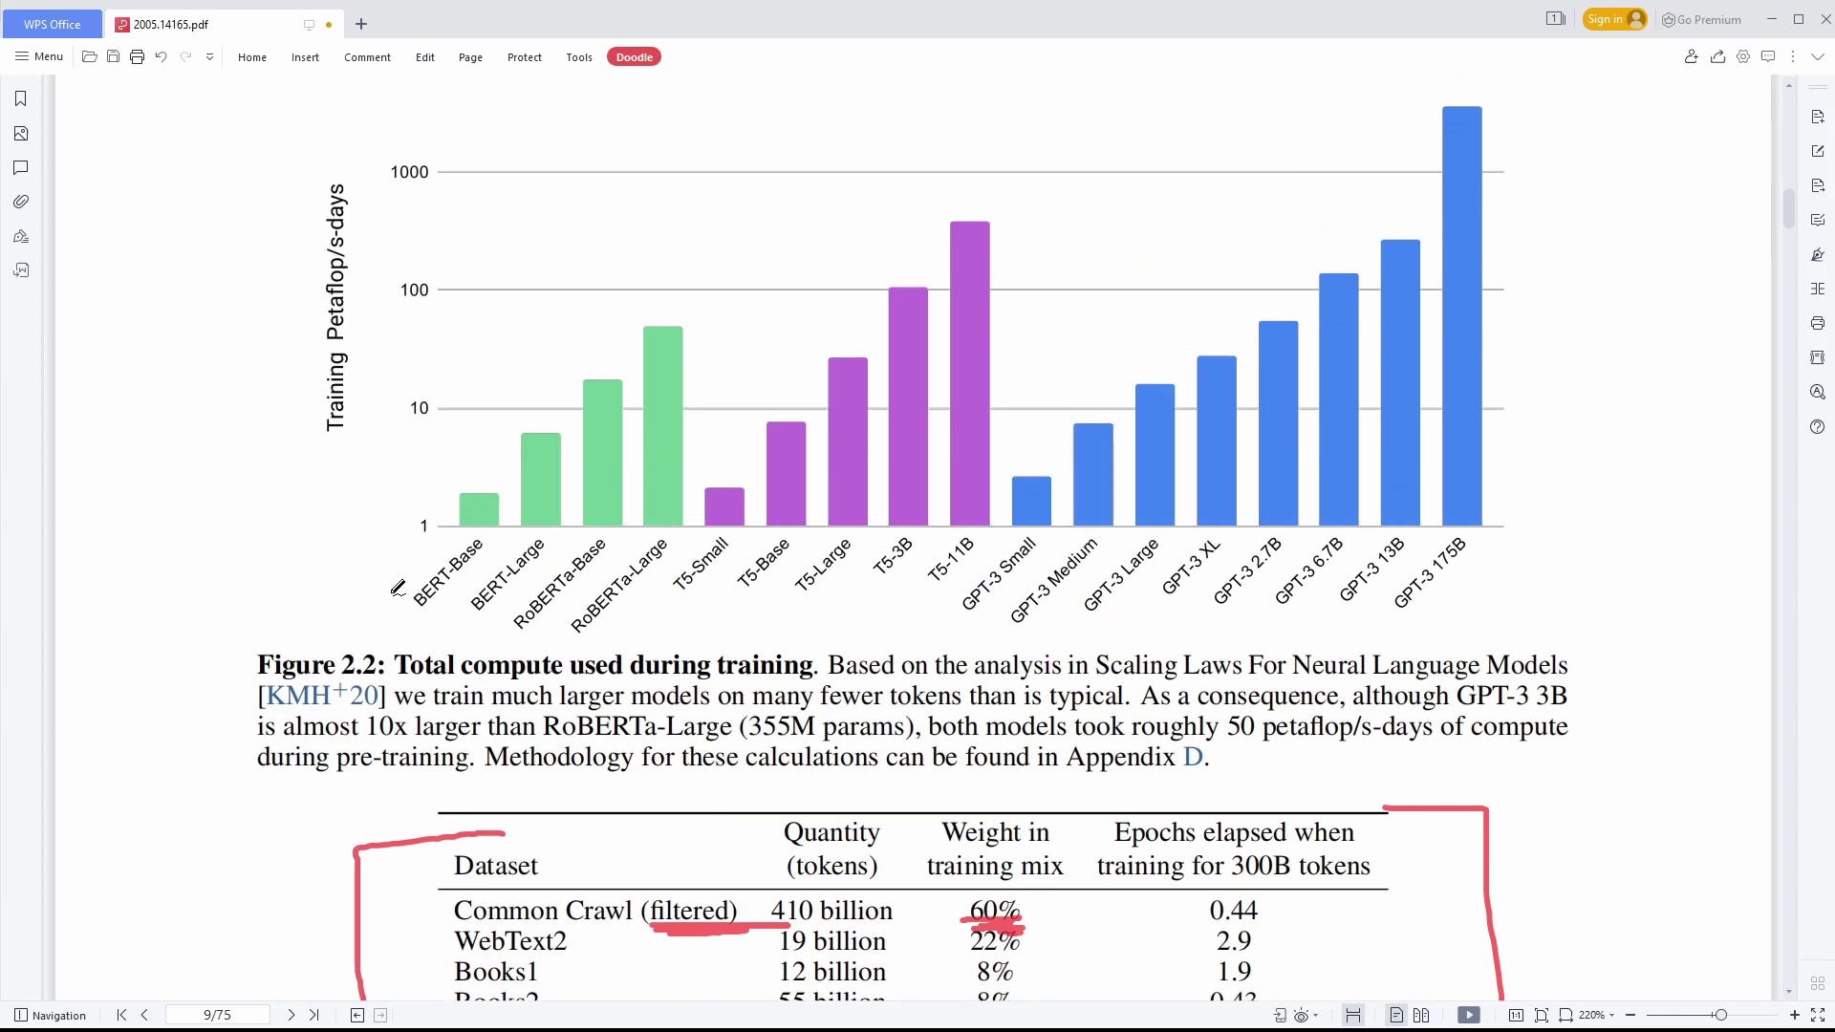
mouse_move(391, 587)
mouse_down()
mouse_move(413, 638)
mouse_move(1396, 642)
mouse_move(1478, 600)
mouse_up()
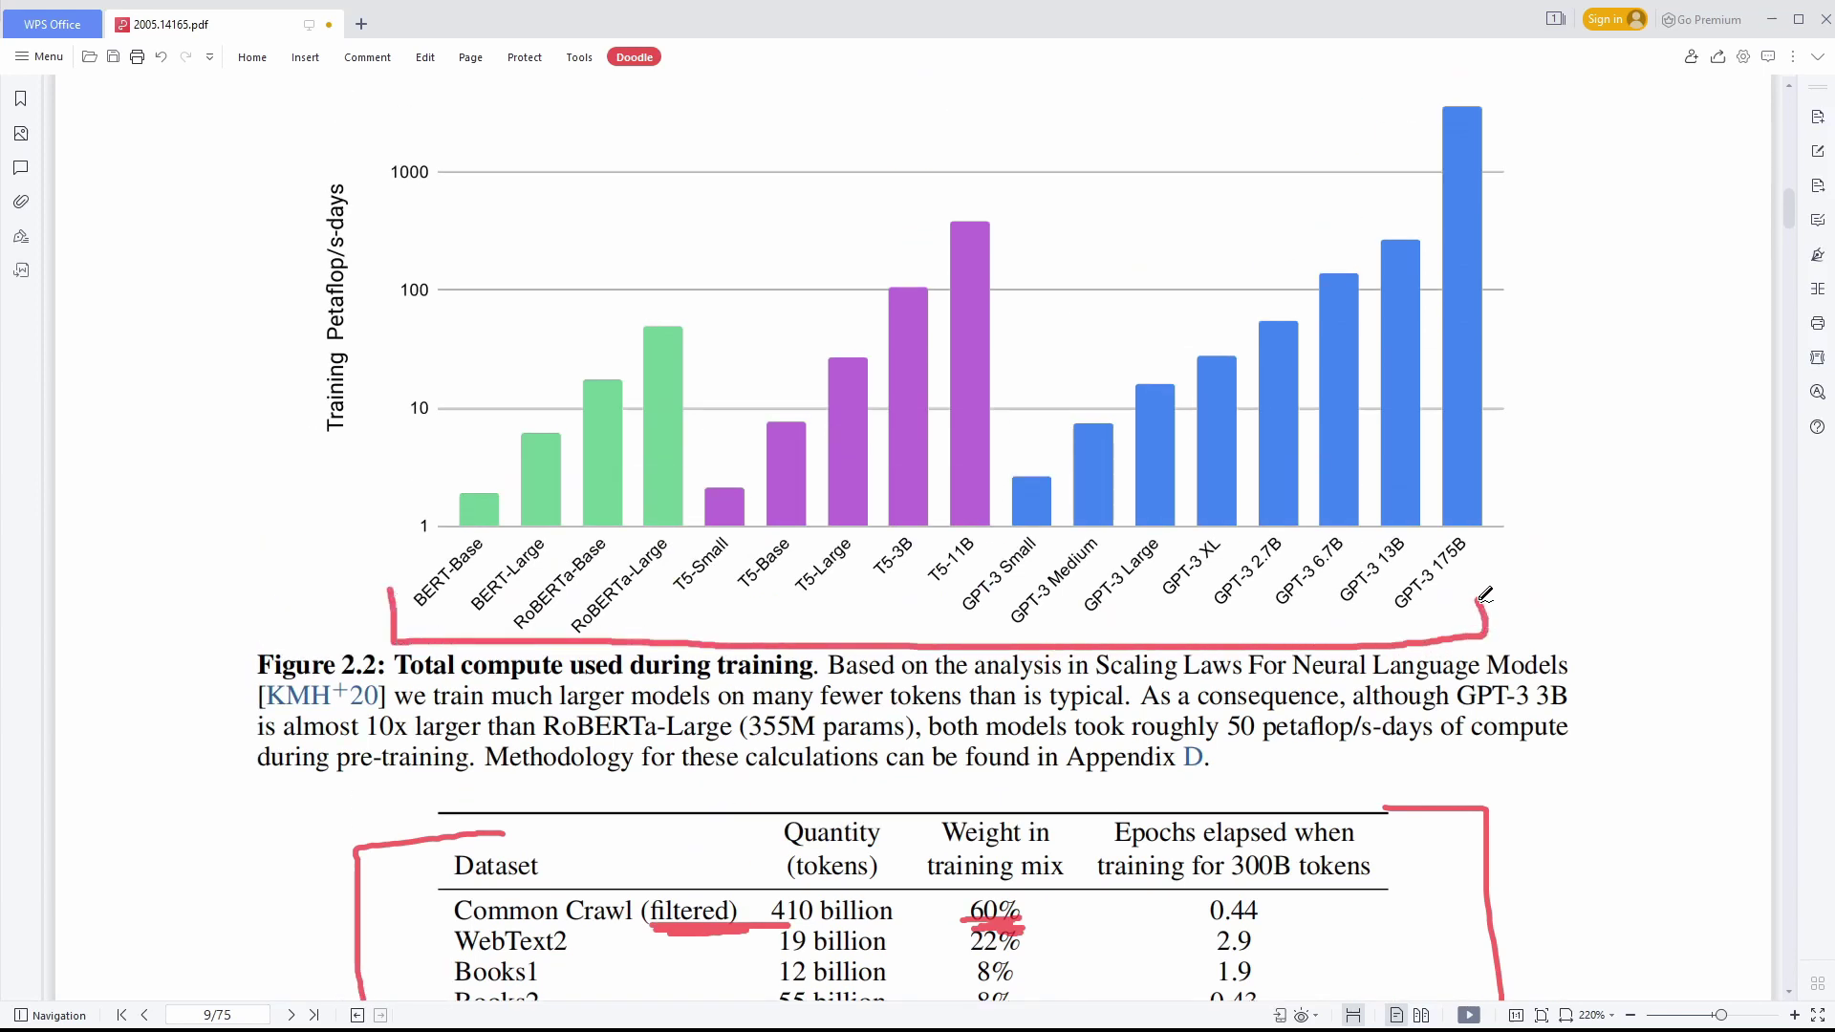
mouse_move(1485, 524)
mouse_down()
mouse_move(1458, 521)
mouse_move(1409, 612)
mouse_up()
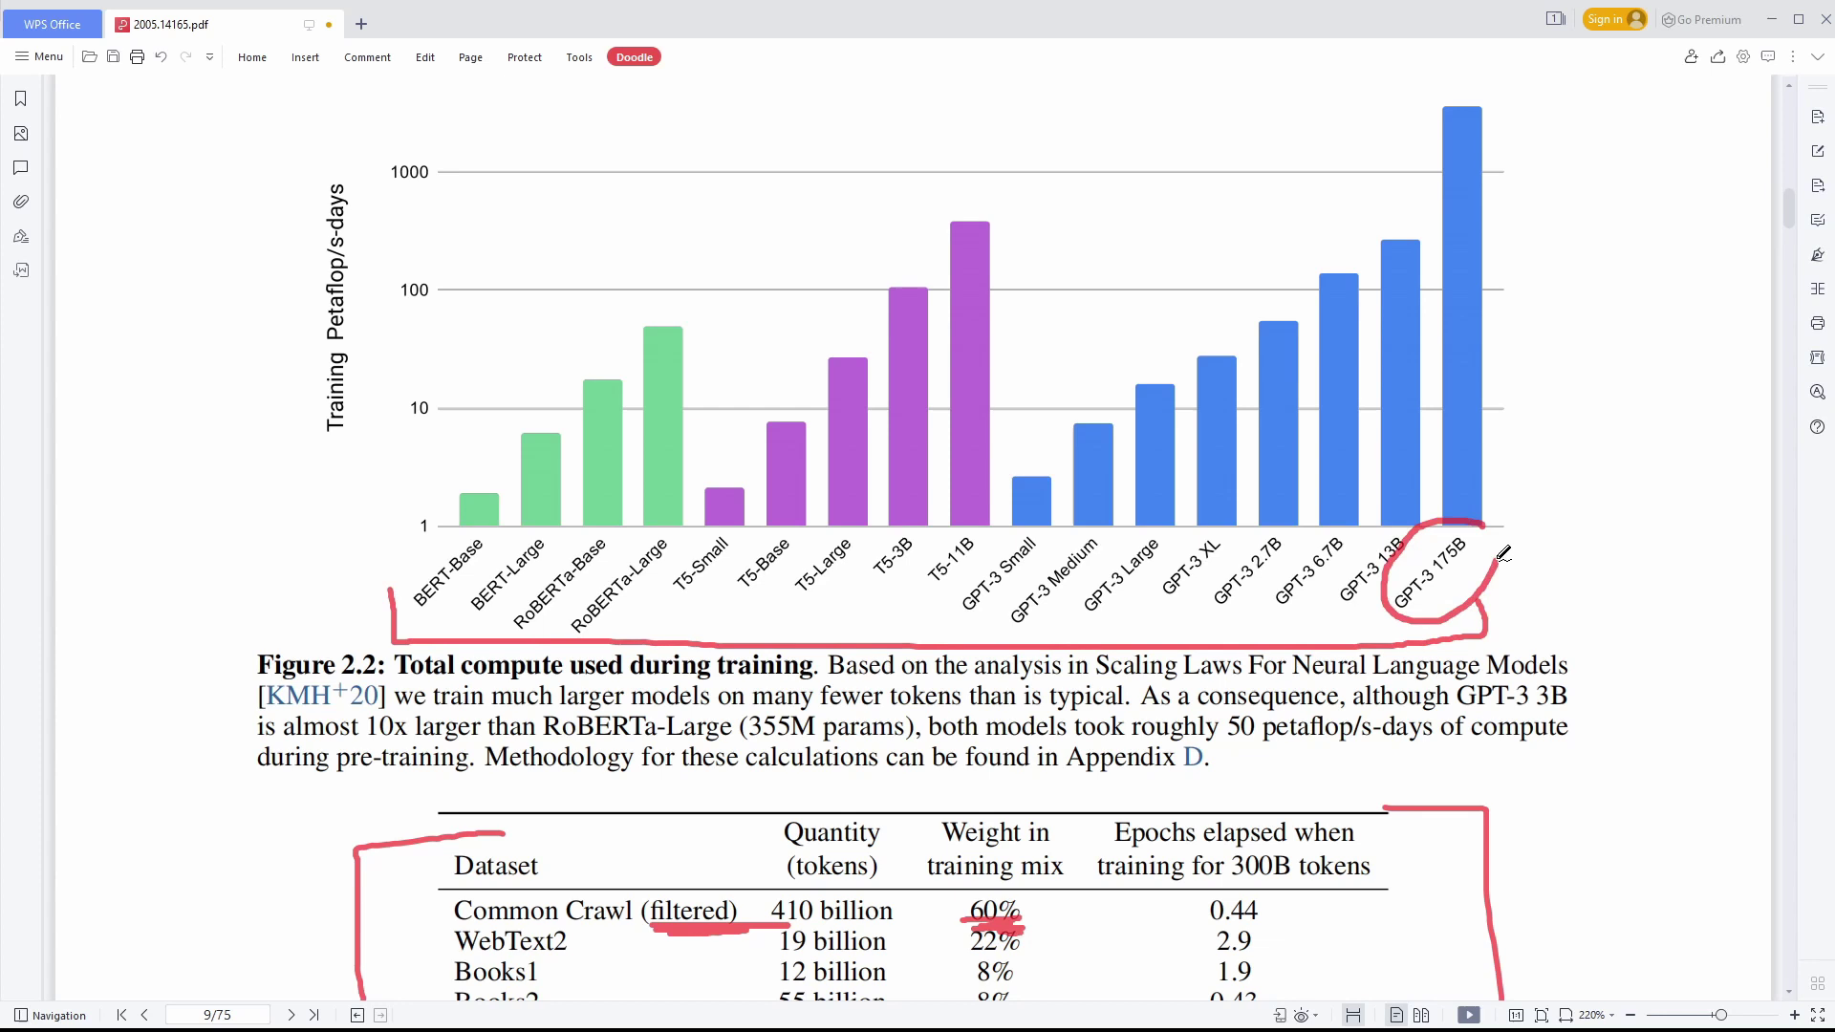
drag(1503, 553, 1468, 527)
- Draw rising red arrows over the BERT/RoBERTa, T5 and GPT-3 bar groups
drag(433, 508, 662, 351)
mouse_move(580, 358)
mouse_down()
mouse_move(658, 350)
mouse_move(647, 383)
mouse_up()
mouse_move(744, 487)
mouse_down()
mouse_move(942, 287)
mouse_move(913, 340)
mouse_up()
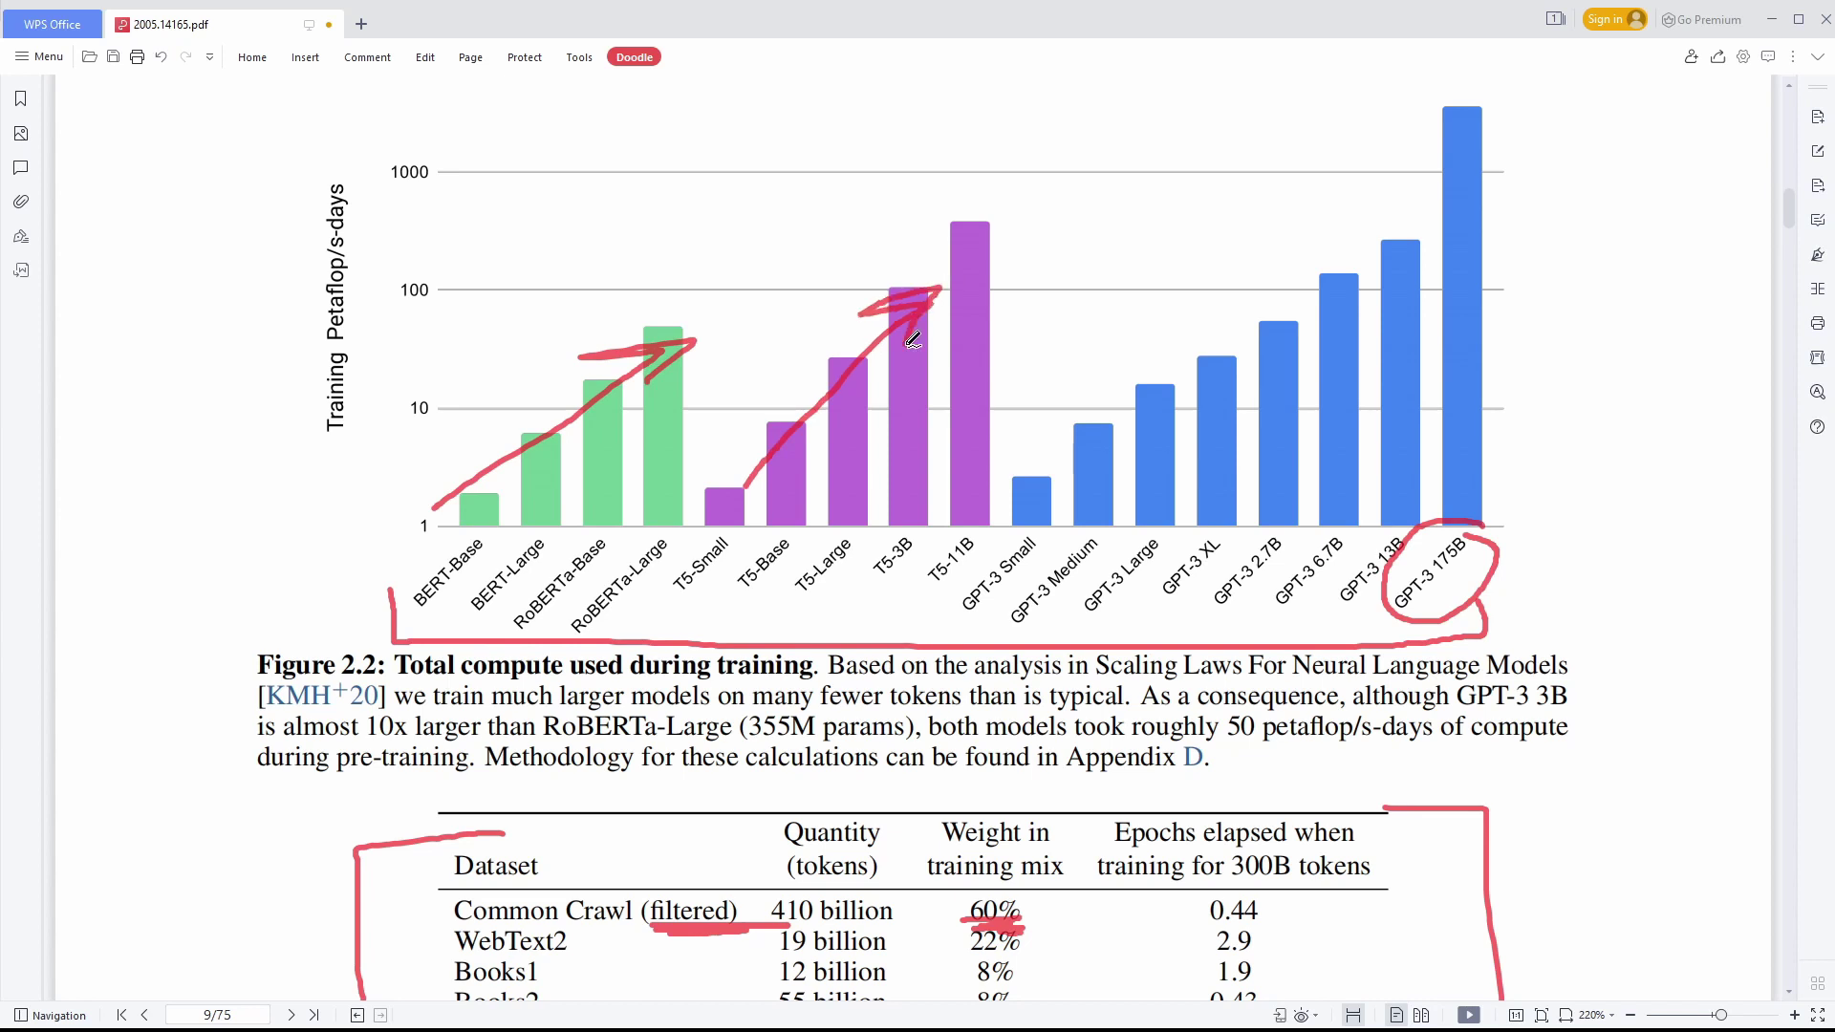
mouse_move(1037, 495)
mouse_down()
mouse_move(1286, 317)
mouse_move(1417, 194)
mouse_move(1491, 169)
mouse_up()
drag(1491, 170, 1452, 234)
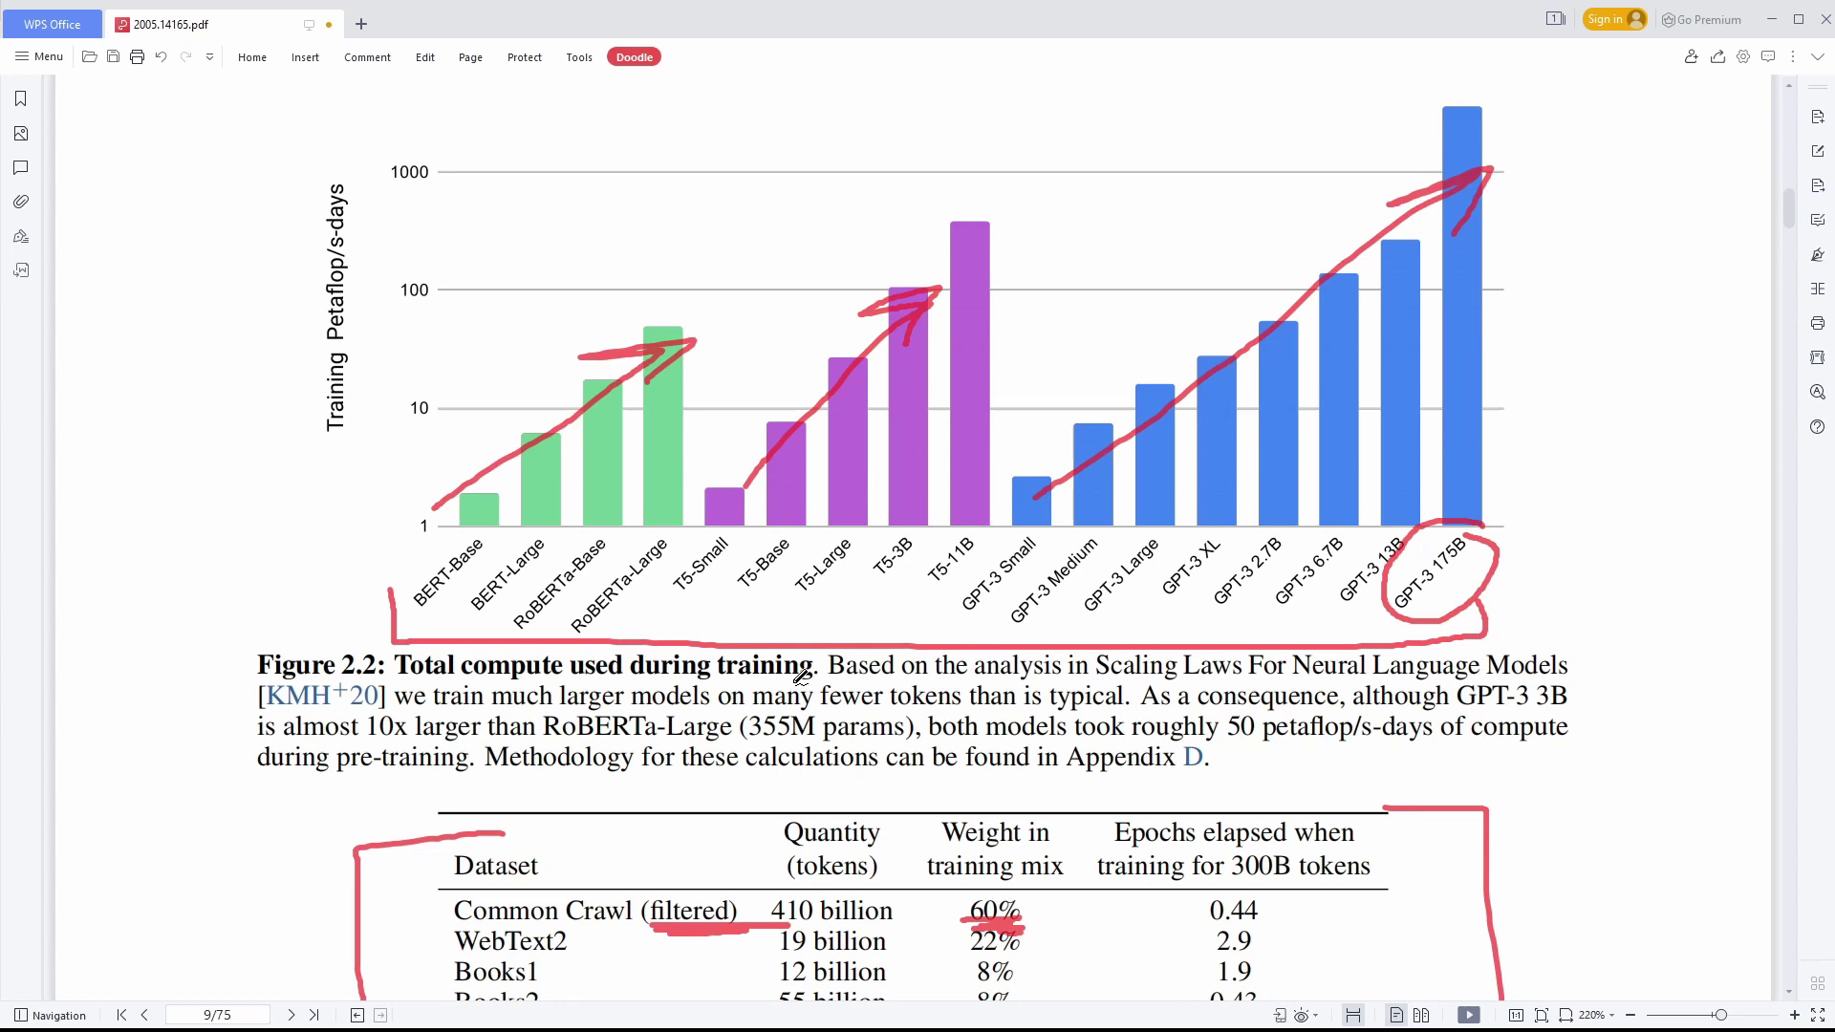
- Underline the V100 GPU detail on page 9, then bring page 12's Table 3.2 into view
scroll(801, 676, down, 10)
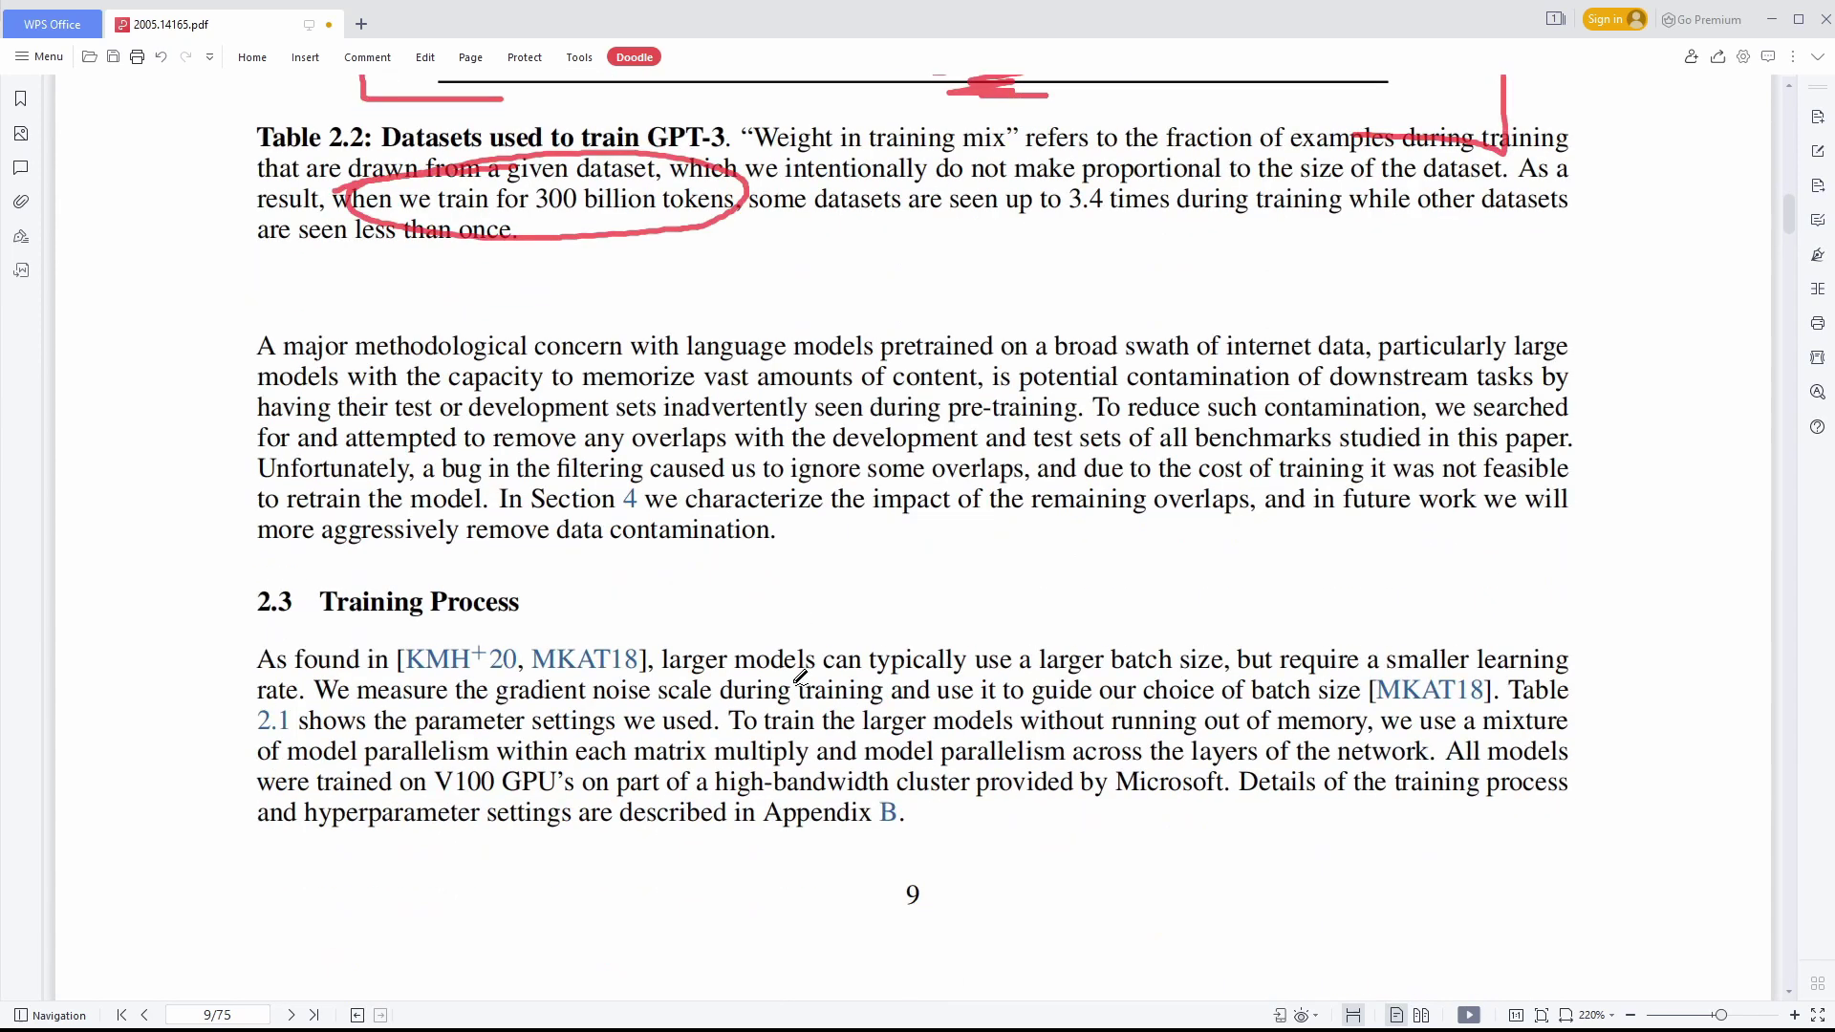
drag(431, 740, 1262, 733)
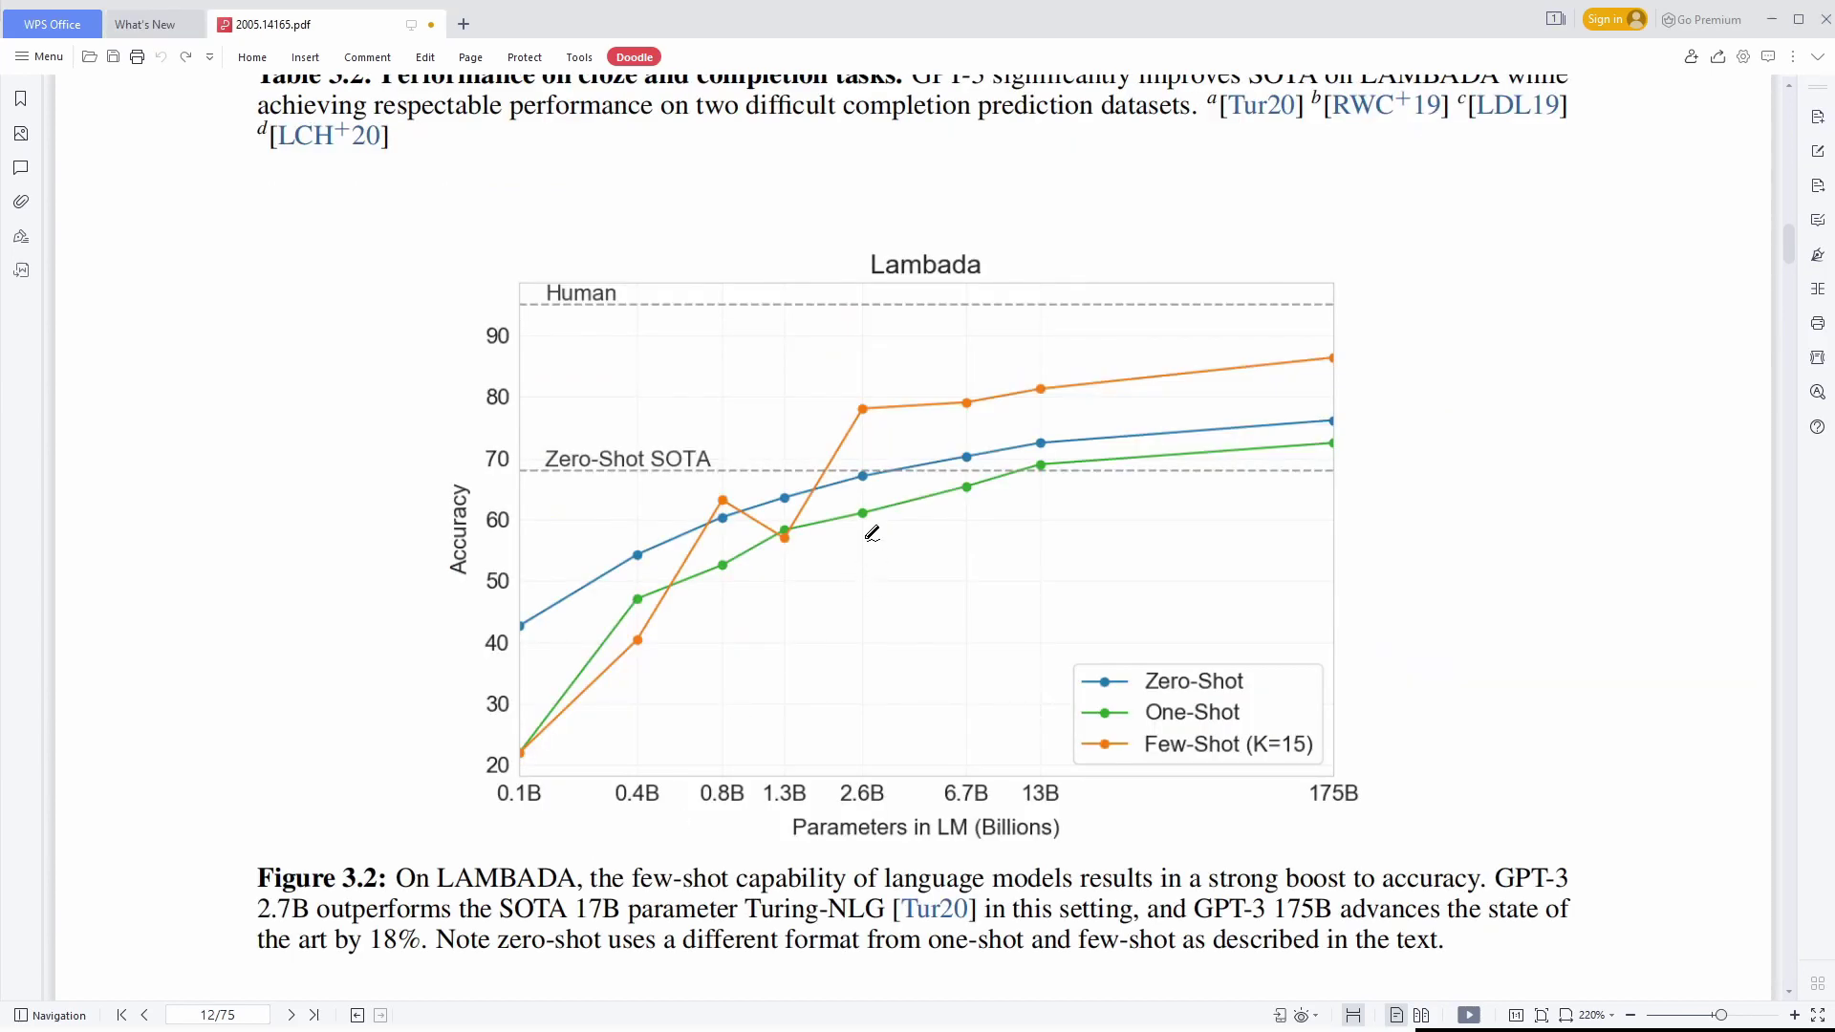
scroll(872, 533, up, 5)
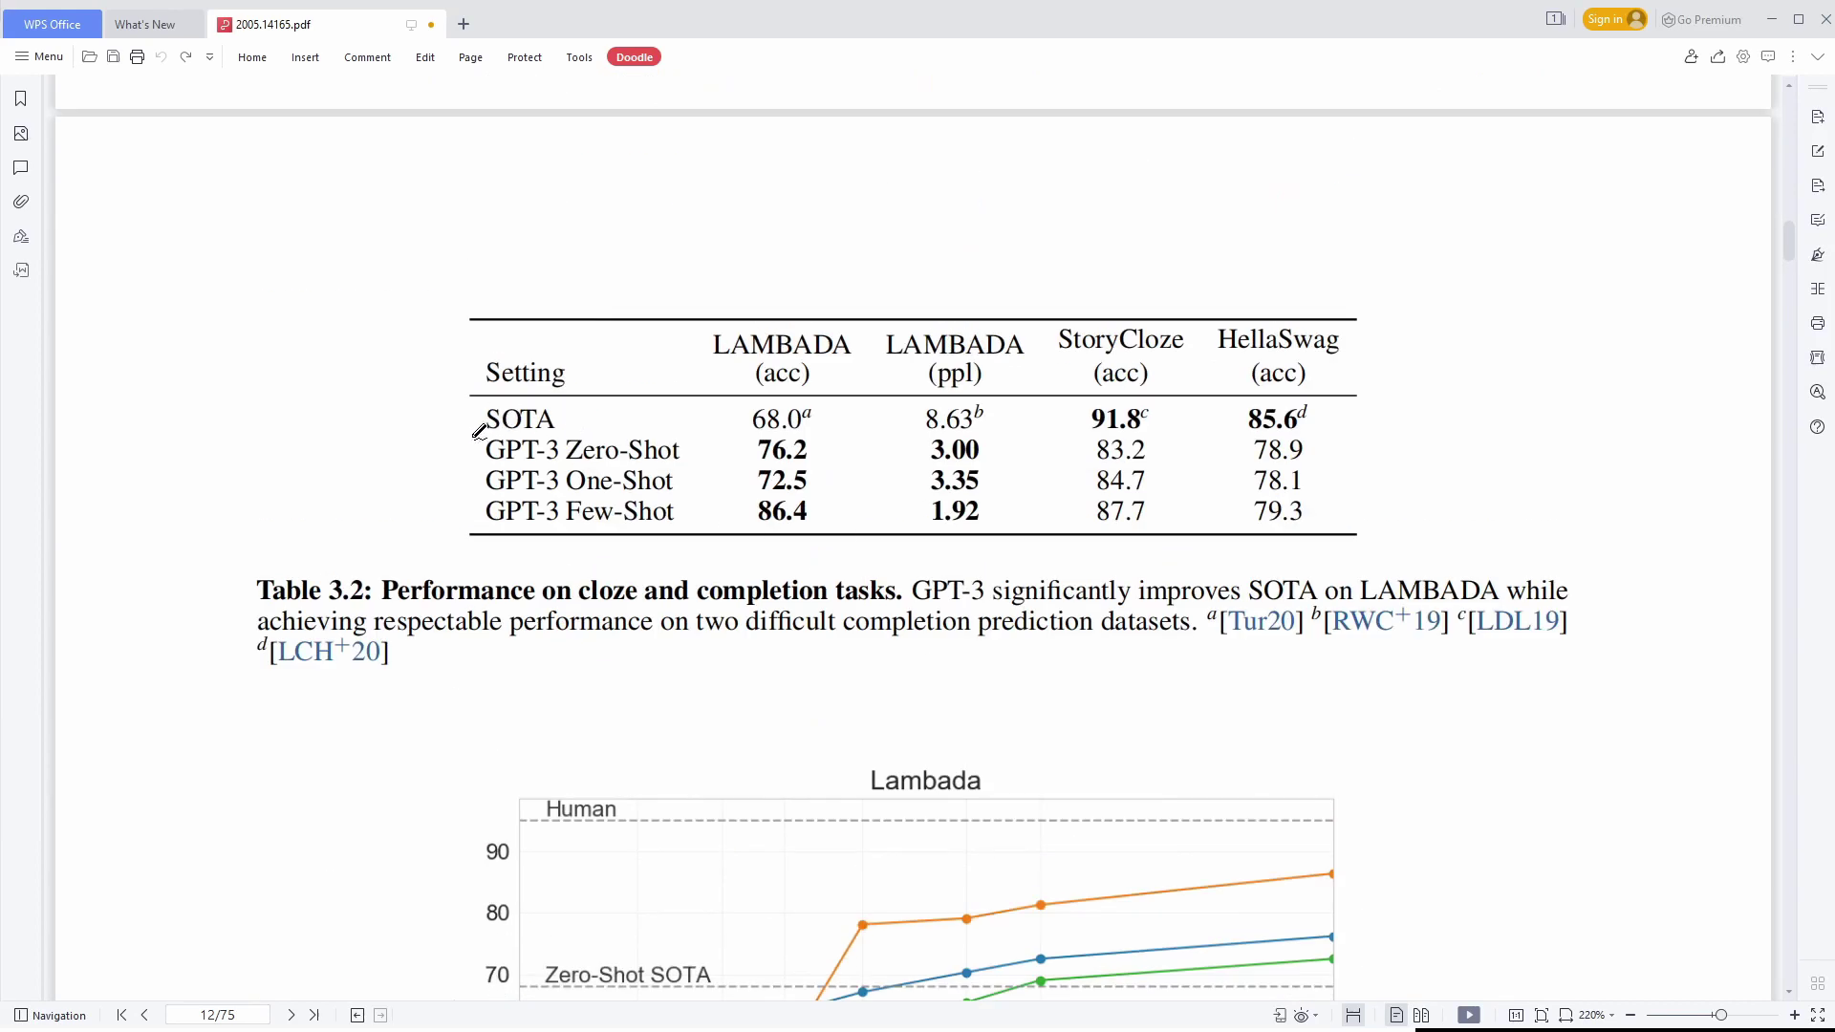
- Circle Table 3.2's three GPT-3 rows, underline 'completion tasks', and scroll down to the Lambada chart
mouse_move(476, 432)
mouse_down()
mouse_move(669, 531)
mouse_move(553, 424)
mouse_move(604, 428)
mouse_up()
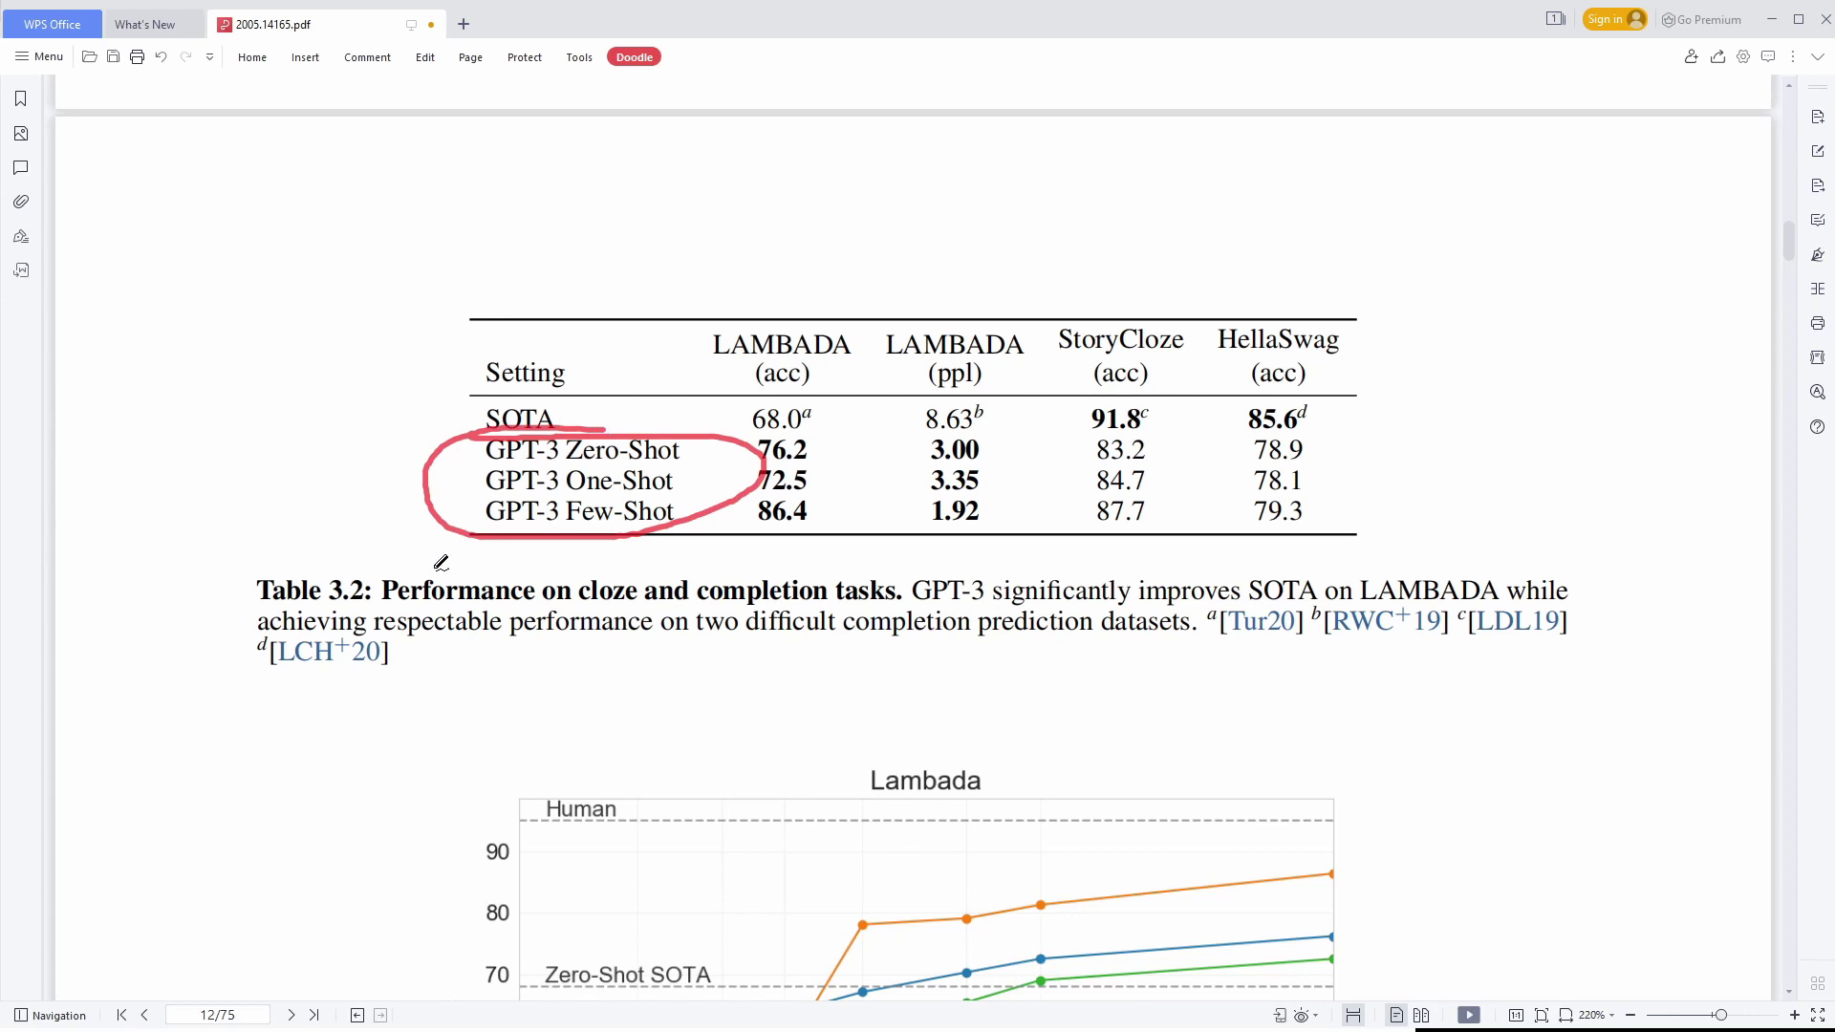
scroll(429, 597, down, 2)
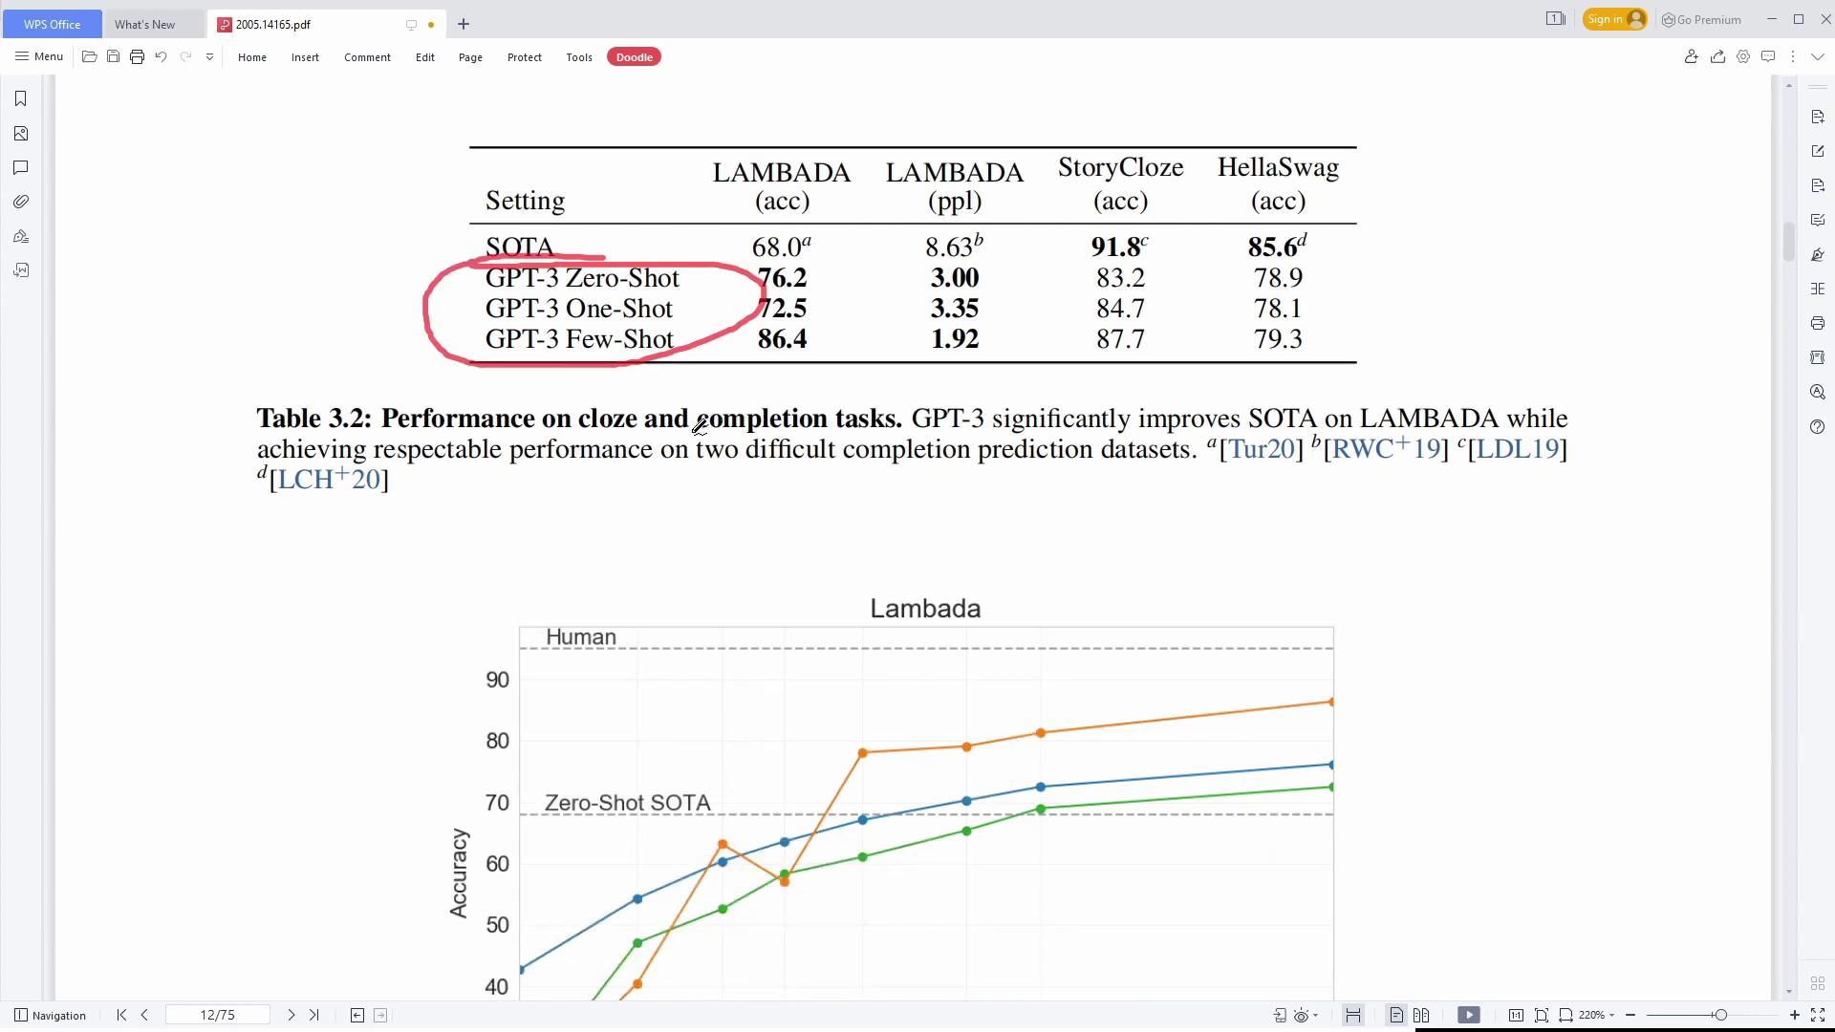
drag(688, 435, 947, 428)
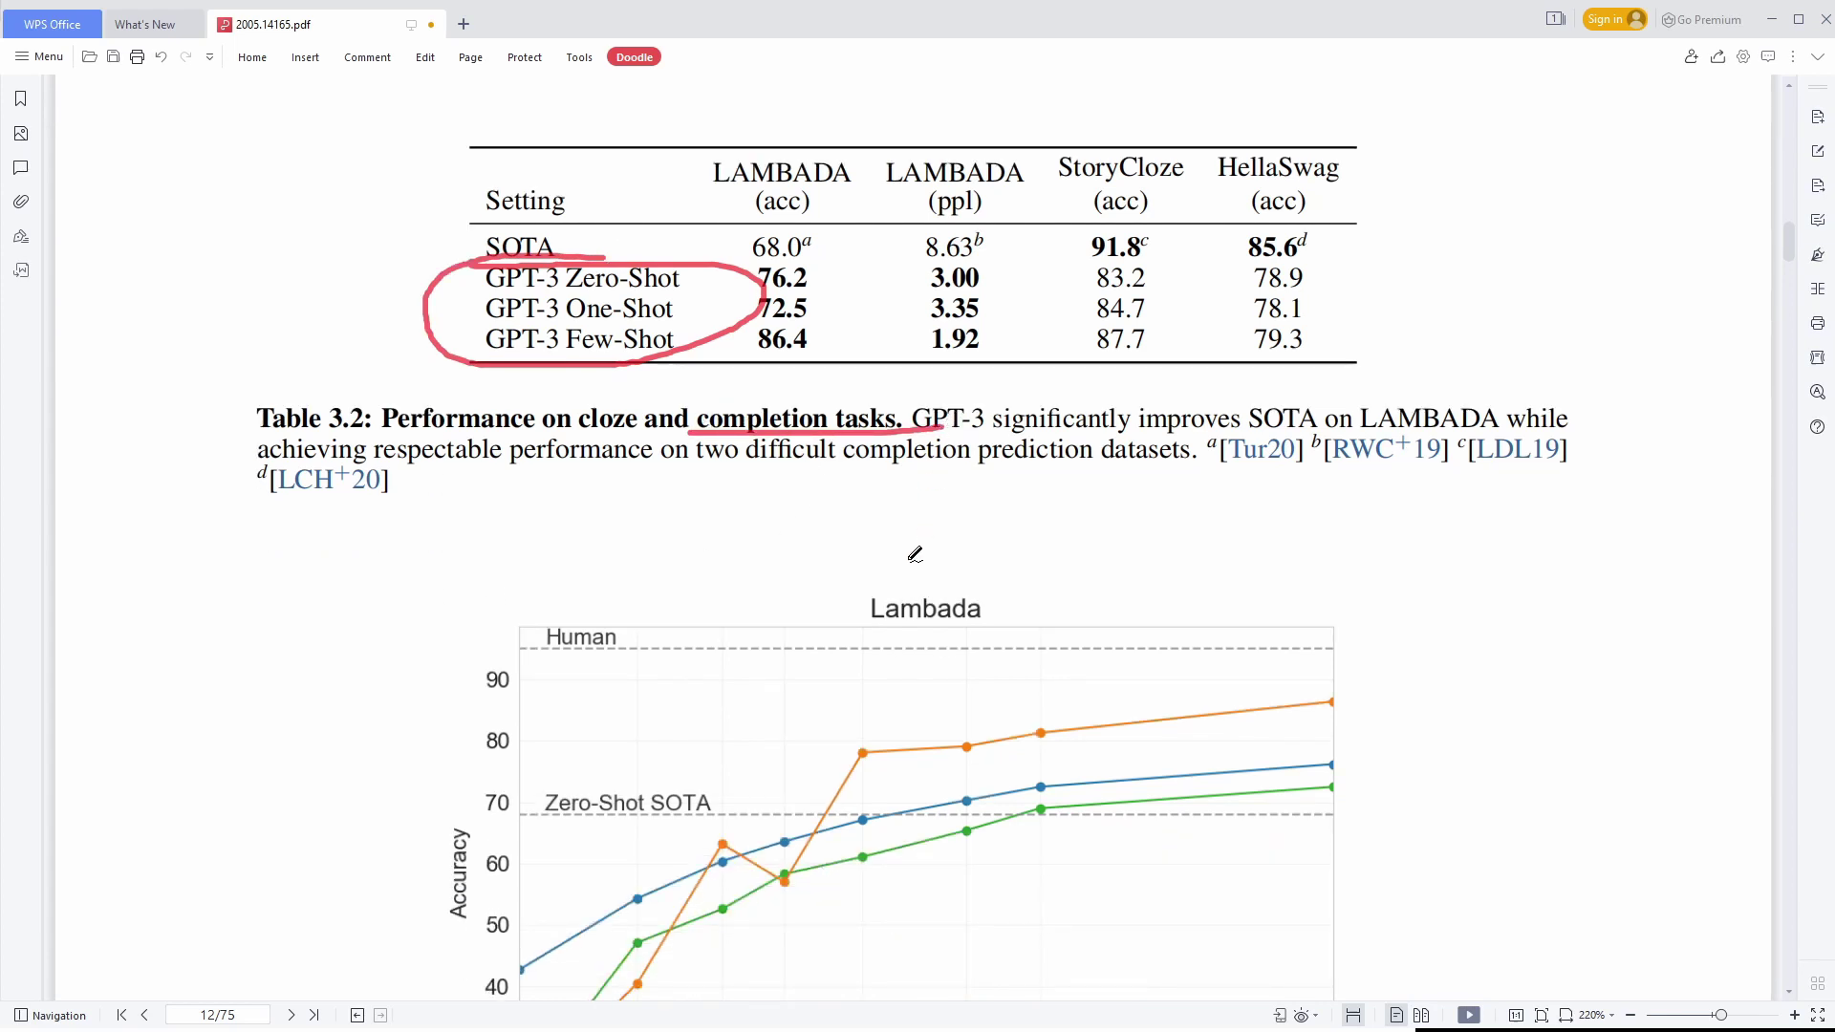
scroll(915, 554, down, 3)
scroll(914, 555, down, 1)
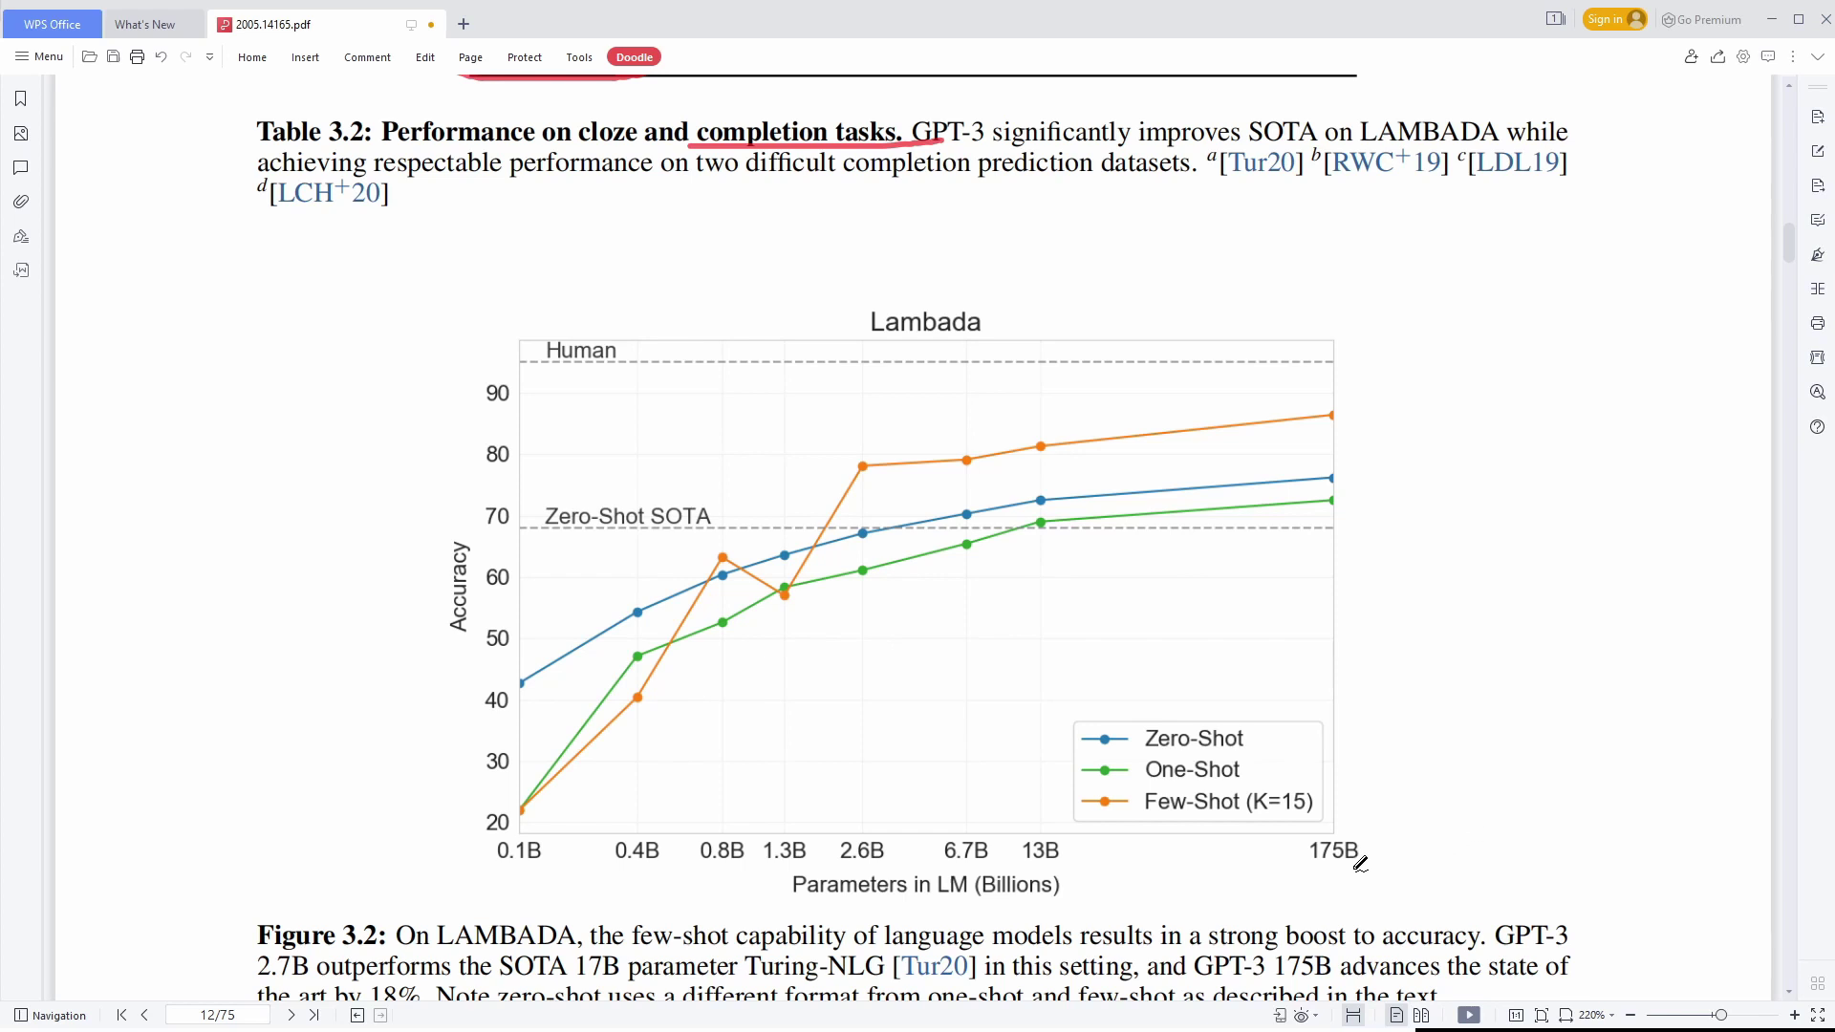
- Draw red lines along both Lambada chart axes, circle the 175B label, and underline the legend entries
mouse_move(491, 872)
mouse_down()
mouse_move(1431, 866)
mouse_move(1376, 893)
mouse_up()
mouse_move(422, 858)
mouse_down()
mouse_move(431, 397)
mouse_move(413, 431)
mouse_move(430, 399)
mouse_move(471, 429)
mouse_up()
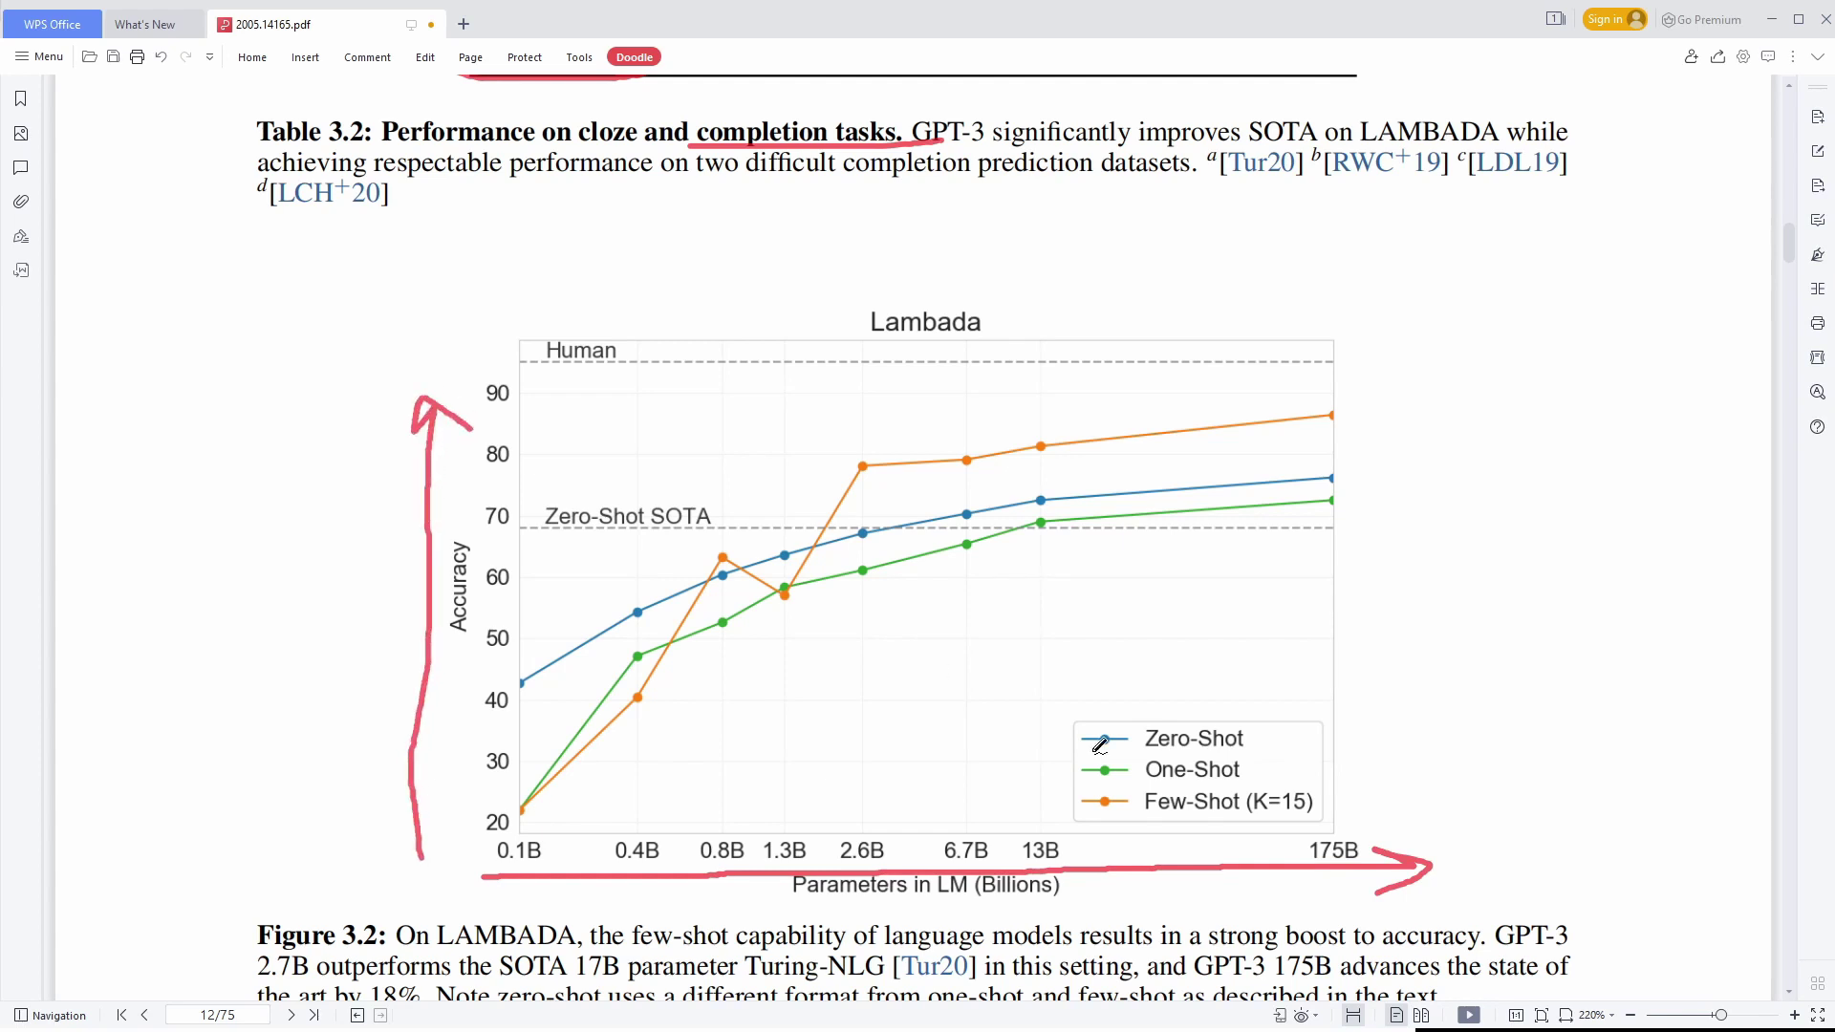
mouse_move(1300, 811)
mouse_down()
mouse_move(1373, 860)
mouse_move(1365, 806)
mouse_move(1295, 834)
mouse_up()
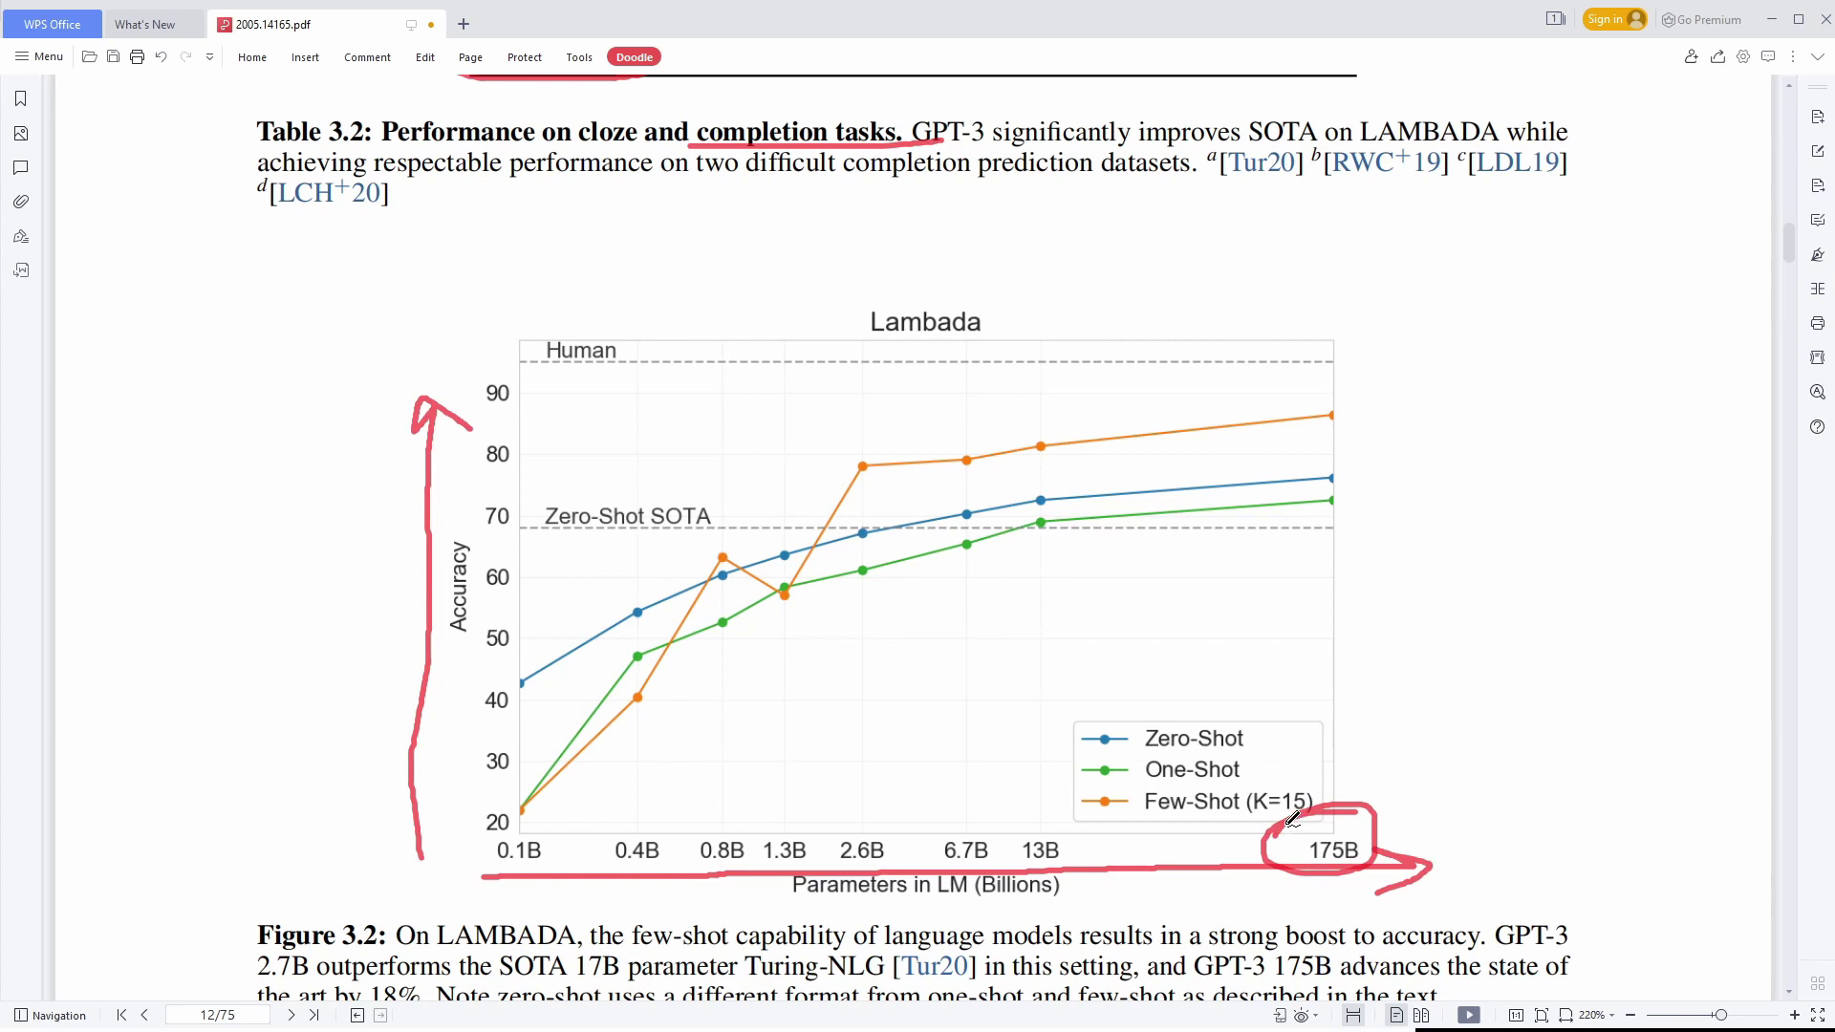
mouse_move(1135, 749)
mouse_down()
mouse_move(1212, 746)
mouse_move(1227, 783)
mouse_up()
drag(1129, 818, 1245, 815)
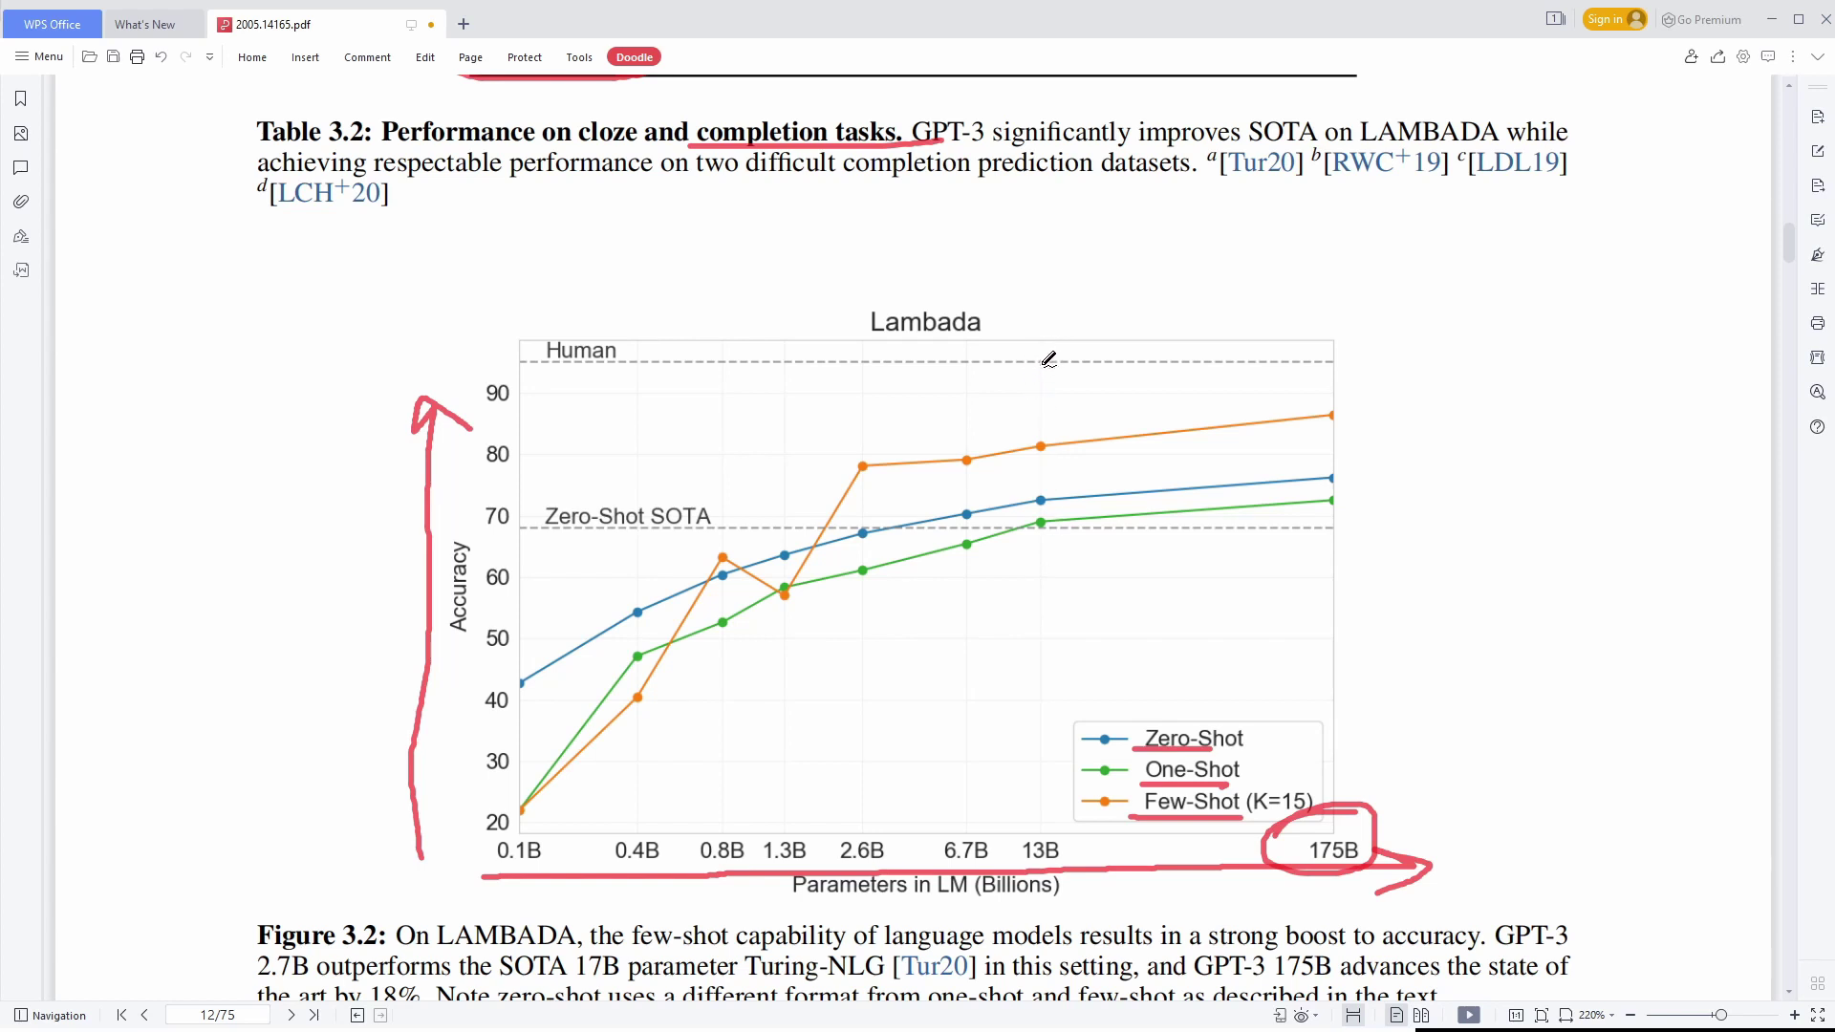
- Draw vertical lines at 13B and 175B, mark the Zero-Shot SOTA level, and circle the Few-Shot 175B point
drag(1042, 366, 1044, 841)
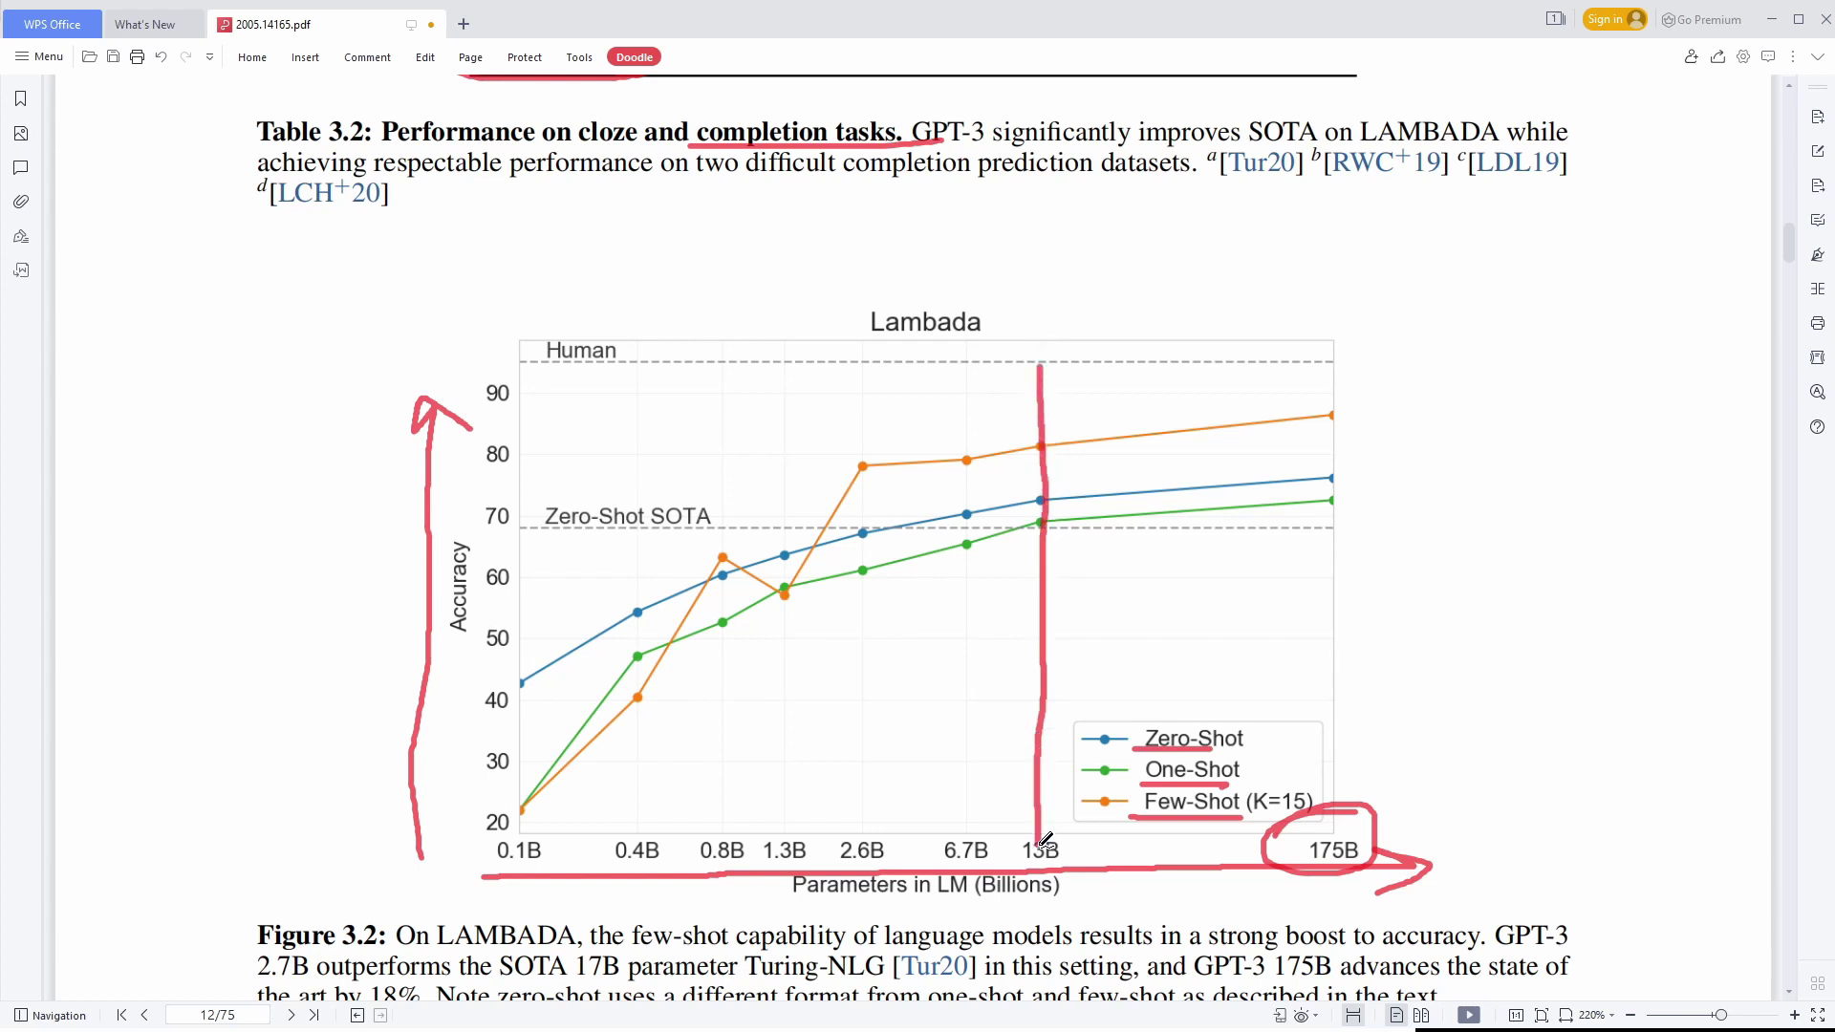
drag(1332, 387, 1335, 532)
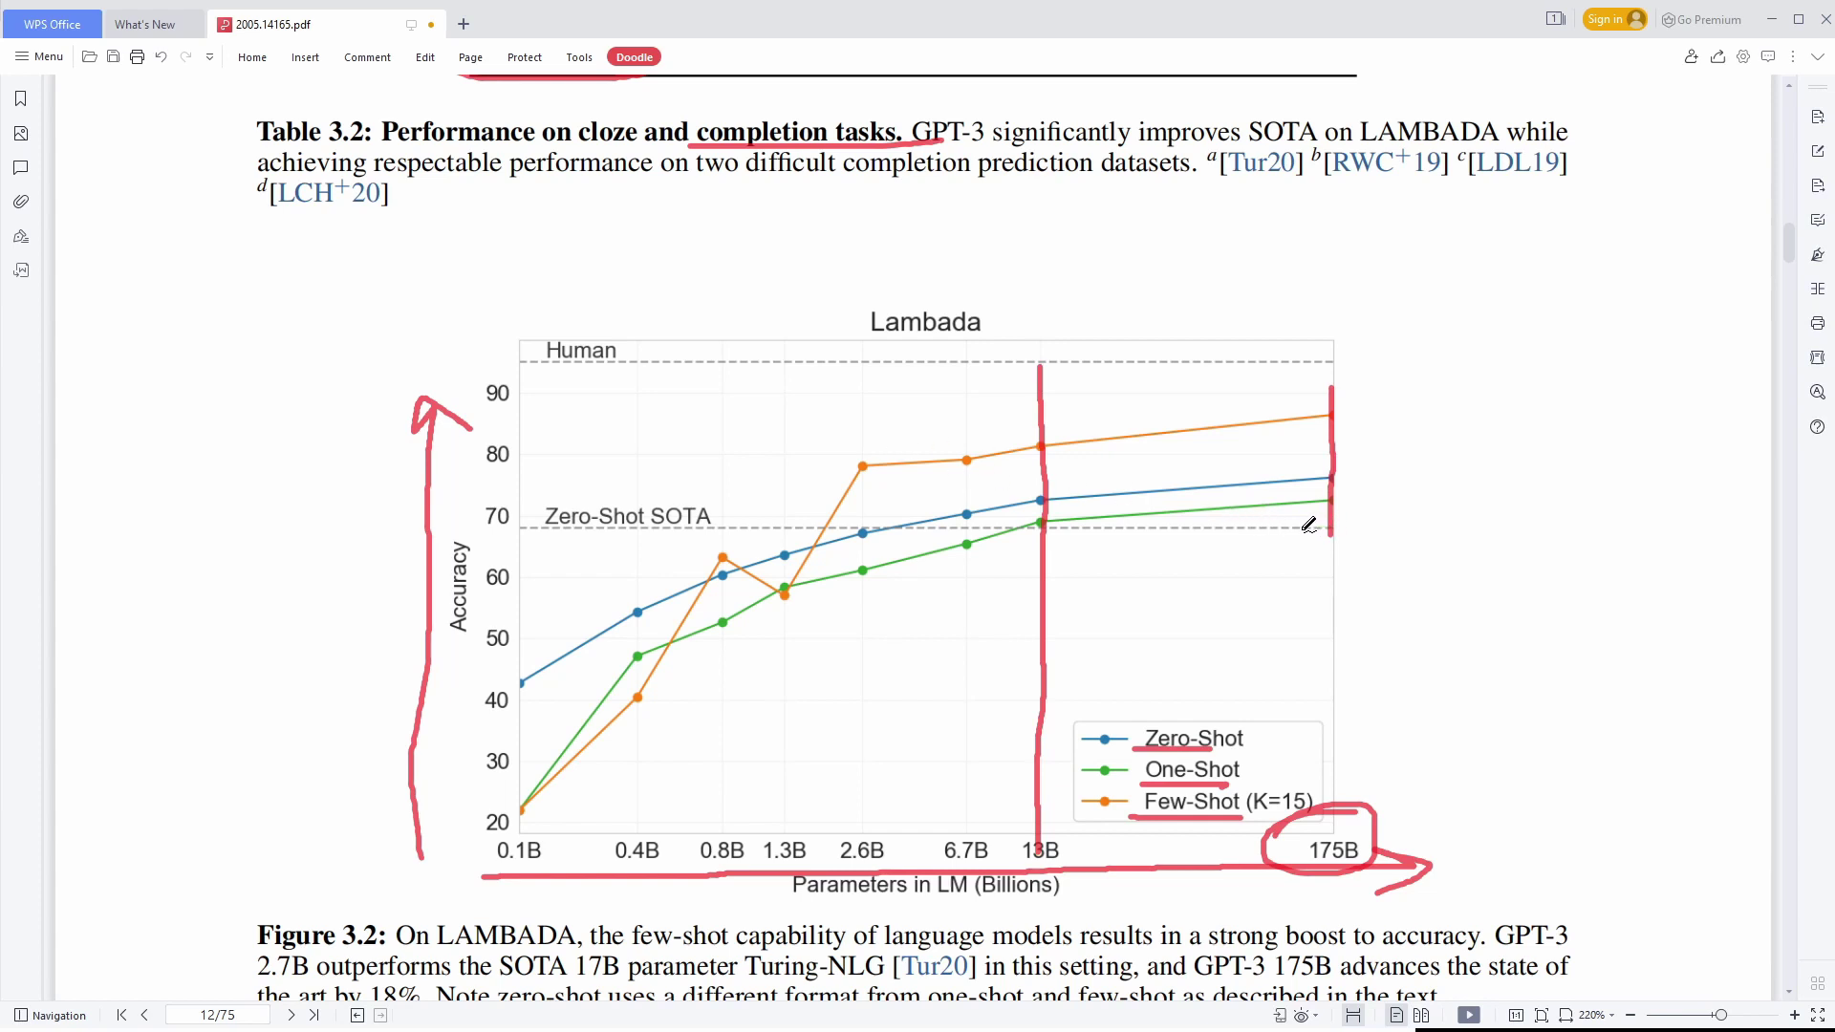
drag(1289, 528, 1381, 527)
mouse_move(1329, 398)
mouse_down()
mouse_move(1351, 413)
mouse_move(1306, 418)
mouse_move(1342, 403)
mouse_up()
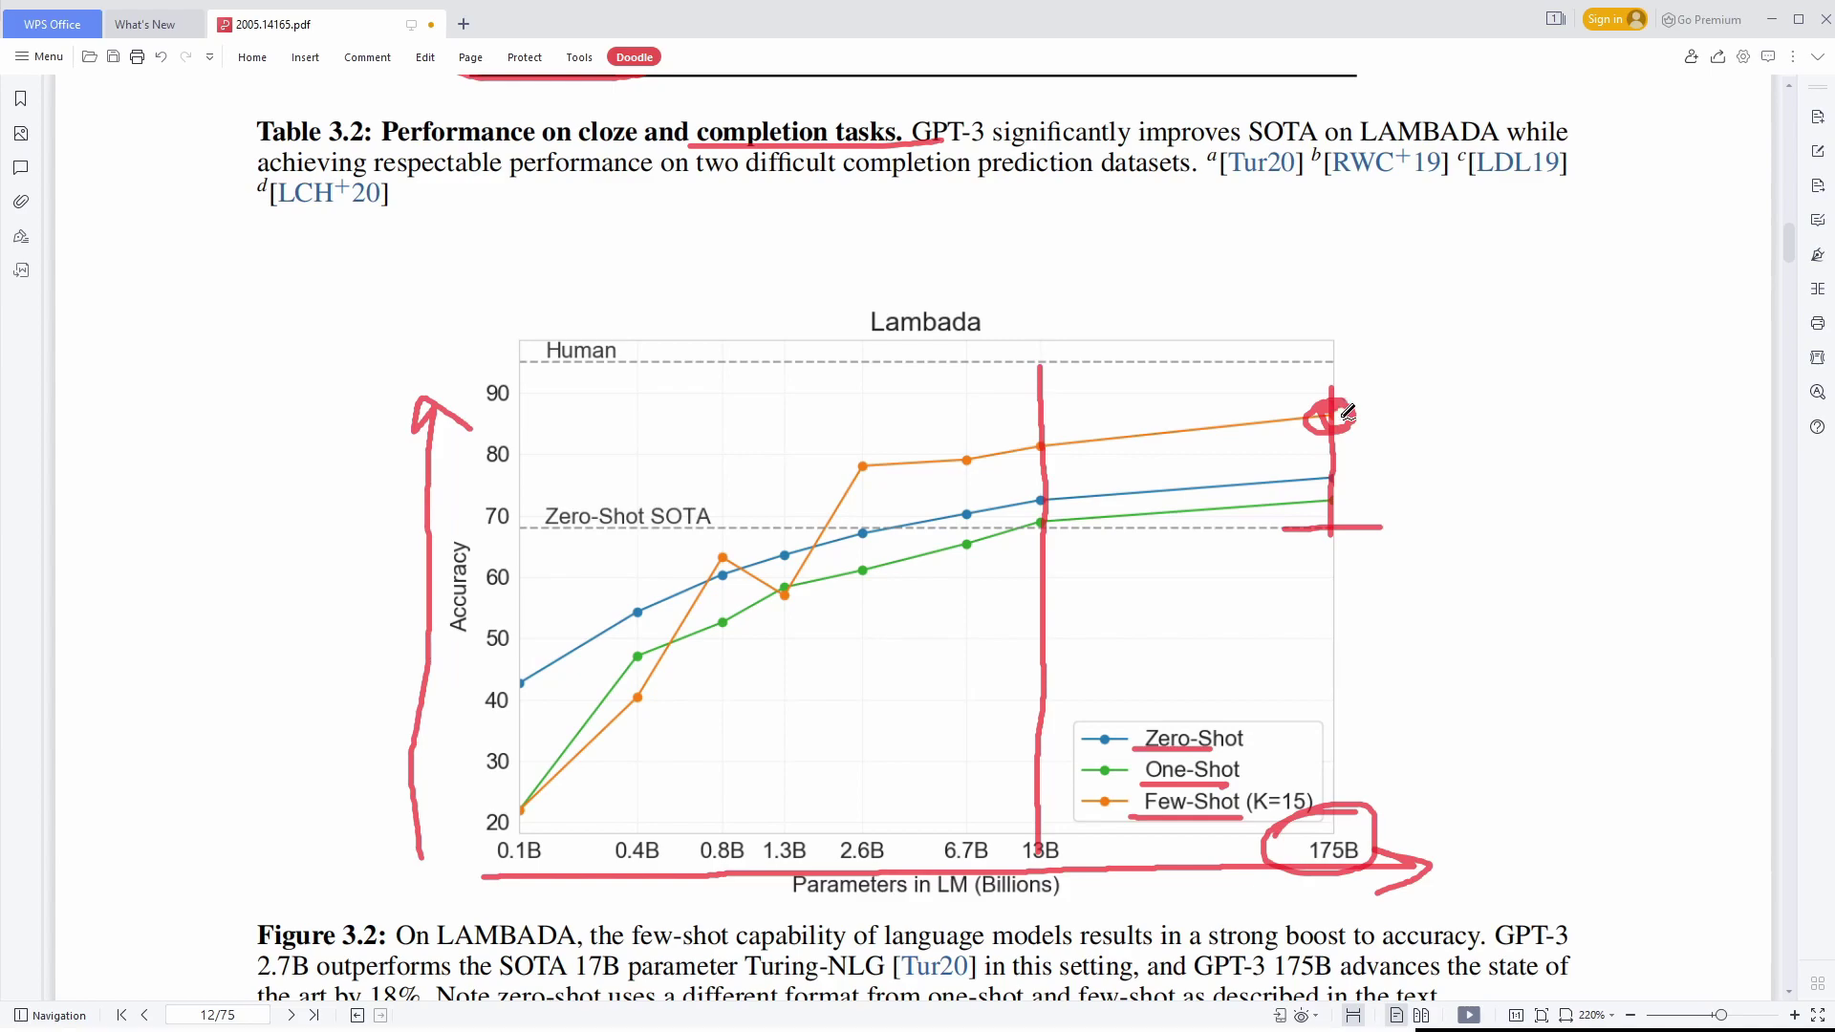
- On page 15's Figure 3.4, underline the French and German legend entries and circle the top 175B points
scroll(1448, 490, down, 20)
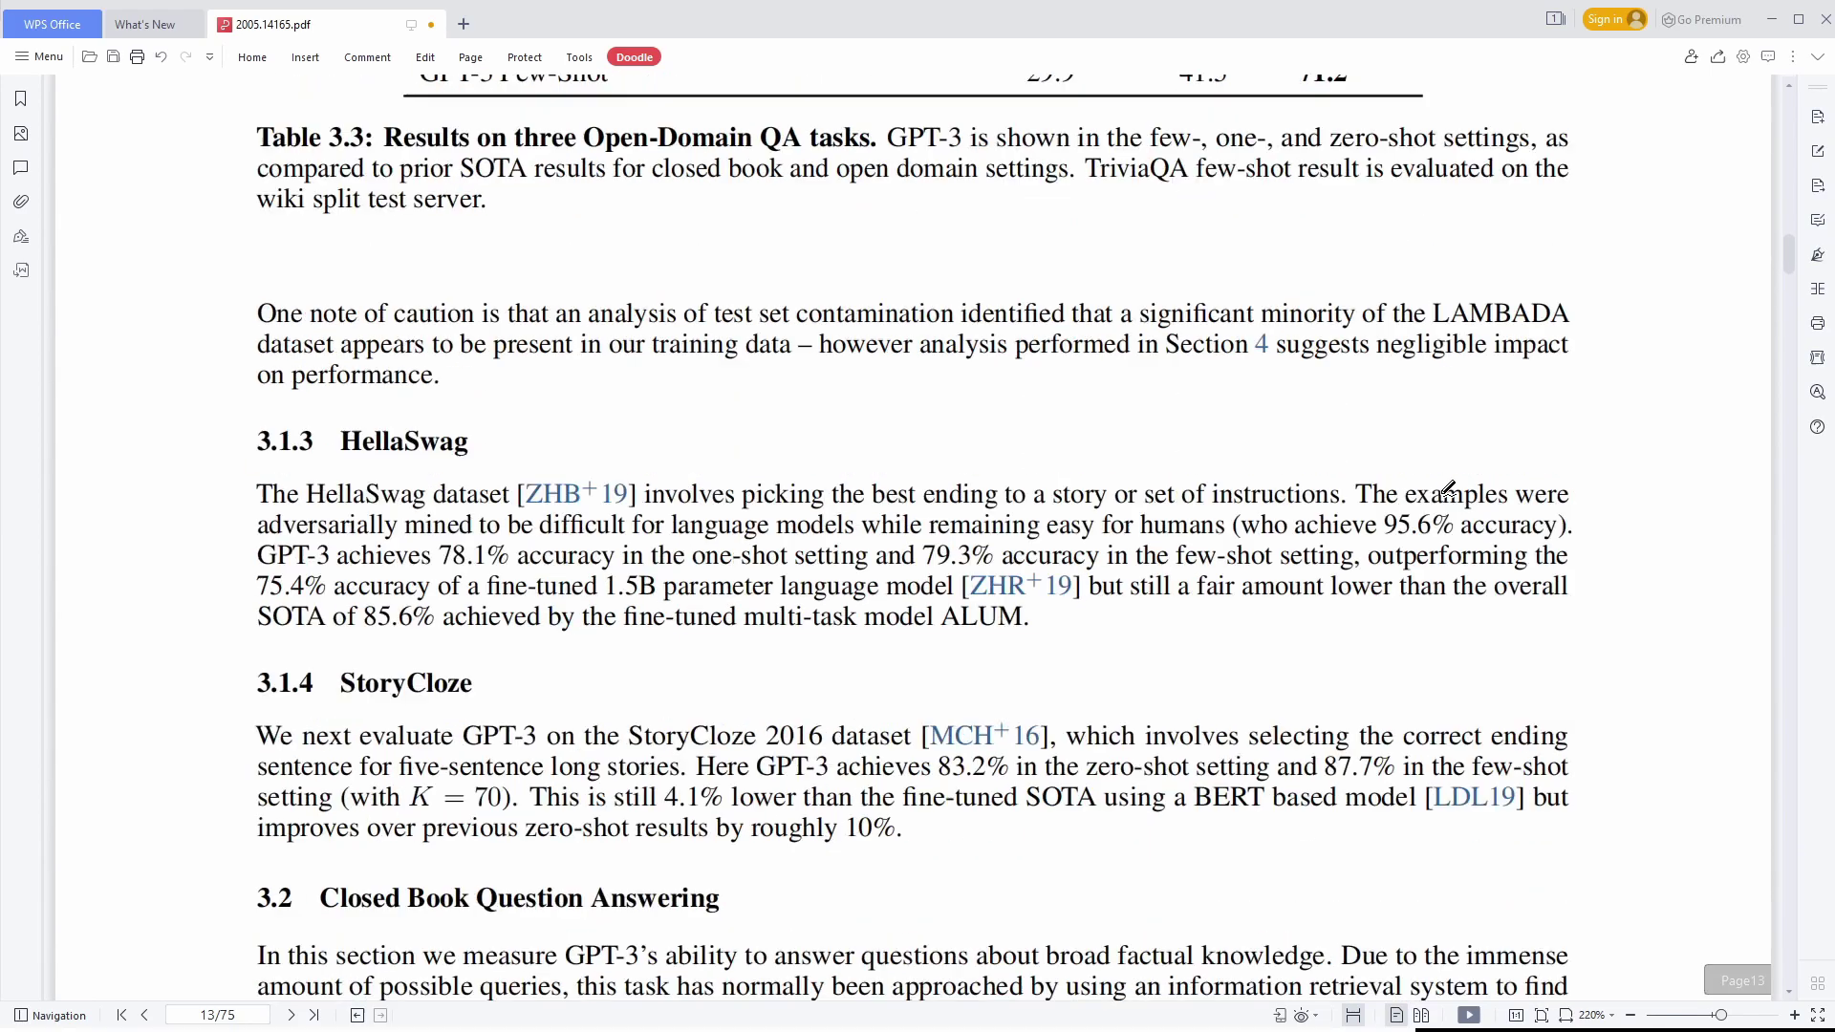
scroll(1448, 489, down, 20)
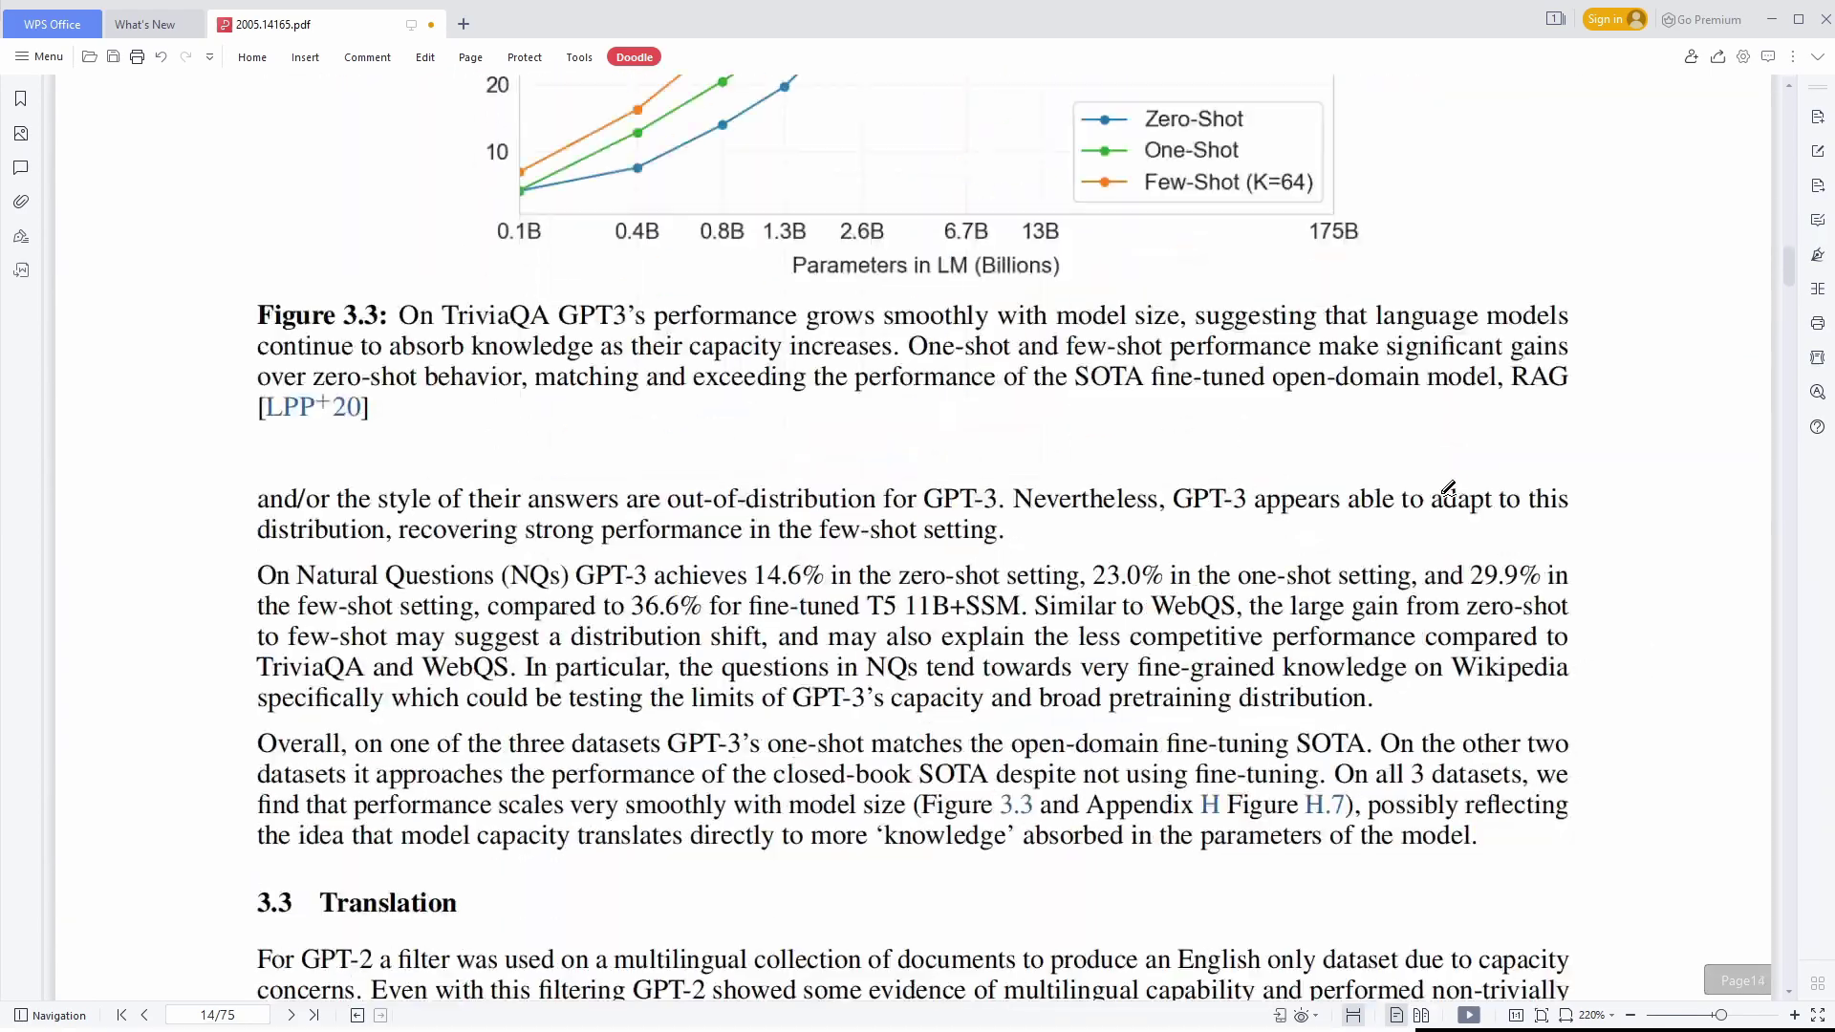
scroll(1448, 489, down, 20)
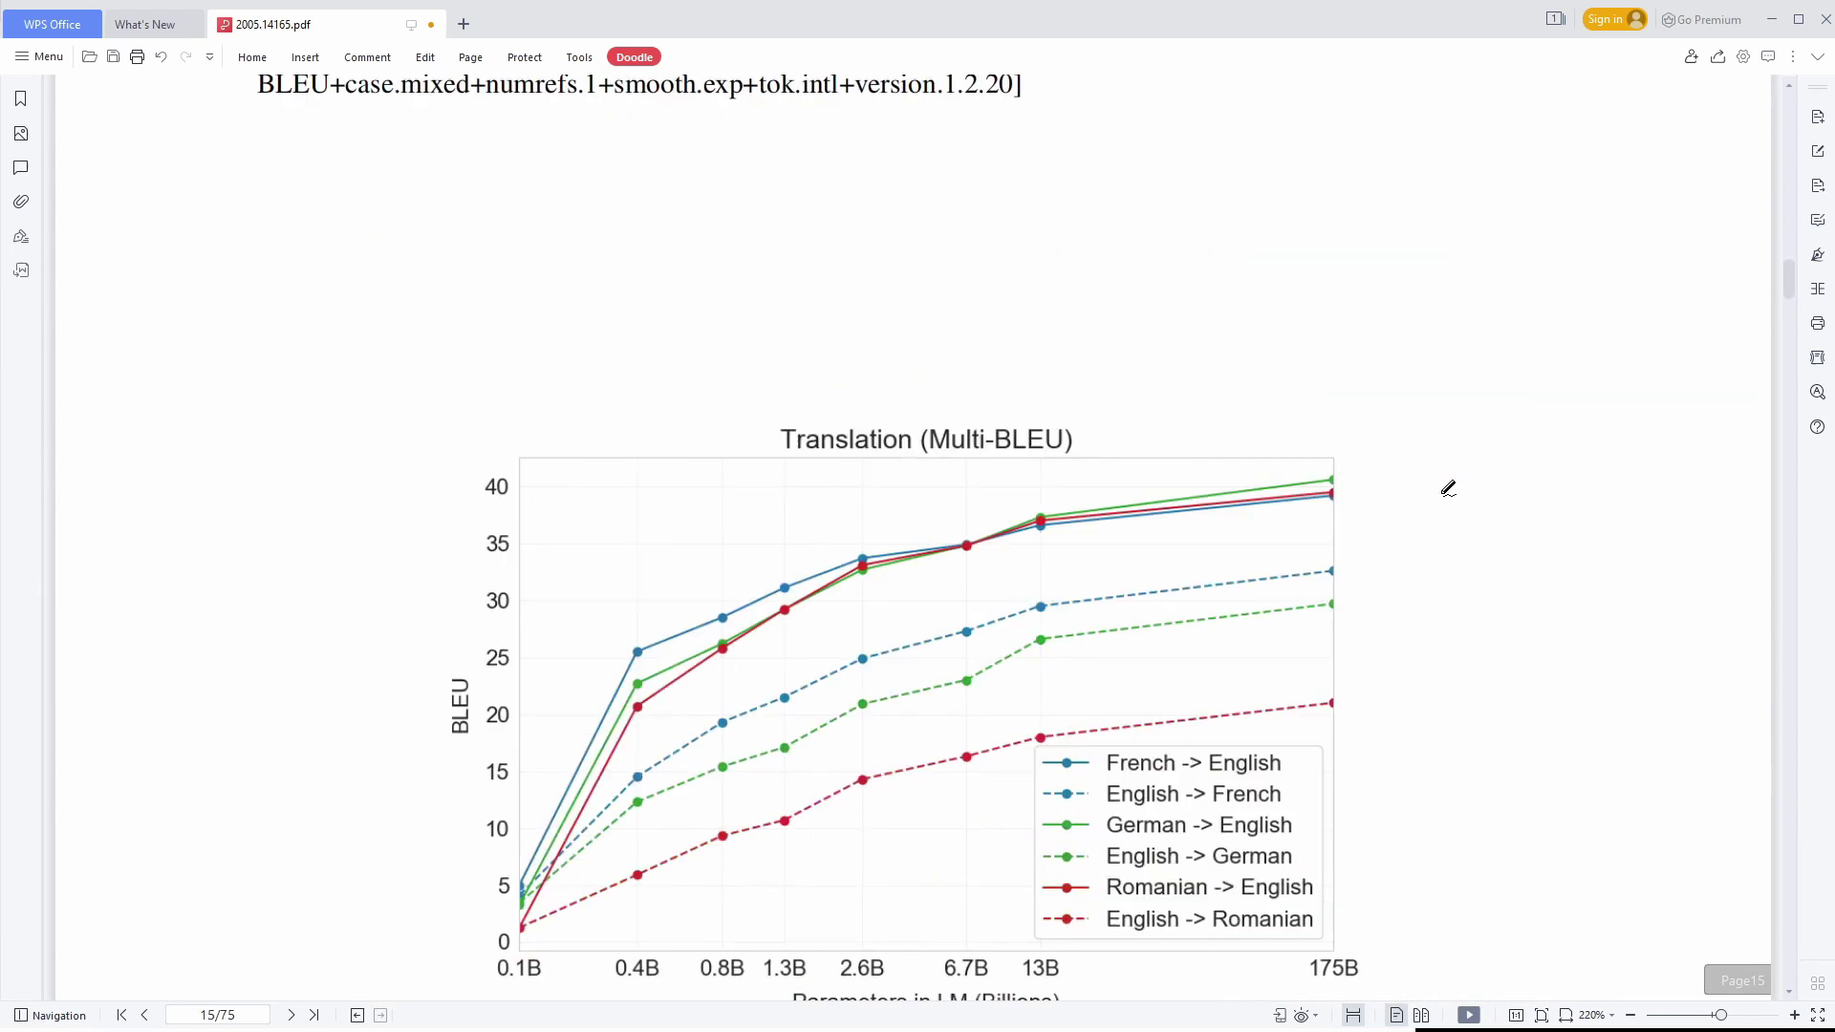
scroll(1448, 489, down, 3)
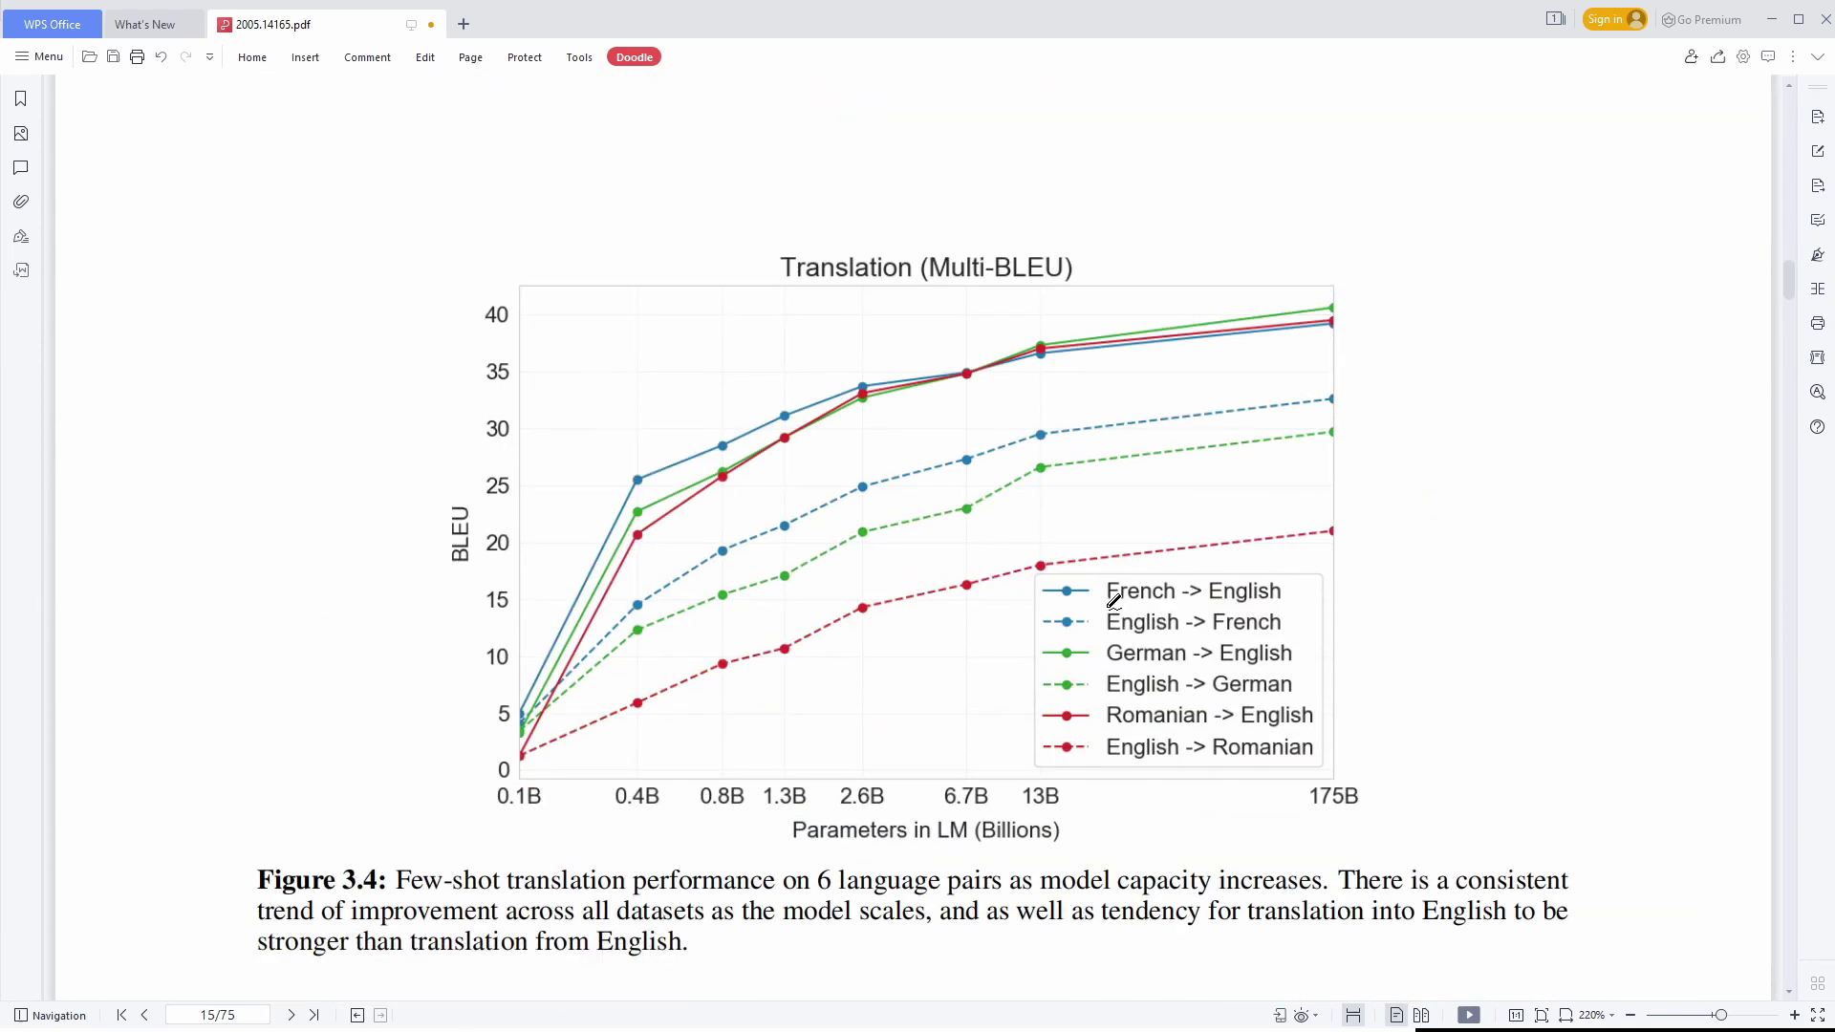
drag(1099, 604, 1214, 604)
mouse_move(1102, 636)
mouse_down()
mouse_move(1185, 636)
mouse_move(1174, 673)
mouse_up()
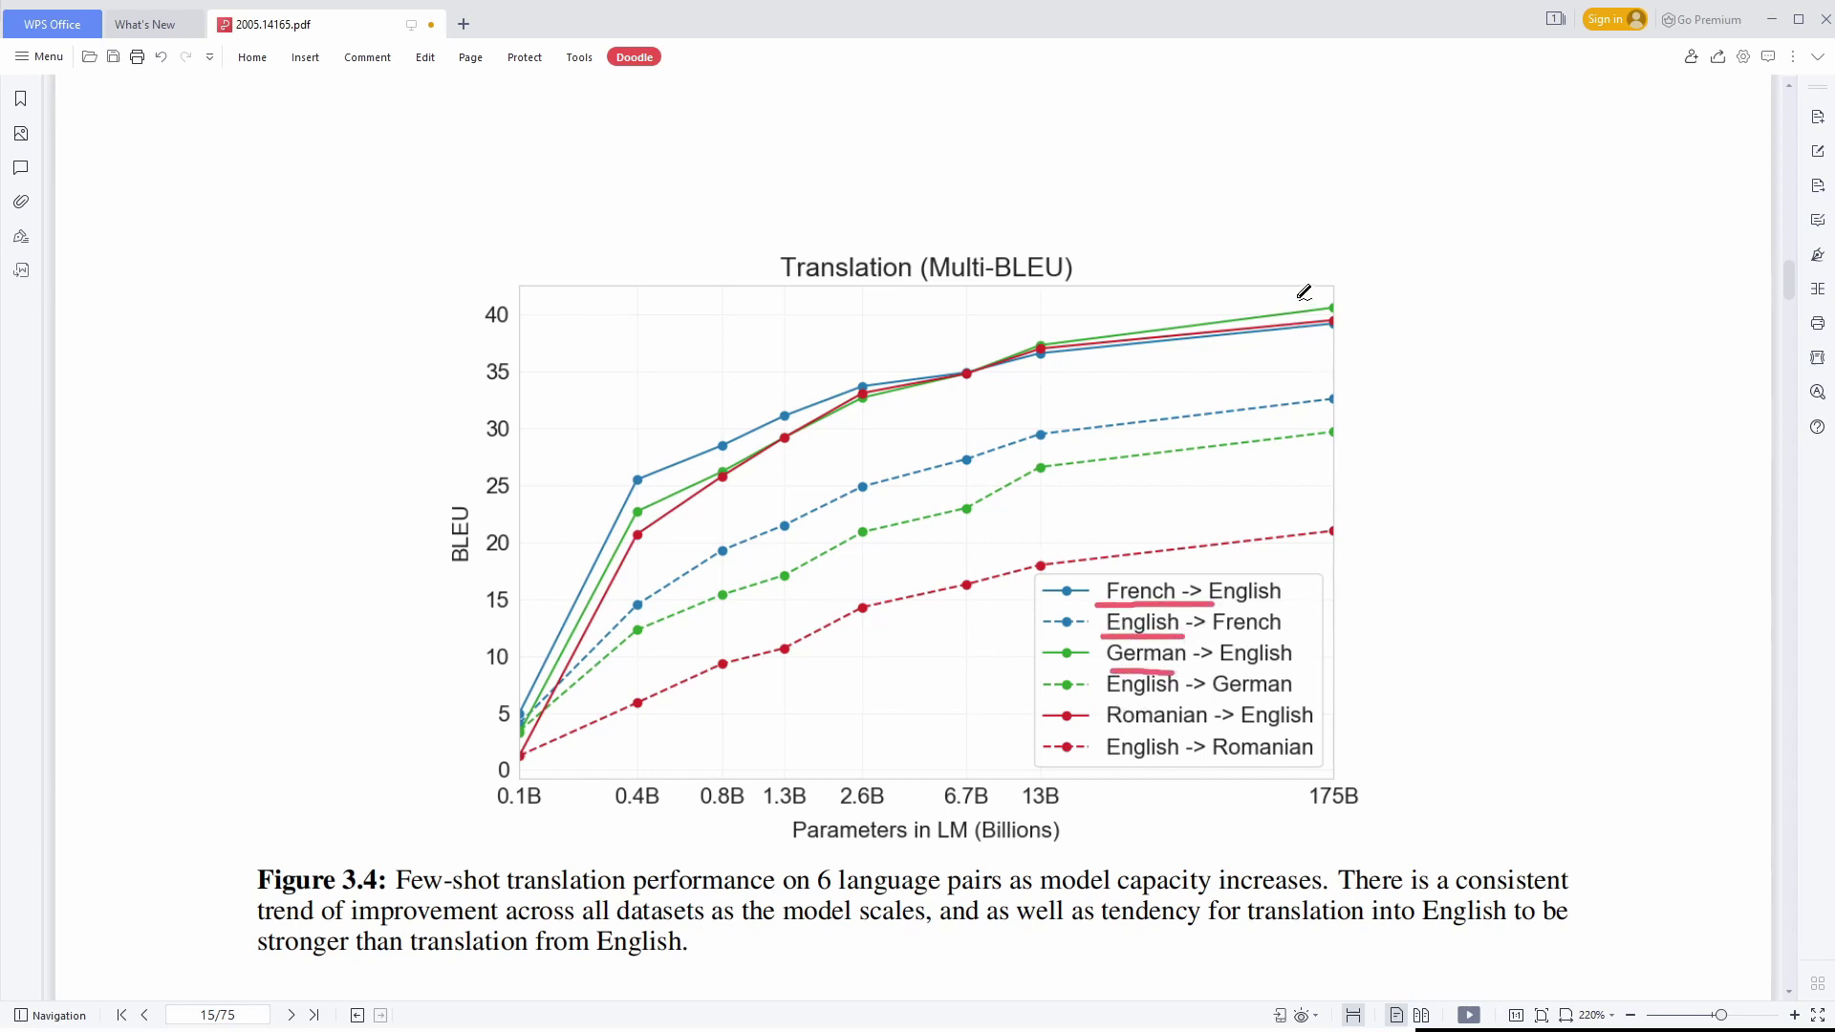
mouse_move(1297, 300)
mouse_down()
mouse_move(1311, 293)
mouse_move(1305, 356)
mouse_move(1340, 293)
mouse_up()
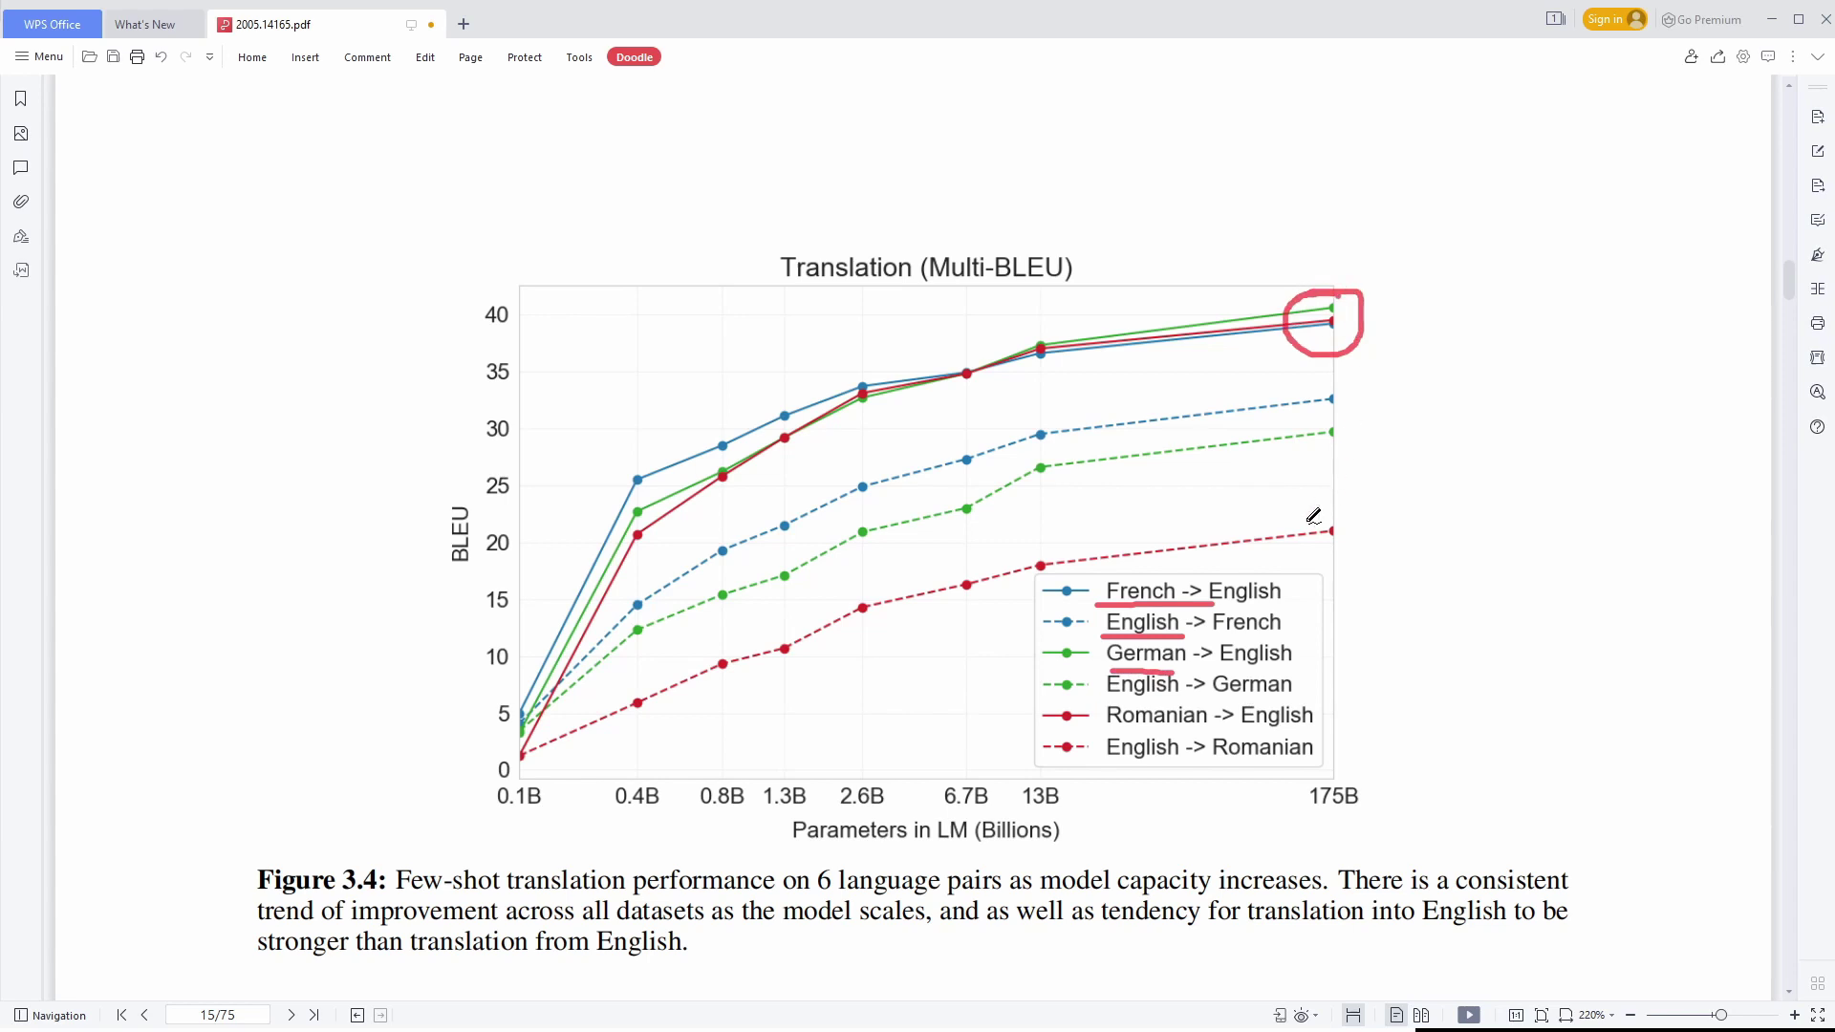
mouse_move(1302, 526)
mouse_down()
mouse_move(1327, 503)
mouse_move(1293, 550)
mouse_move(1336, 505)
mouse_up()
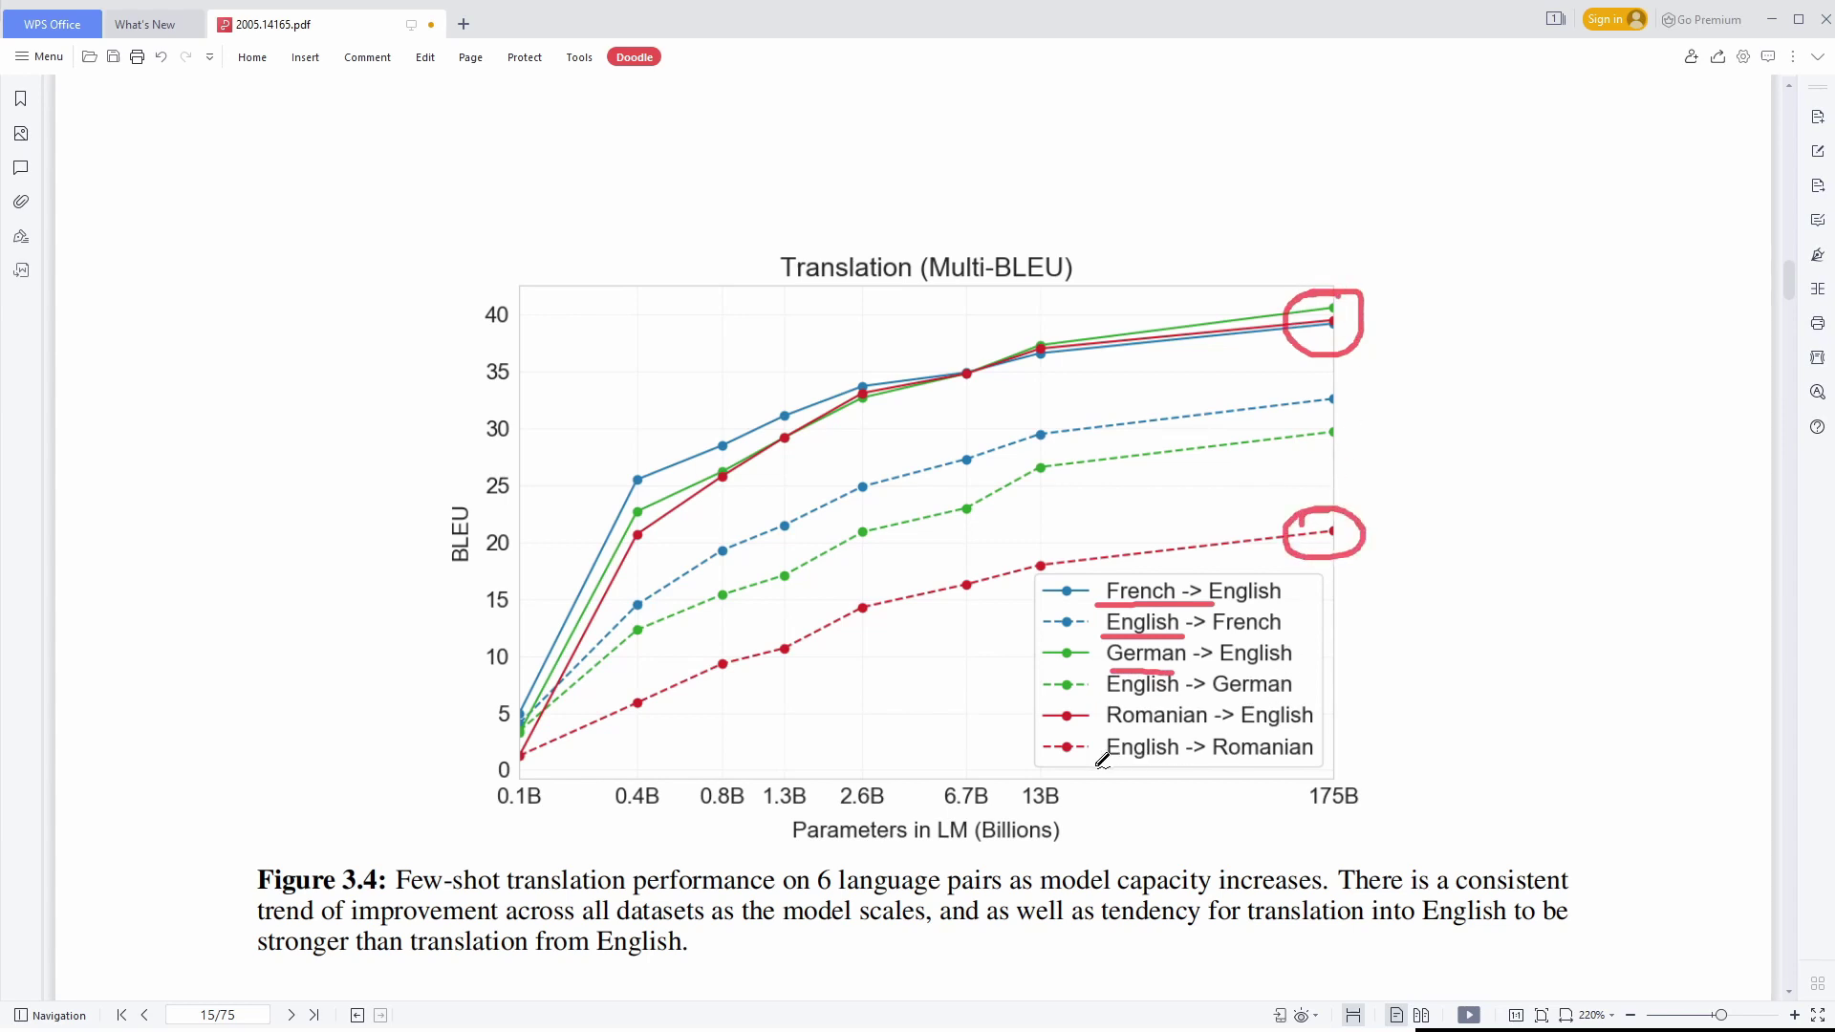
- Underline English -> Romanian in the legend and circle the 175B points and x-axis label
drag(1094, 766, 1318, 765)
mouse_move(1297, 292)
mouse_down()
mouse_move(1367, 349)
mouse_move(1353, 281)
mouse_up()
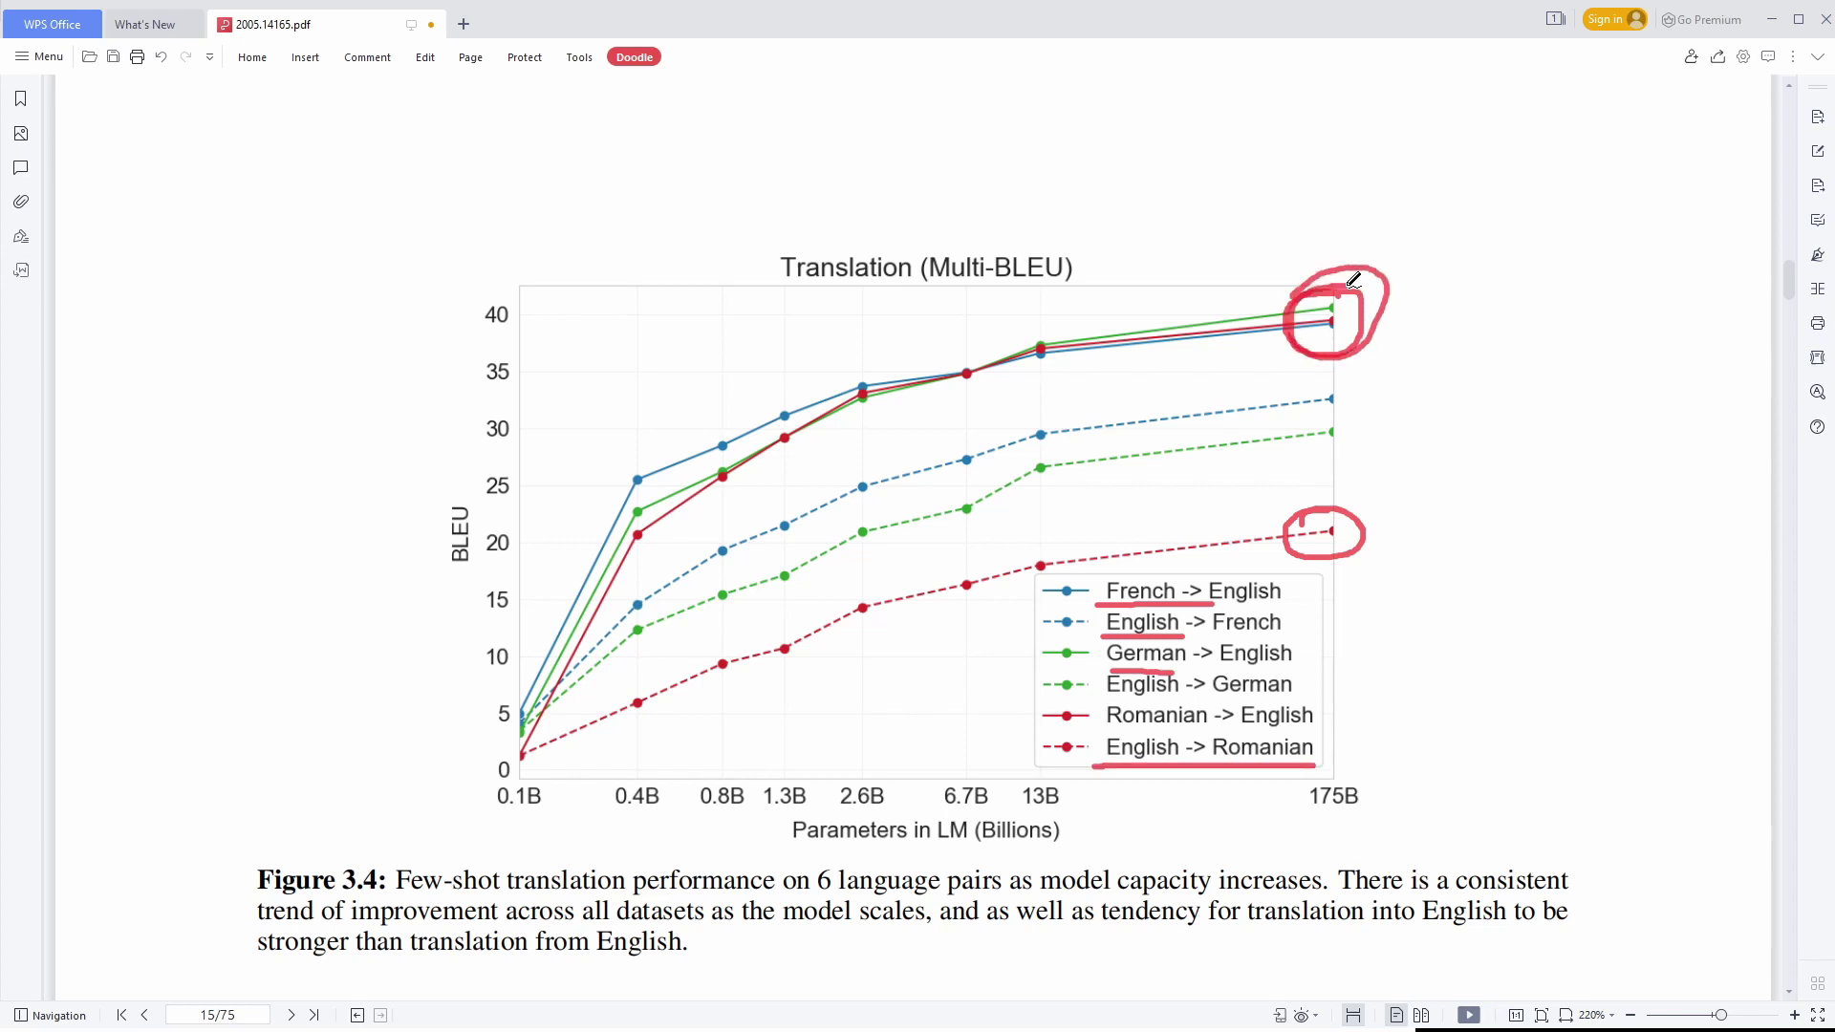
drag(1297, 791, 1323, 757)
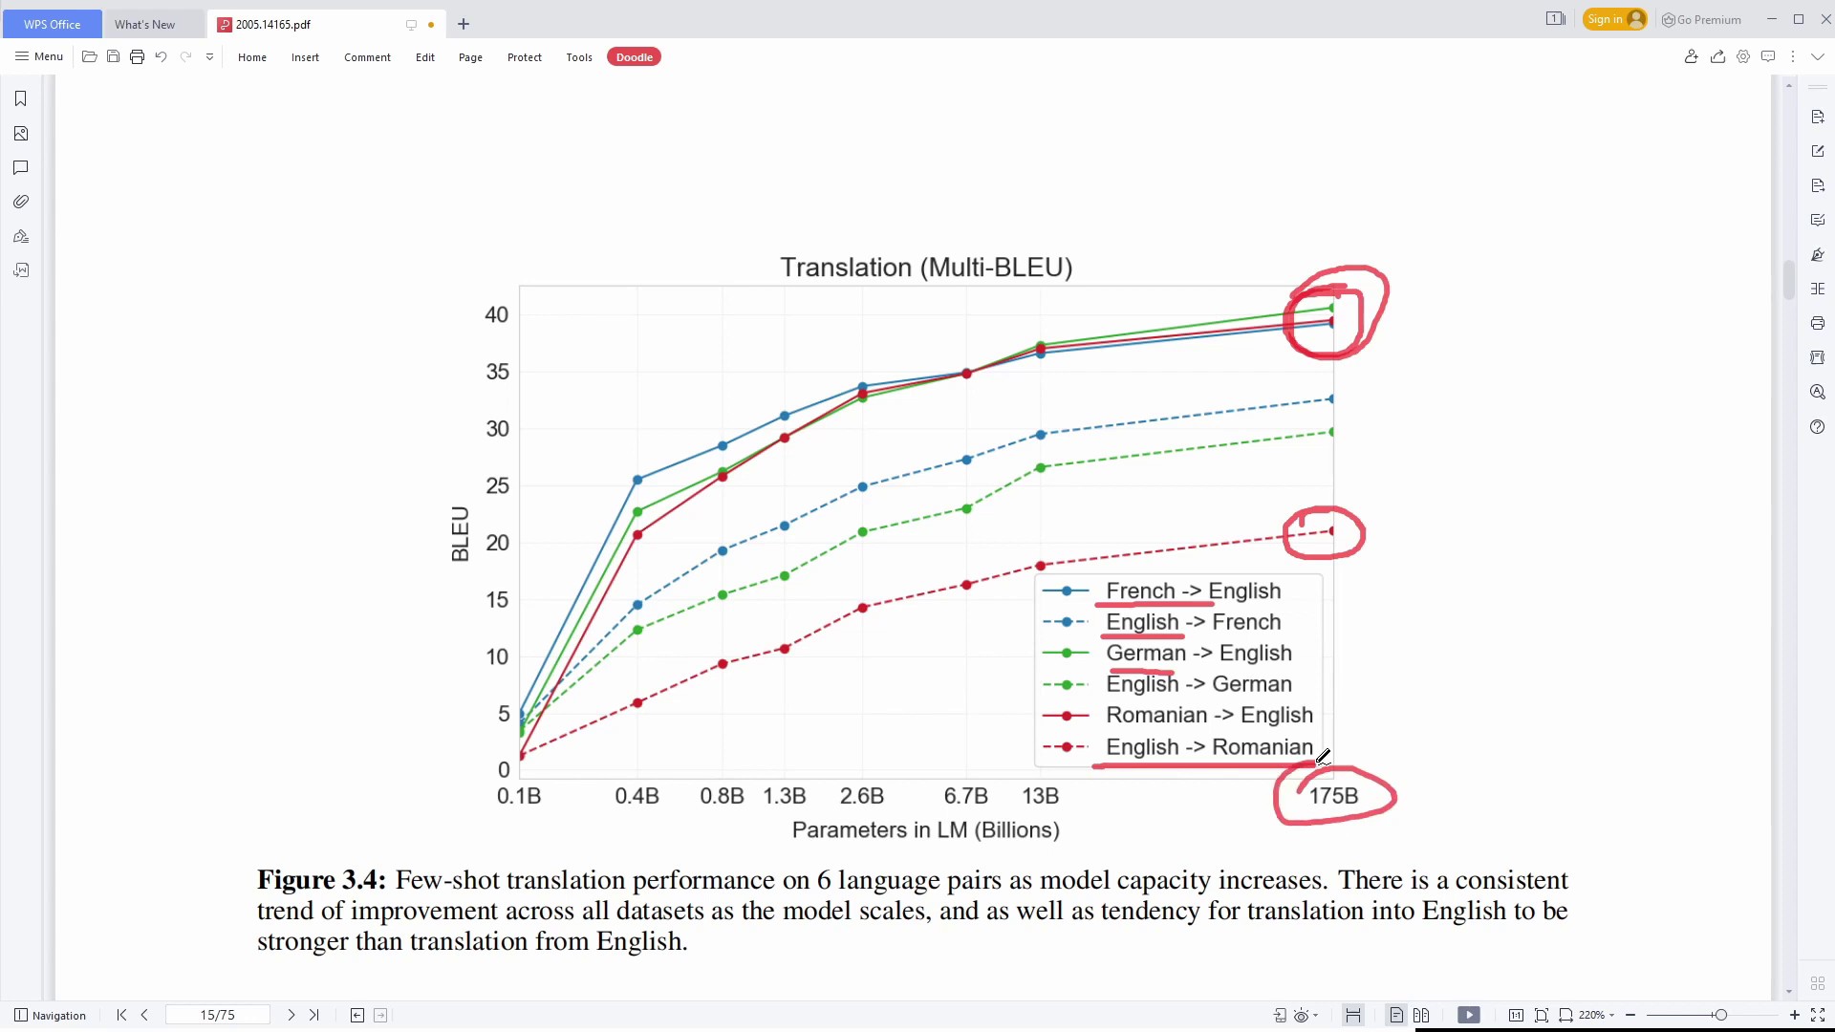
scroll(1324, 760, down, 12)
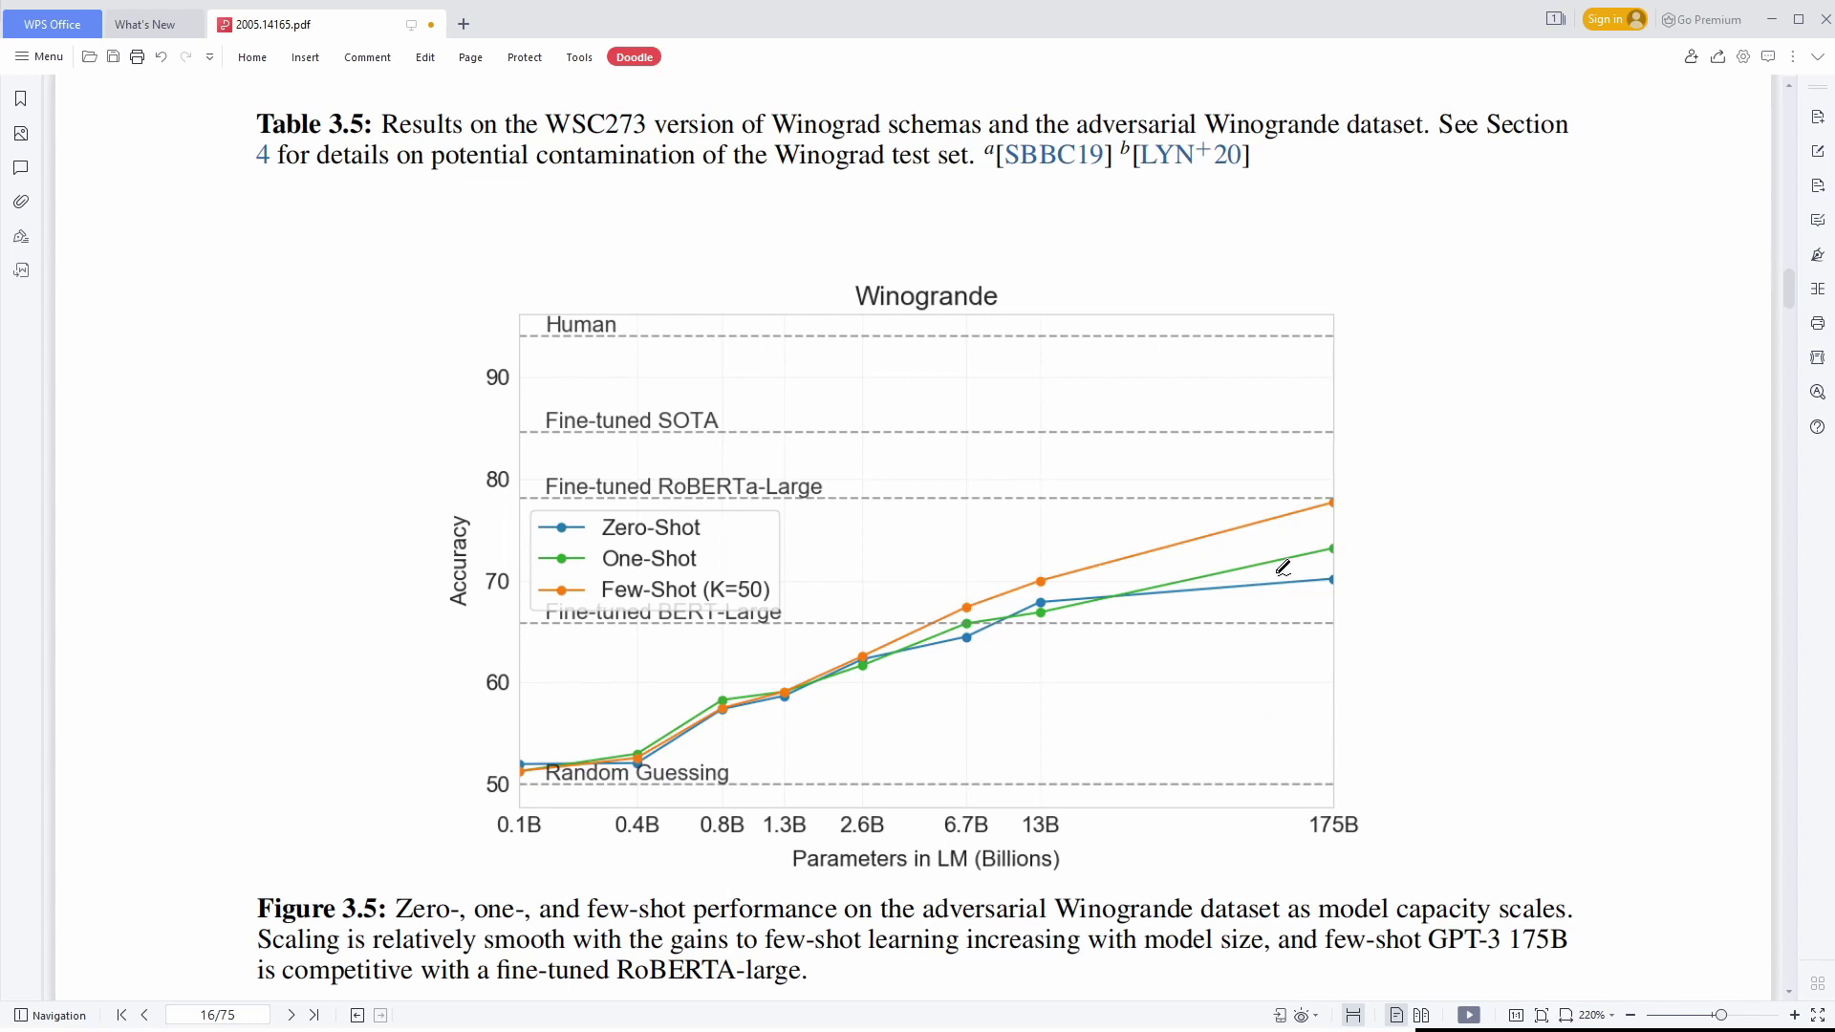
- Circle PhysicalQA's 13B and 175B data points and its 0.1B, 13B and 175B axis labels in red
scroll(1300, 643, down, 7)
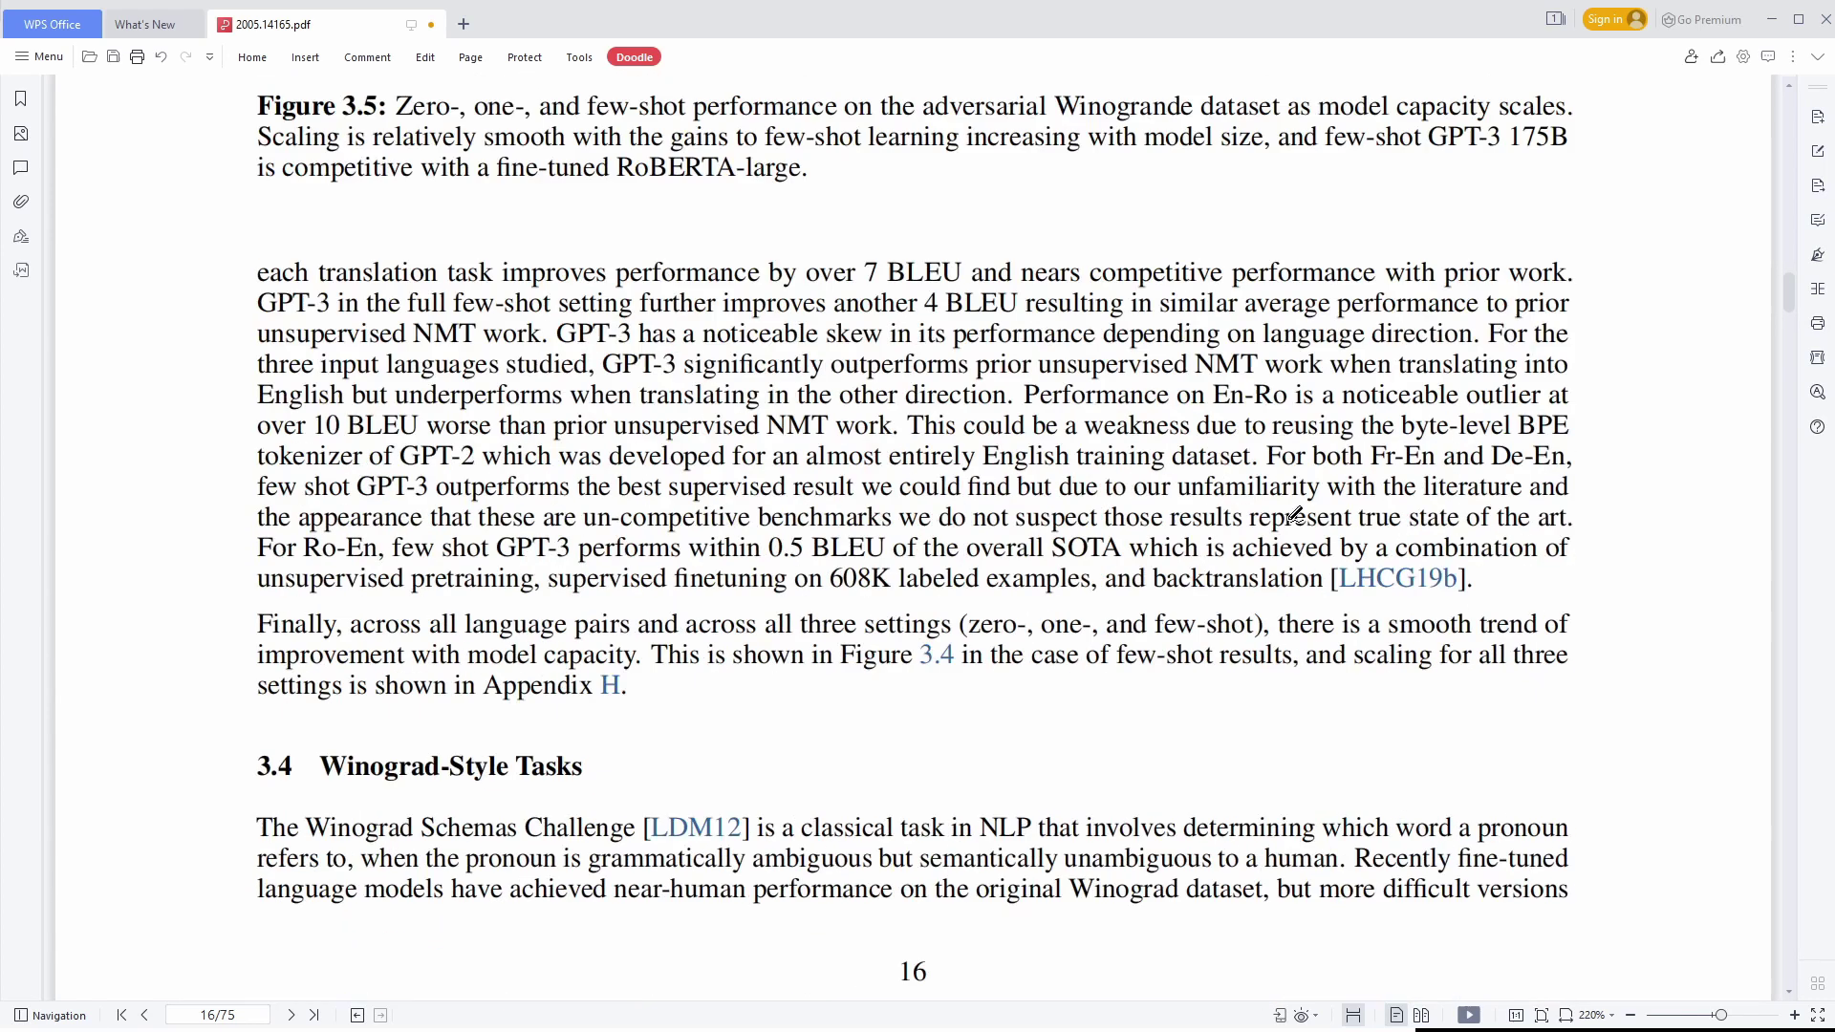
scroll(1296, 516, down, 12)
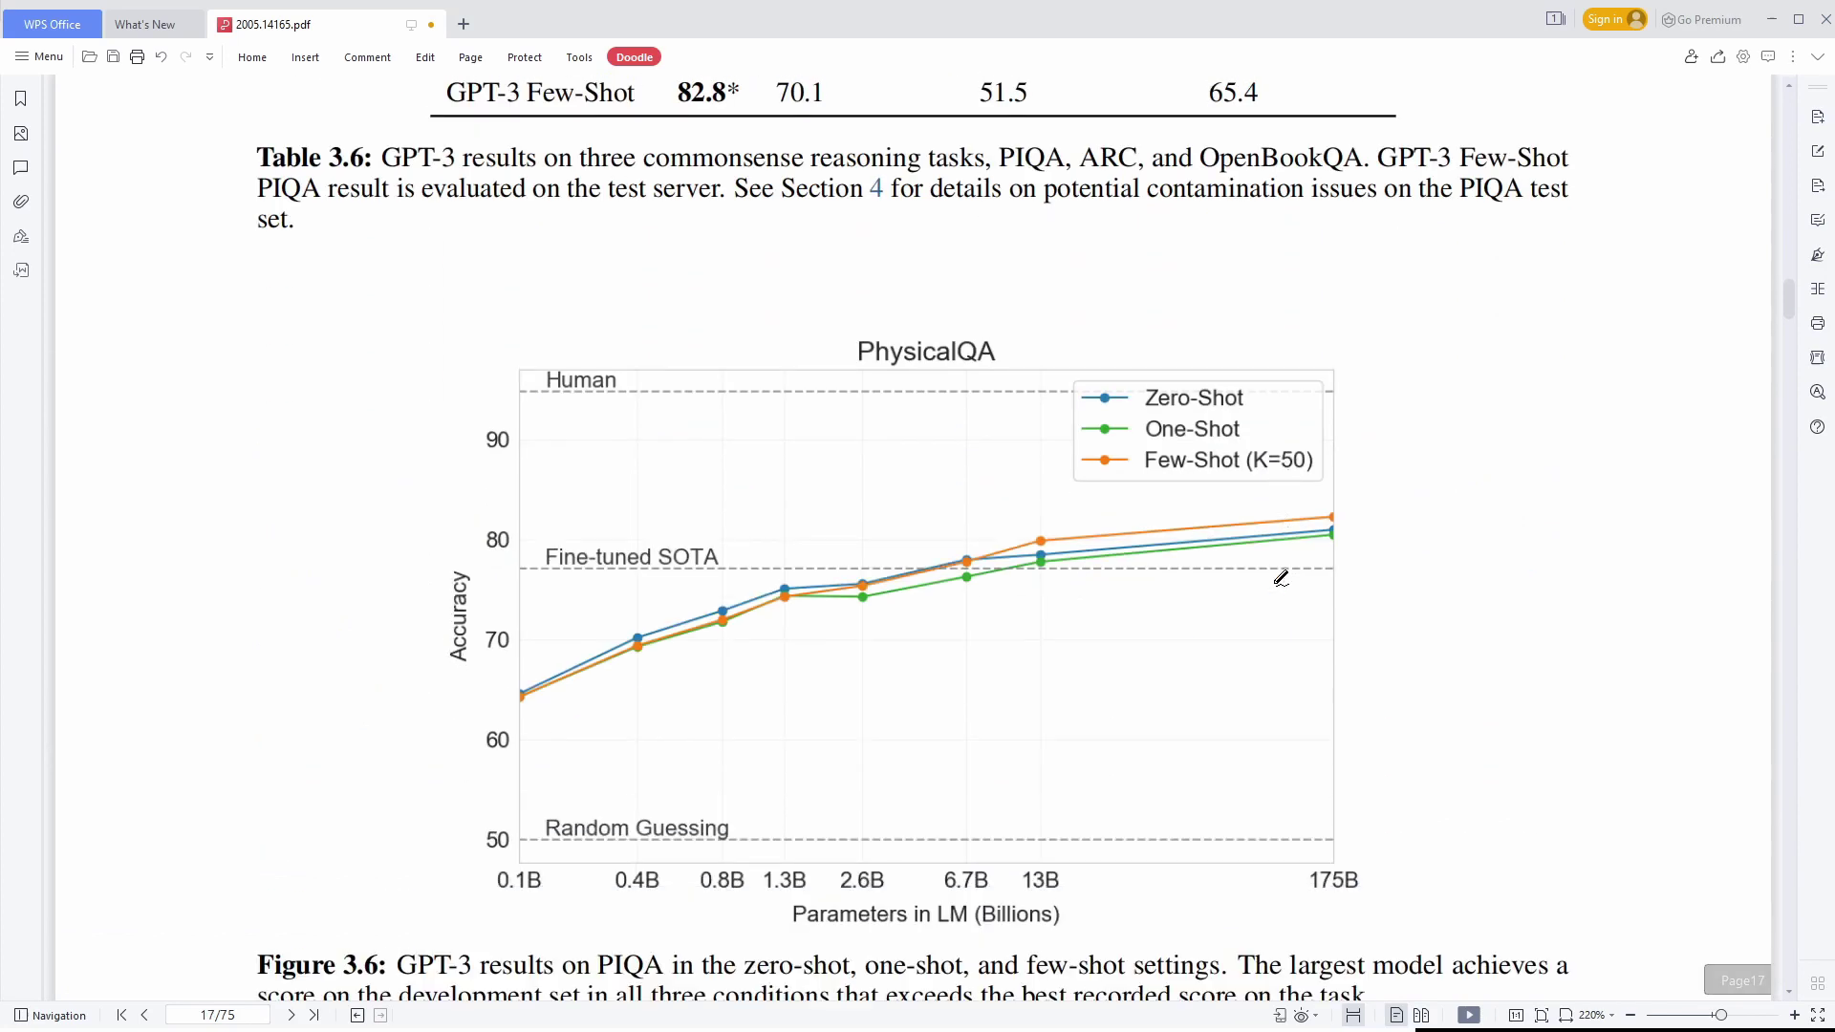
drag(1063, 390, 1396, 389)
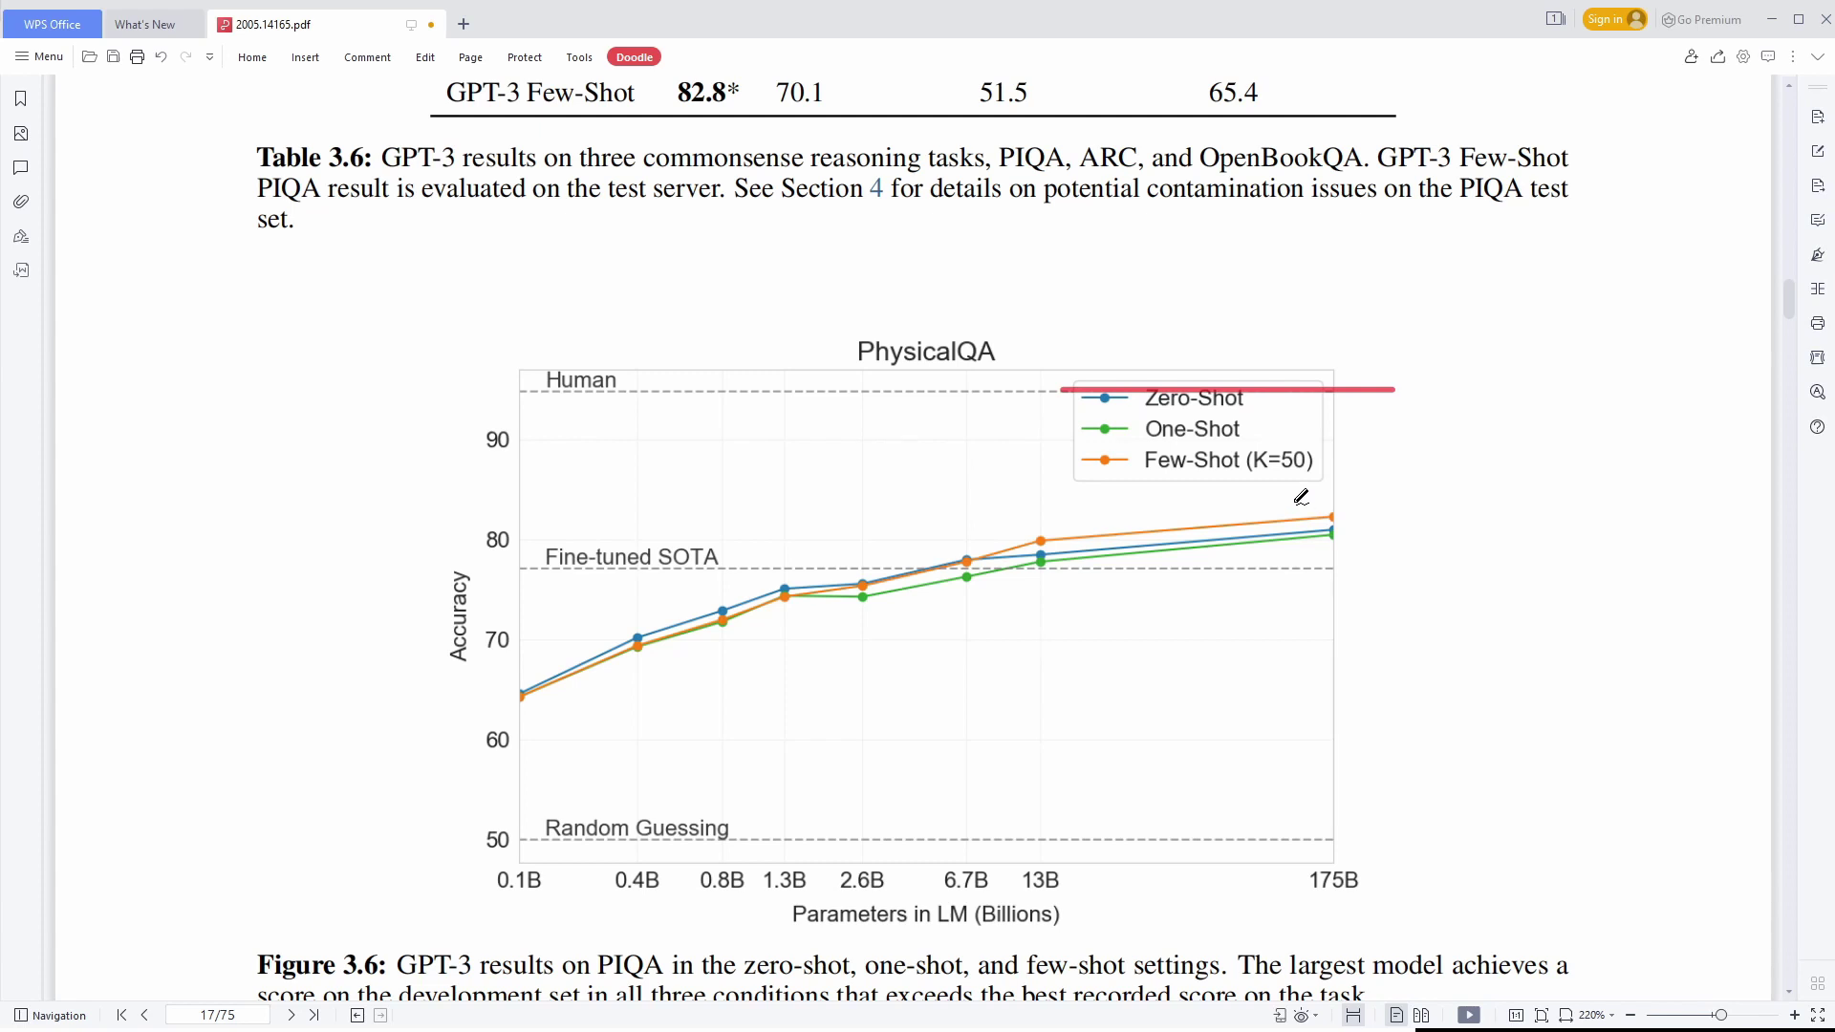
mouse_move(1300, 498)
mouse_down()
mouse_move(1381, 571)
mouse_move(1327, 506)
mouse_up()
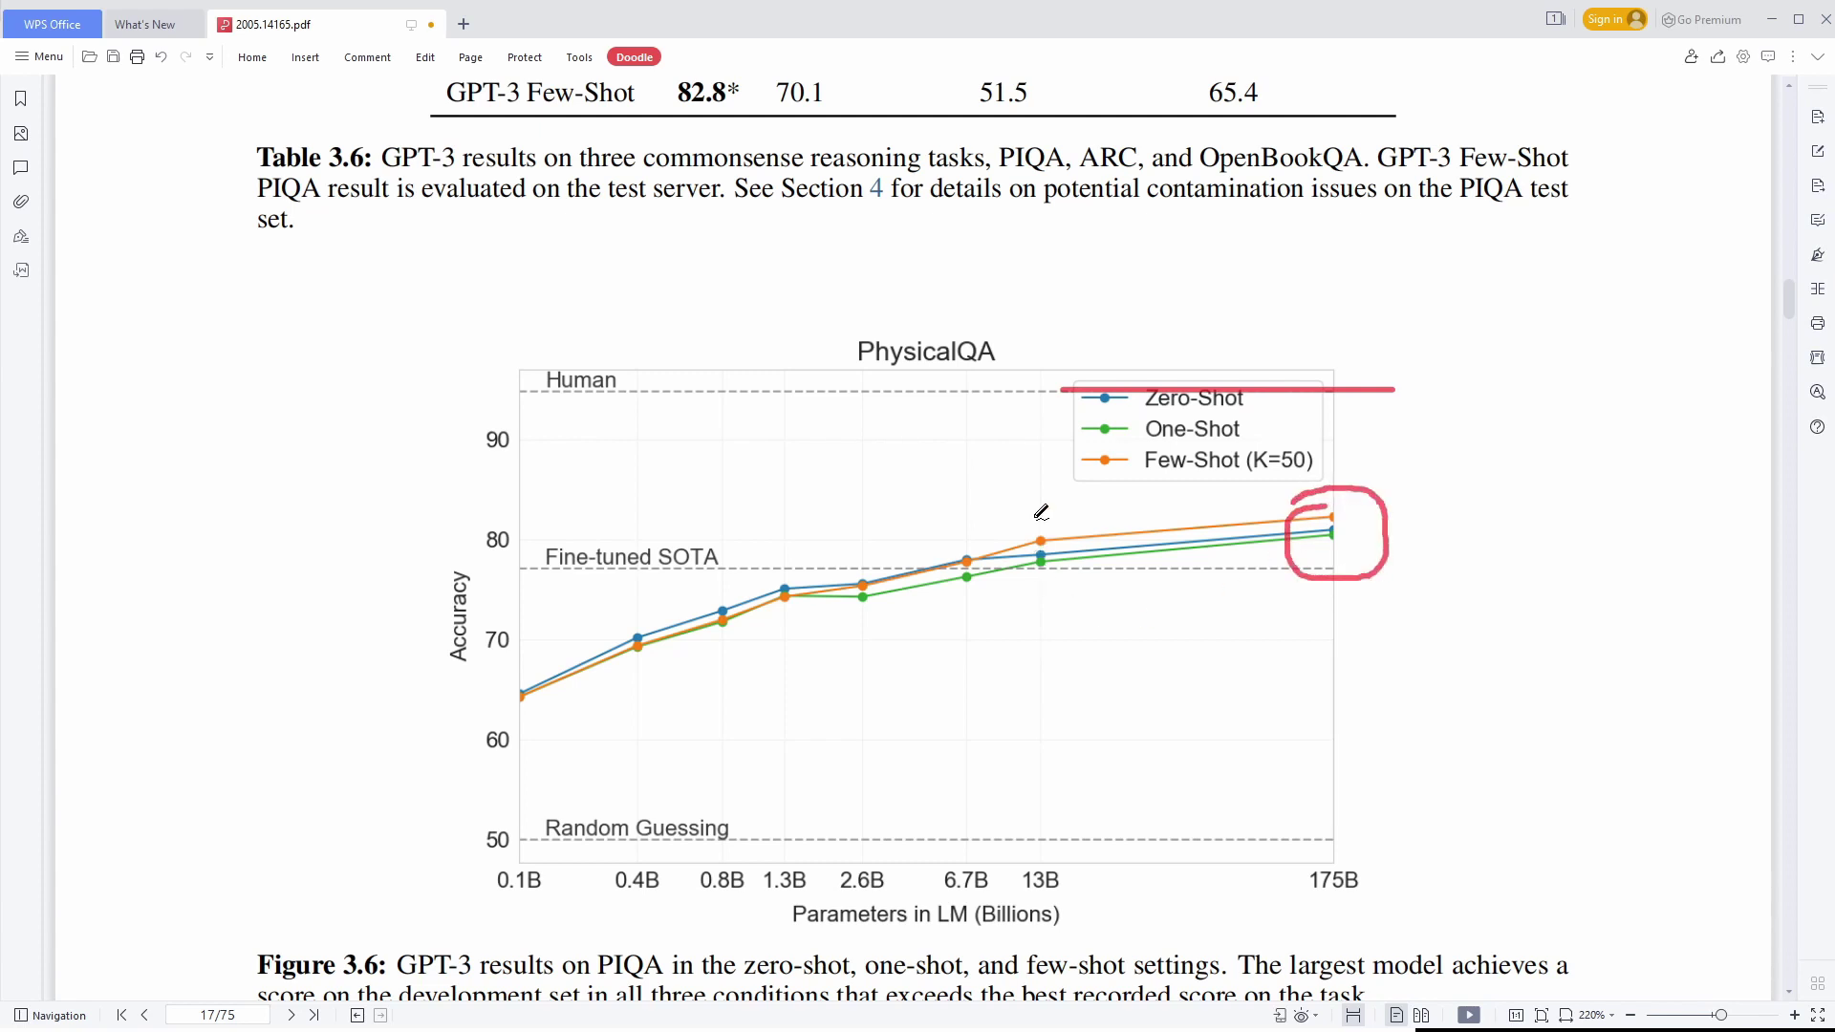
mouse_move(1040, 516)
mouse_down()
mouse_move(1080, 563)
mouse_move(1035, 523)
mouse_up()
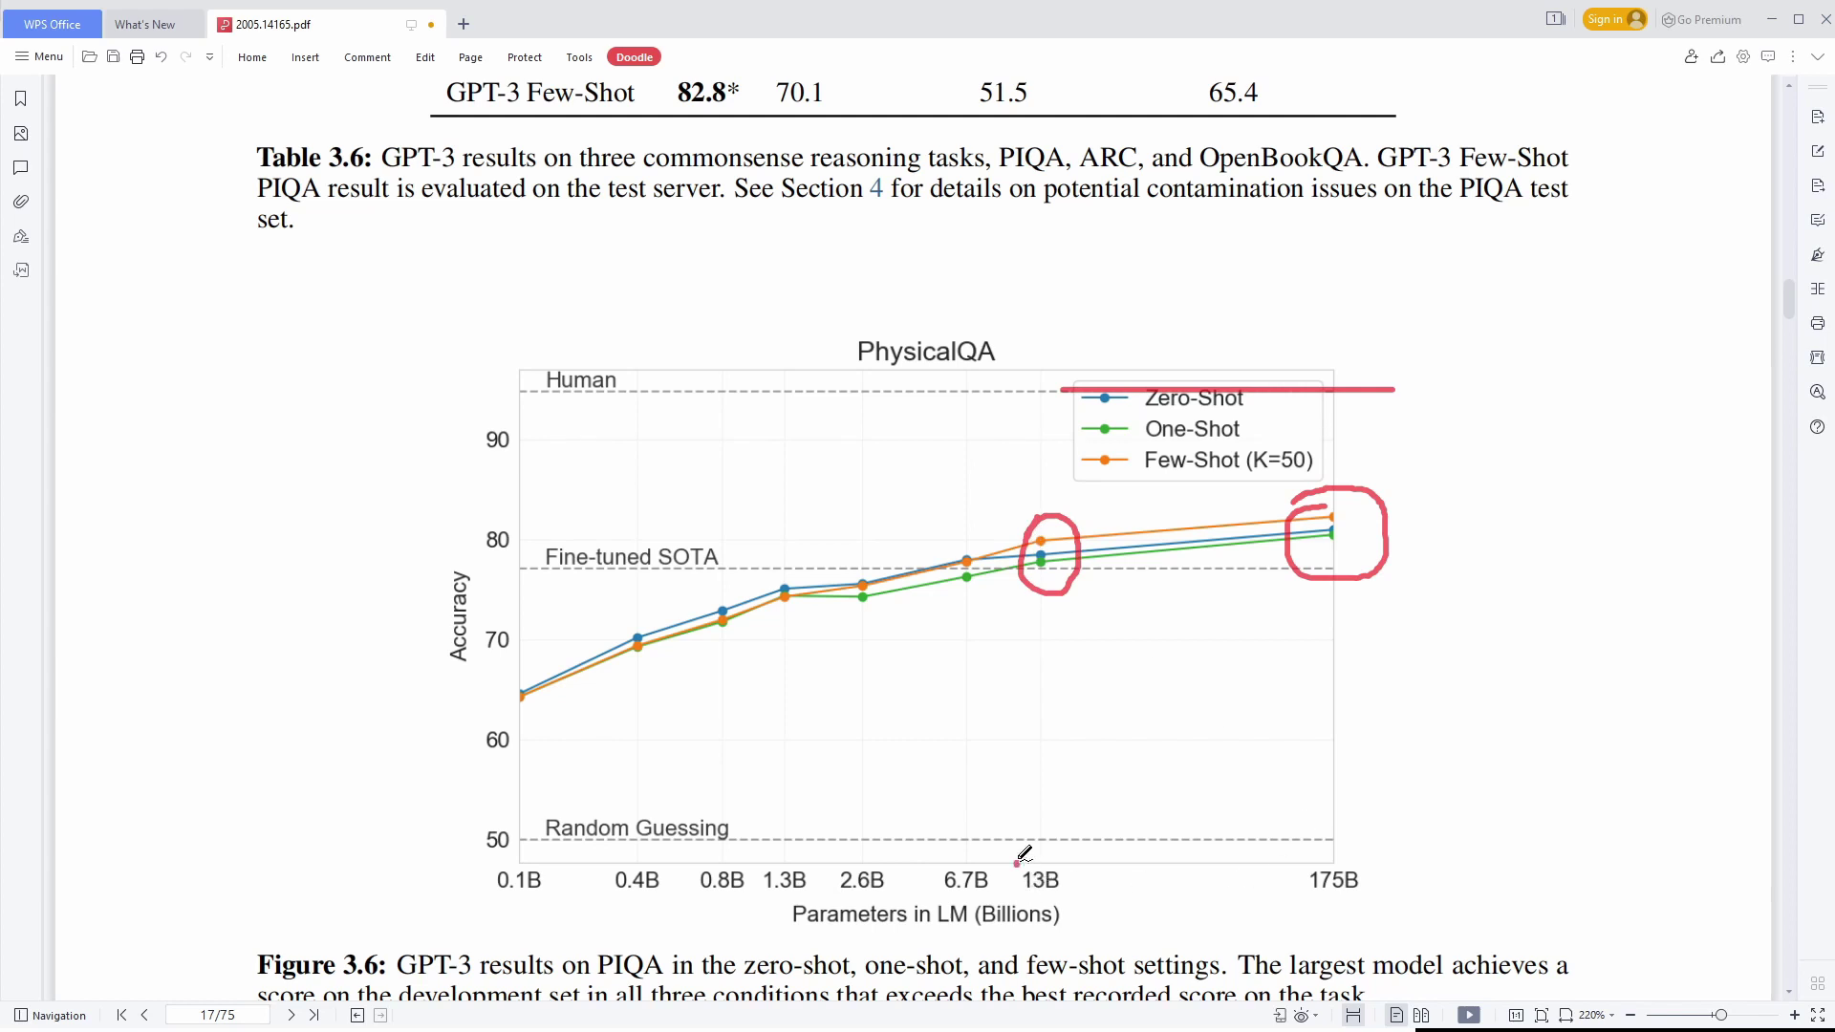
drag(1023, 854, 1049, 849)
mouse_move(1311, 859)
mouse_down()
mouse_move(1276, 894)
mouse_move(1349, 843)
mouse_up()
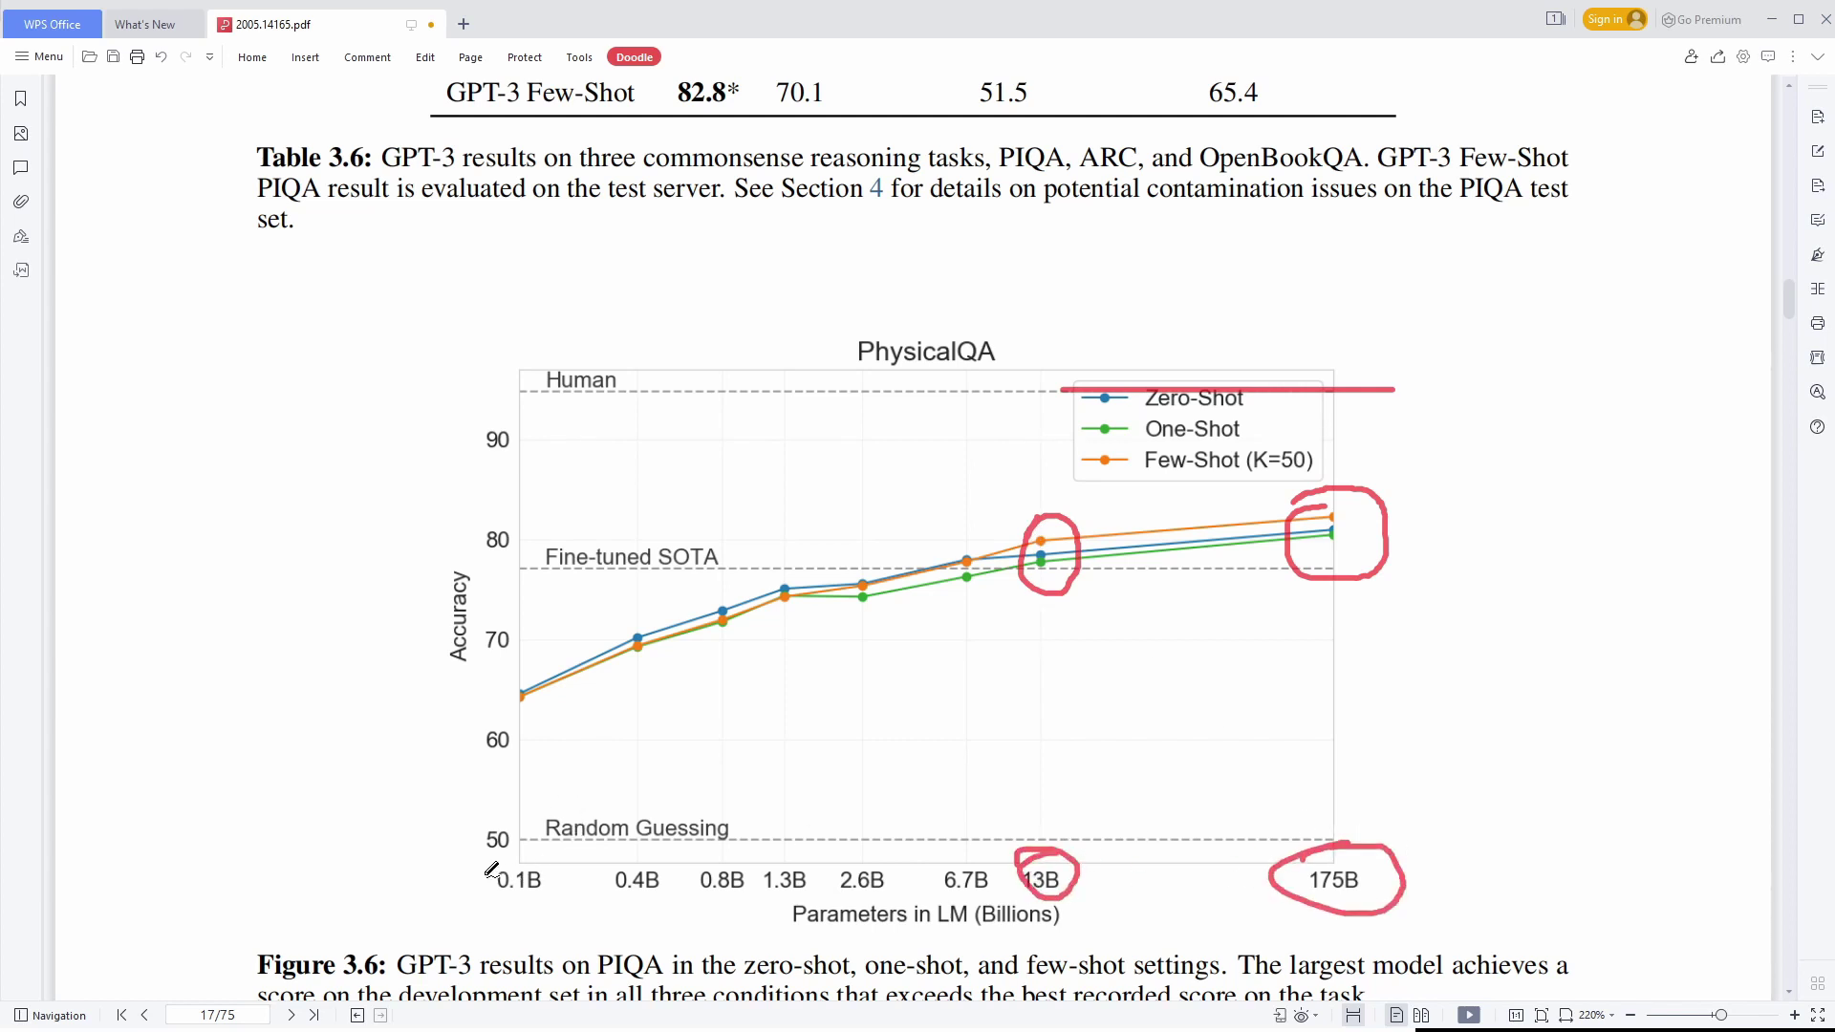
mouse_move(491, 872)
mouse_down()
mouse_move(535, 916)
mouse_move(566, 843)
mouse_move(450, 841)
mouse_up()
- On page 22's Arithmetic chart, draw a red line at the 100 level and mark the 6.7B rise
scroll(459, 839, down, 10)
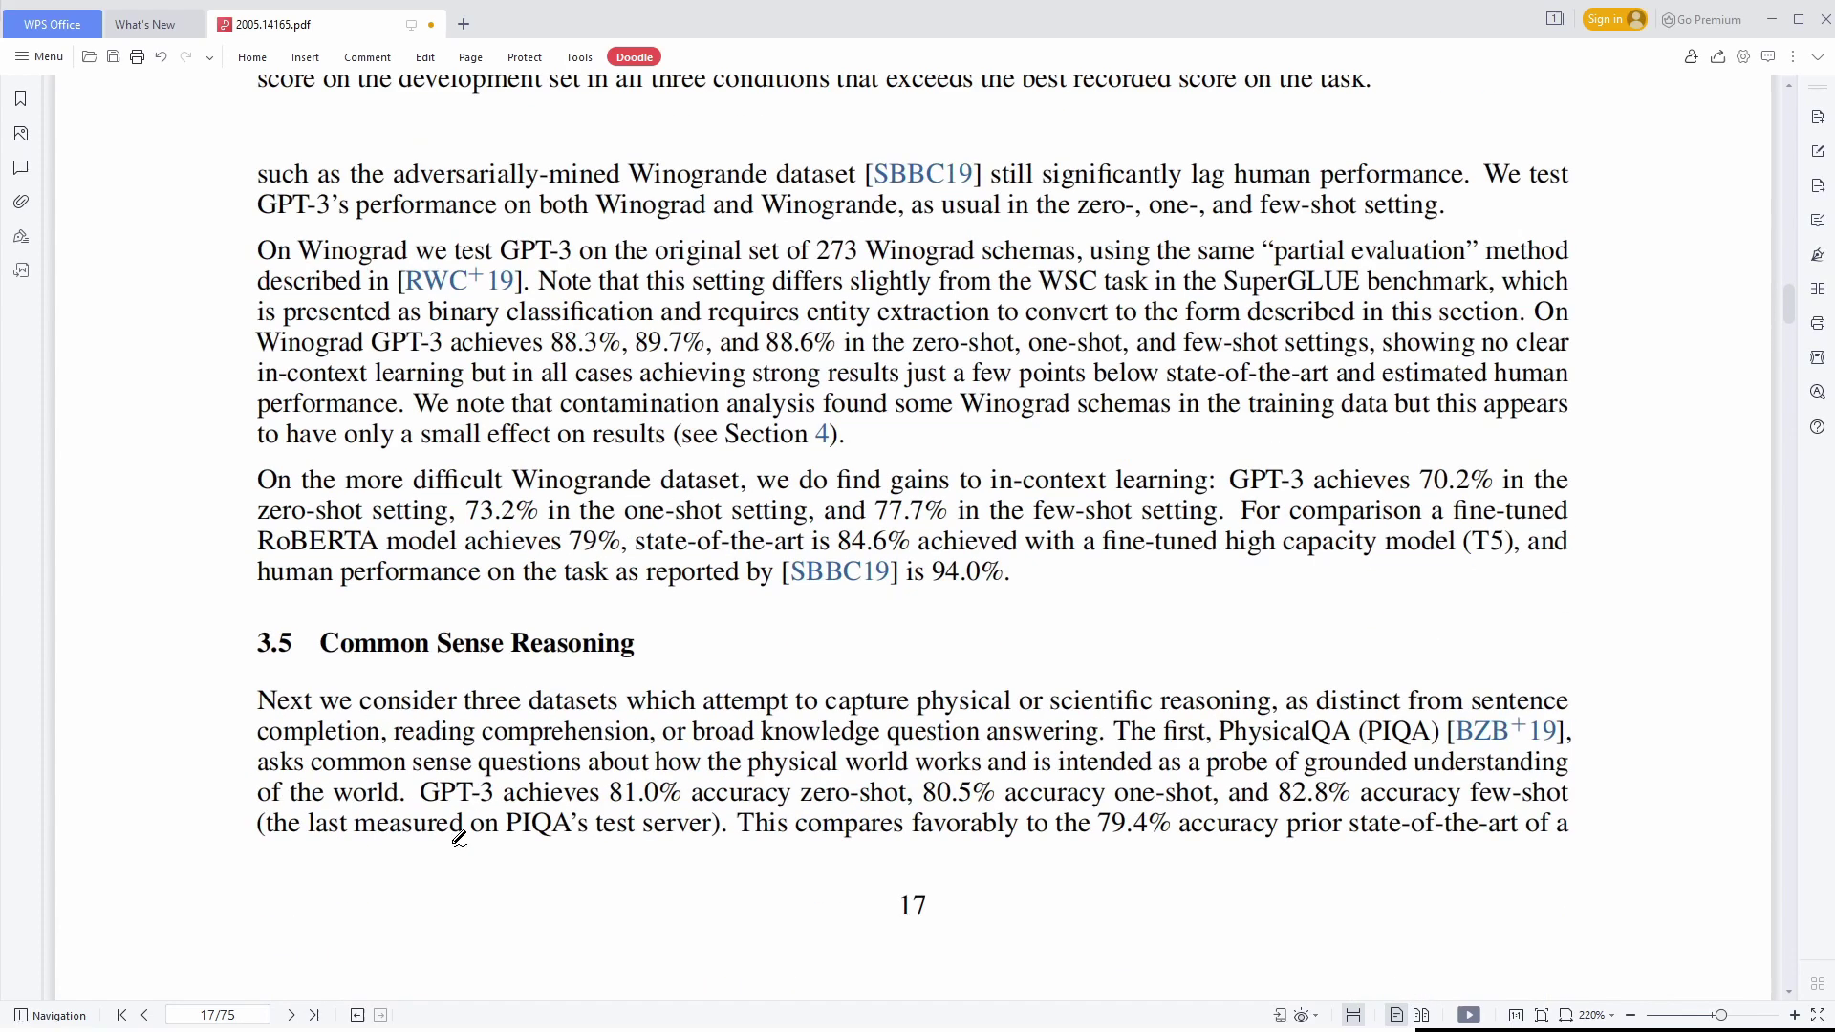
scroll(459, 839, down, 20)
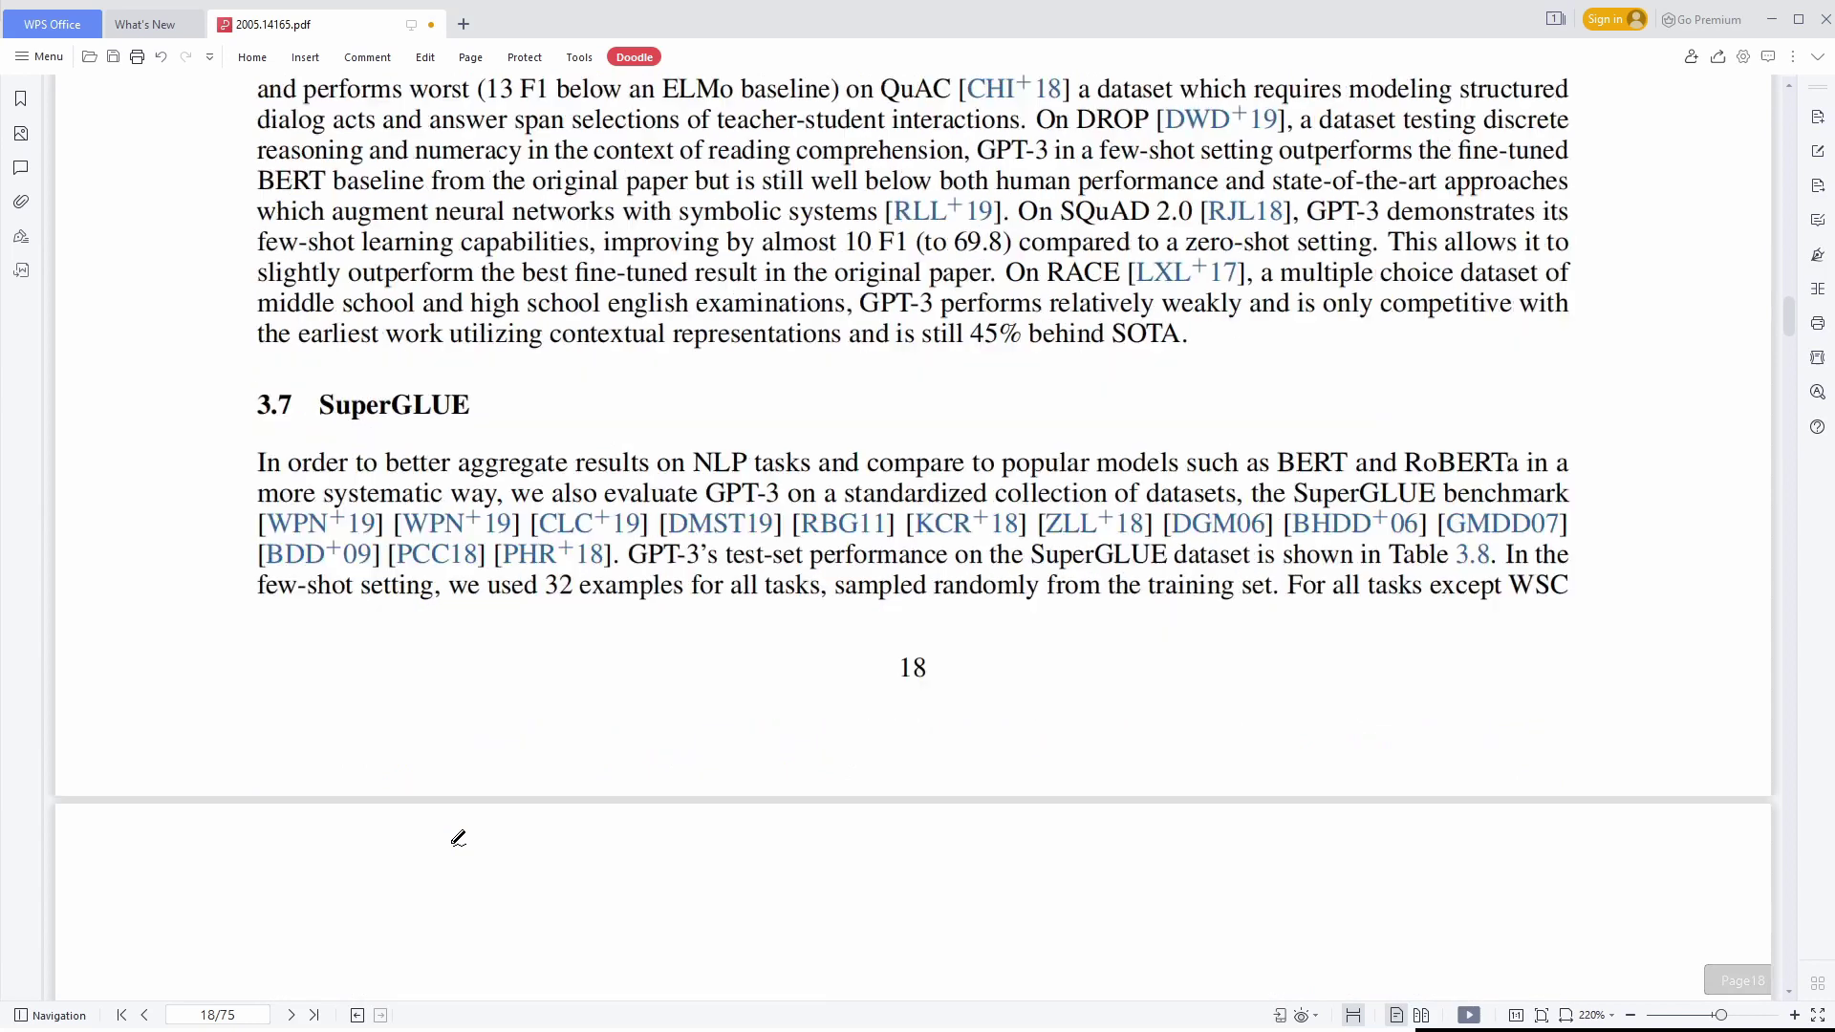
scroll(458, 839, down, 10)
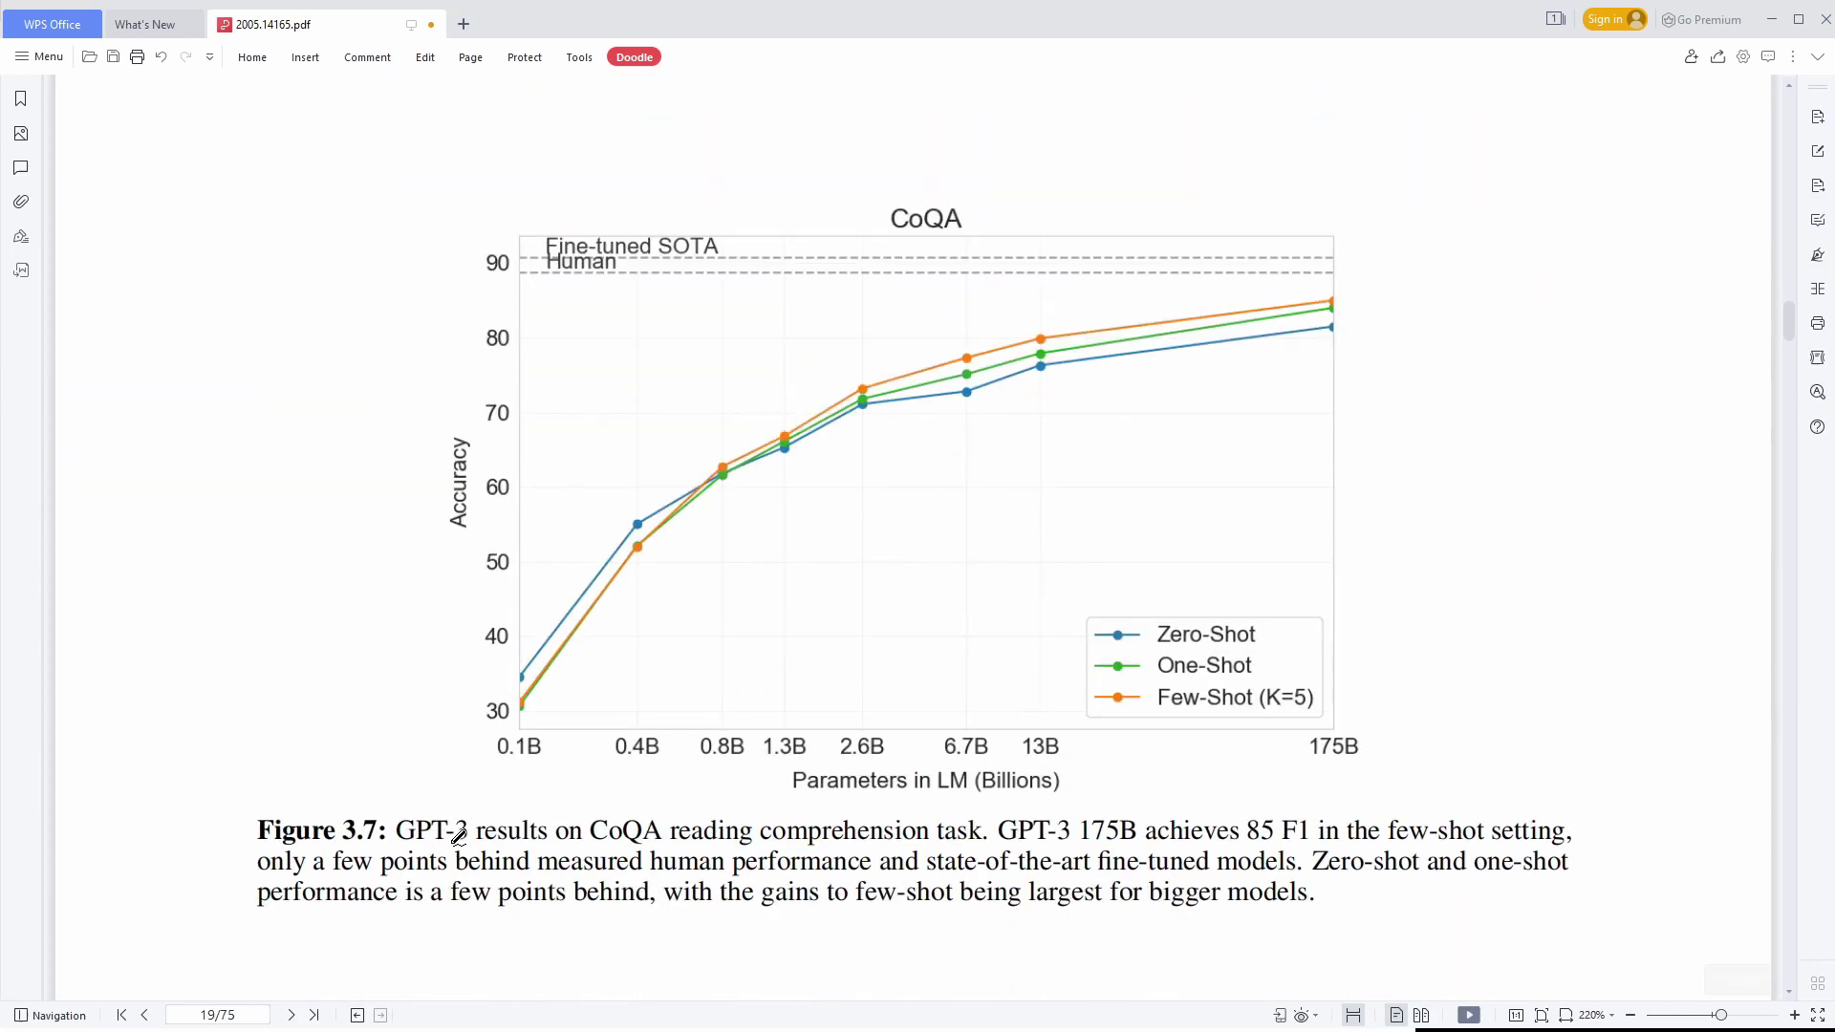
scroll(458, 837, down, 15)
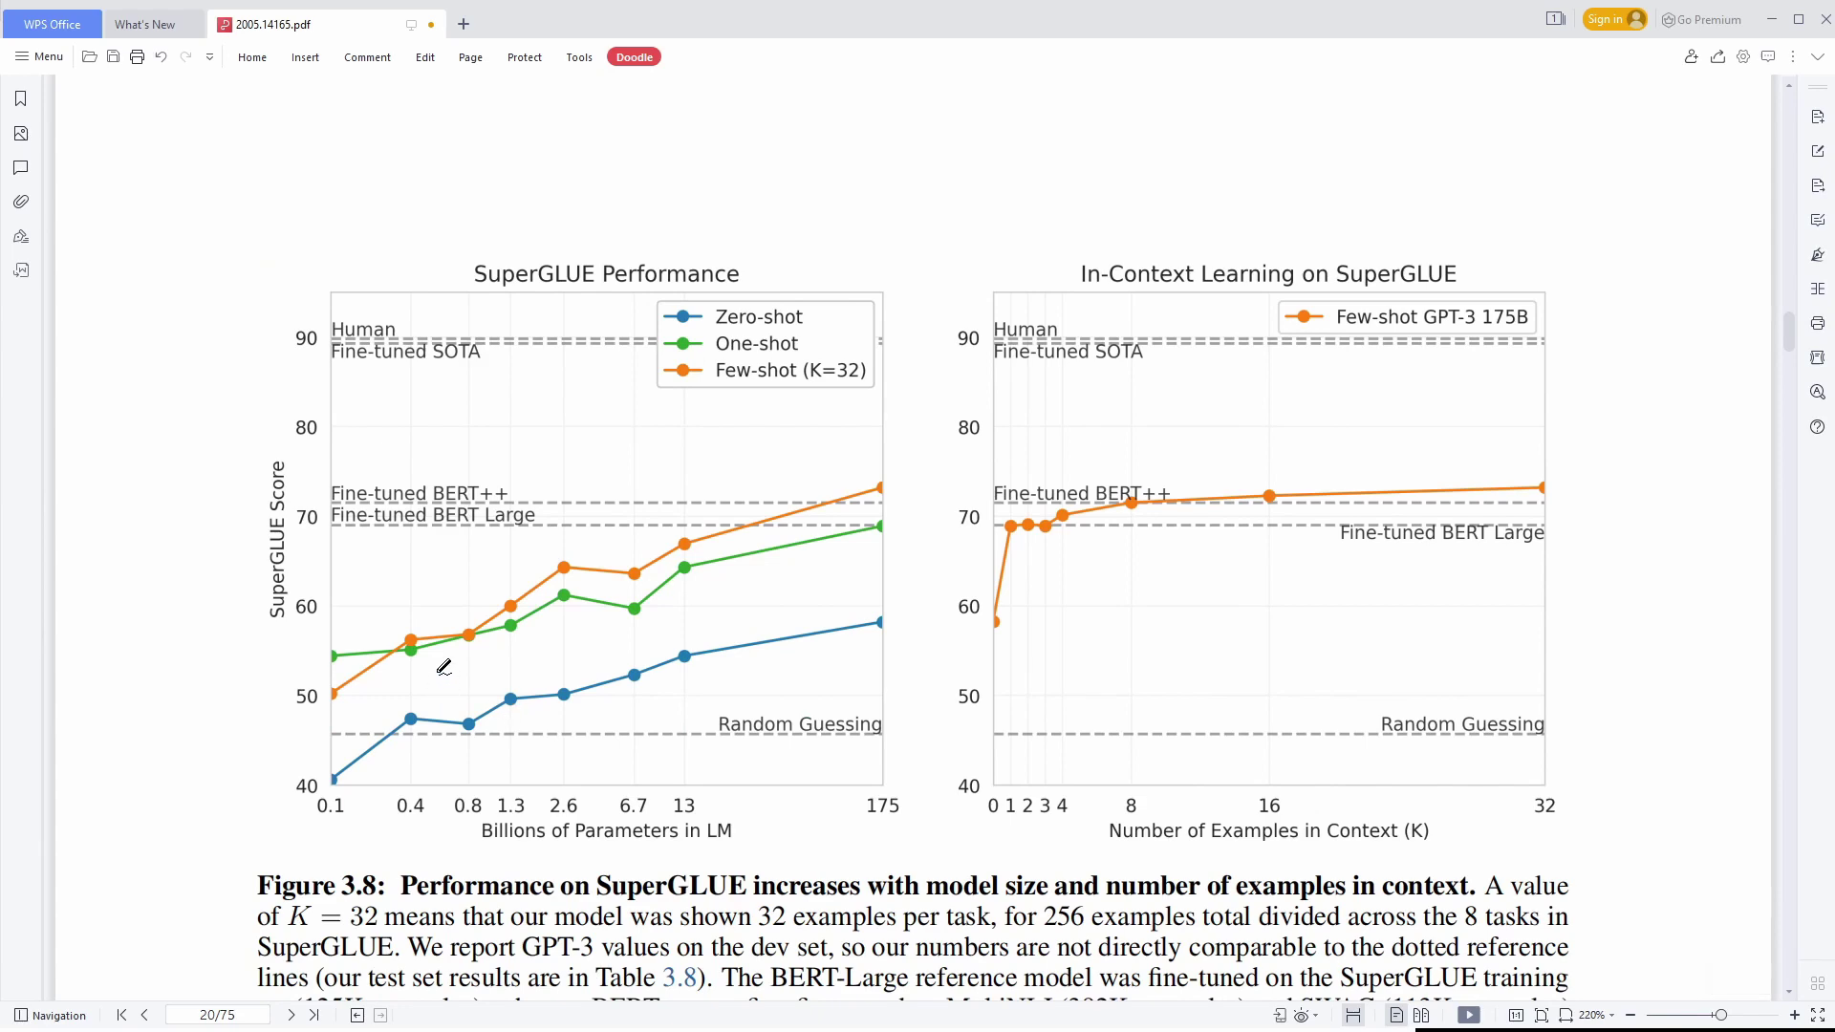
scroll(445, 666, down, 13)
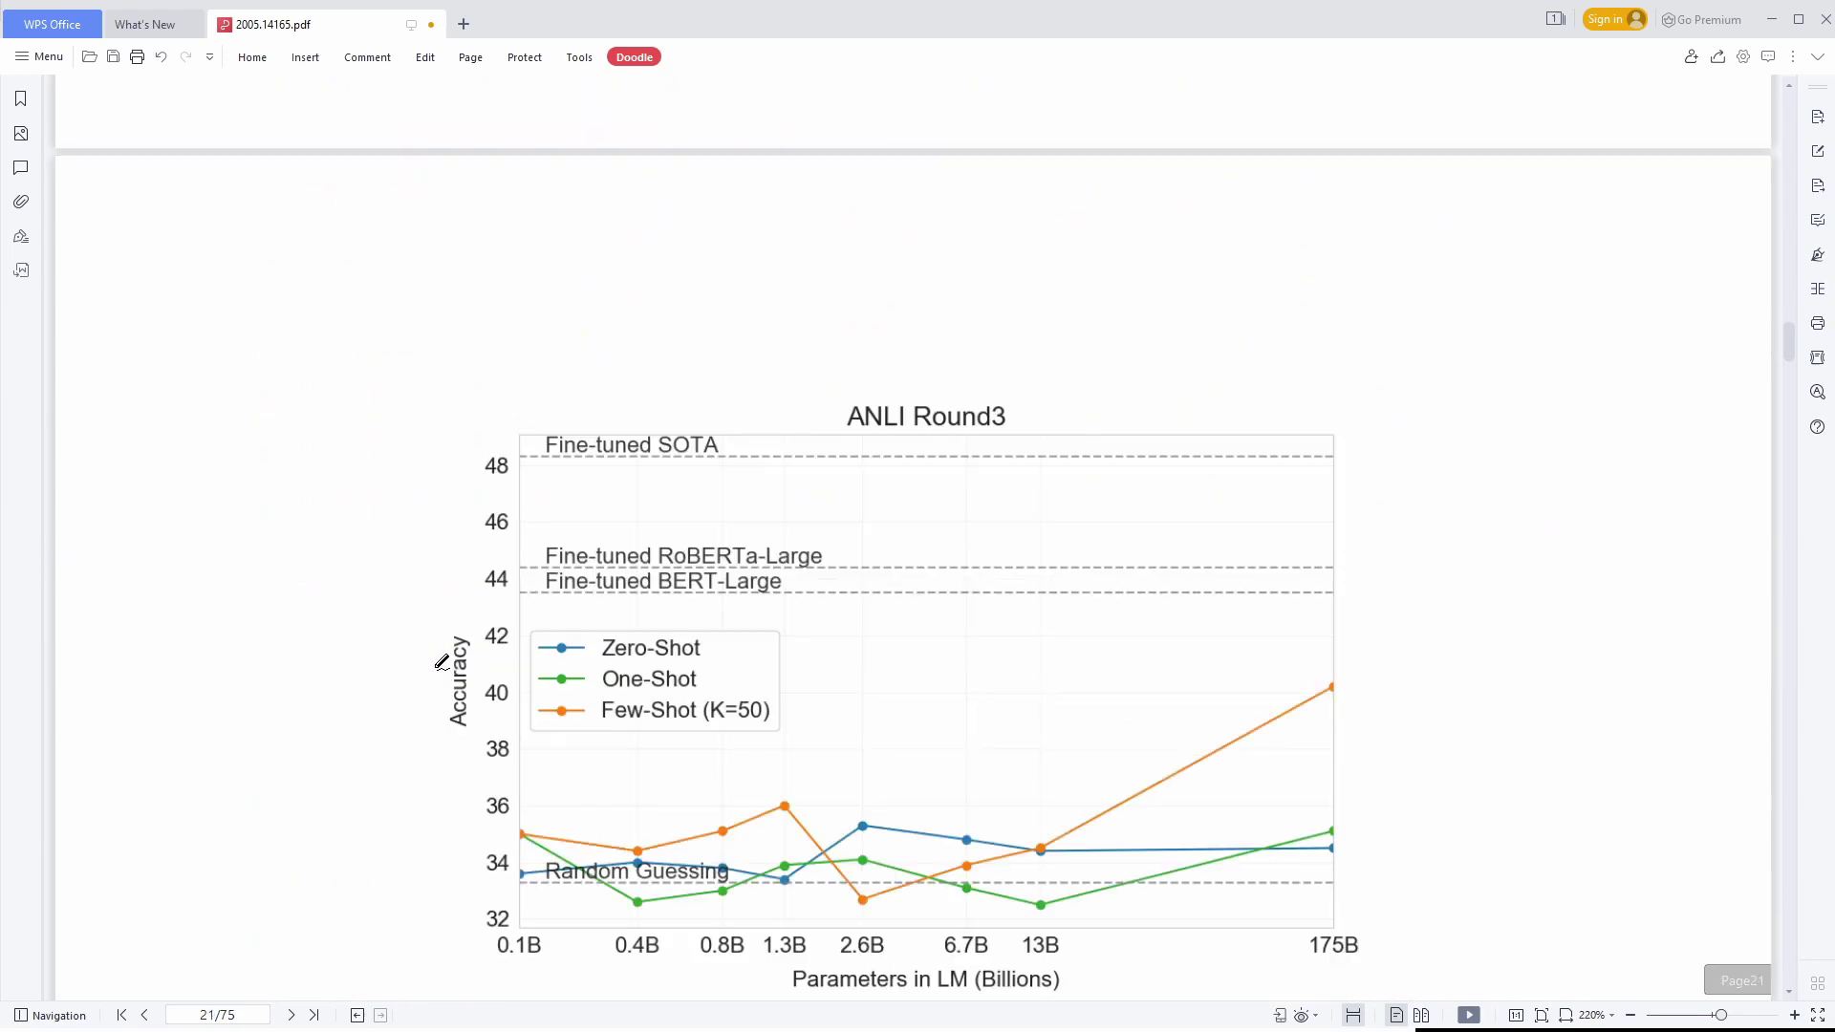
scroll(441, 663, down, 12)
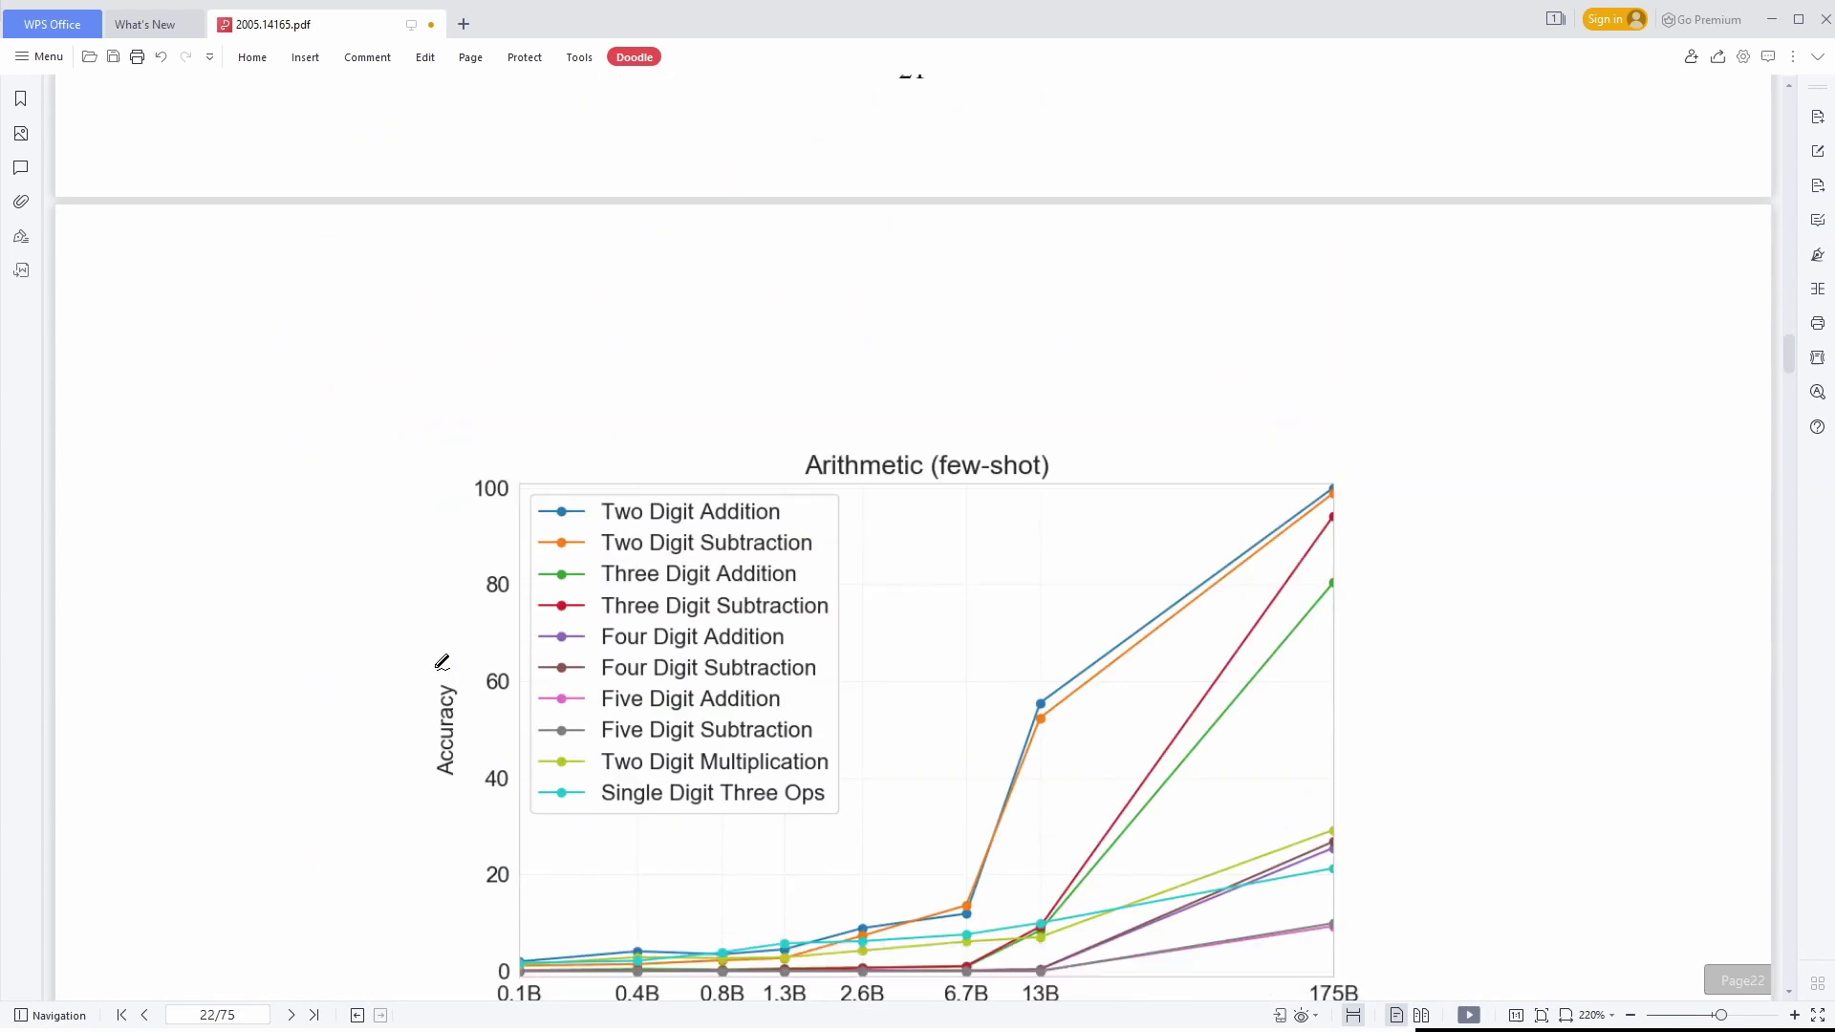
scroll(441, 663, down, 1)
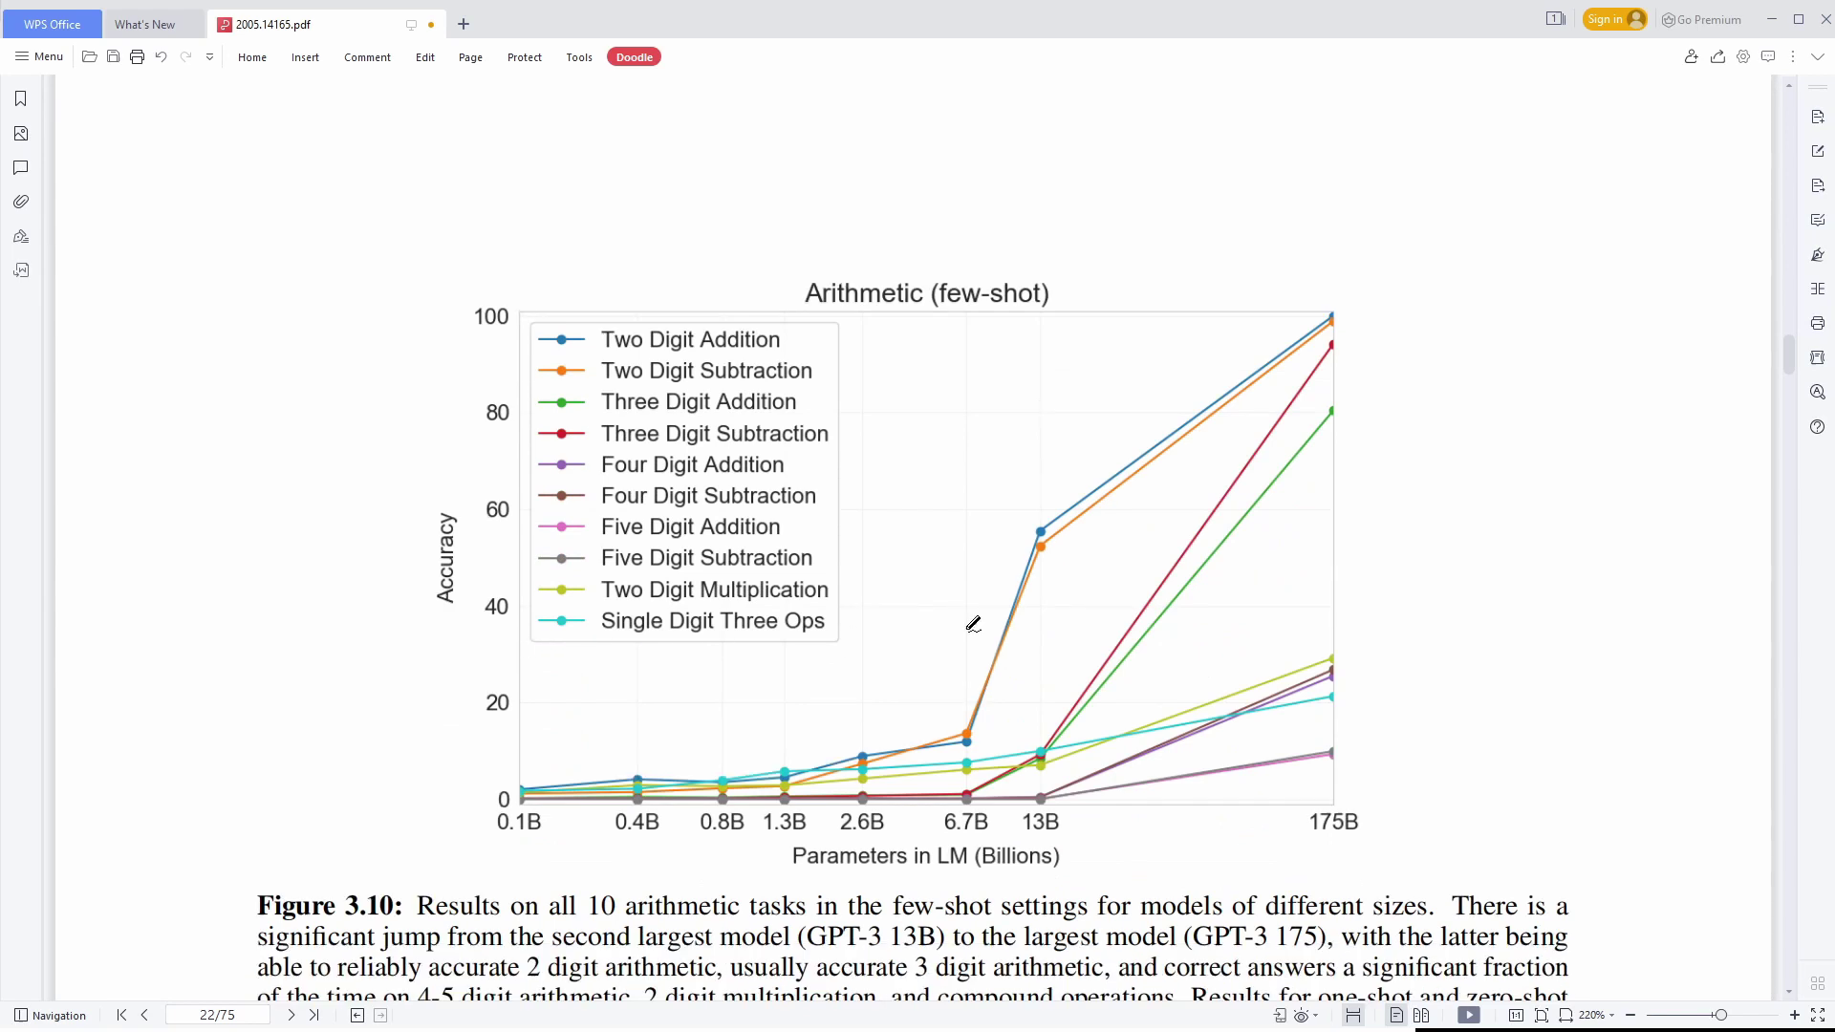
drag(1236, 314, 1434, 311)
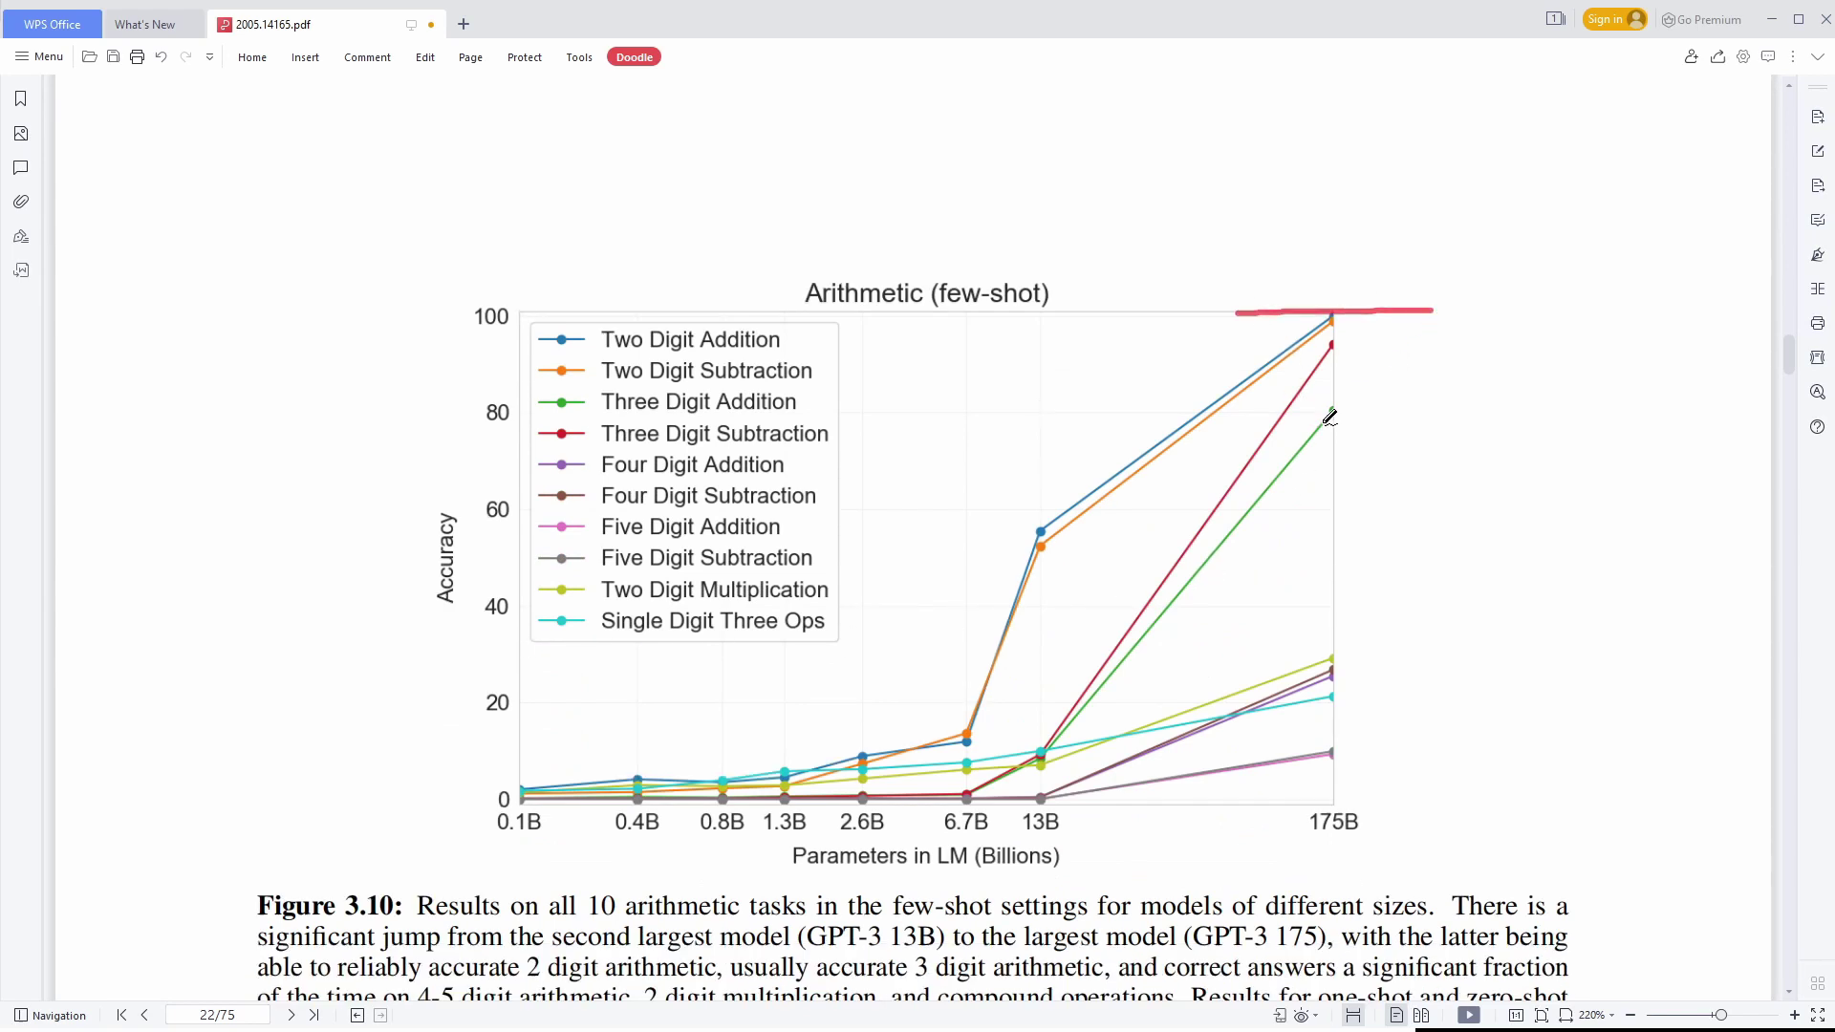
drag(961, 669, 978, 824)
- Circle the 13B and 175B points and the Two and Five Digit Addition entries, then generate Playground translations
mouse_move(1015, 741)
mouse_down()
mouse_move(1027, 828)
mouse_move(1083, 738)
mouse_up()
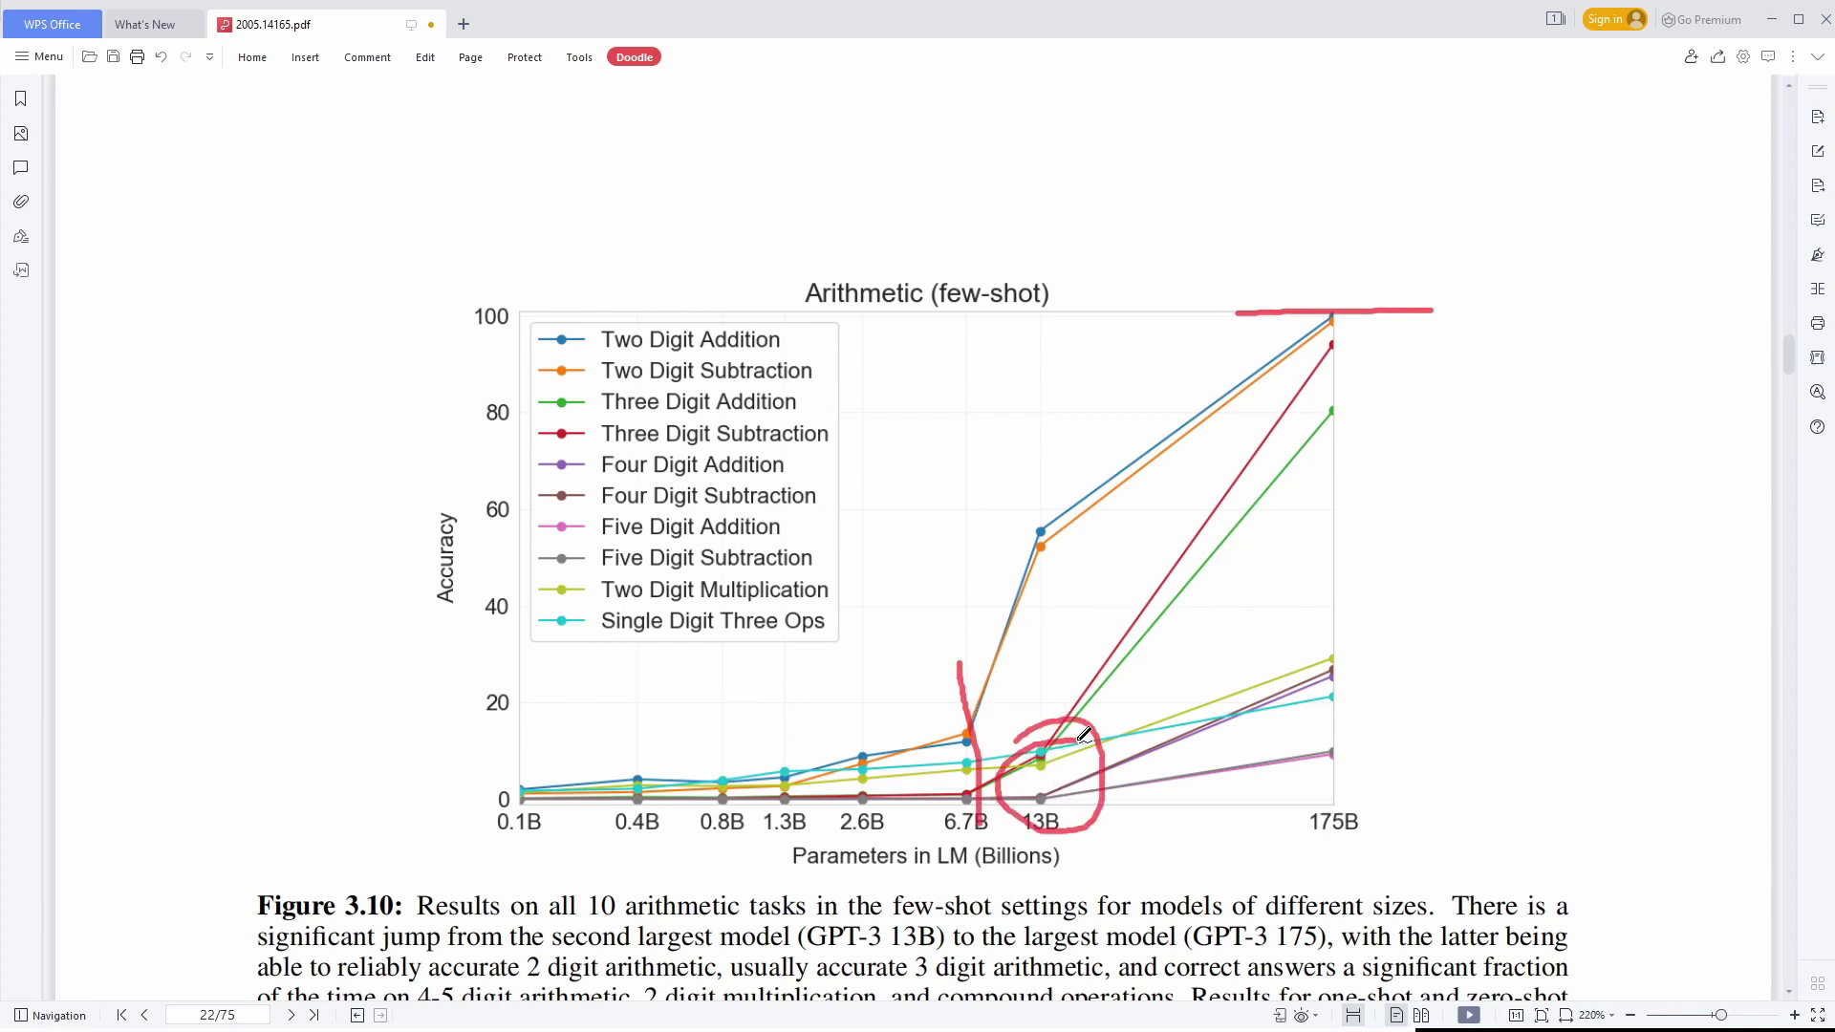
drag(1298, 302, 1343, 315)
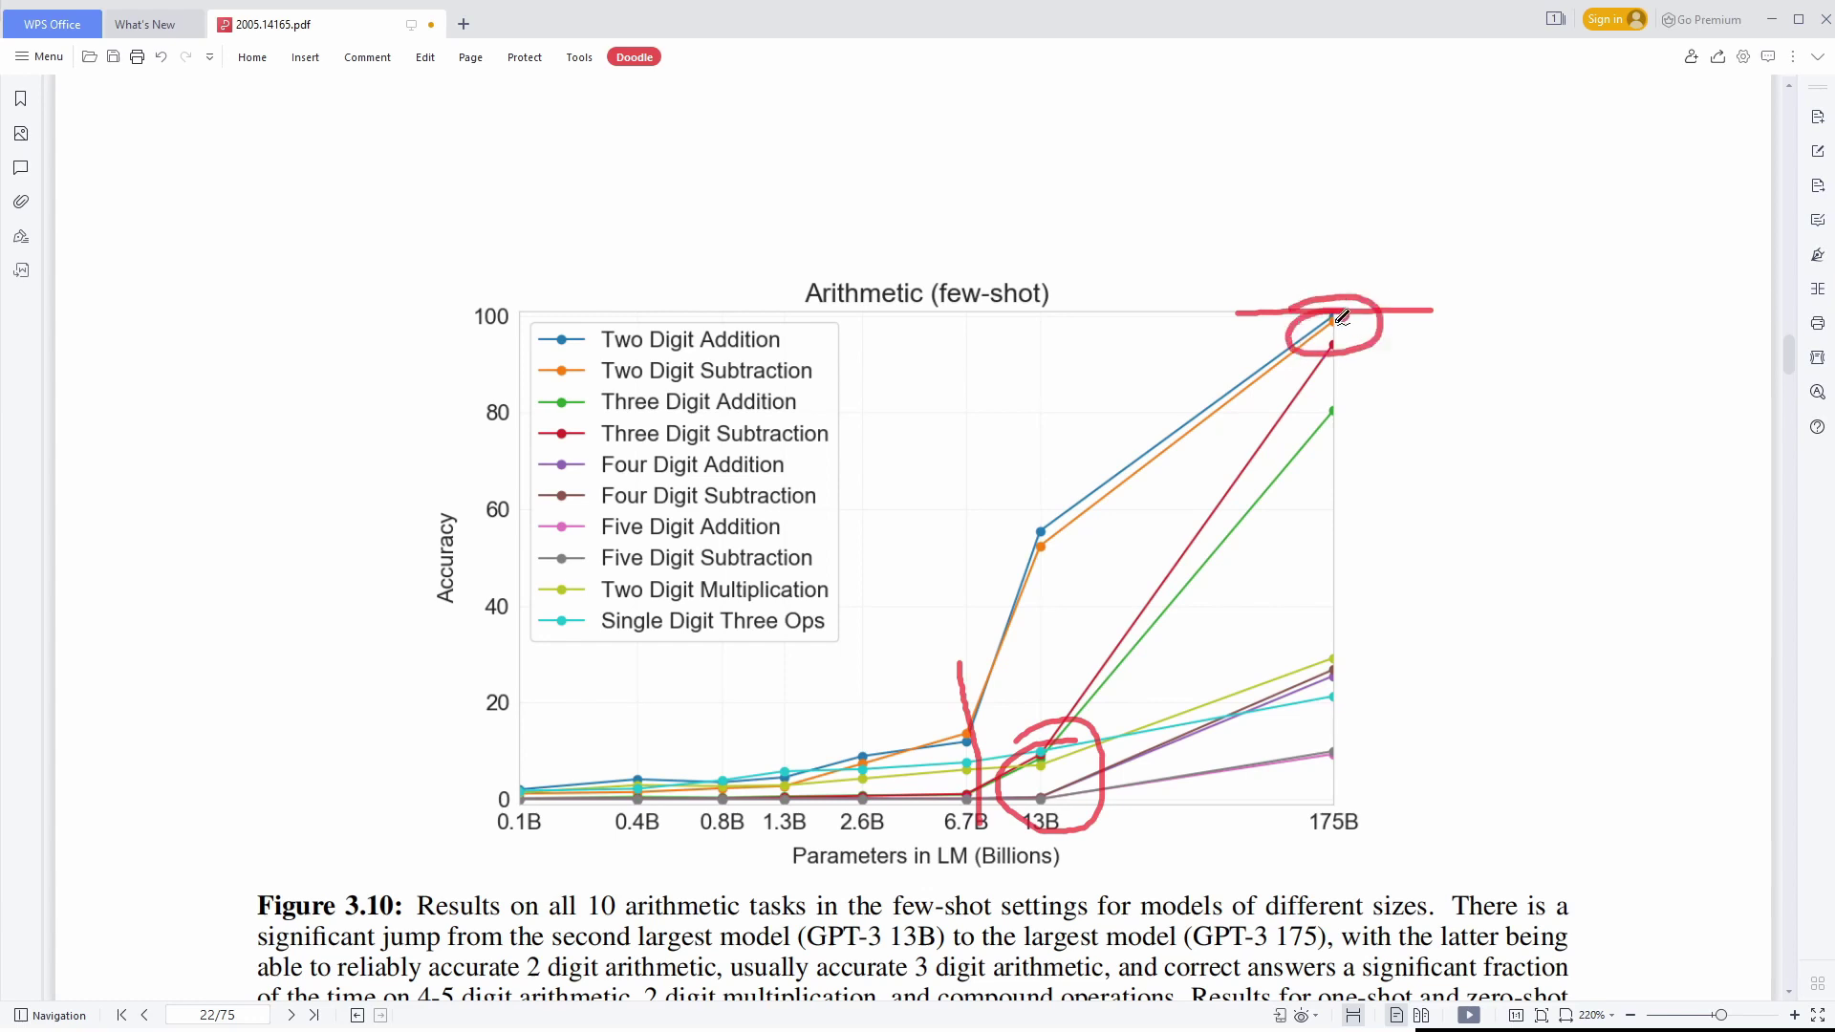
mouse_move(565, 316)
mouse_down()
mouse_move(712, 298)
mouse_move(802, 359)
mouse_move(521, 330)
mouse_move(530, 311)
mouse_up()
mouse_move(1301, 743)
mouse_down()
mouse_move(1376, 775)
mouse_move(1286, 755)
mouse_up()
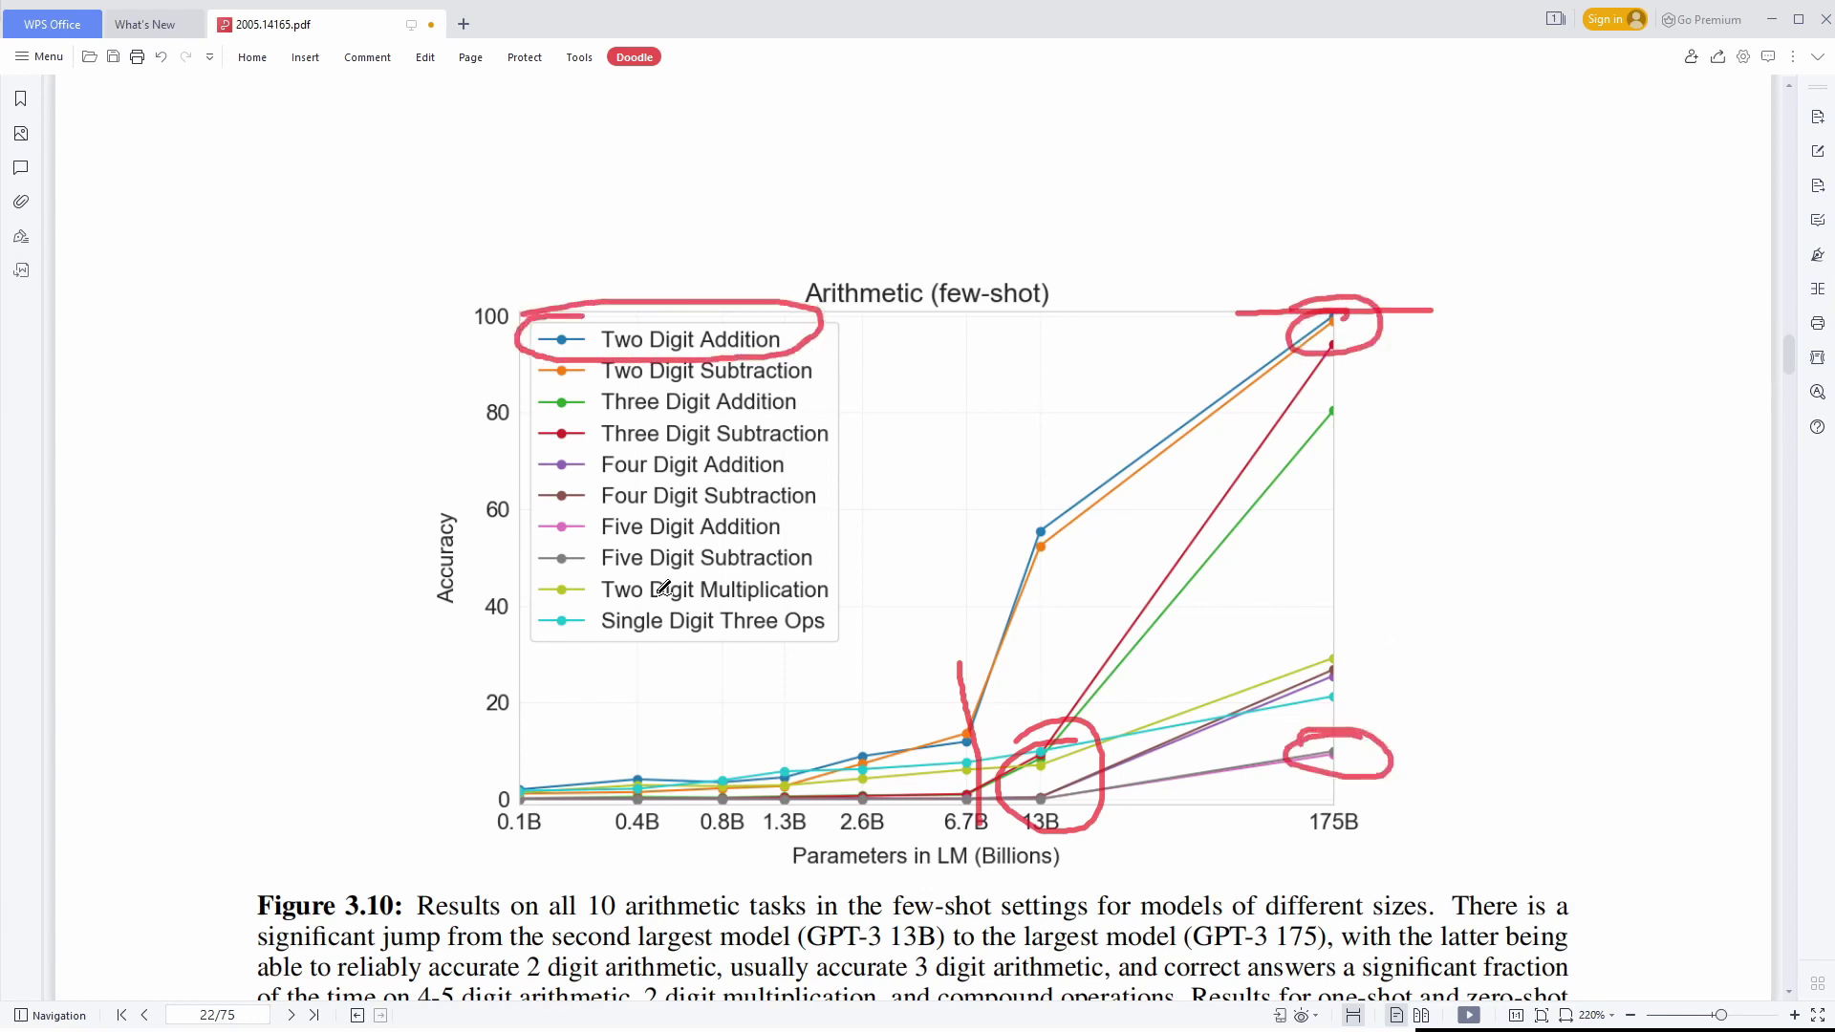
mouse_move(526, 506)
mouse_down()
mouse_move(722, 492)
mouse_move(731, 531)
mouse_move(507, 530)
mouse_move(593, 509)
mouse_up()
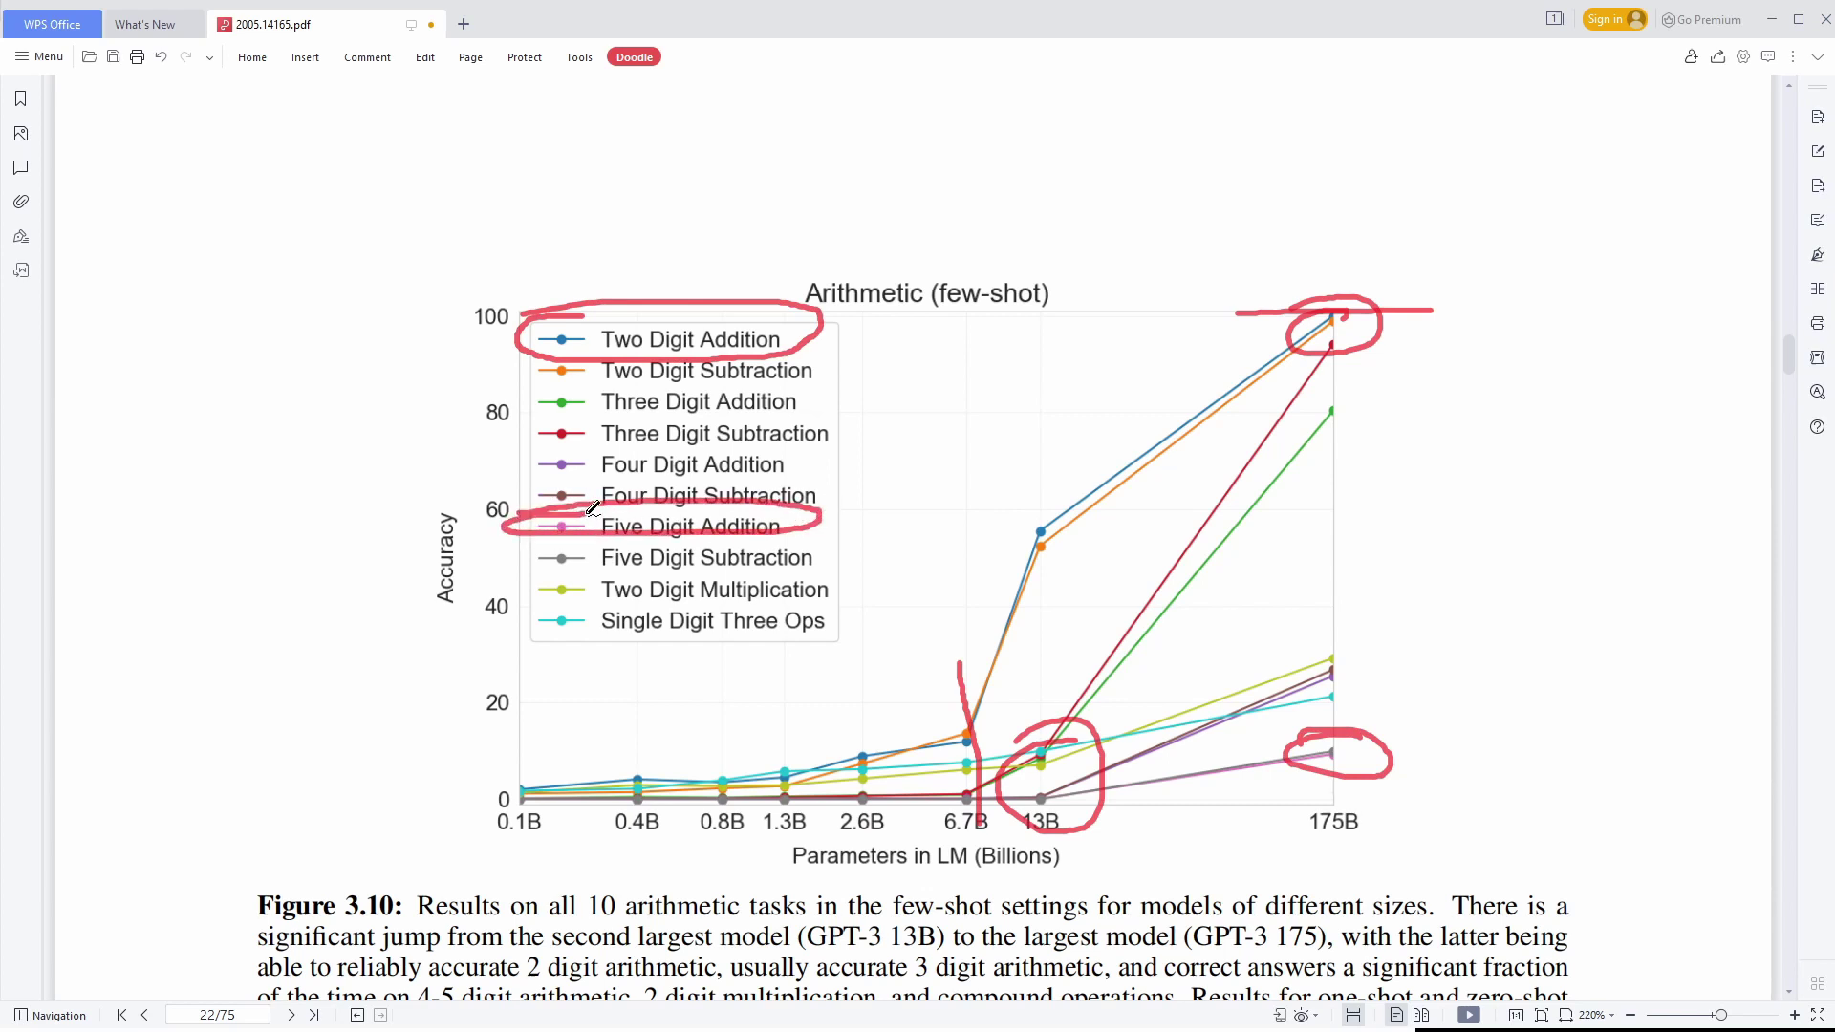
mouse_move(1373, 797)
mouse_down()
mouse_move(1291, 830)
mouse_move(1338, 783)
mouse_up()
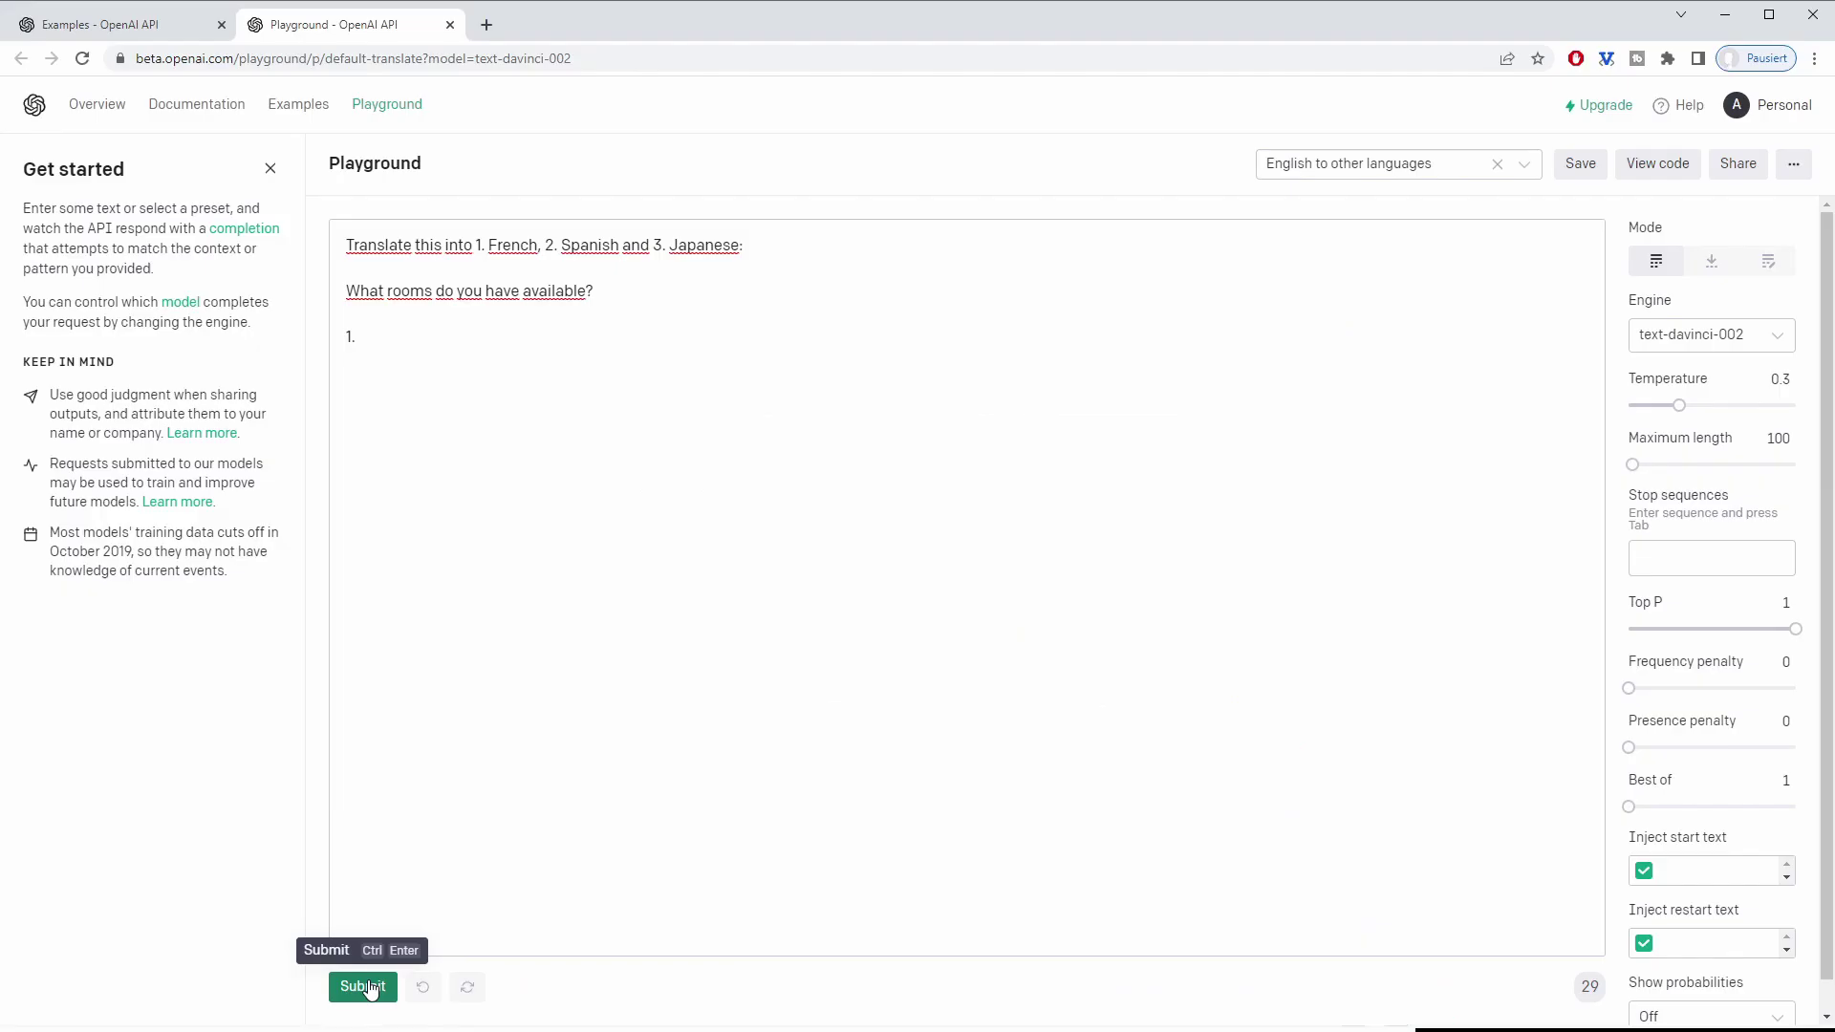
click(361, 987)
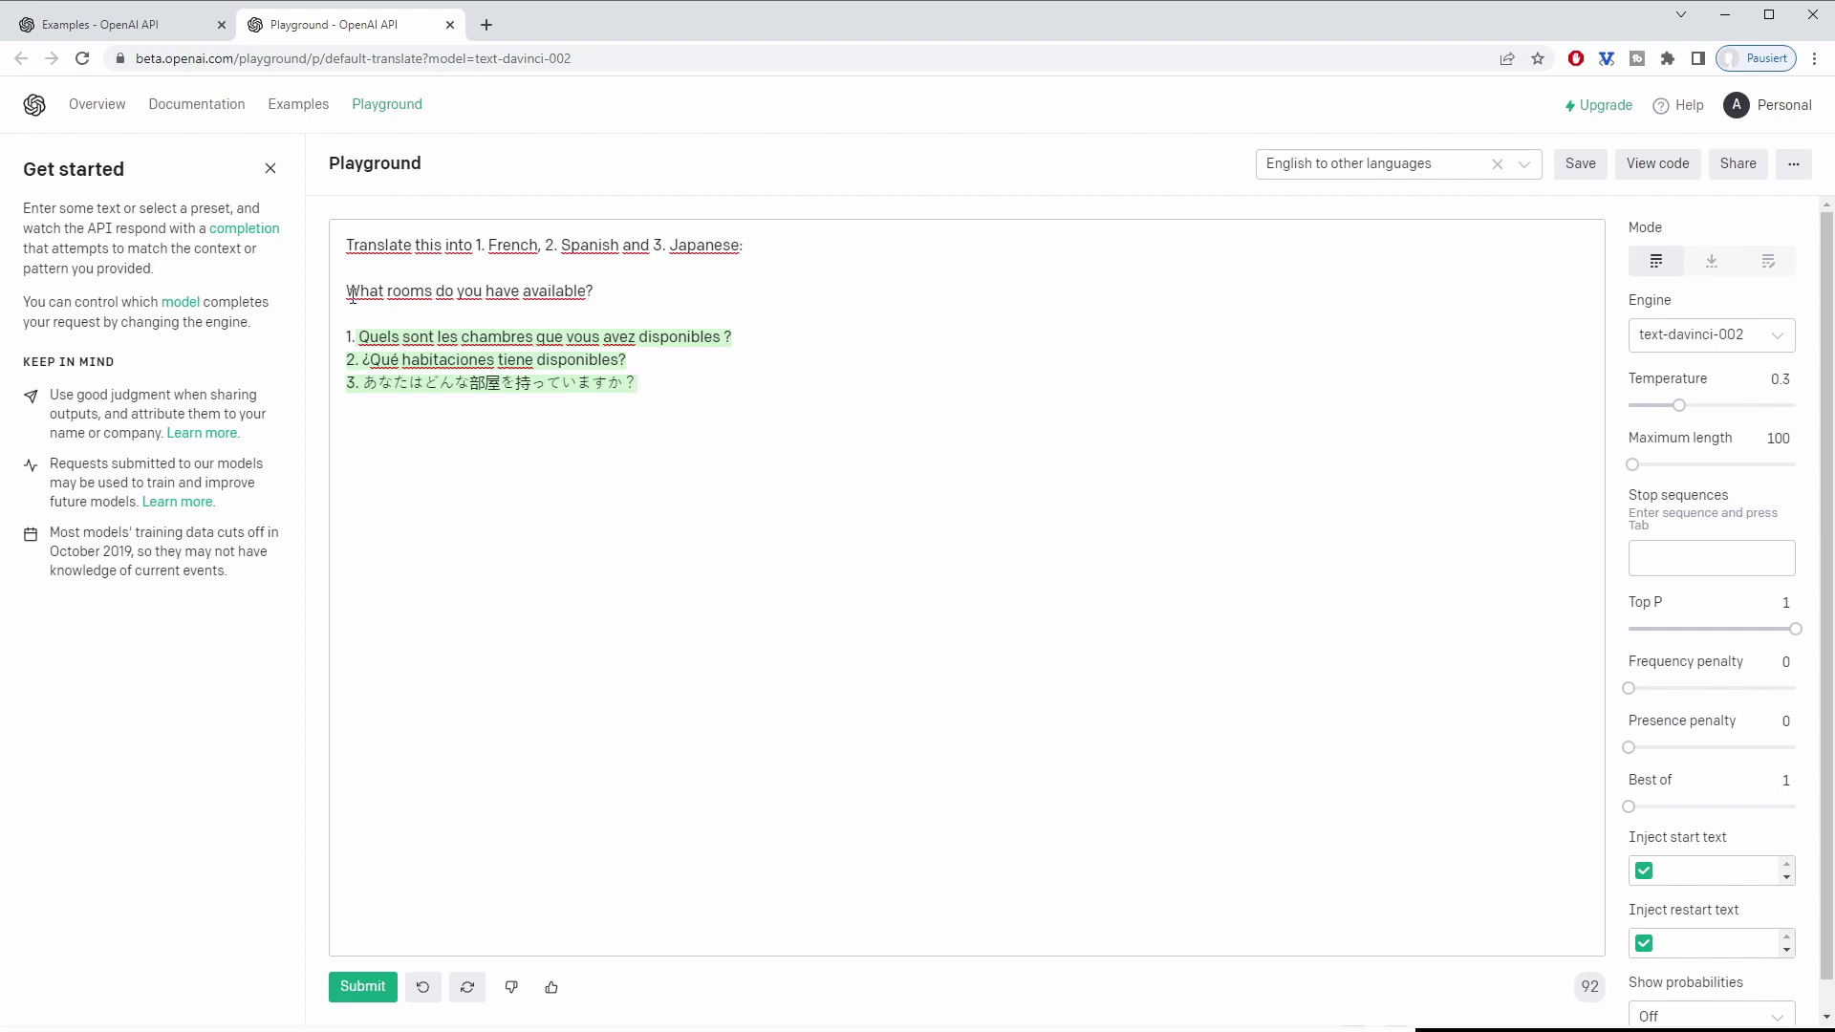
- Replace the prompt's question with 'How old are you?', fixing the 'opld' typo
drag(351, 295, 589, 292)
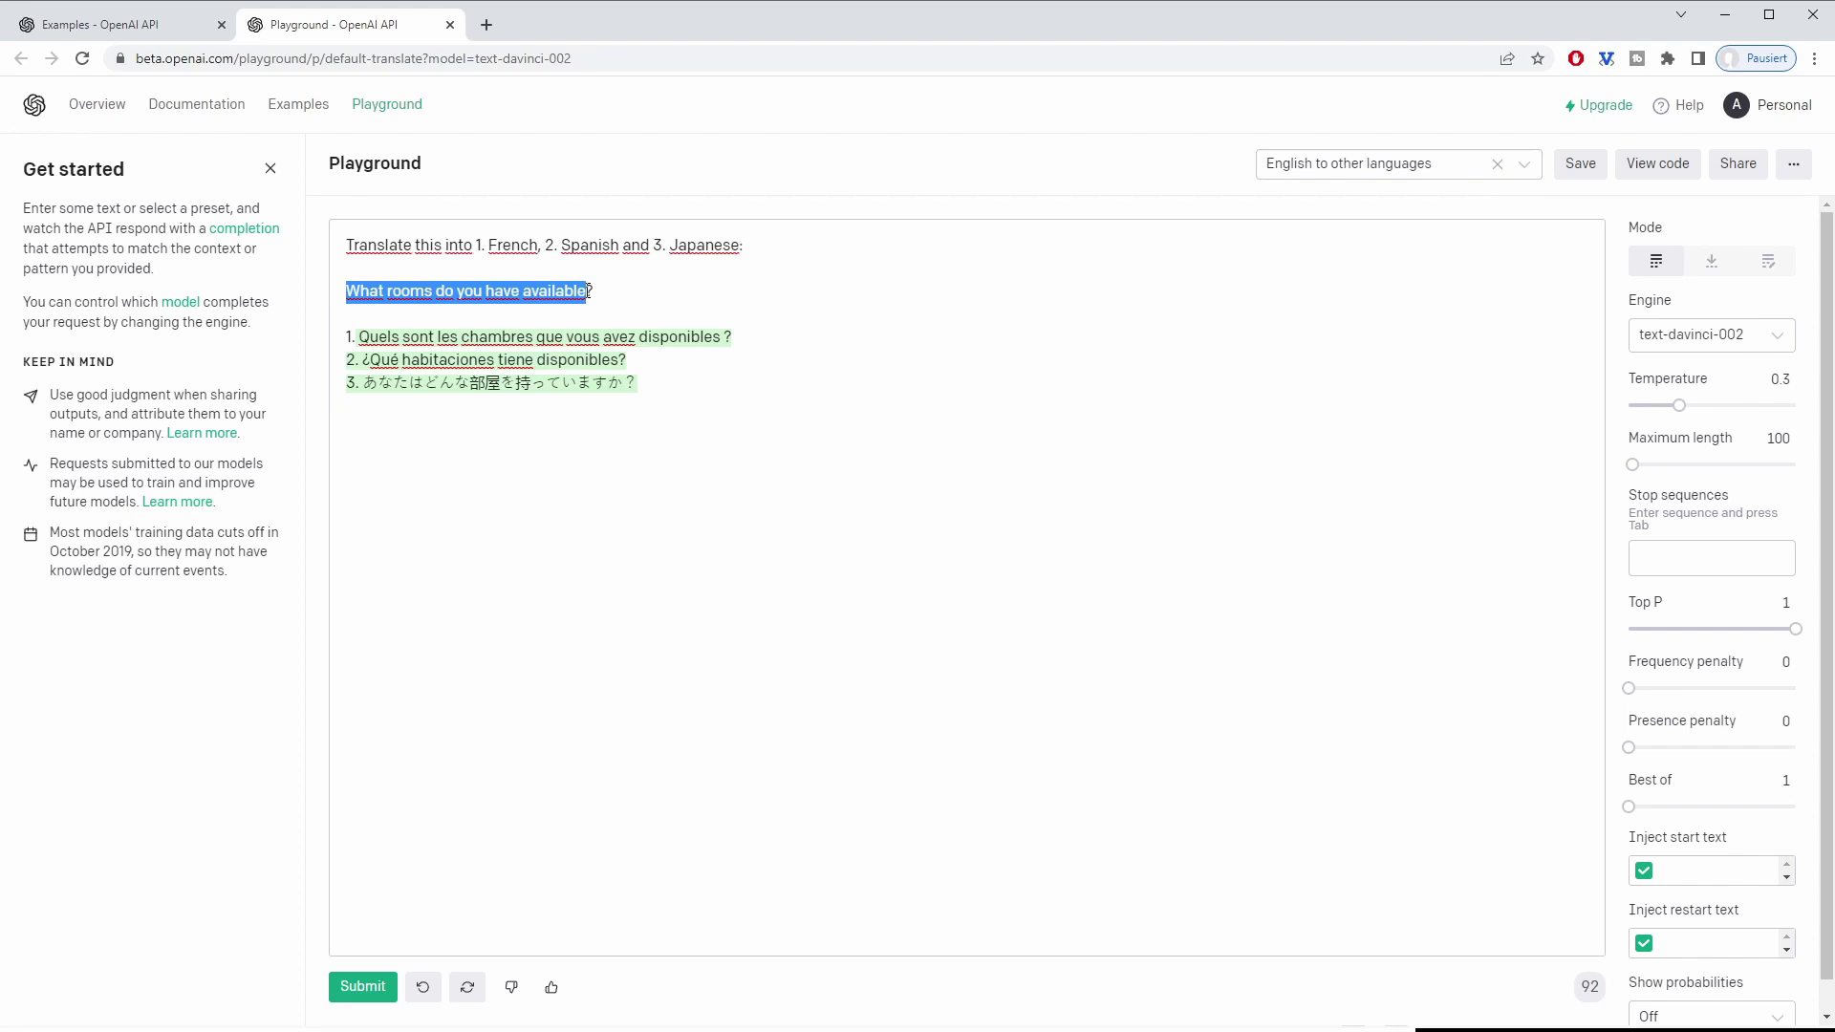
text(How opld are yo)
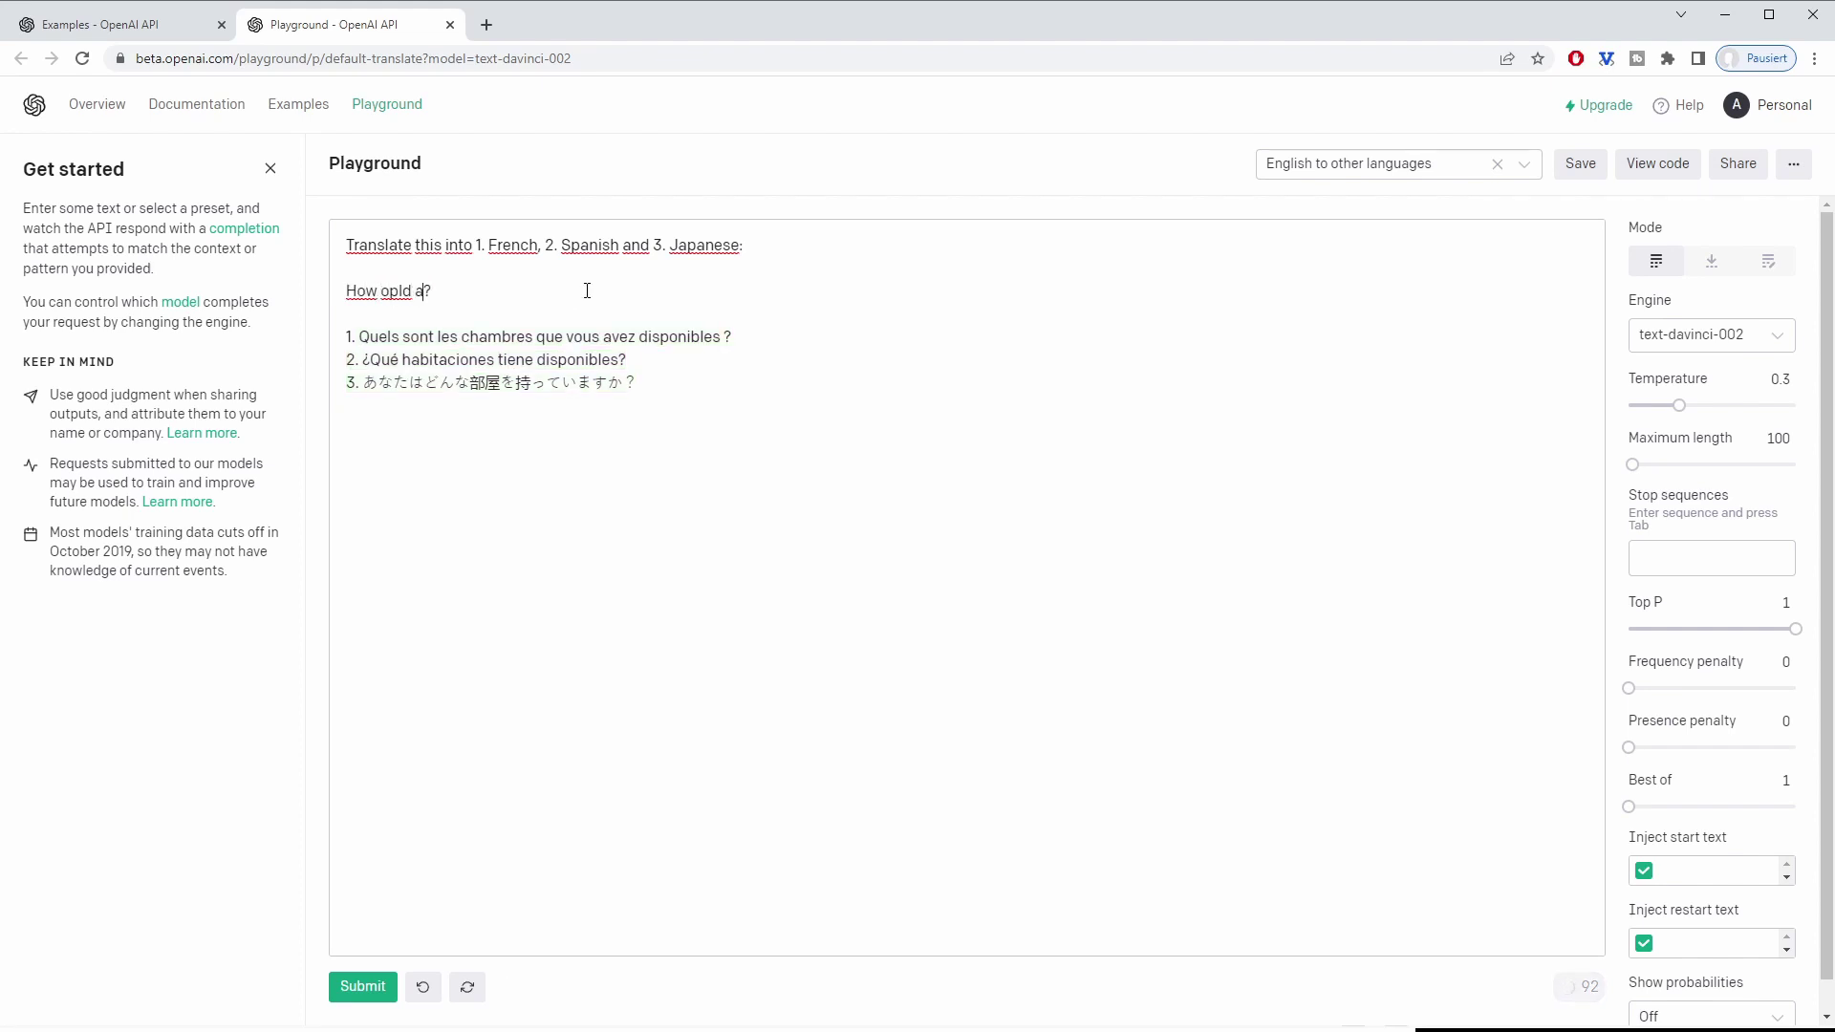
text(u)
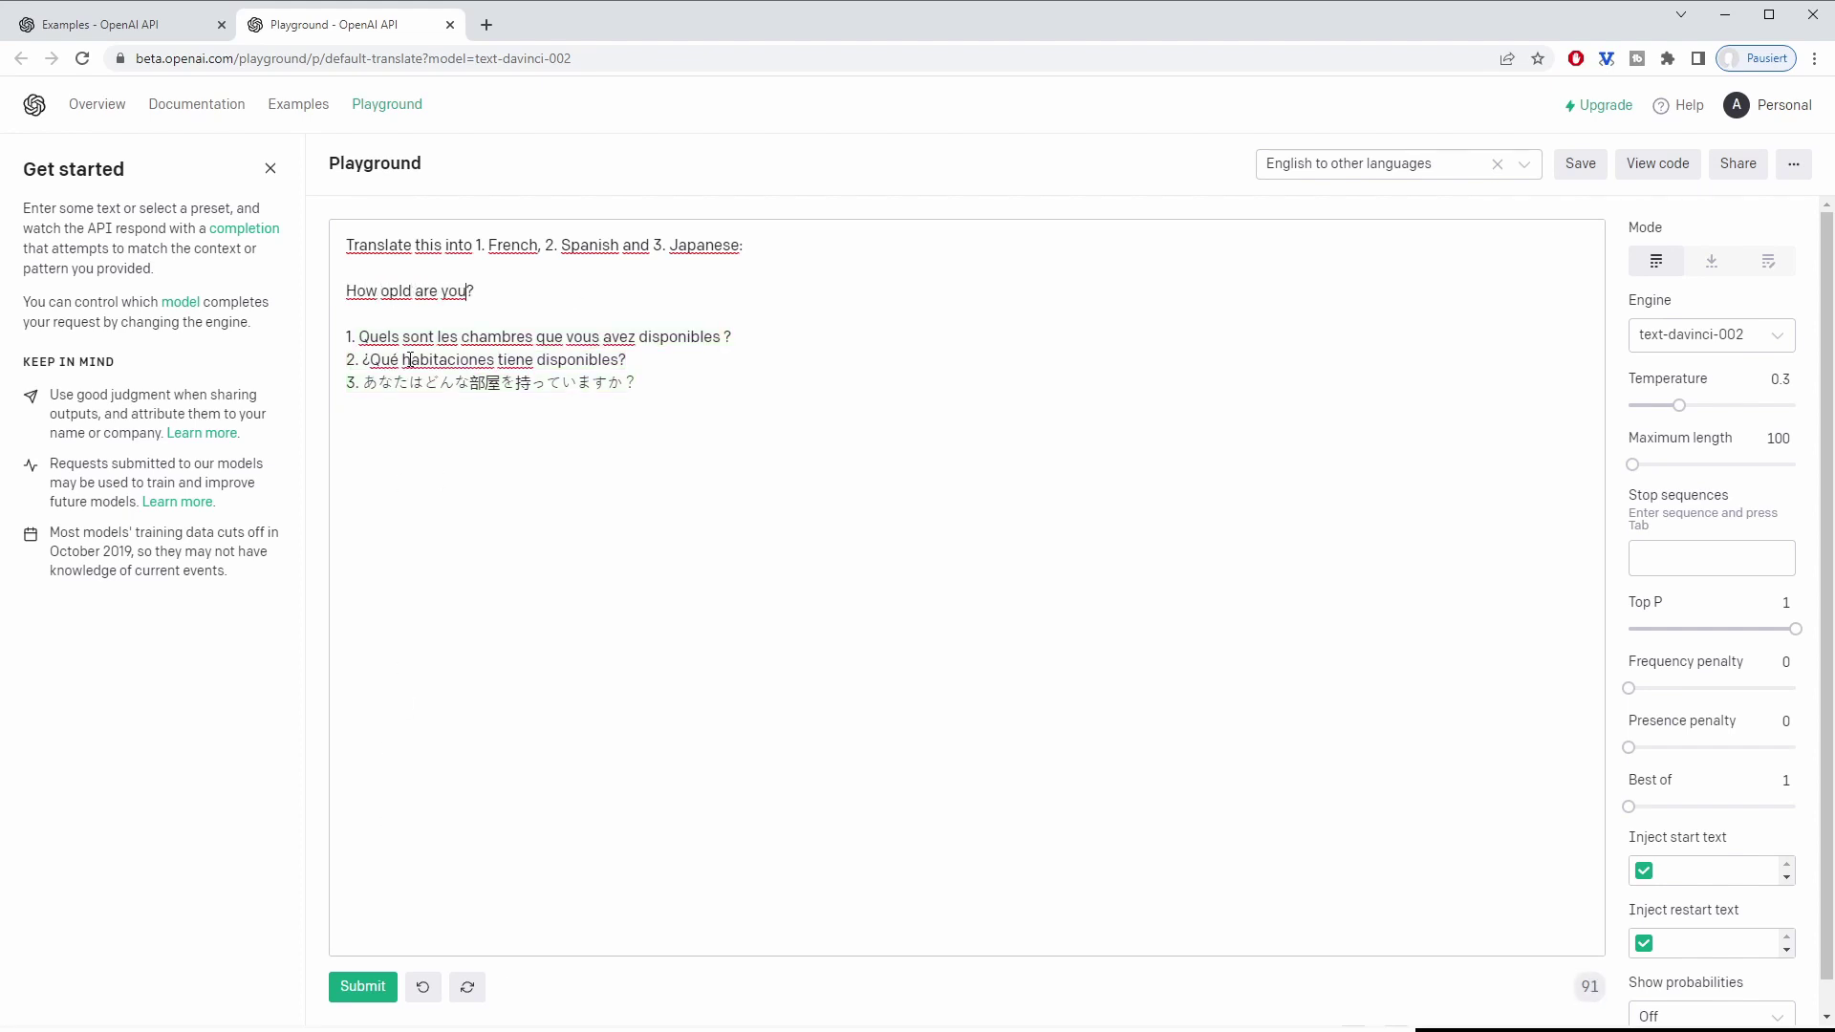
drag(389, 290, 399, 291)
key(BackSpace)
- Delete the old translation lines and generate fresh French and Spanish translations of the question
click(362, 986)
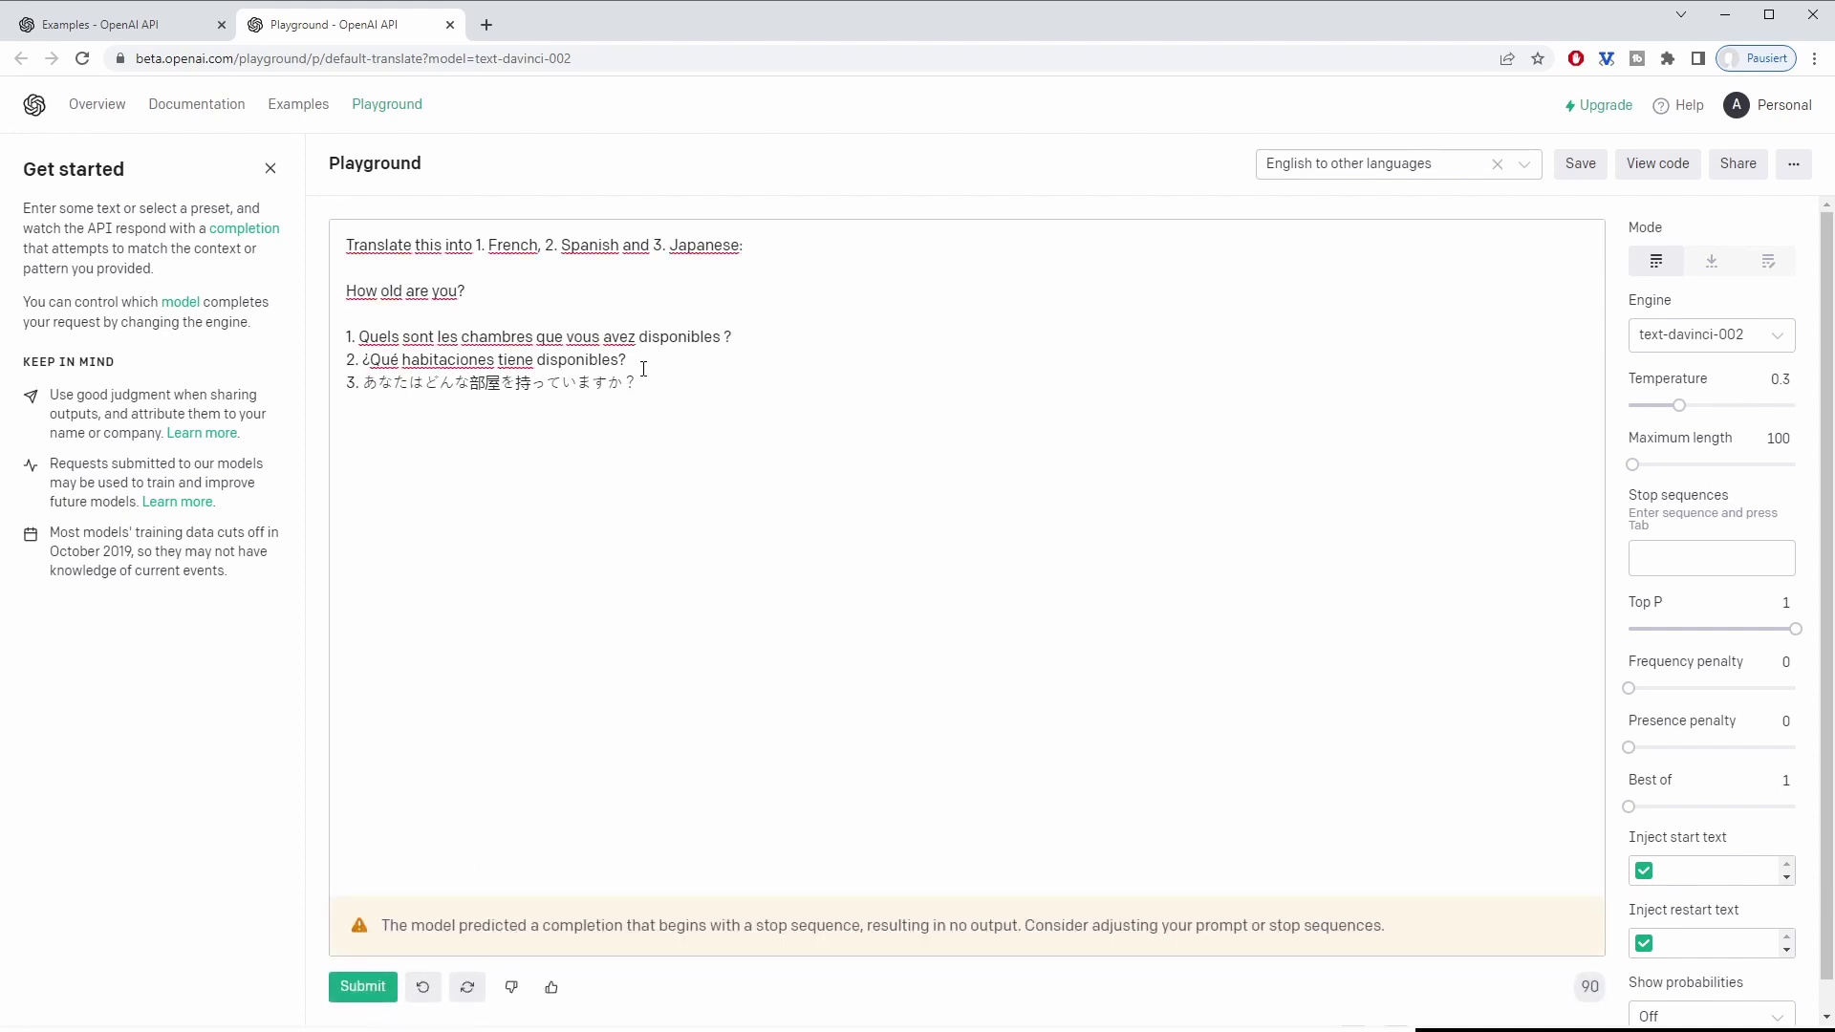
drag(638, 385, 335, 349)
key(BackSpace)
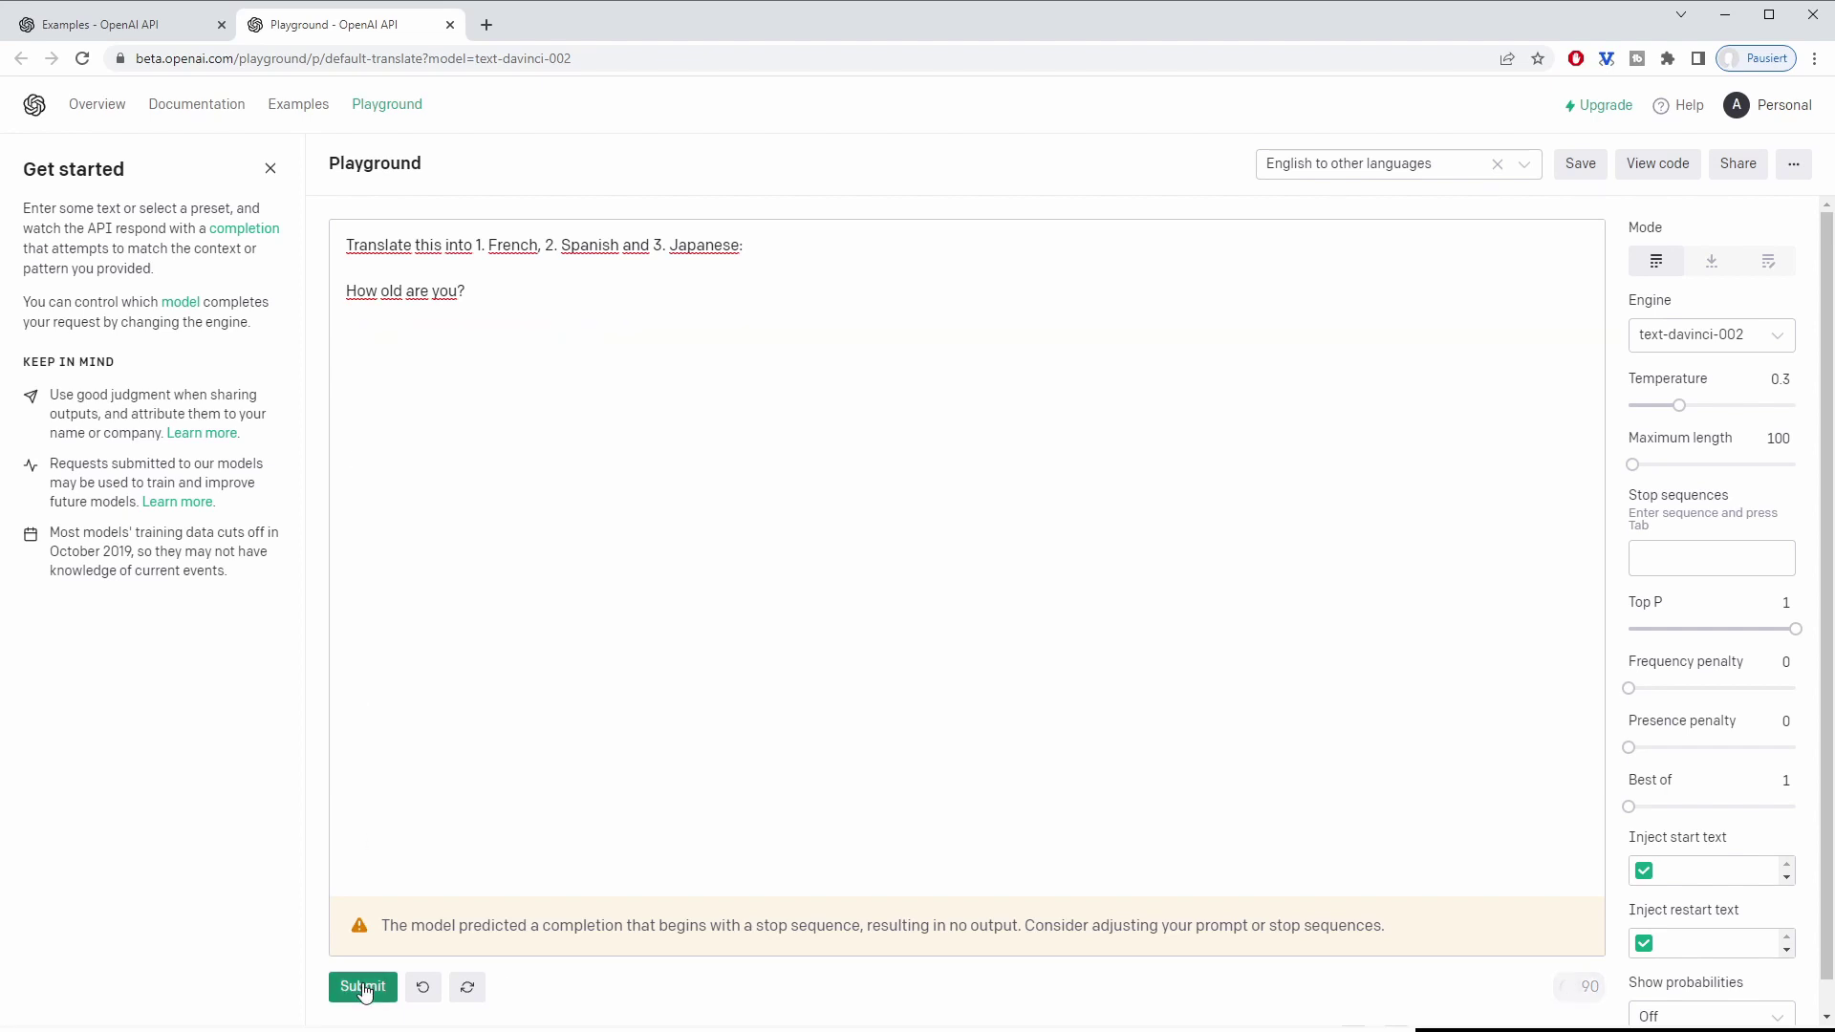
click(362, 986)
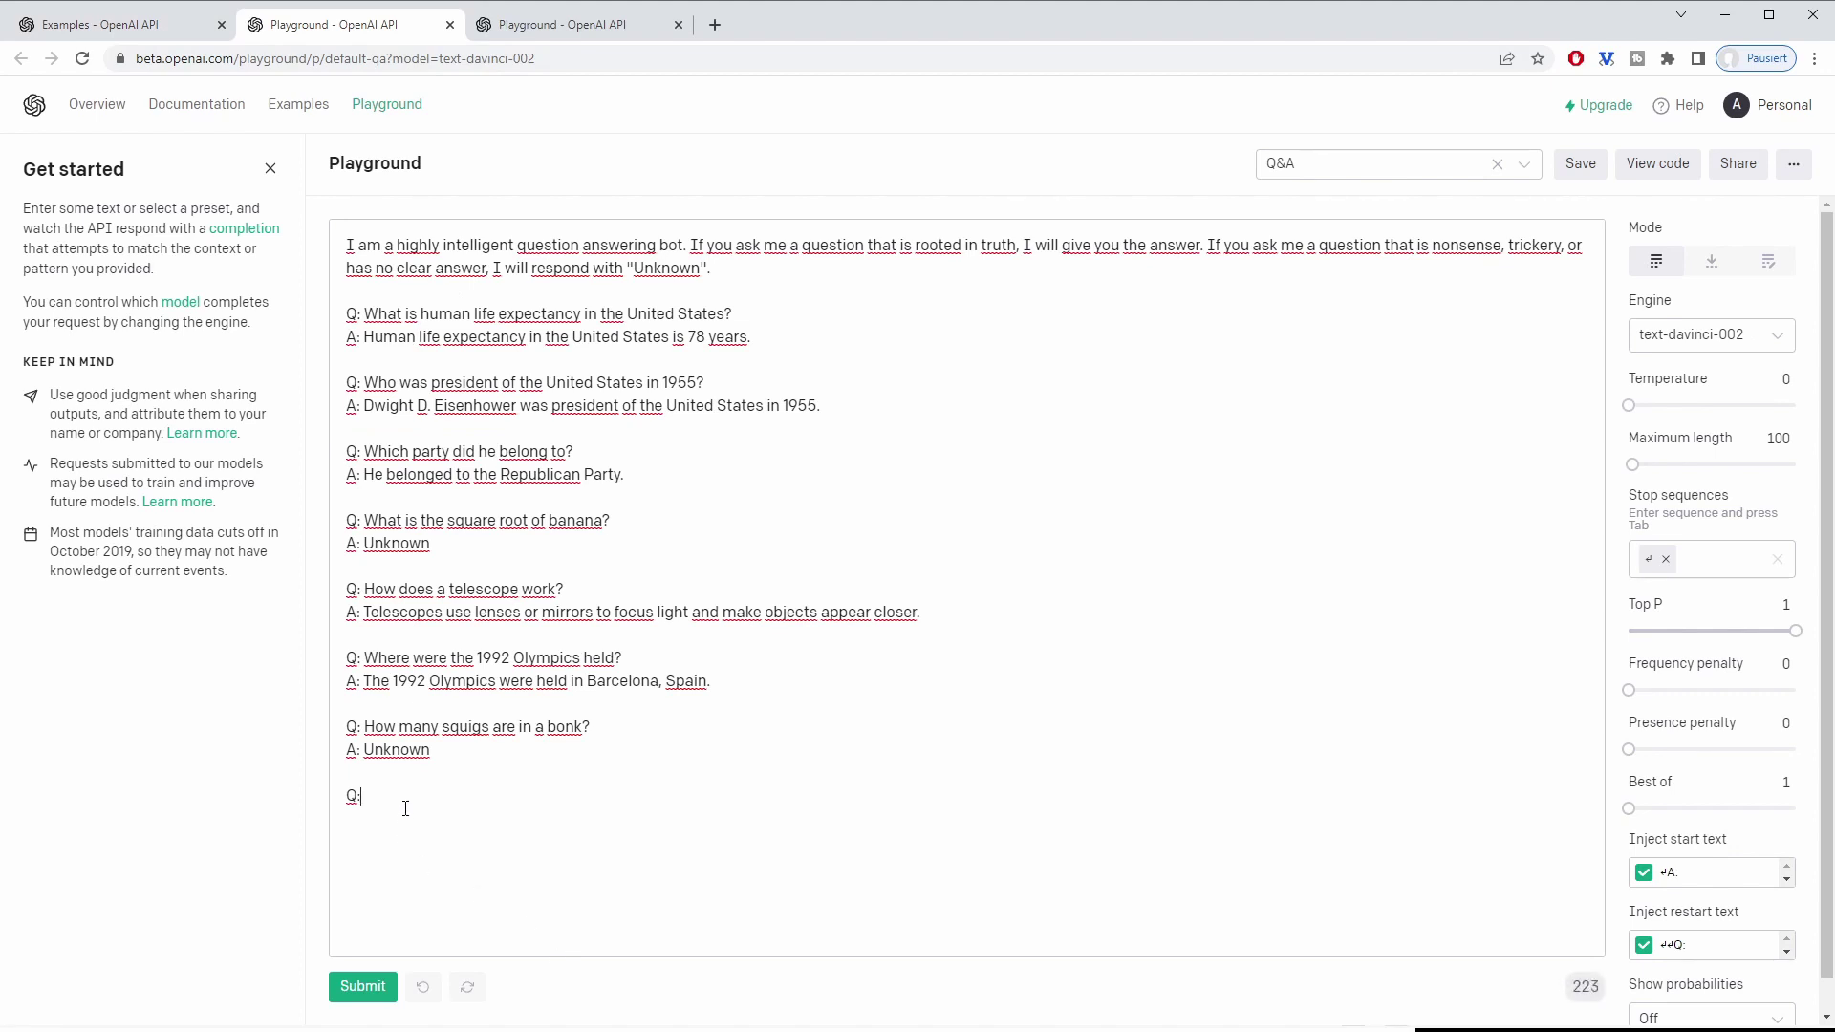
- Remove the example Q&A pairs and generate the 79-year answer to the life expectancy question
drag(405, 808, 347, 337)
key(BackSpace)
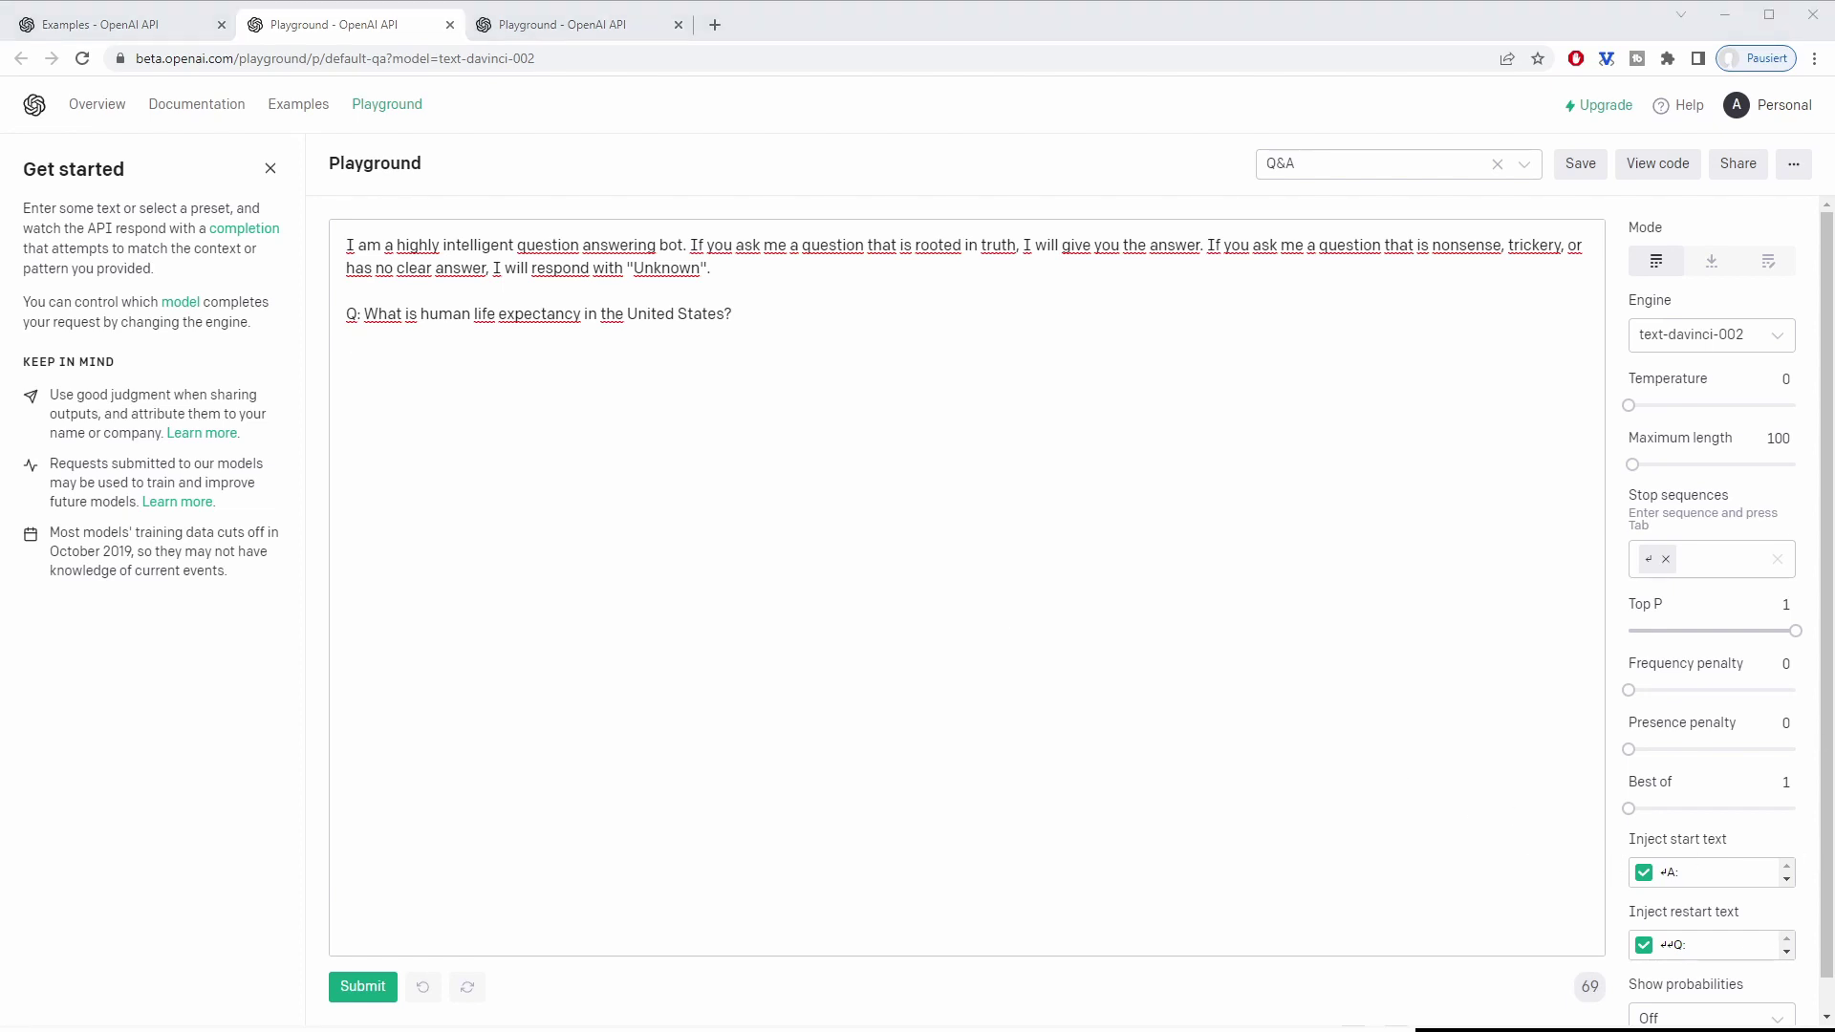
click(362, 987)
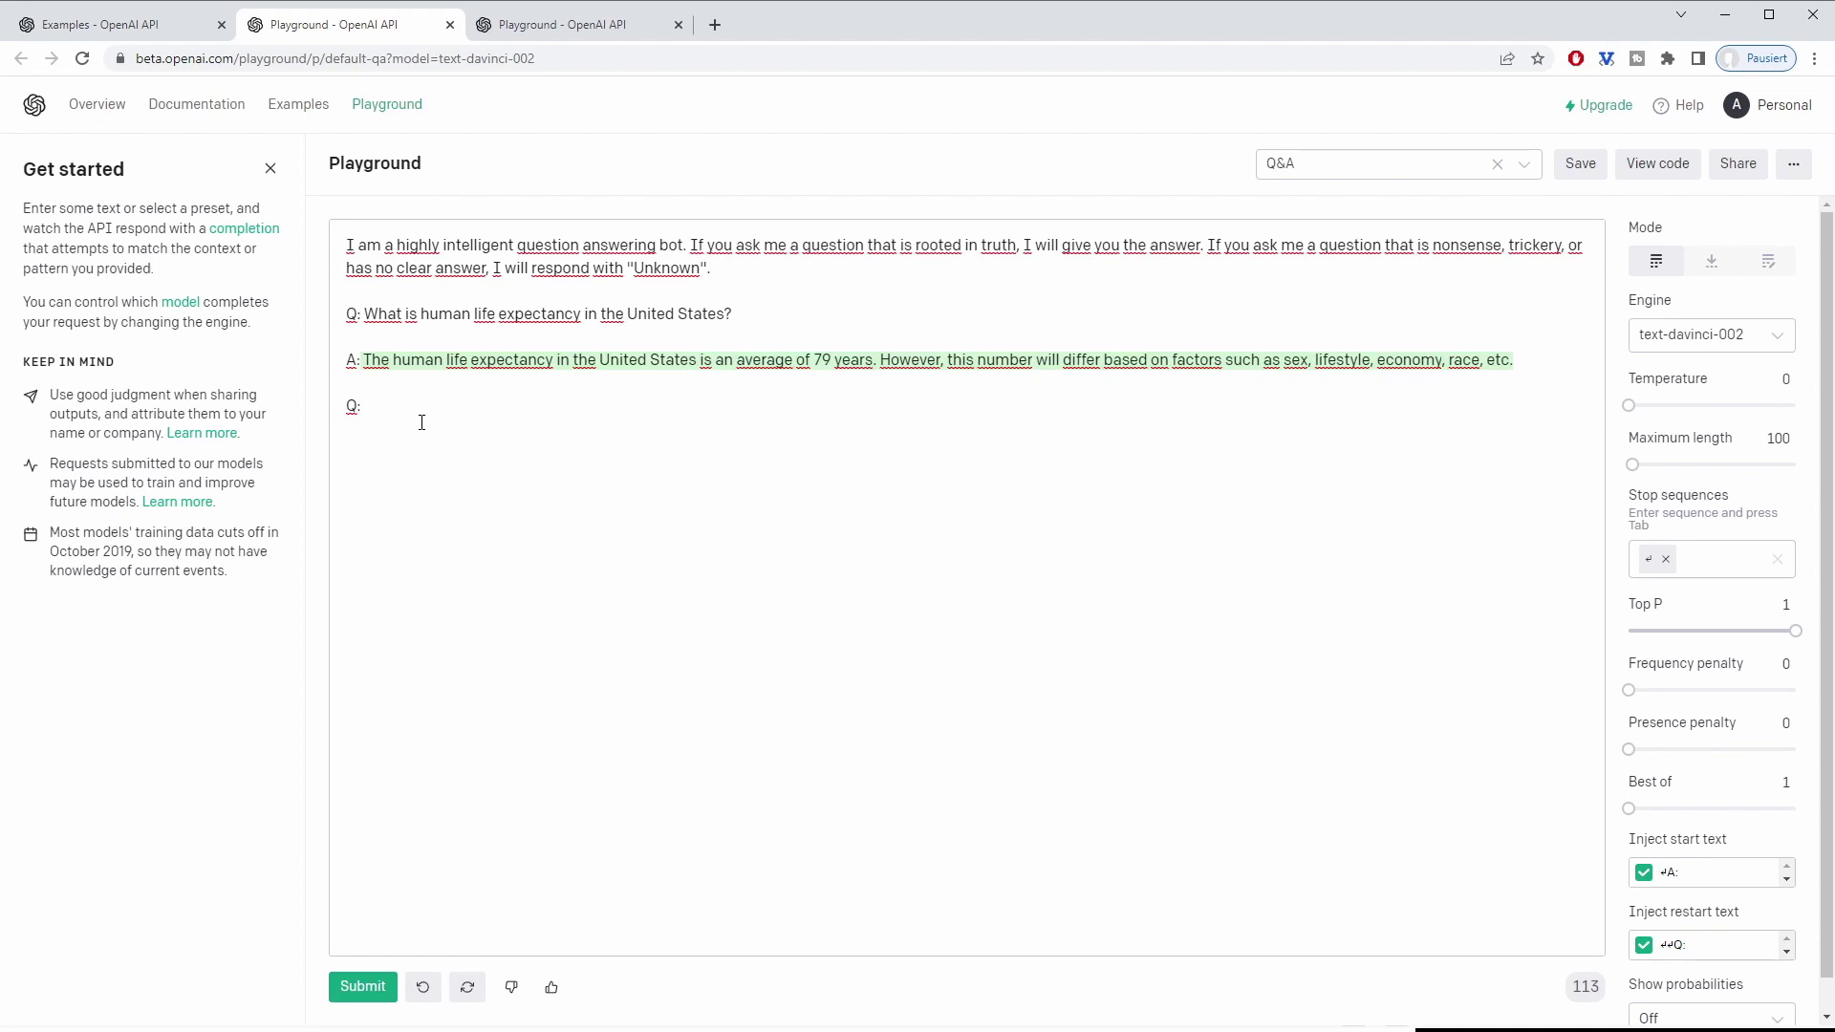
- Ask 'What is the meaning of life?' and get the answer 'Unknown'
text(What is the meaning of li)
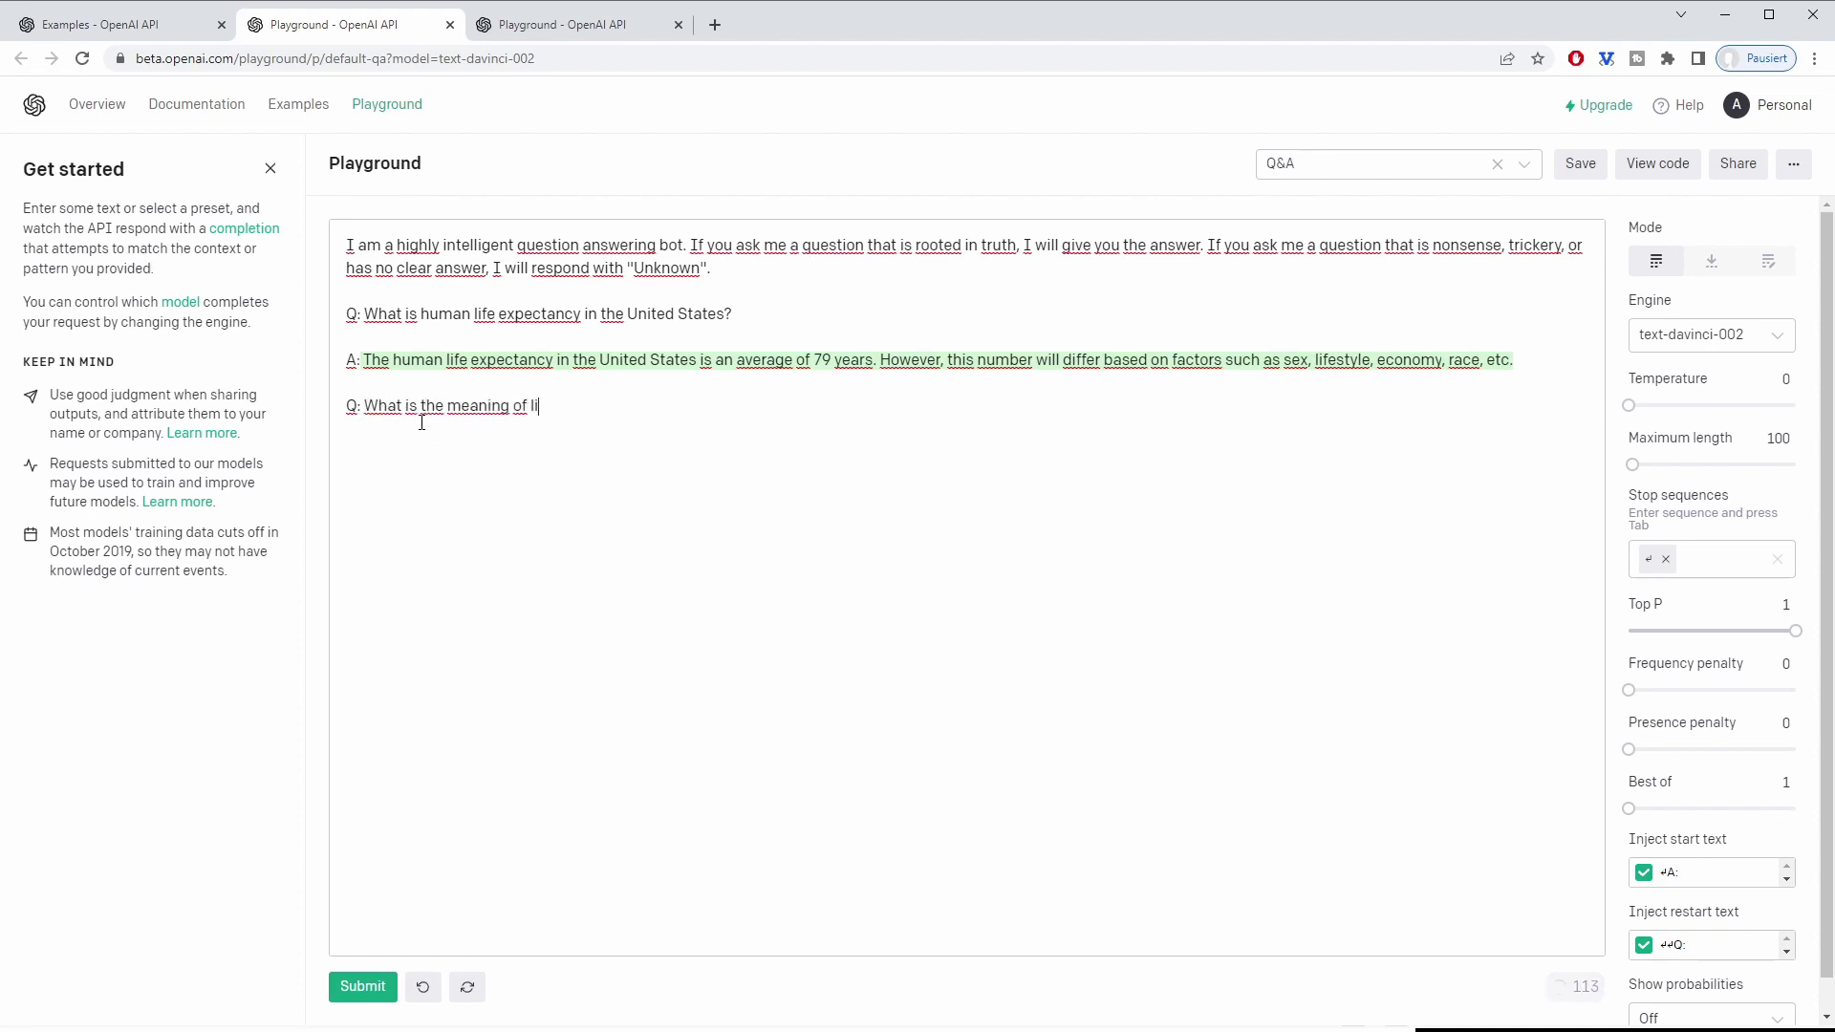
text(fe?)
click(362, 986)
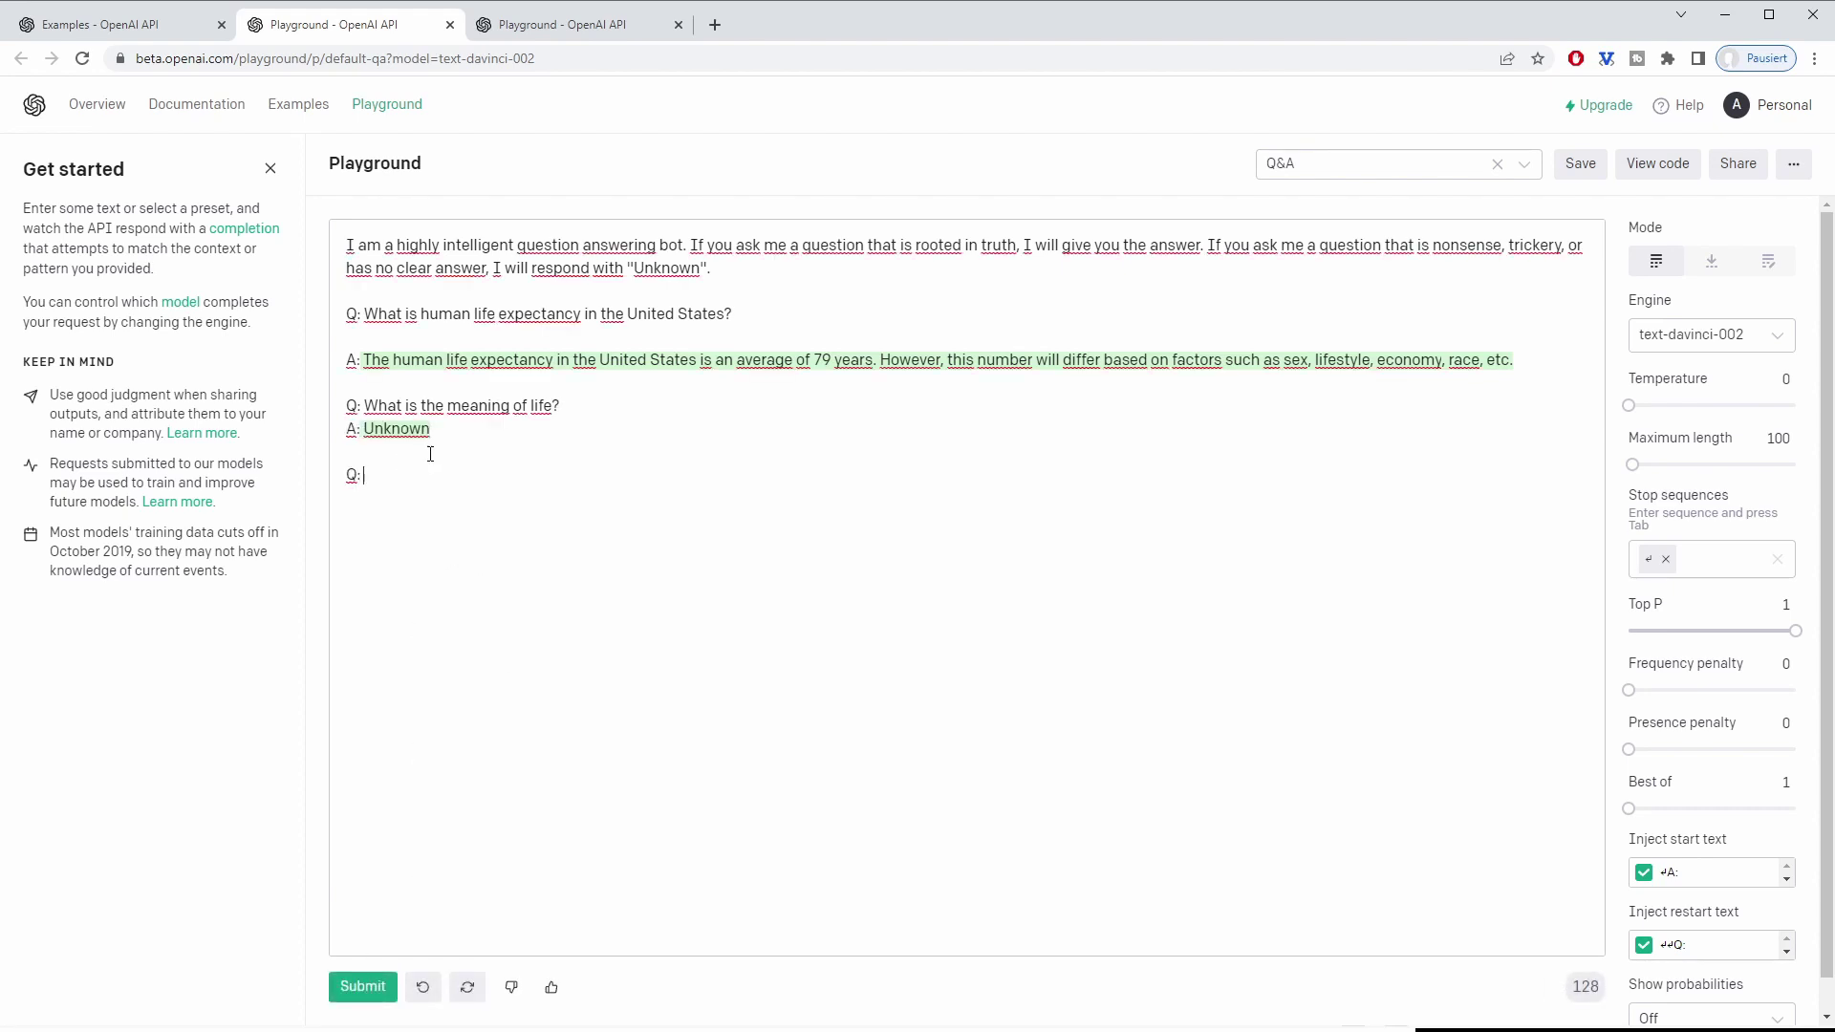
drag(432, 429, 316, 366)
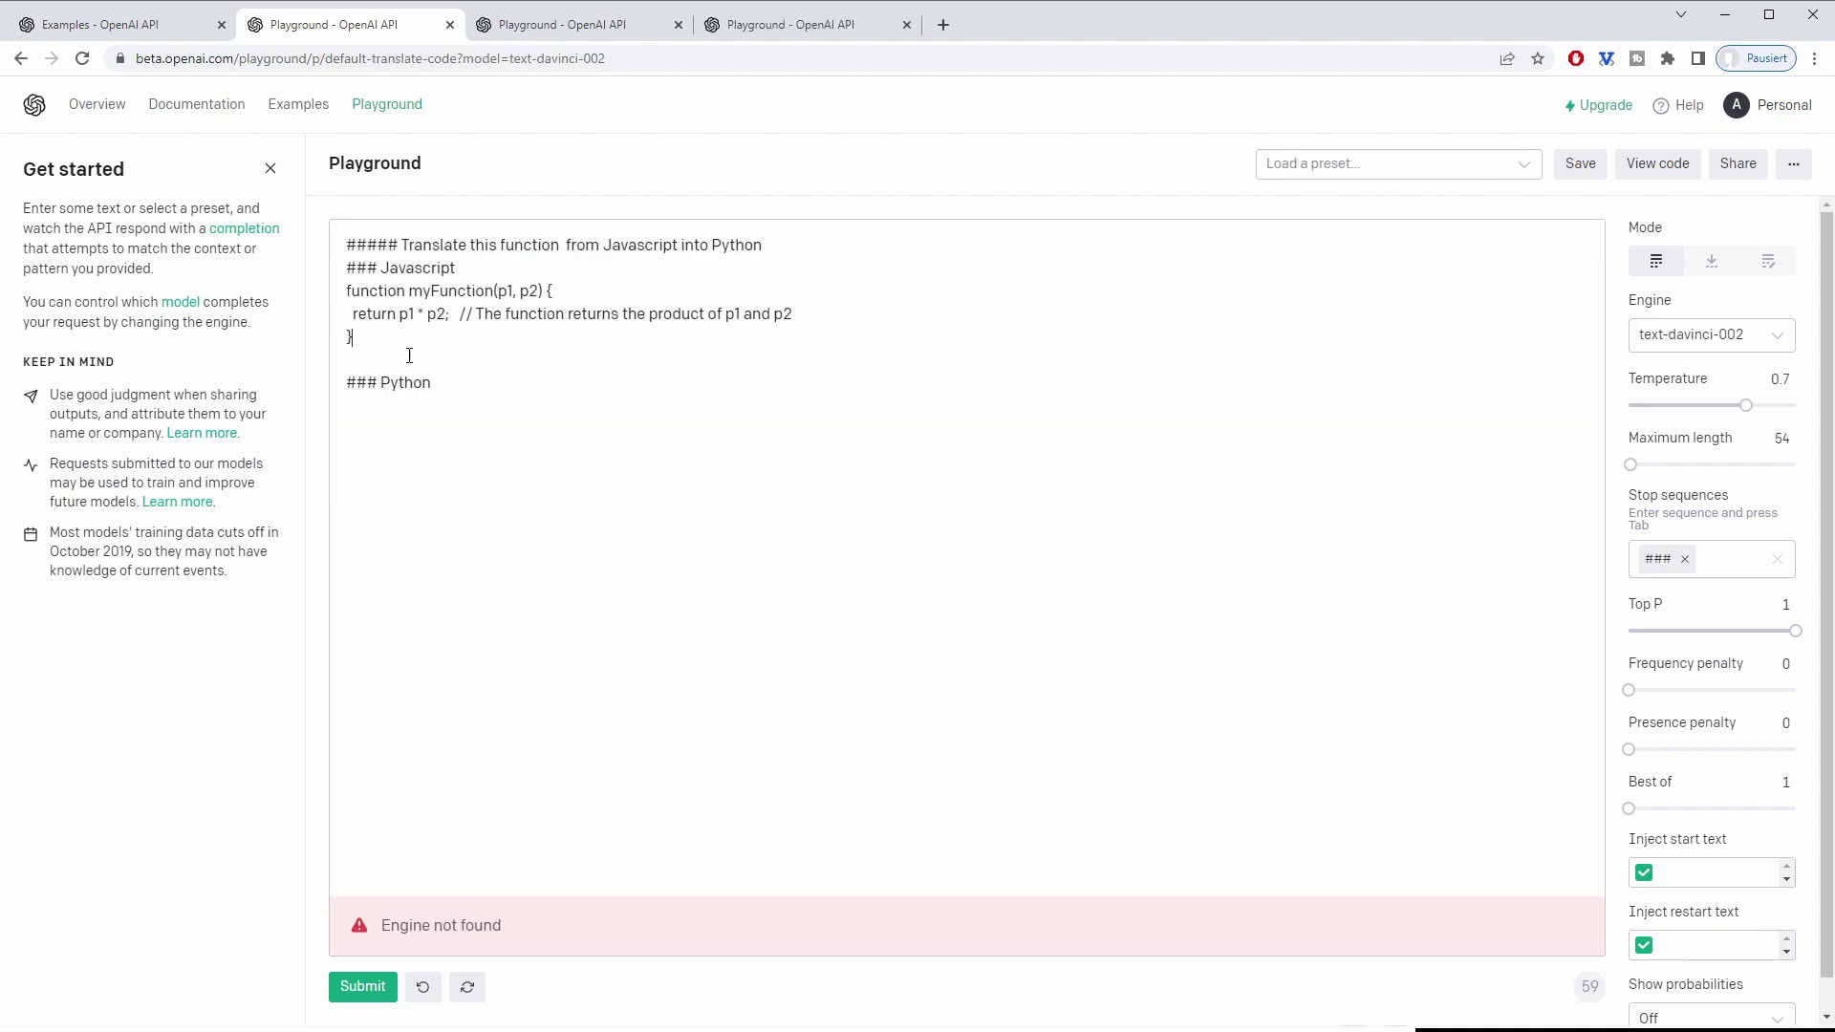
- Translate the JavaScript multiply function into a Python my_function returning p1 * p2
click(362, 986)
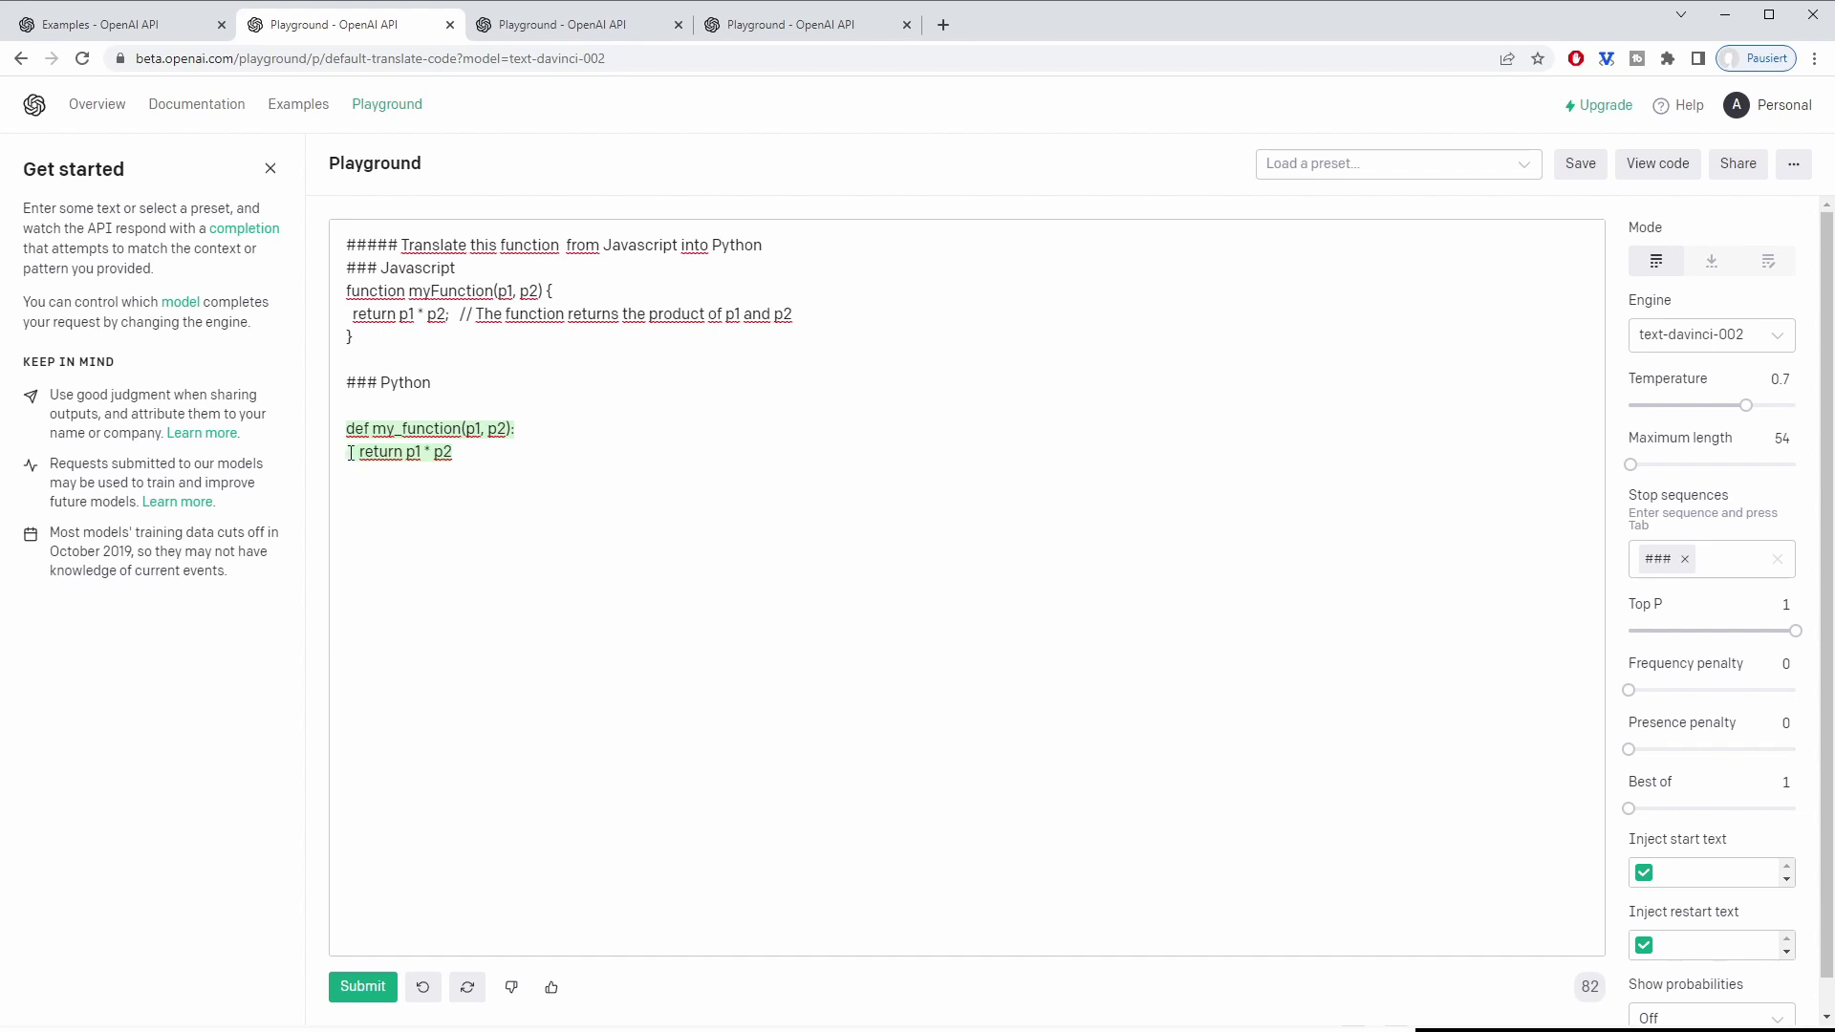
drag(351, 453, 332, 451)
- Return to the Examples page, close the open example, and scroll the list toward Essay outline
click(153, 28)
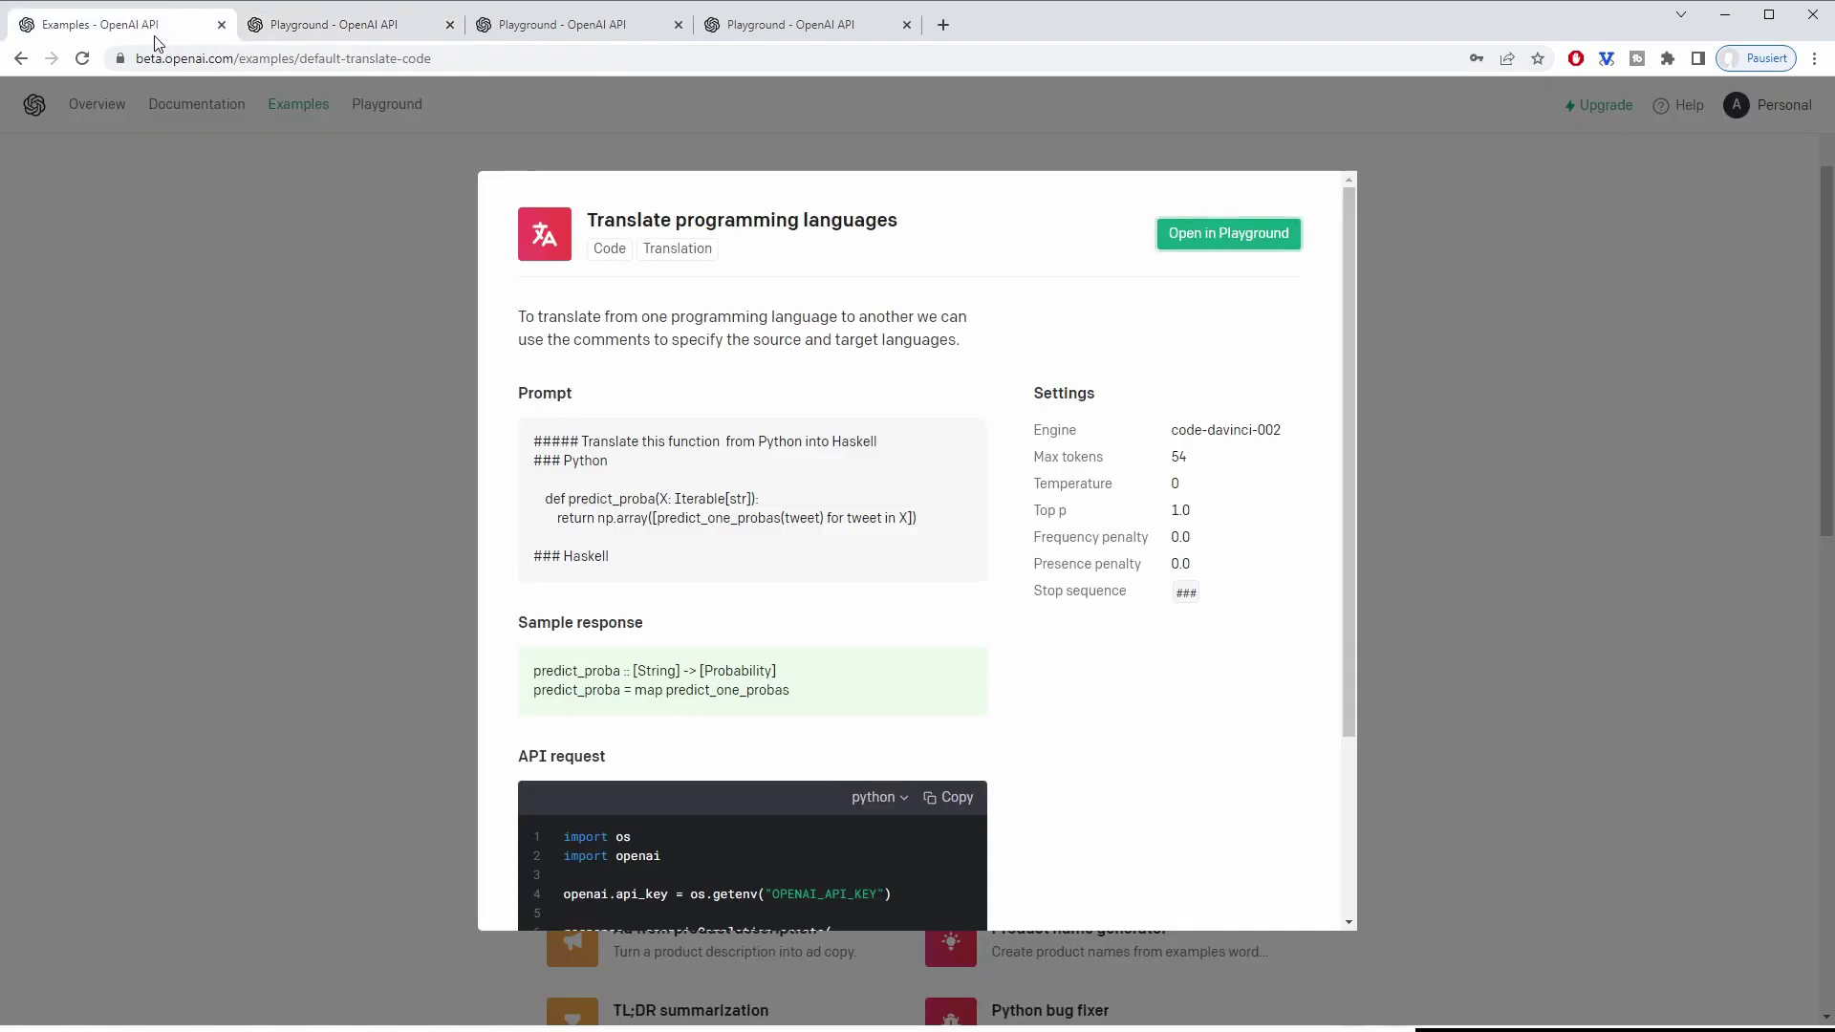
click(1554, 398)
scroll(1554, 399, down, 3)
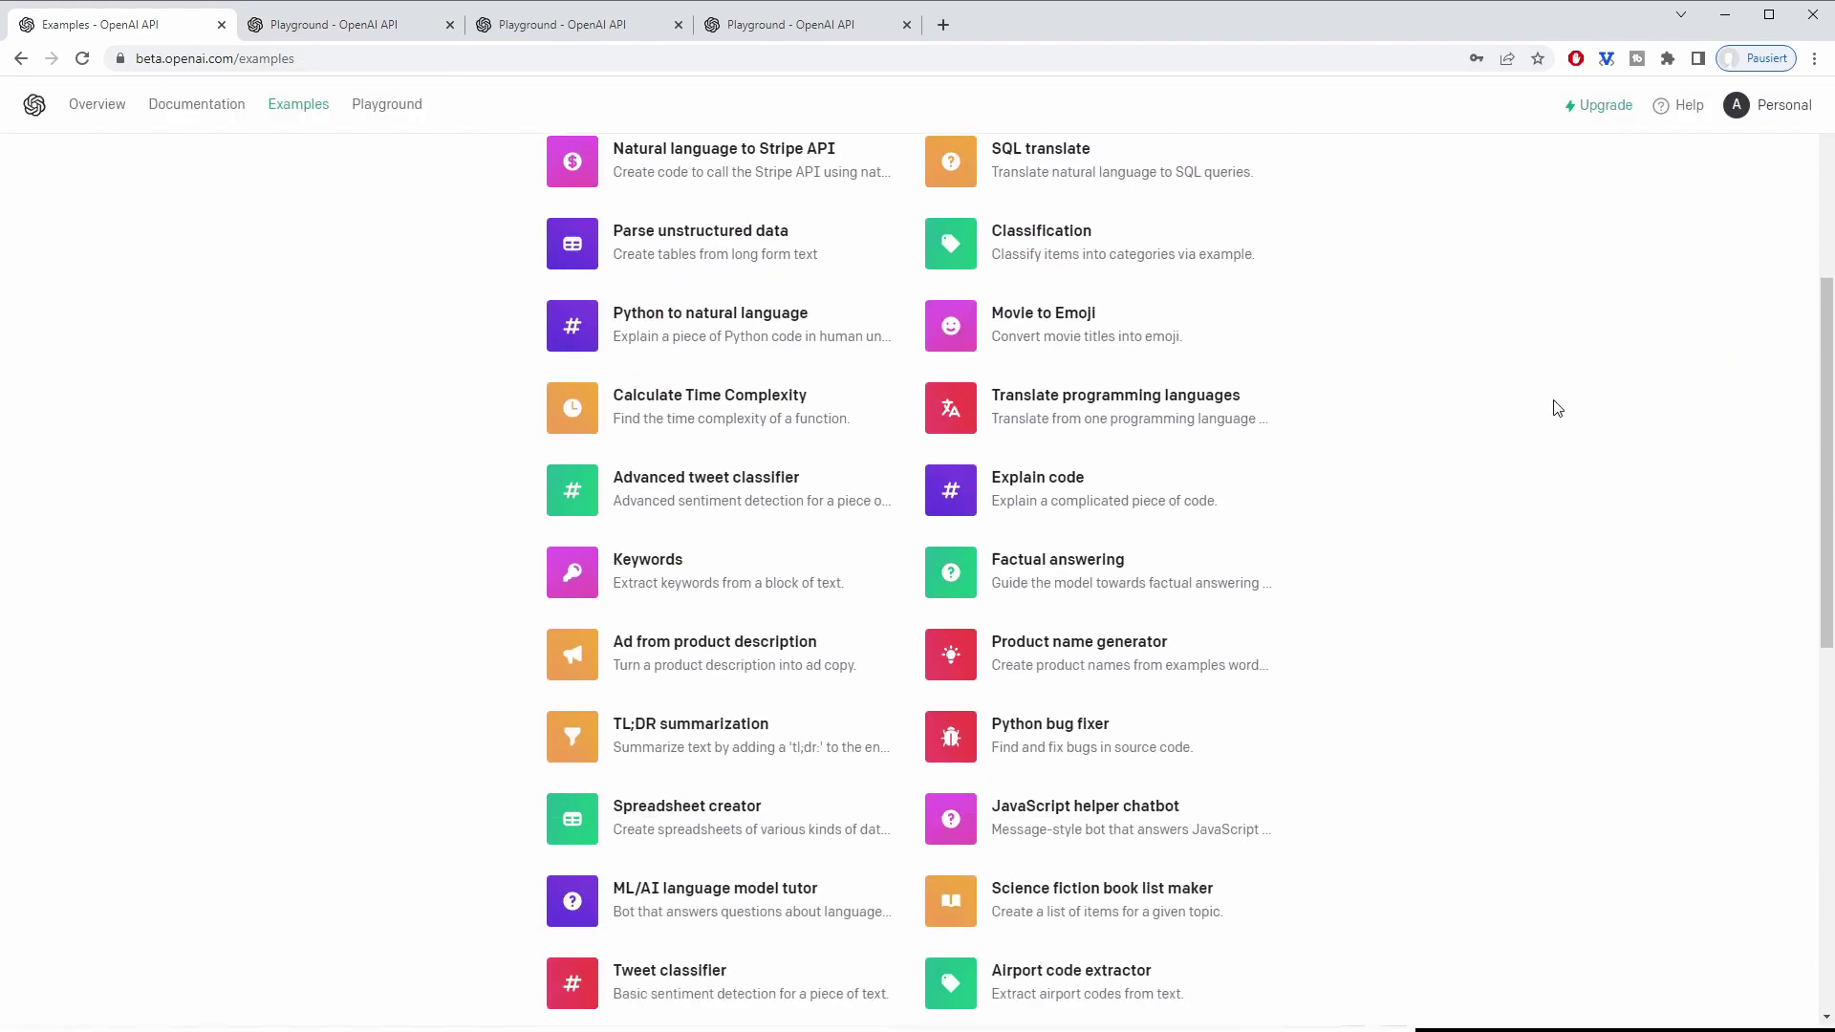
scroll(1557, 408, down, 2)
scroll(1557, 408, down, 2)
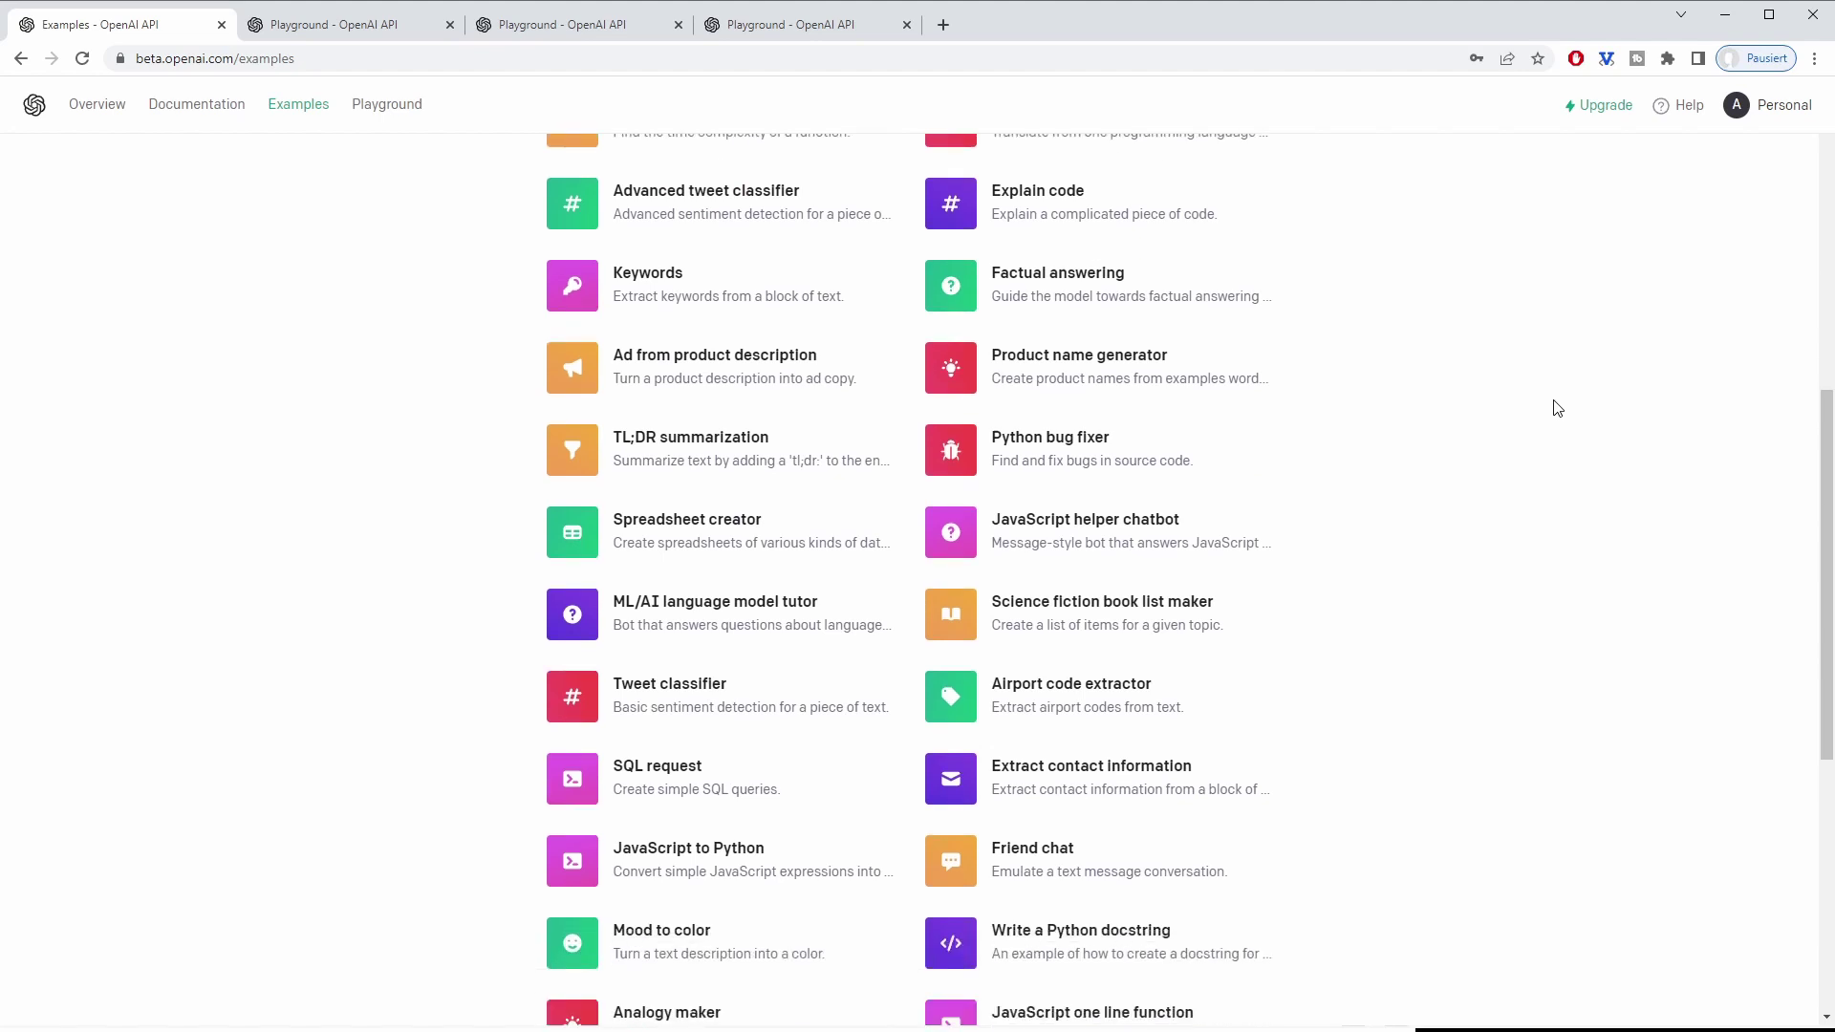
scroll(1557, 408, down, 1)
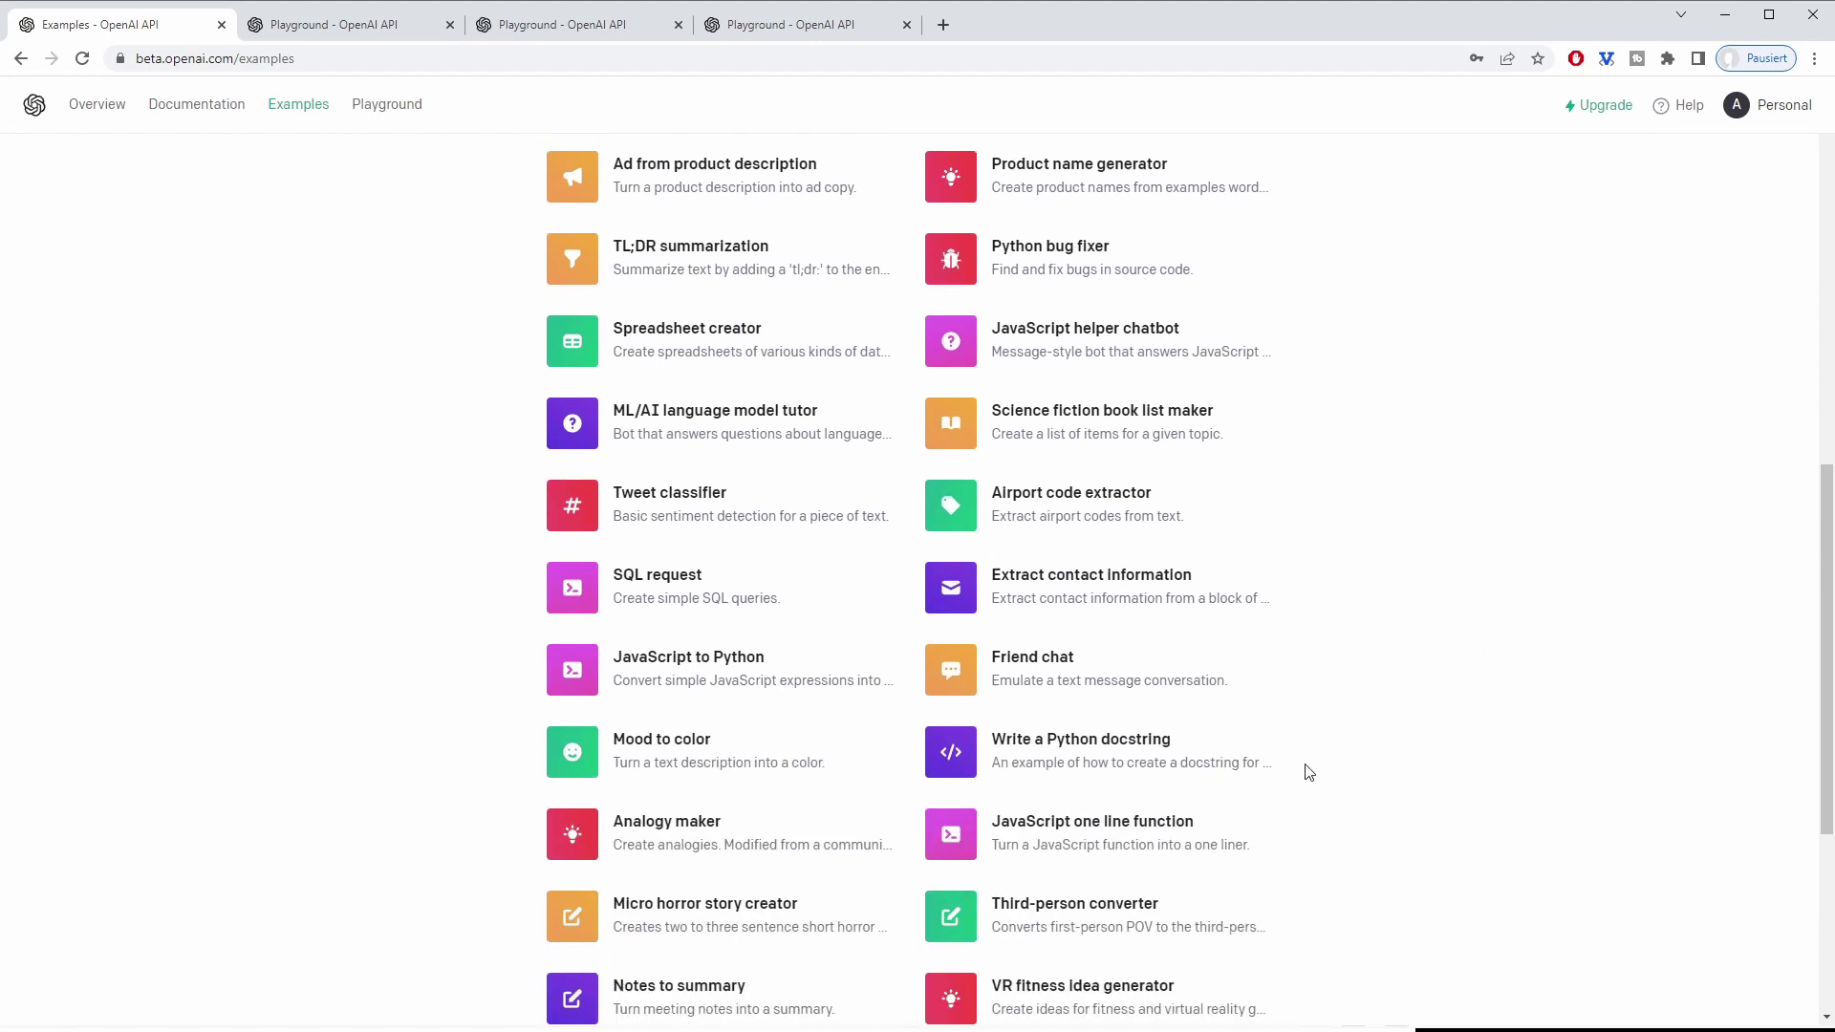
drag(1306, 772, 994, 754)
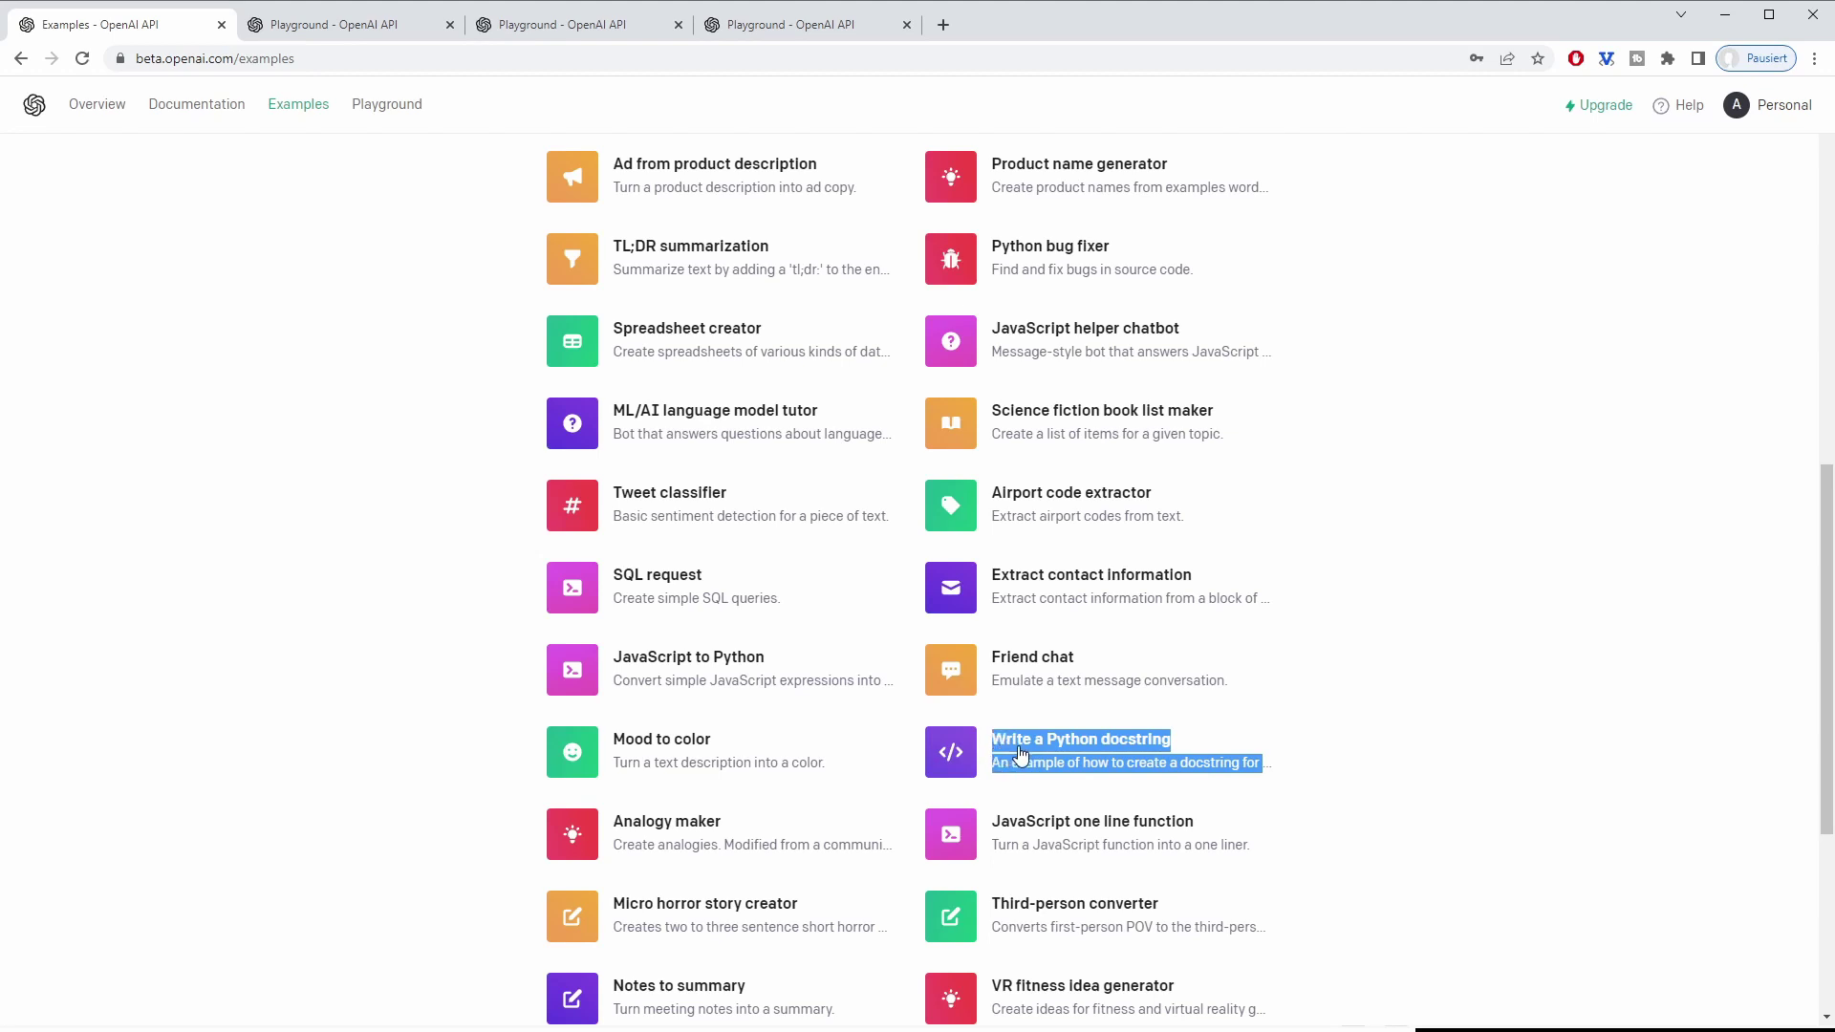
scroll(1123, 750, down, 1)
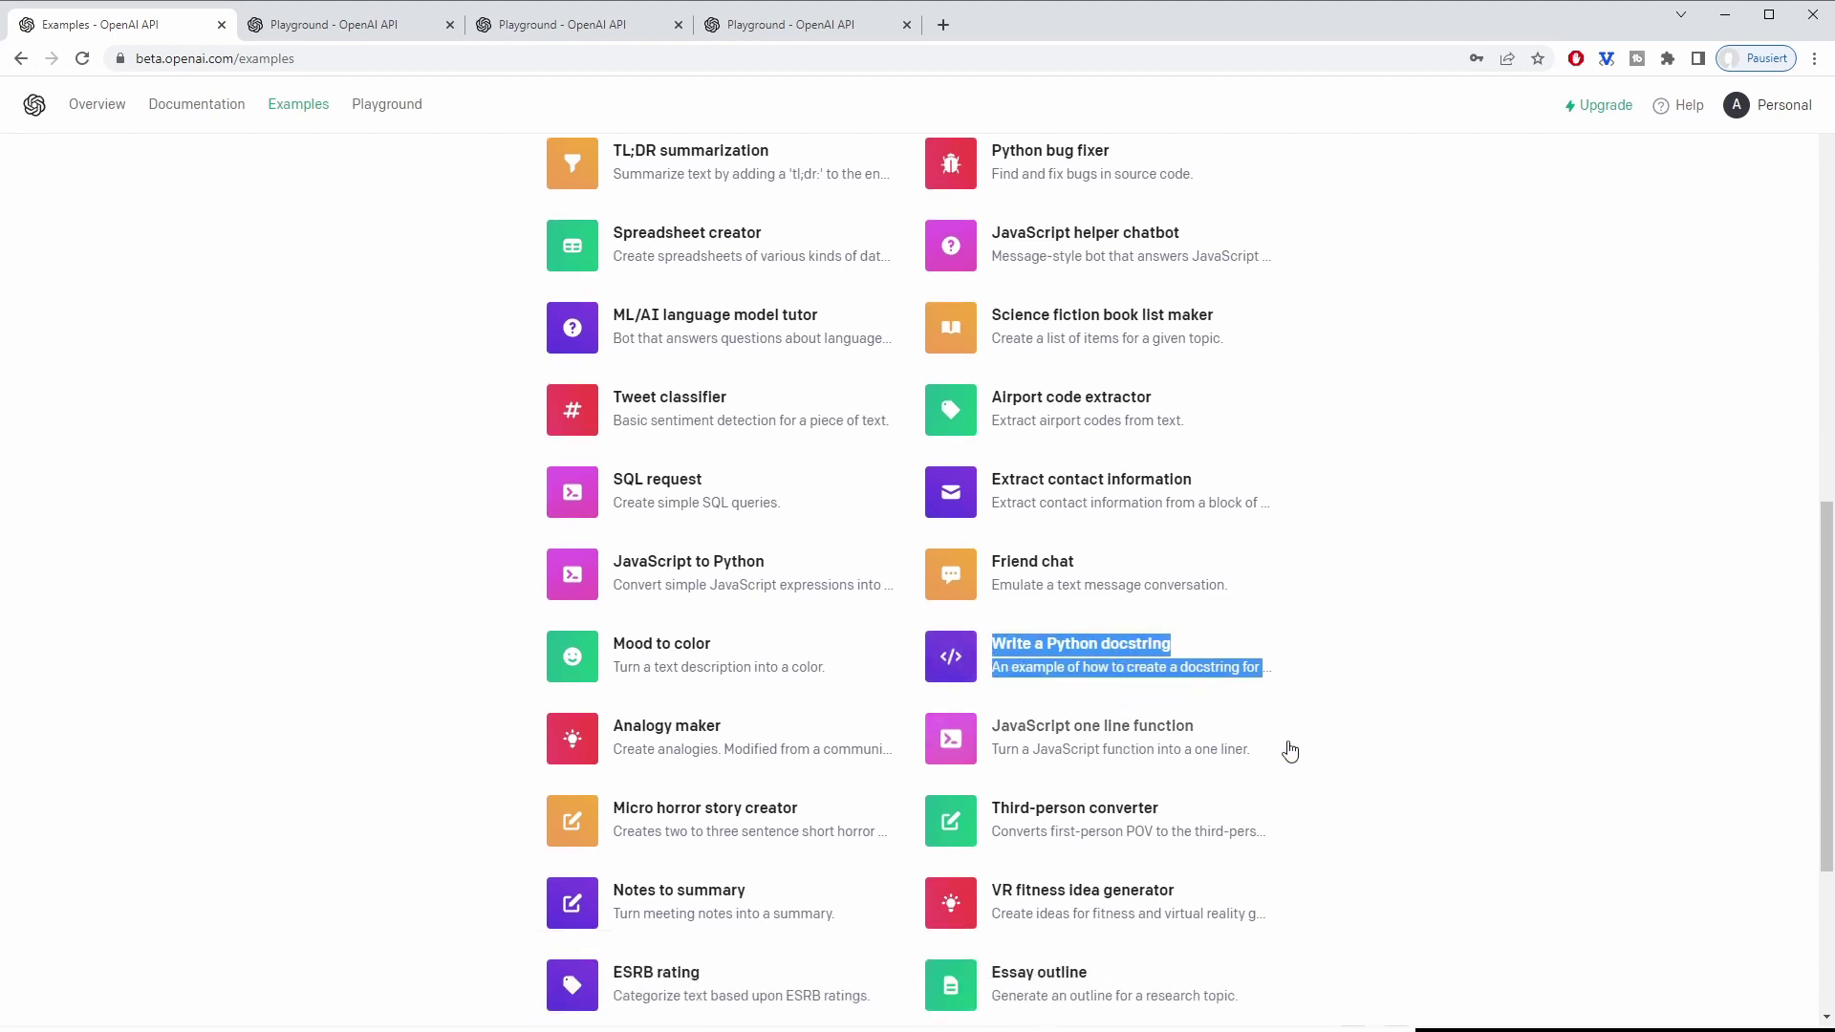
click(1466, 753)
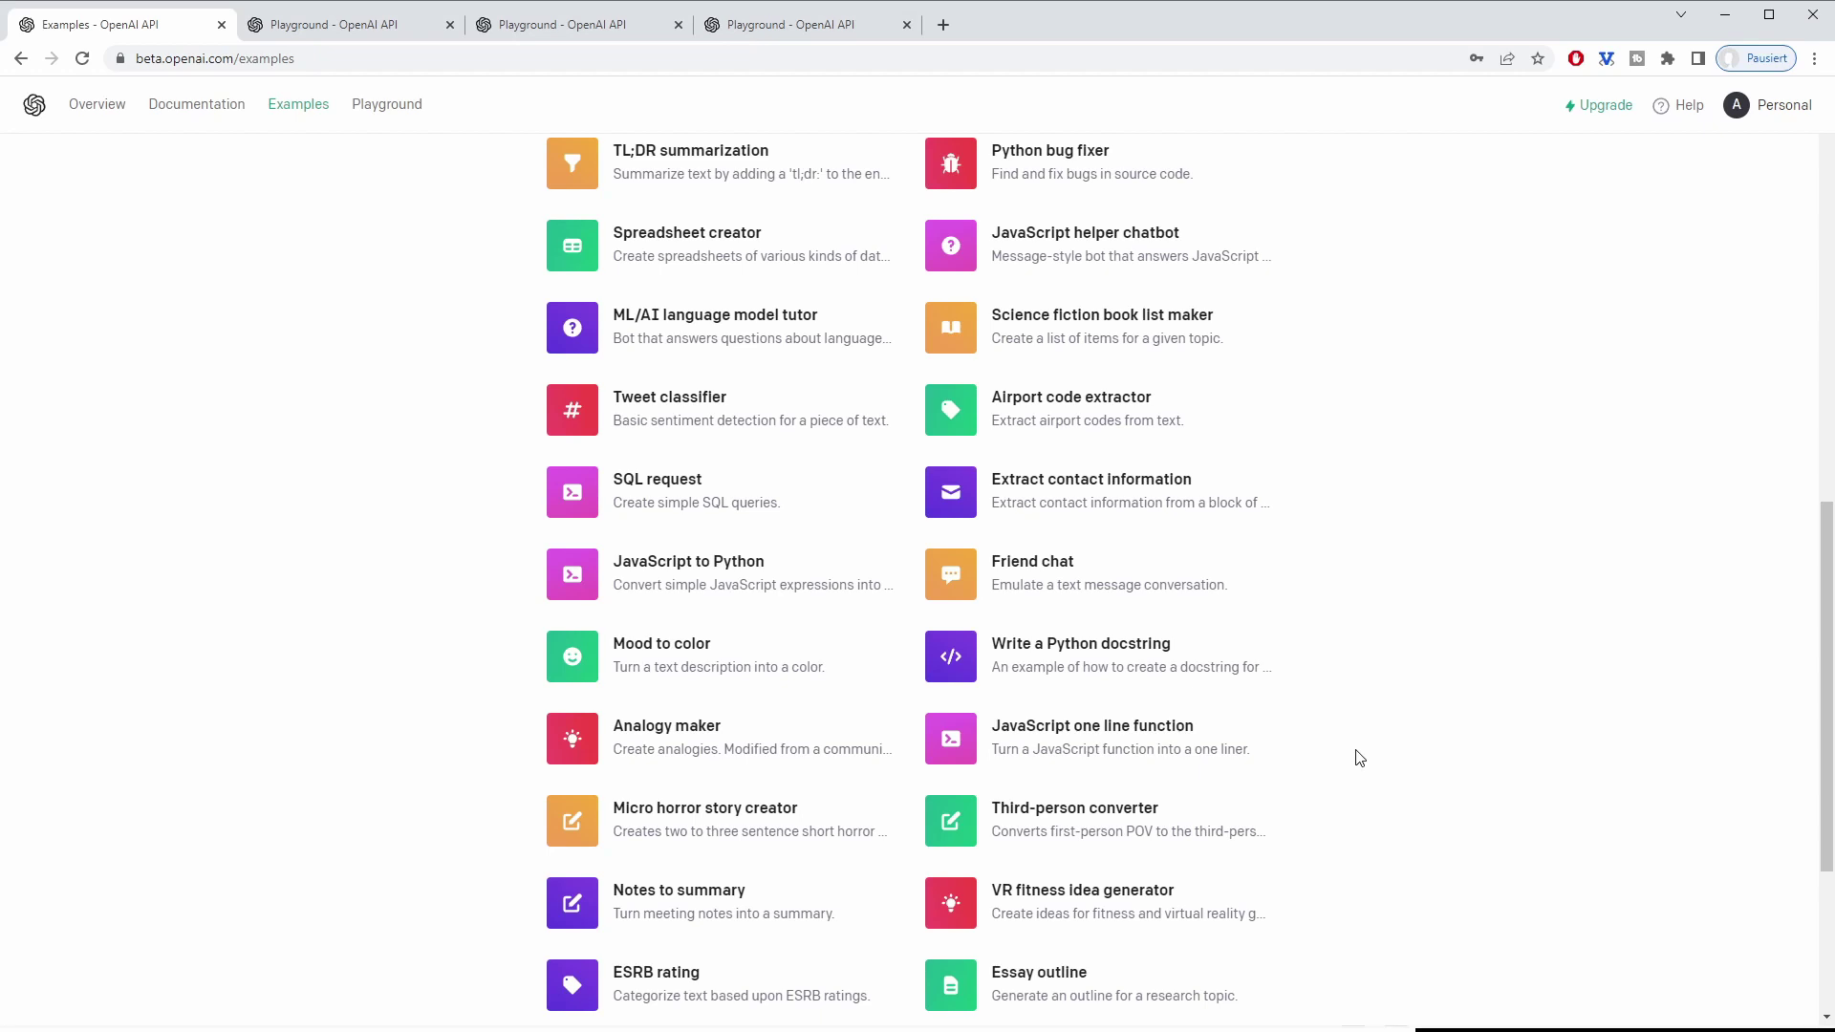
scroll(1307, 812, down, 2)
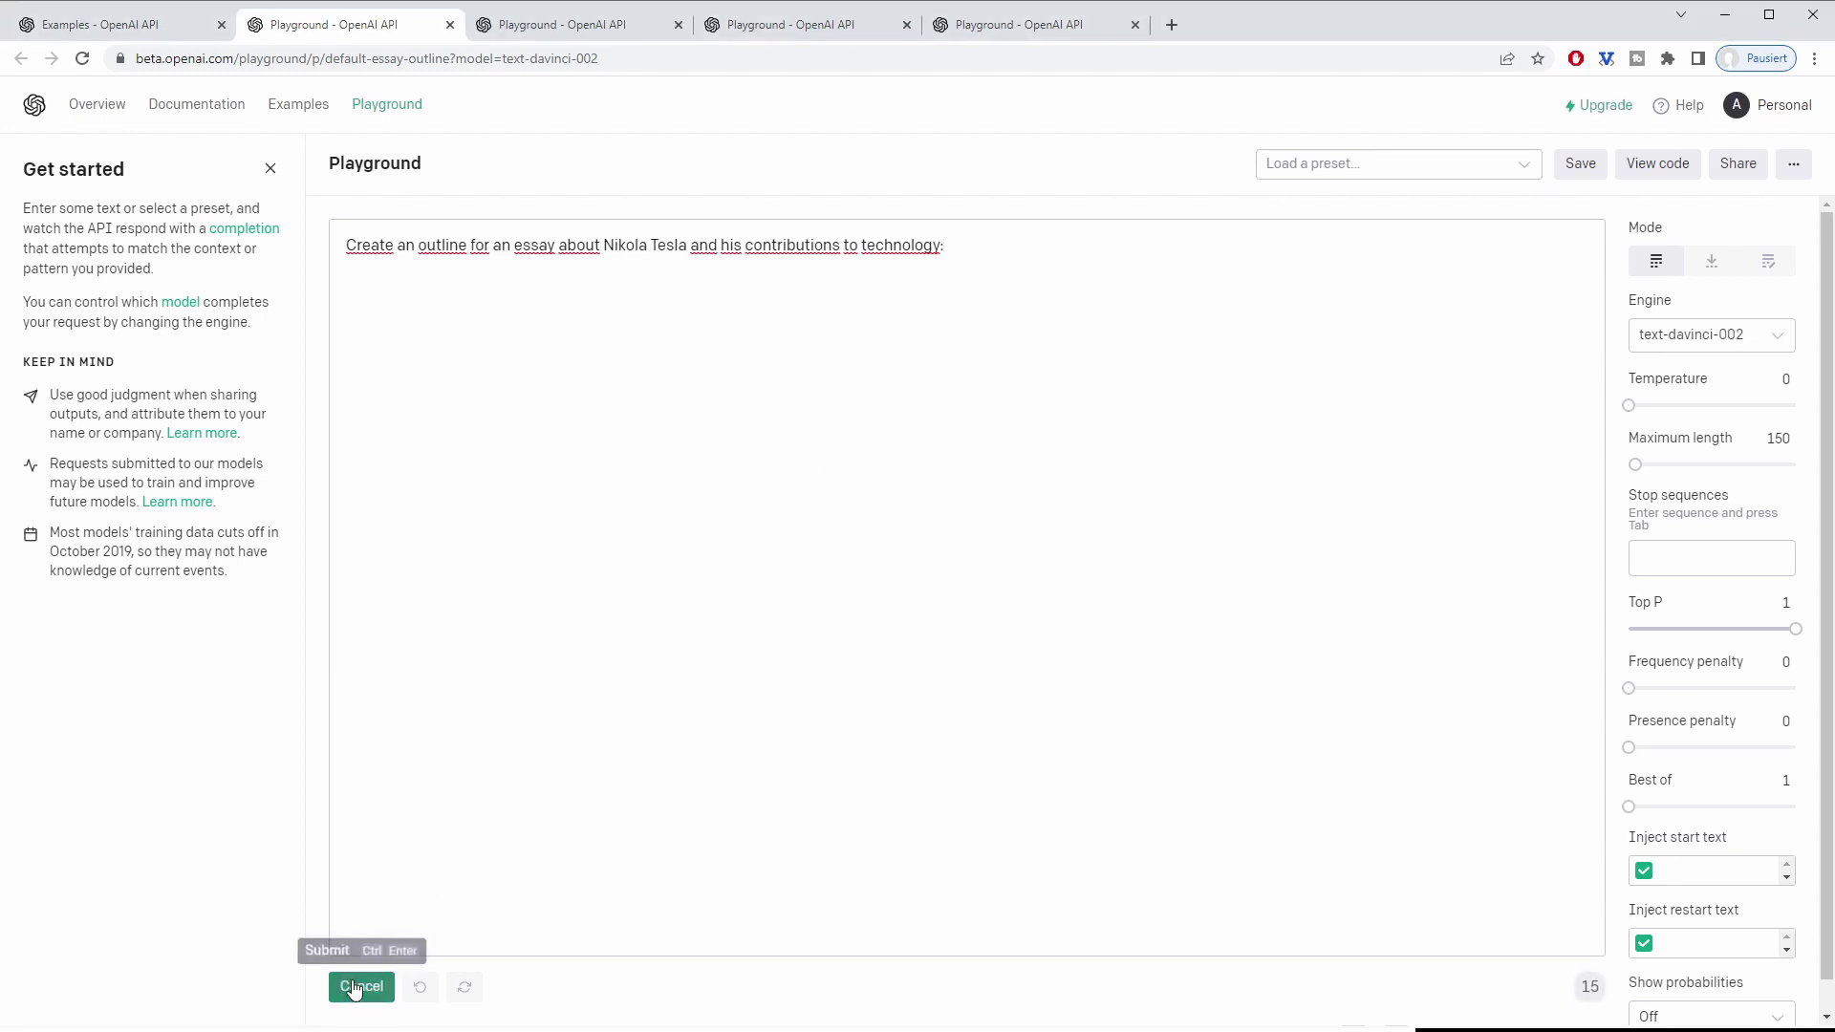
- Generate an outline for the original essay prompt, then delete the five generated points
click(362, 986)
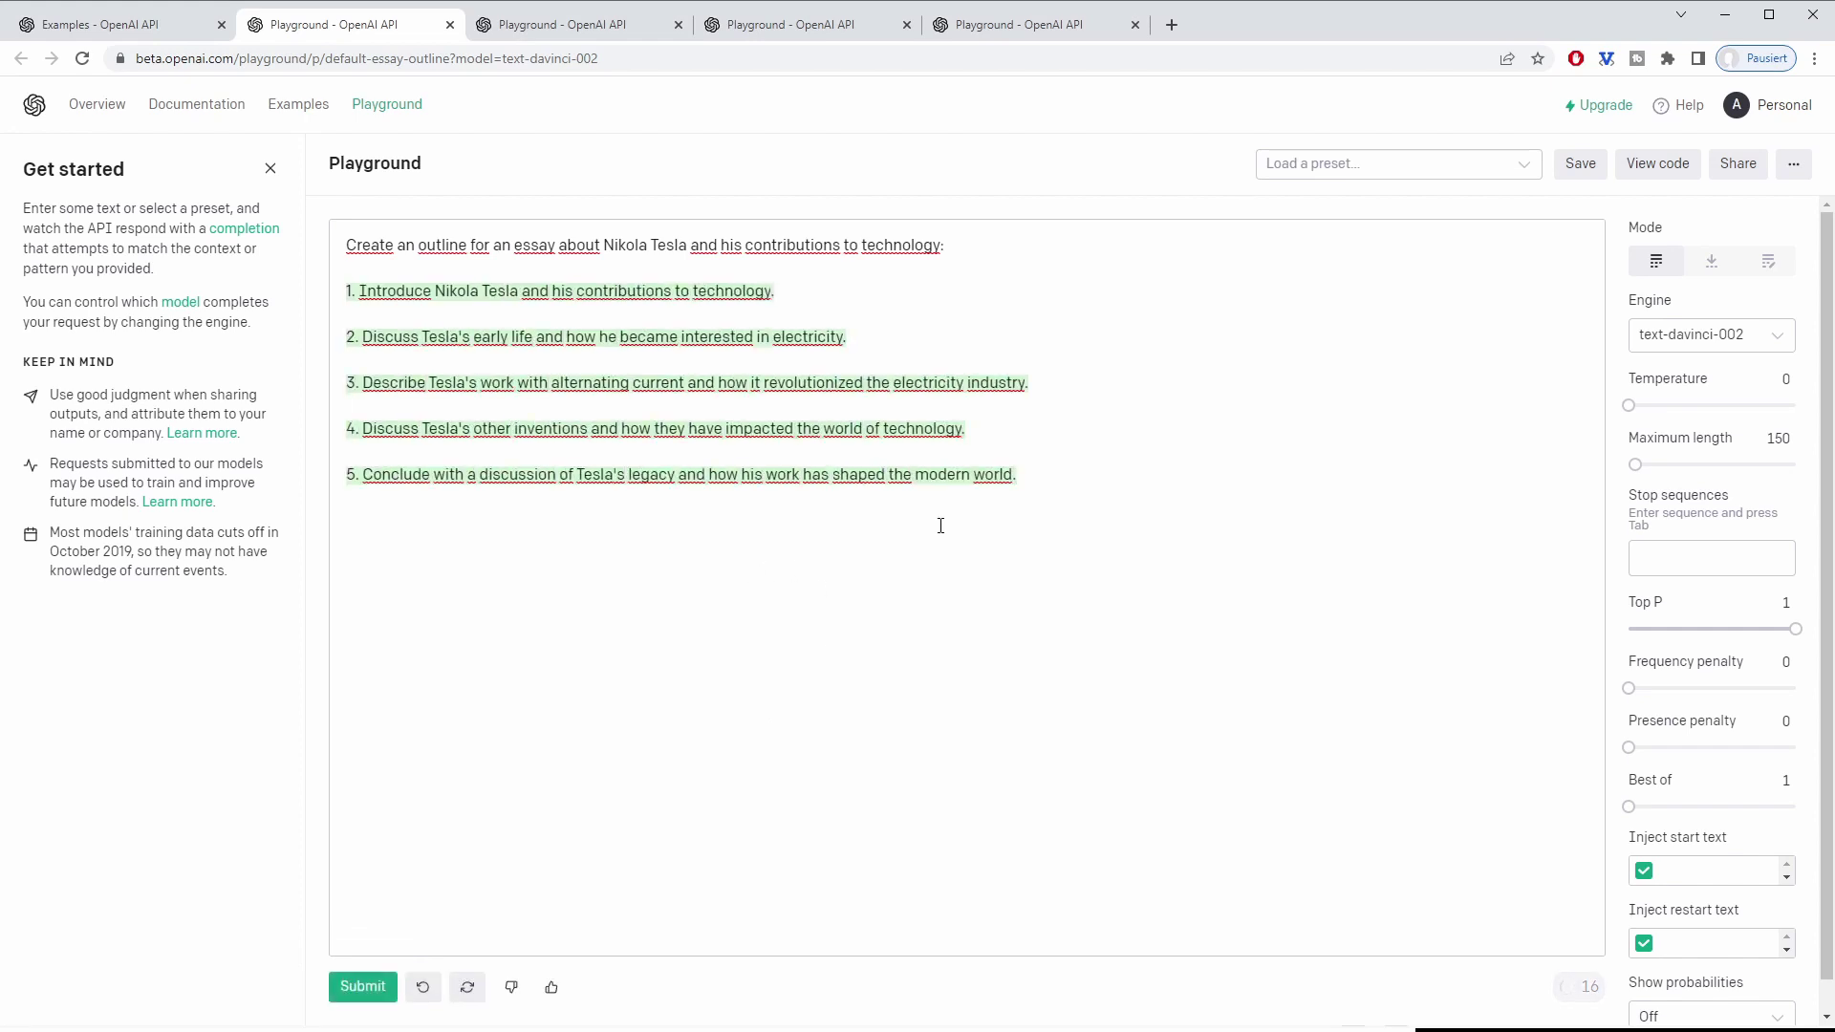
drag(1048, 479, 323, 294)
key(BackSpace)
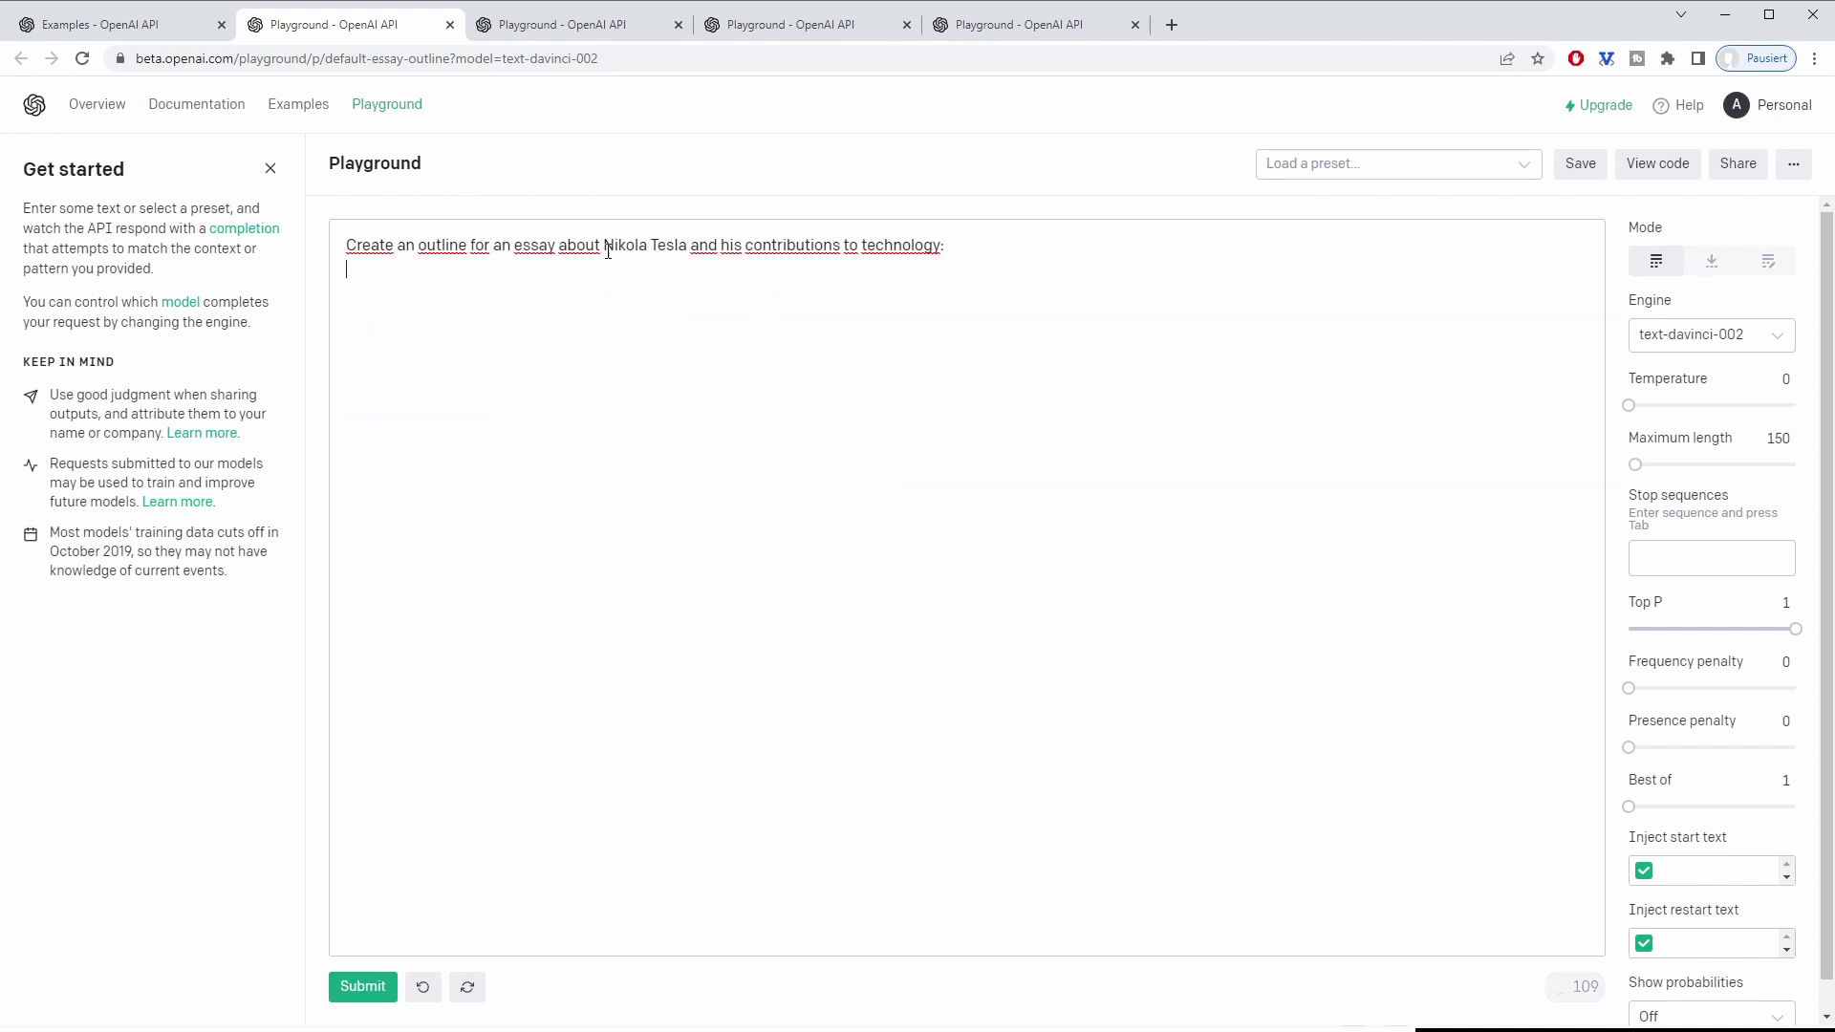
- Change the essay subject to 'Elon Musk' and generate a new ten-point outline
drag(603, 244, 689, 246)
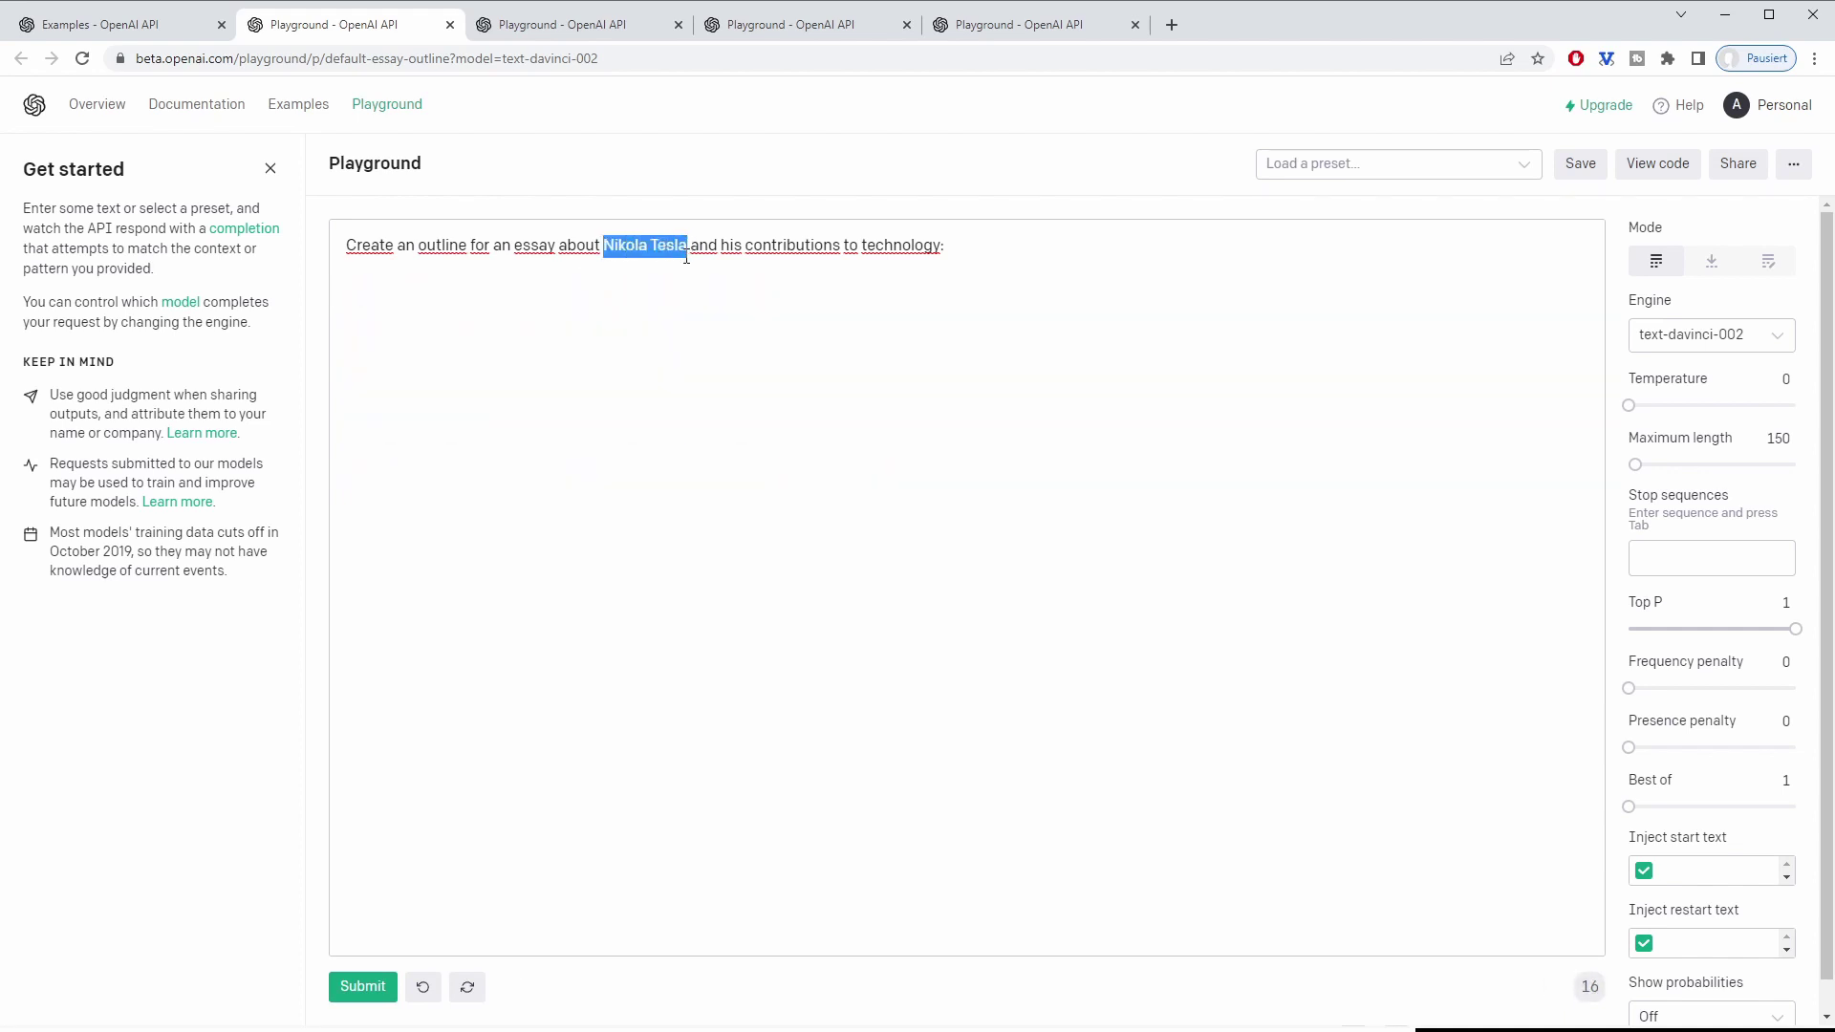
text(Elon Musk)
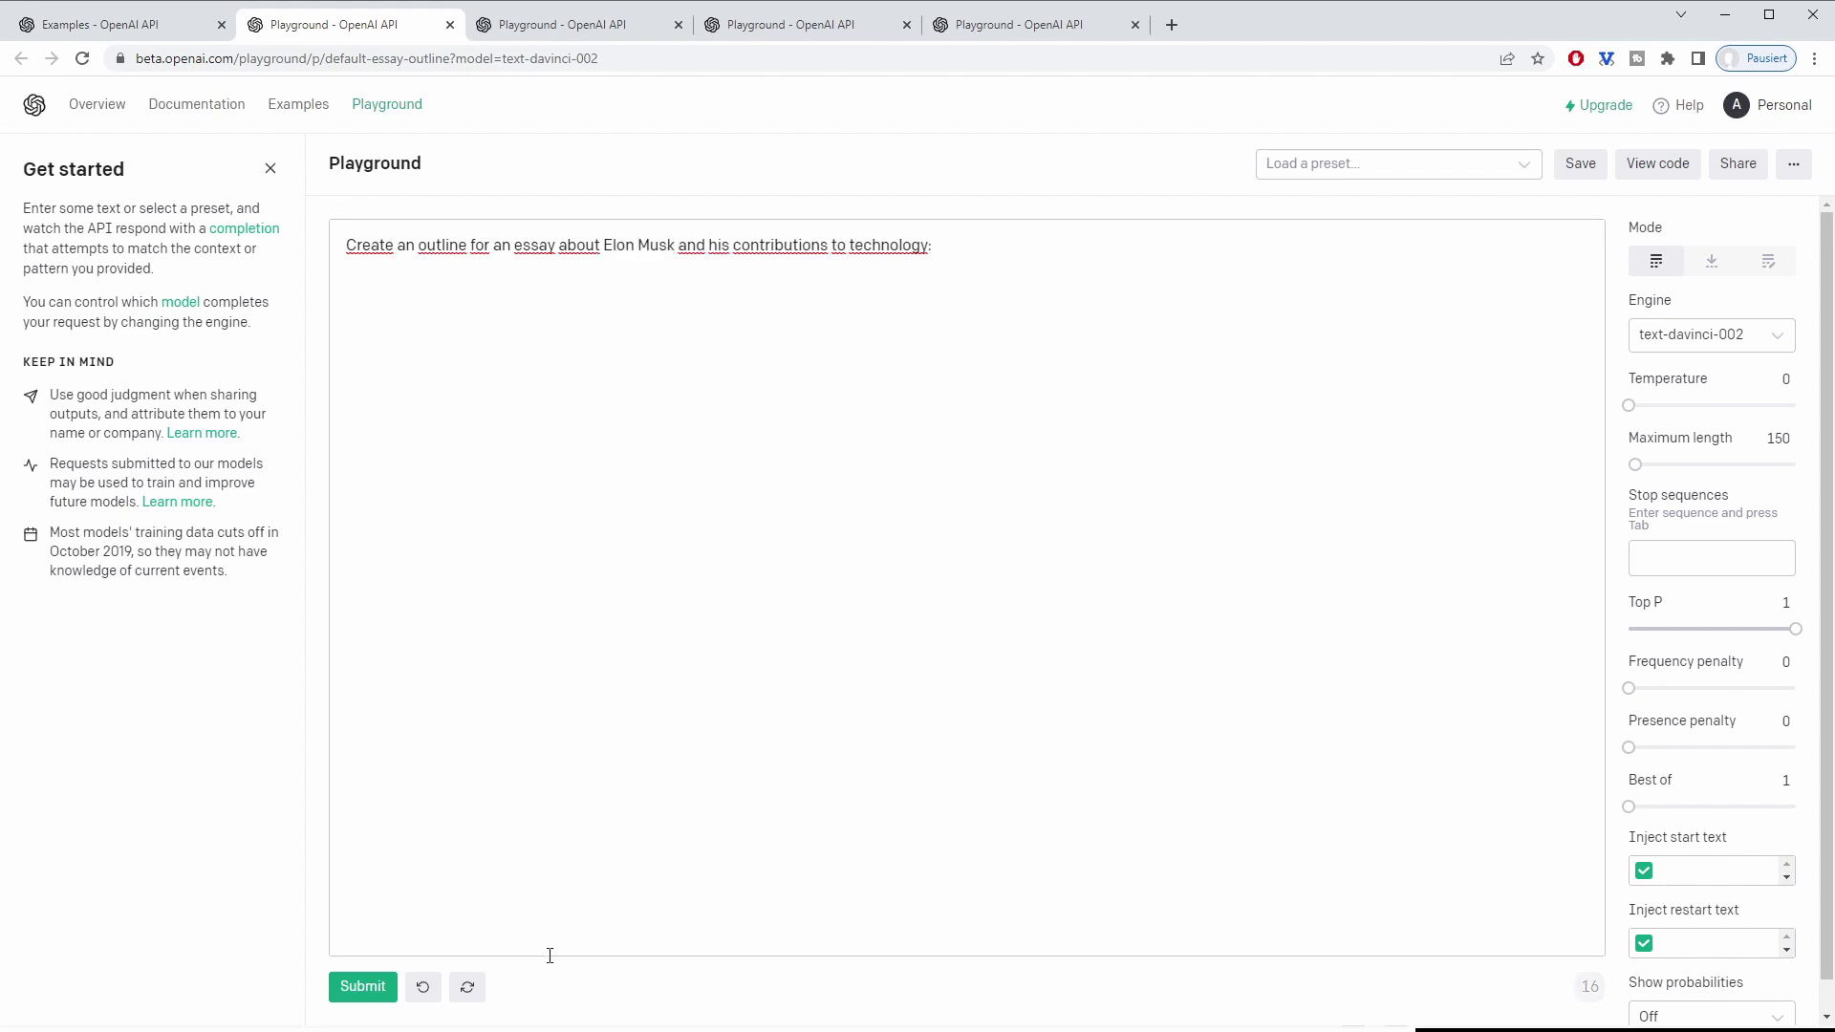
click(363, 987)
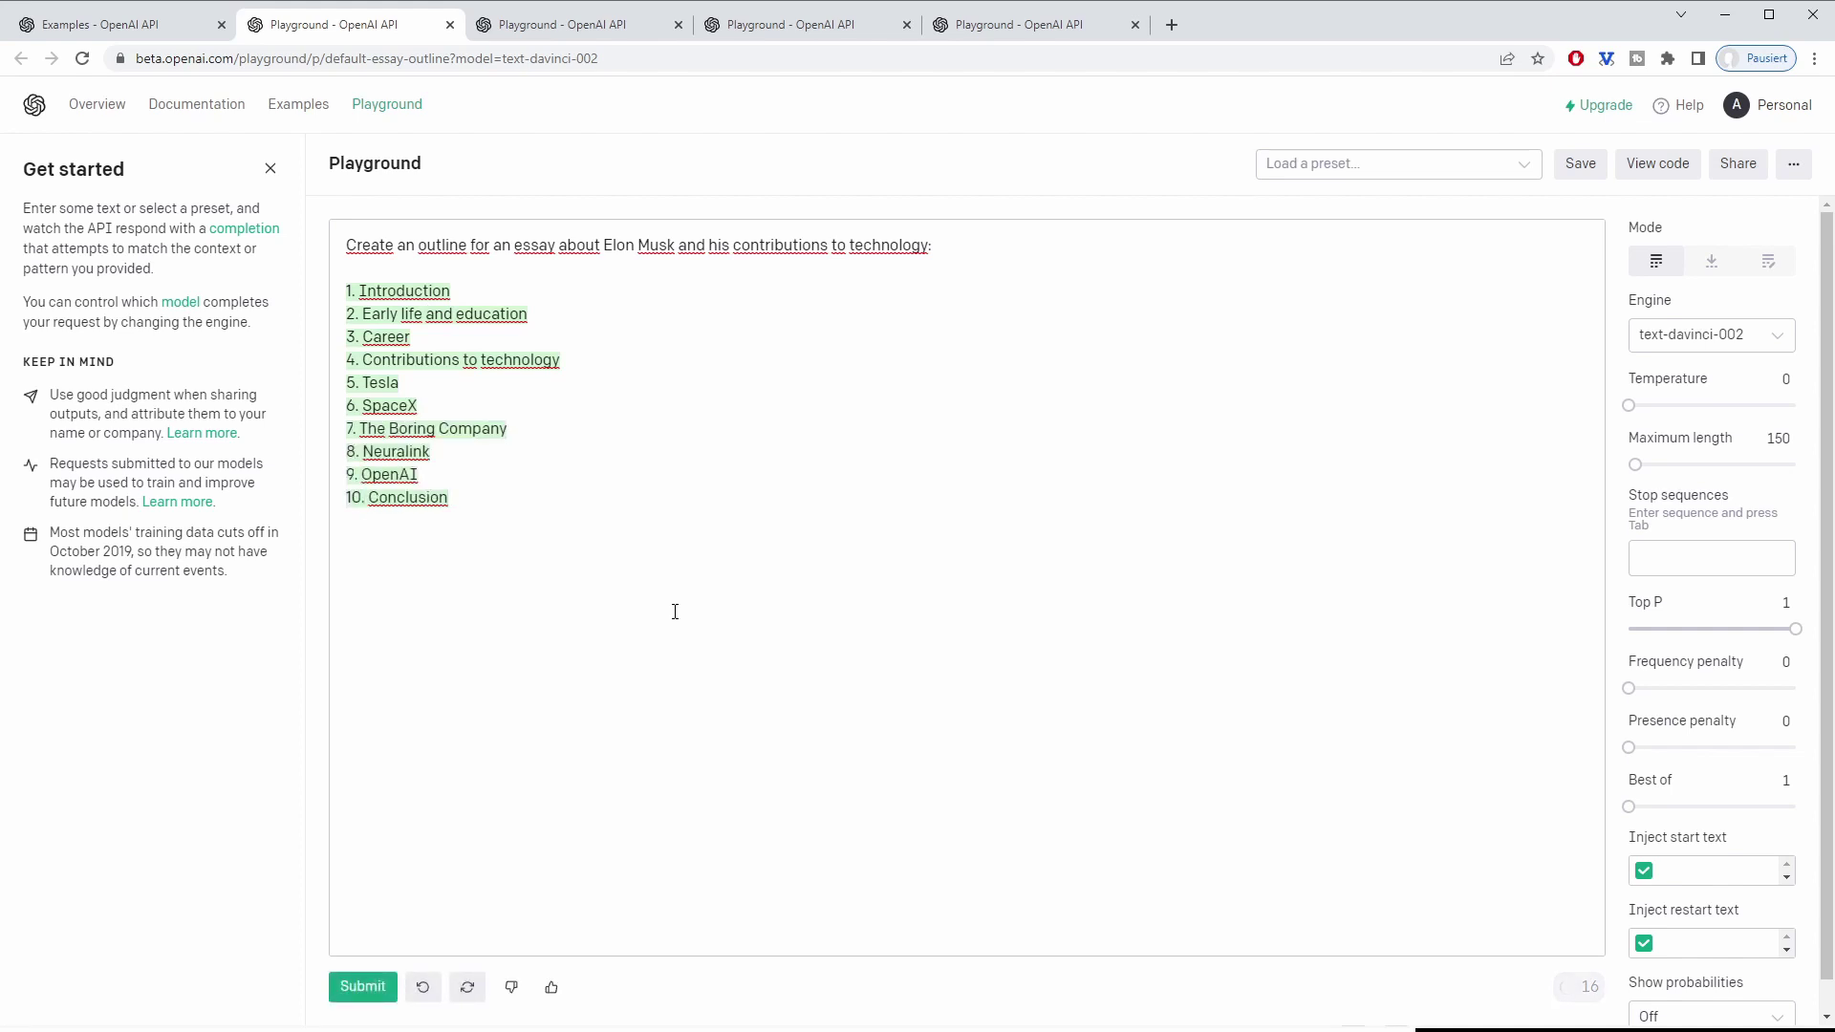
drag(525, 540, 341, 276)
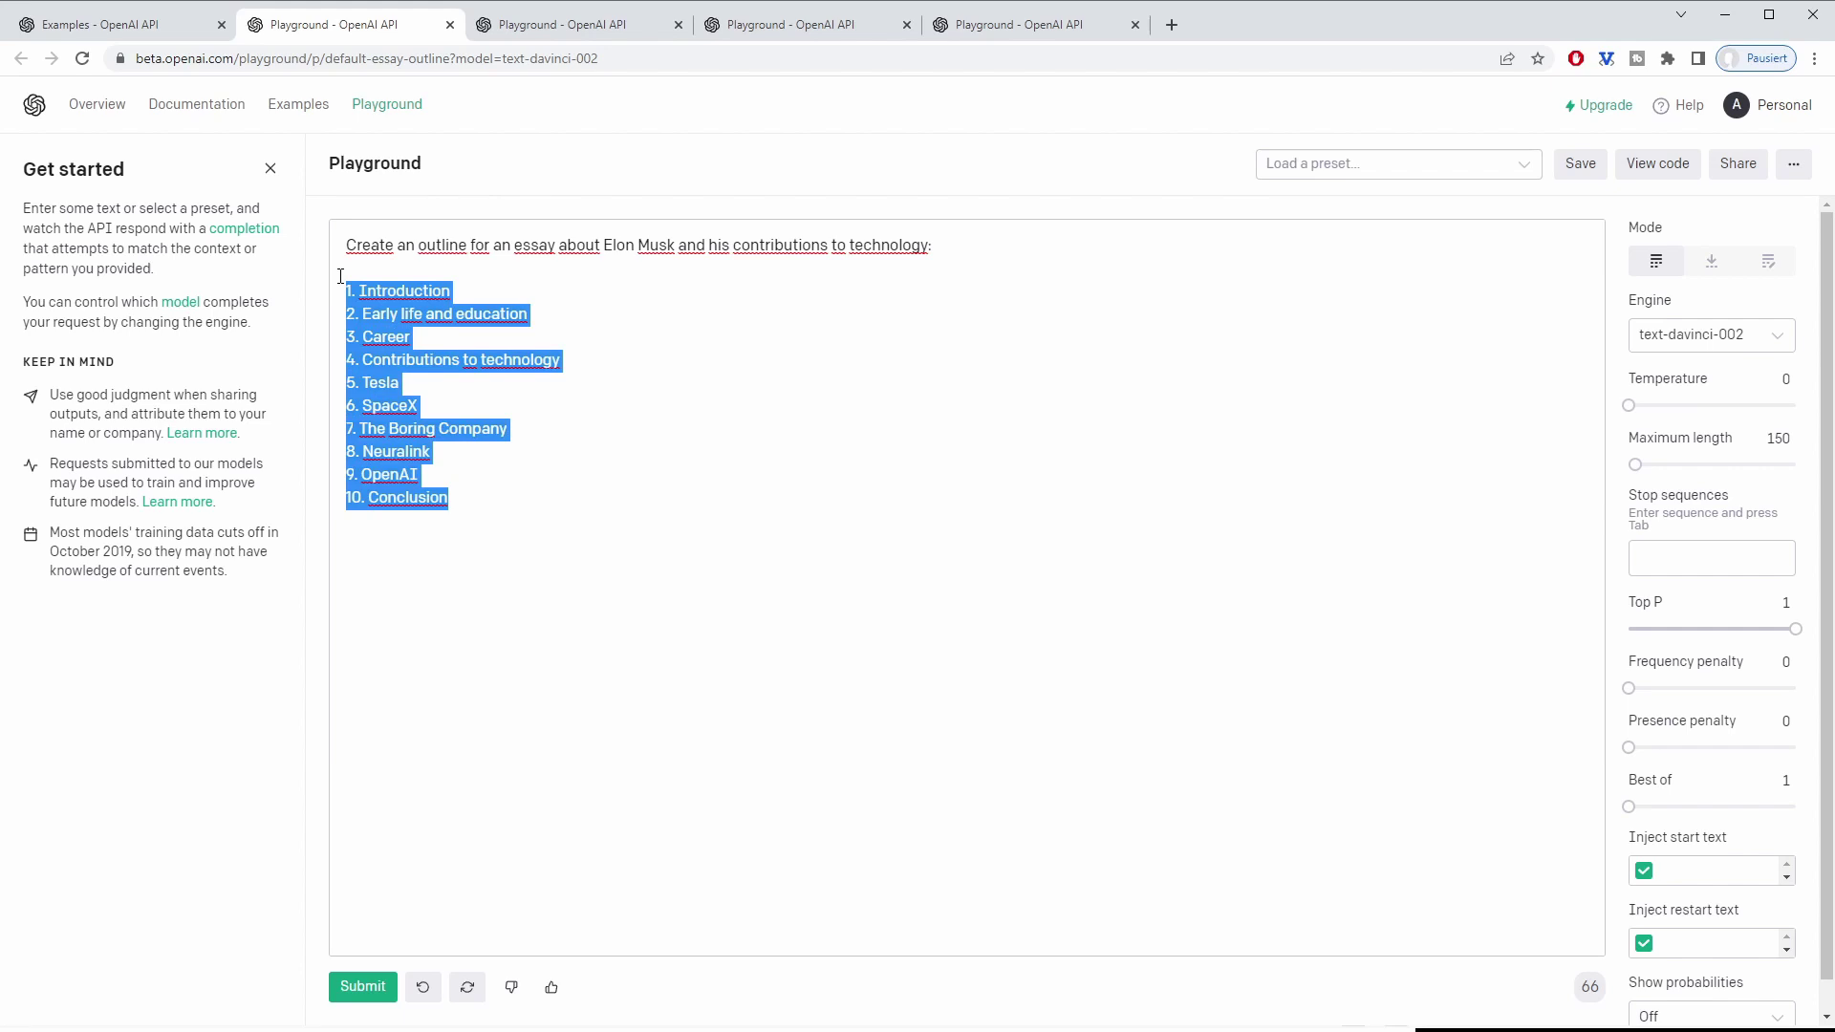
- Close the Essay outline details on the Examples page and bring up the Advanced tweet classifier example
click(105, 24)
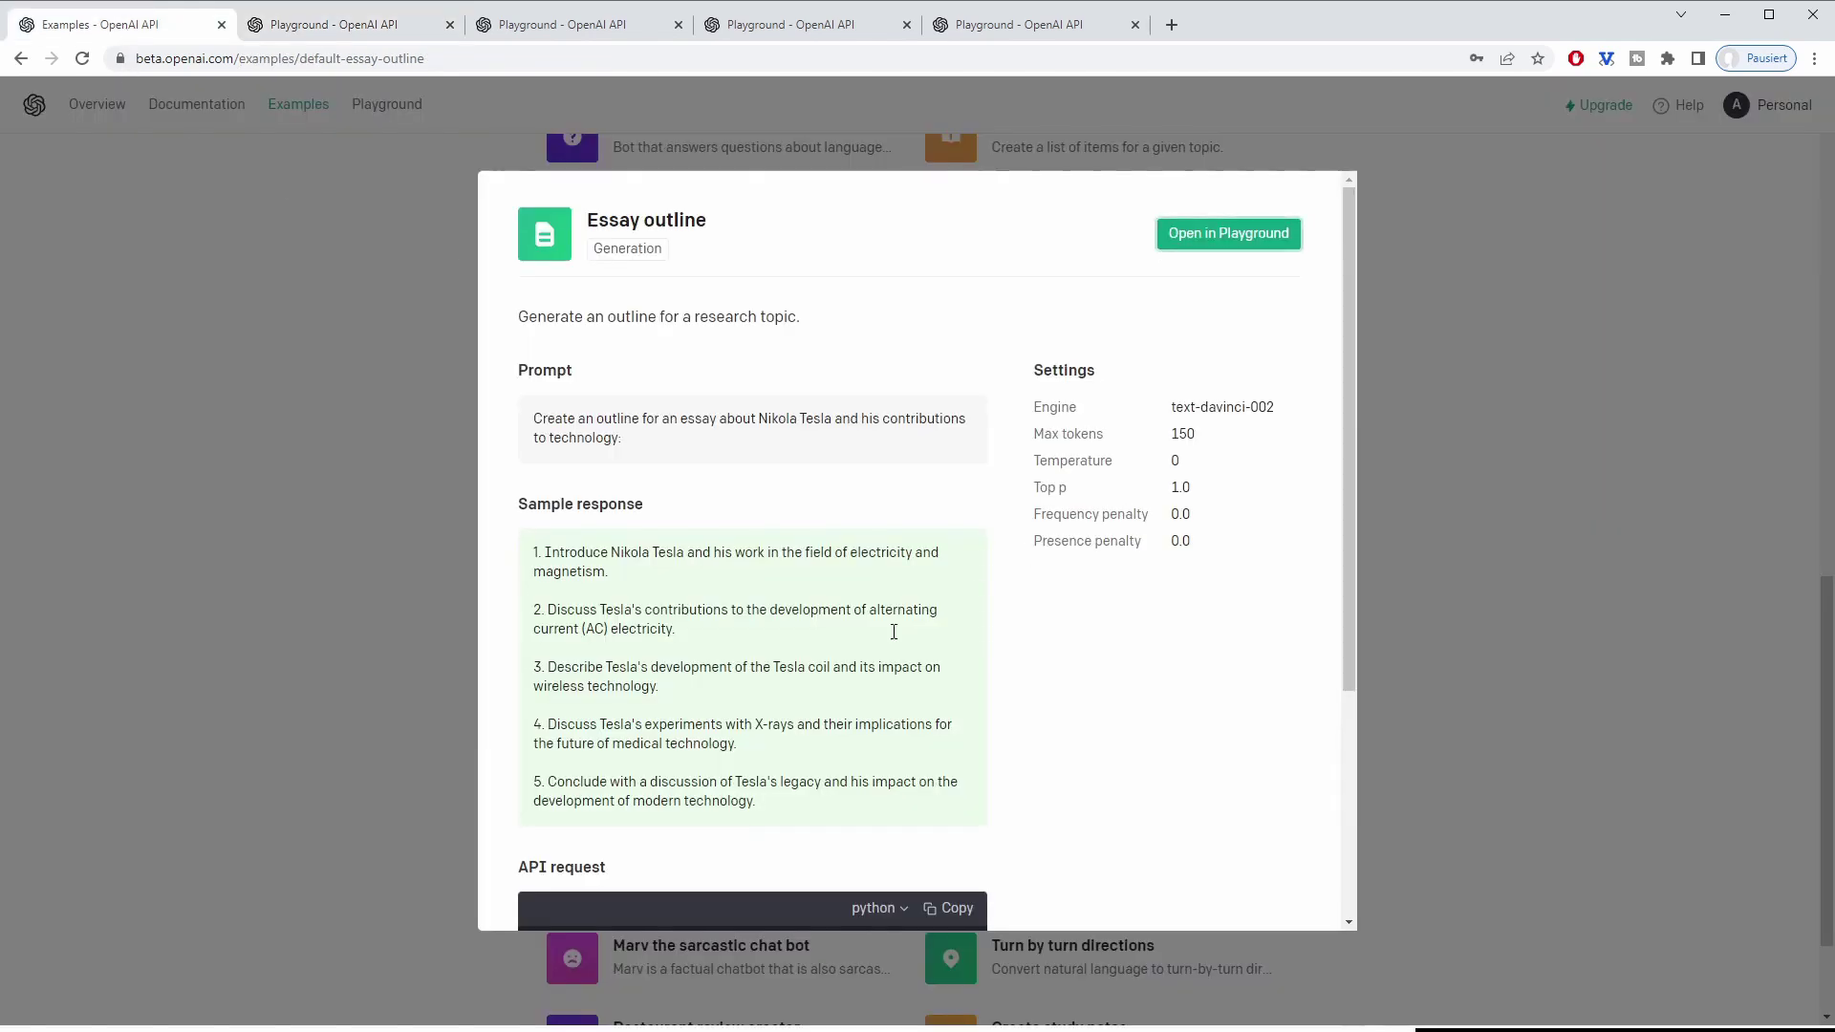
scroll(894, 632, down, 4)
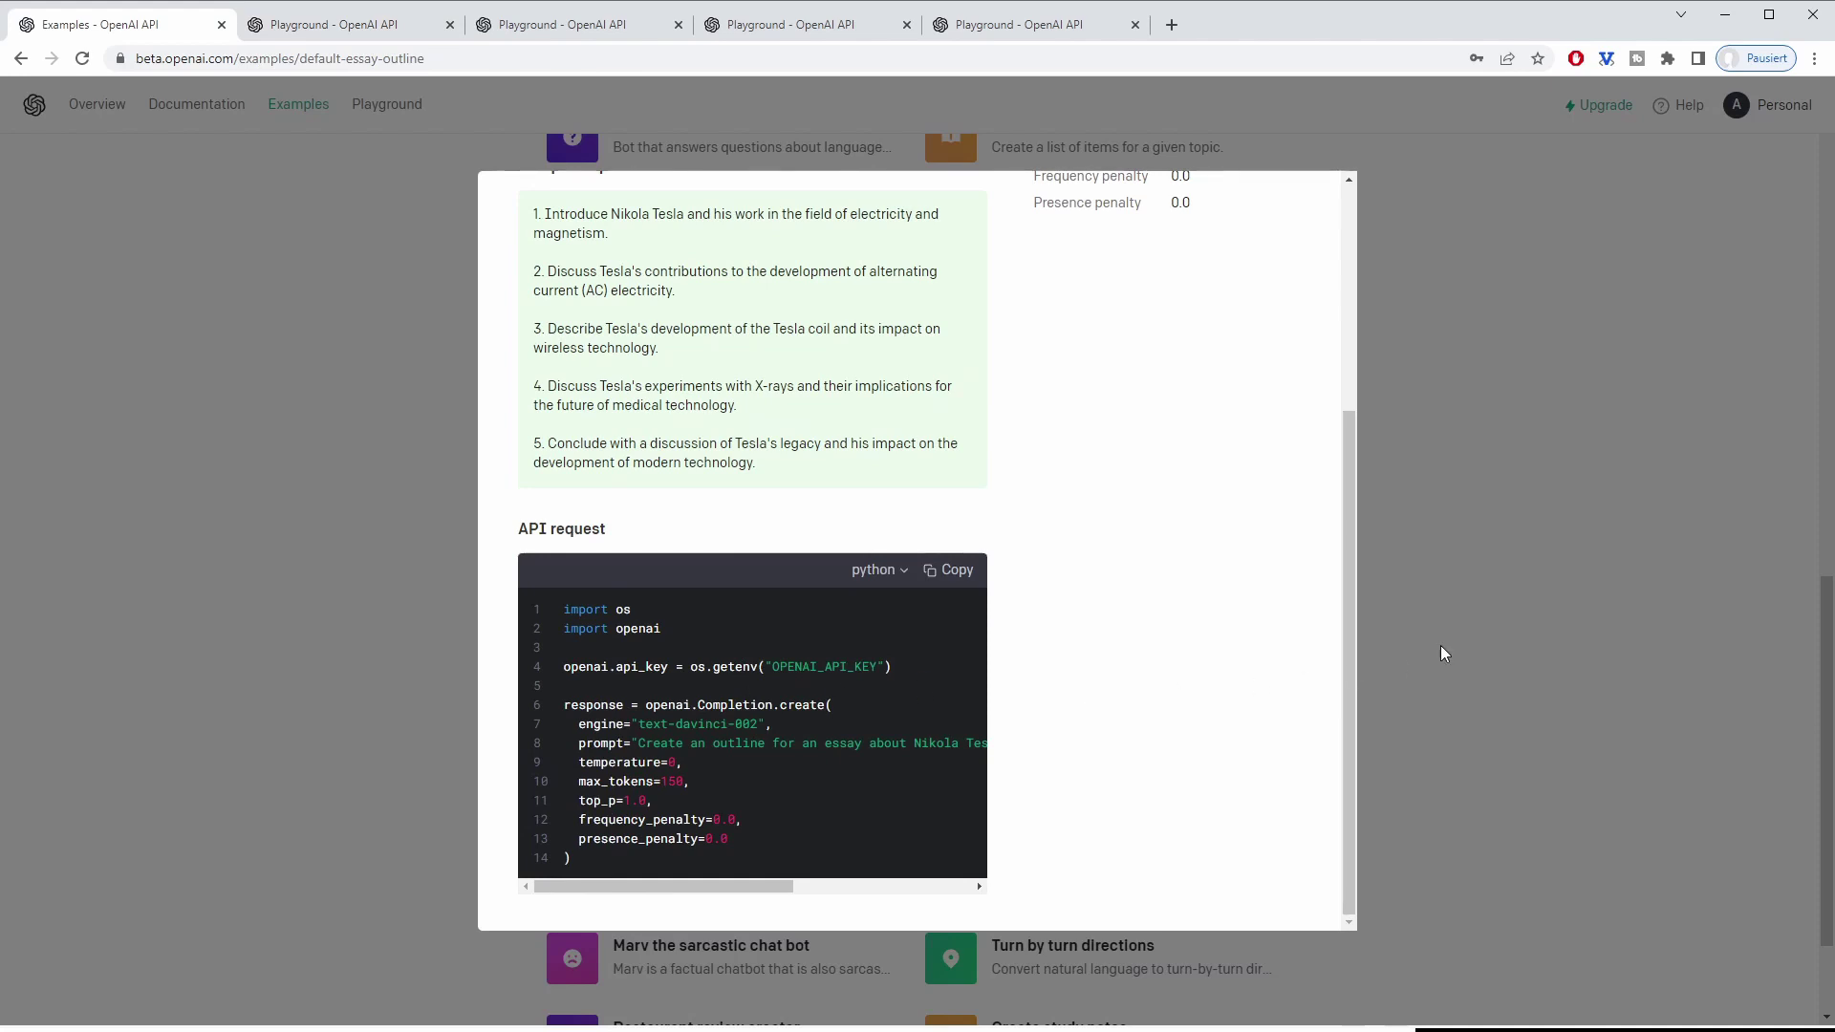
click(1443, 654)
scroll(875, 643, up, 4)
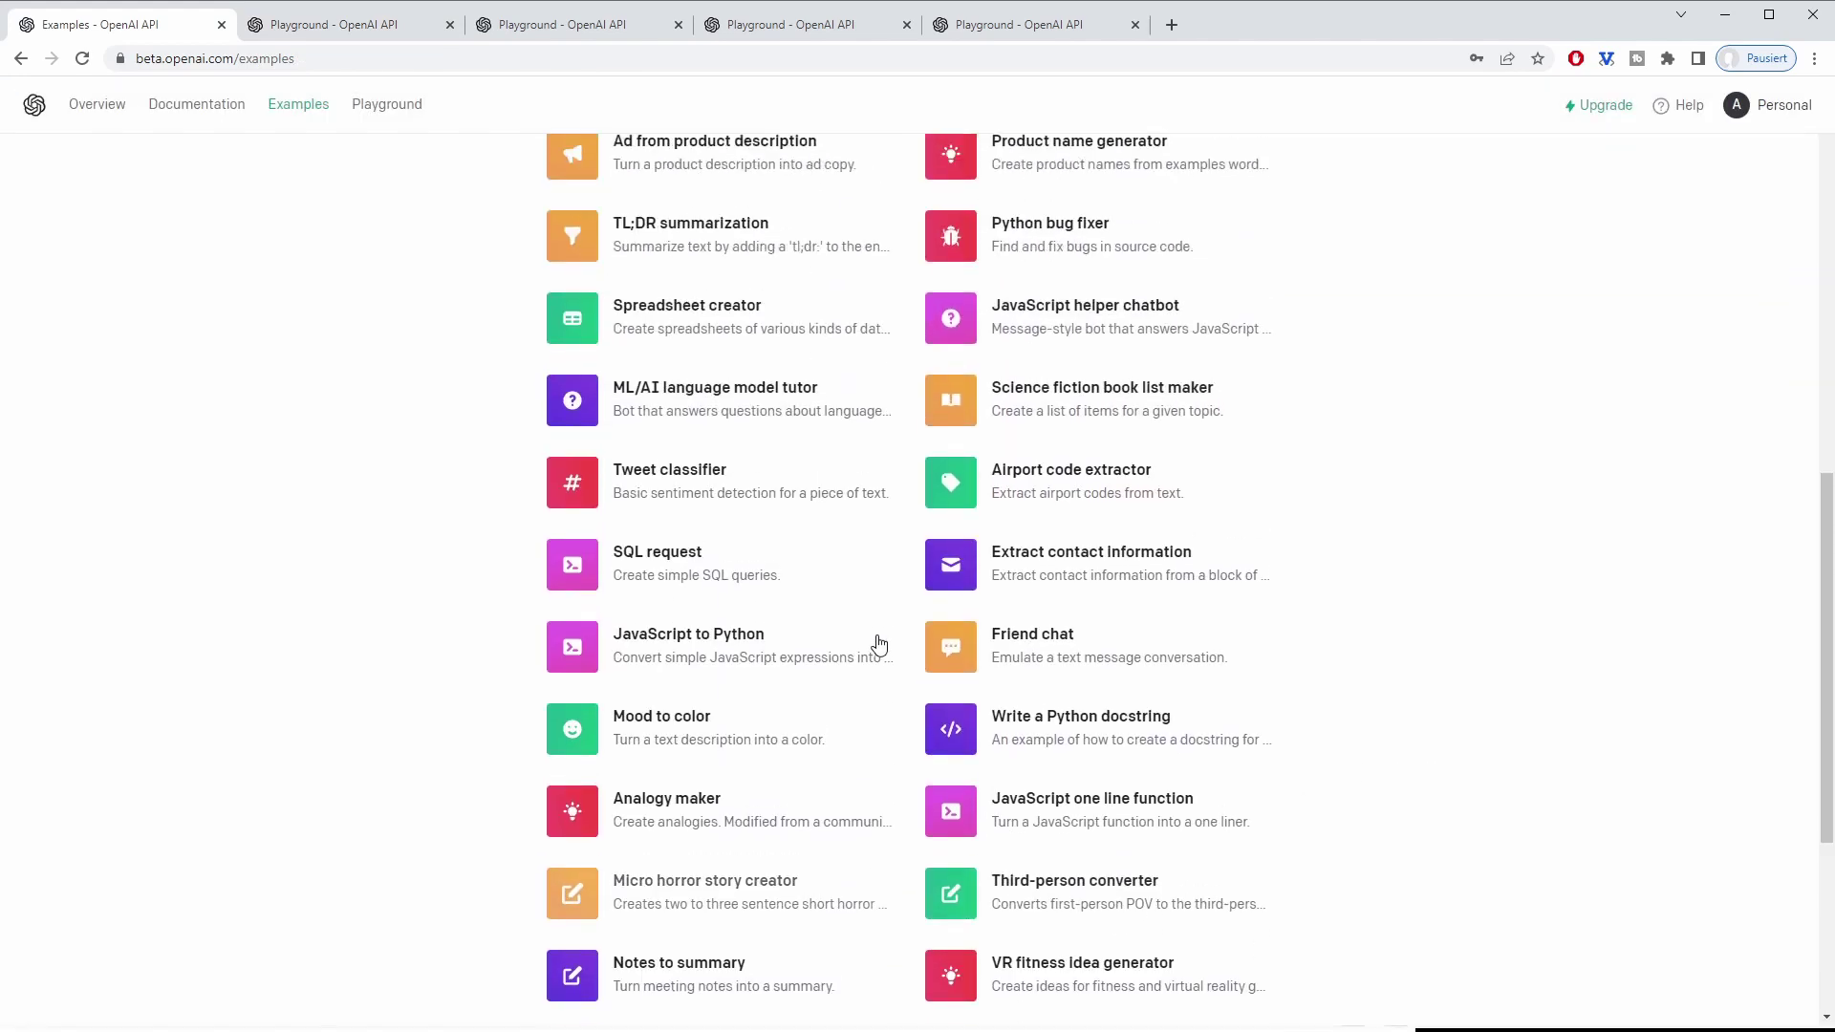
scroll(879, 645, up, 3)
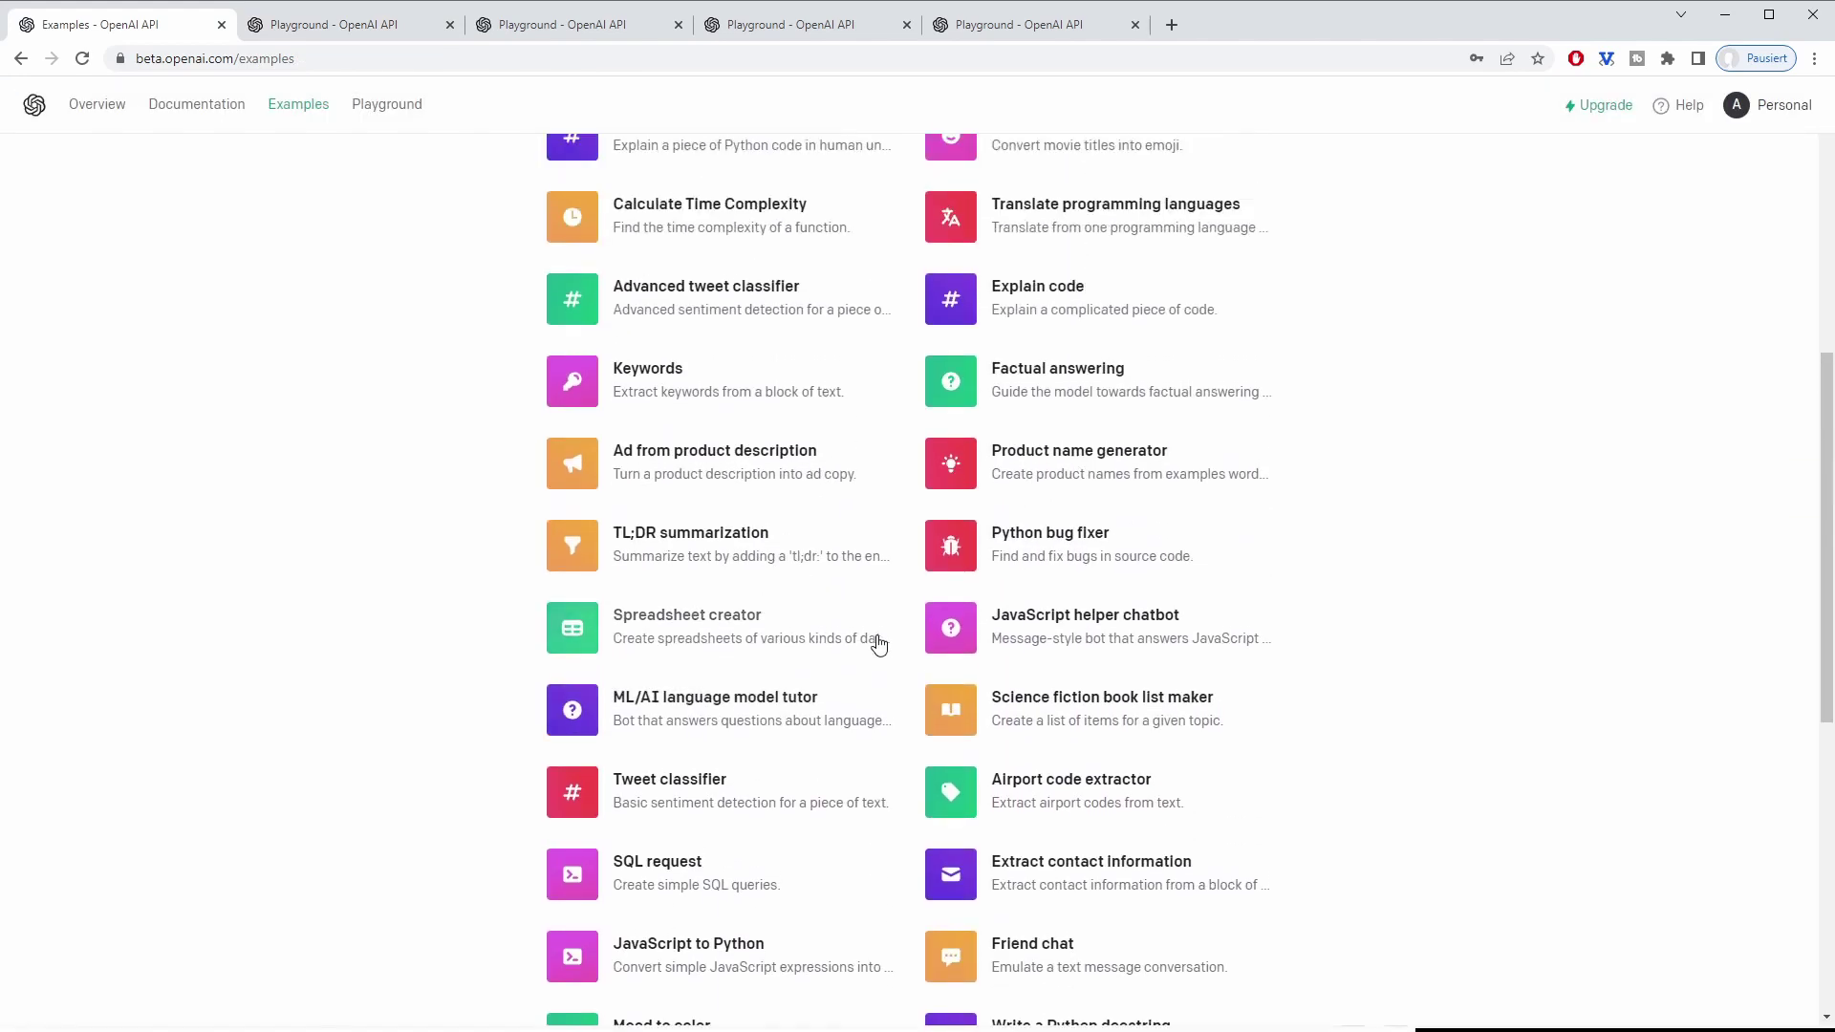
scroll(879, 646, up, 5)
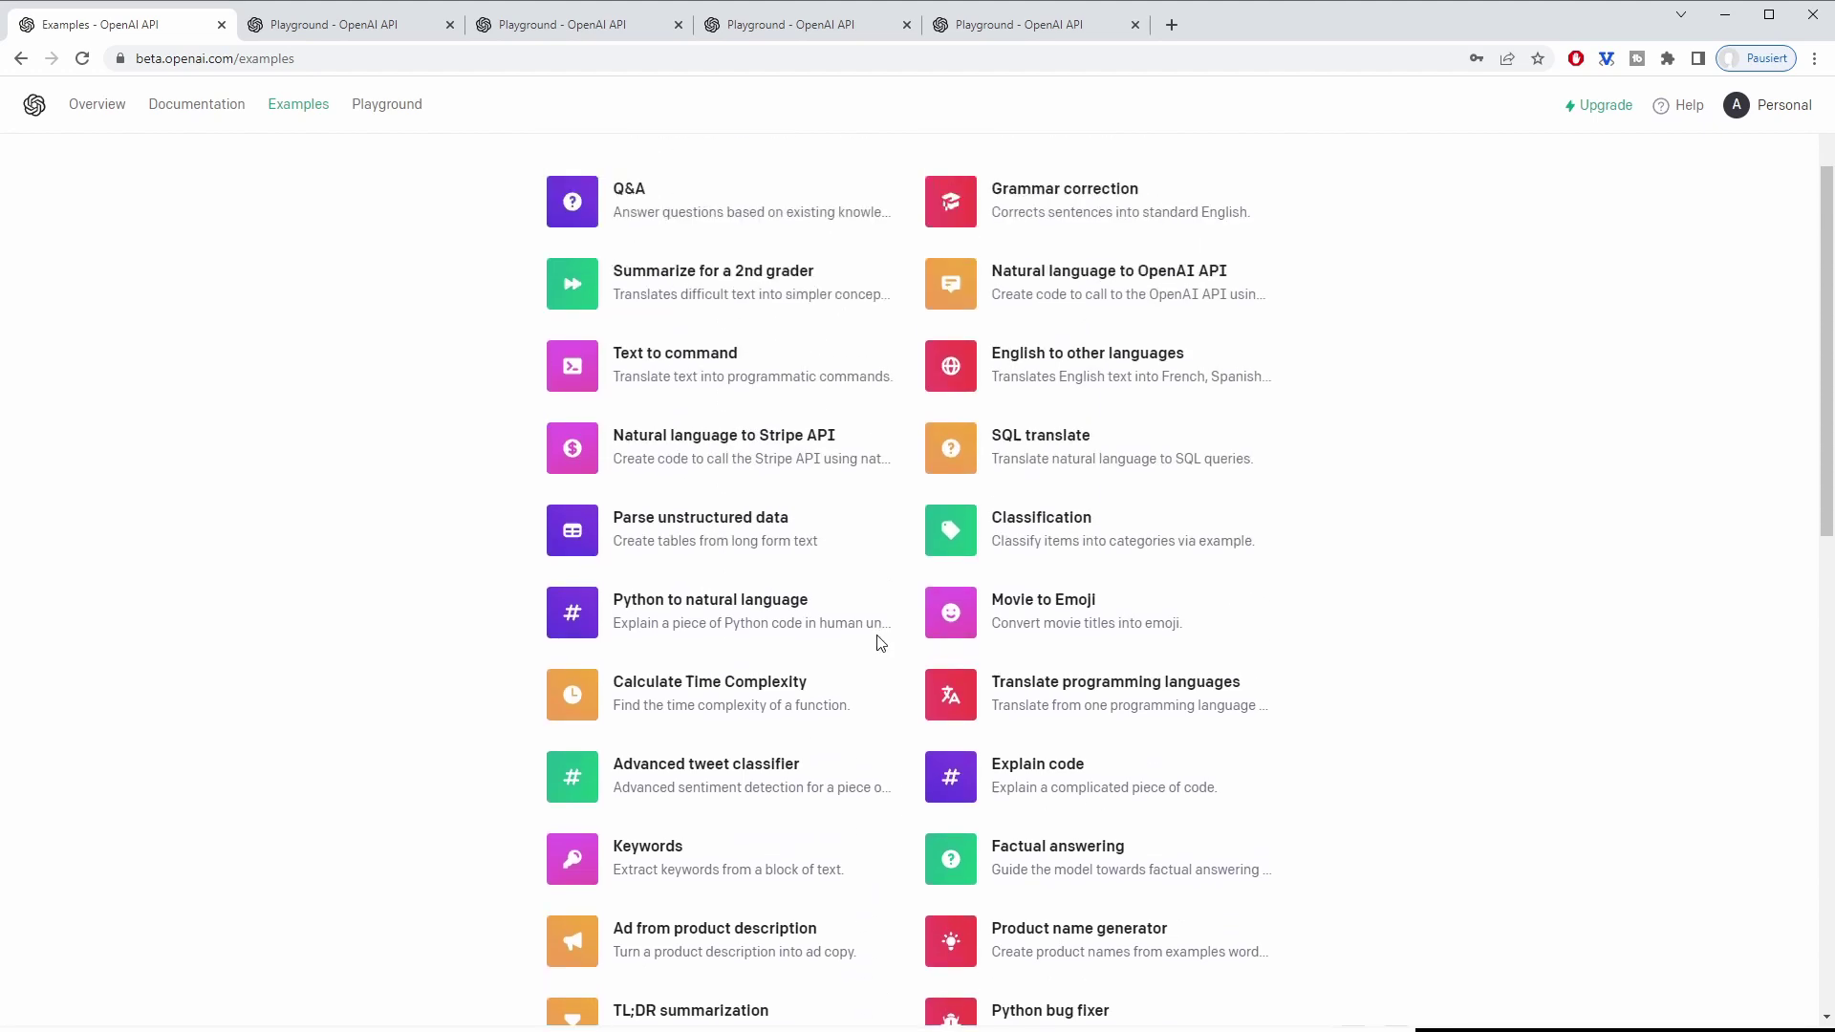
click(757, 764)
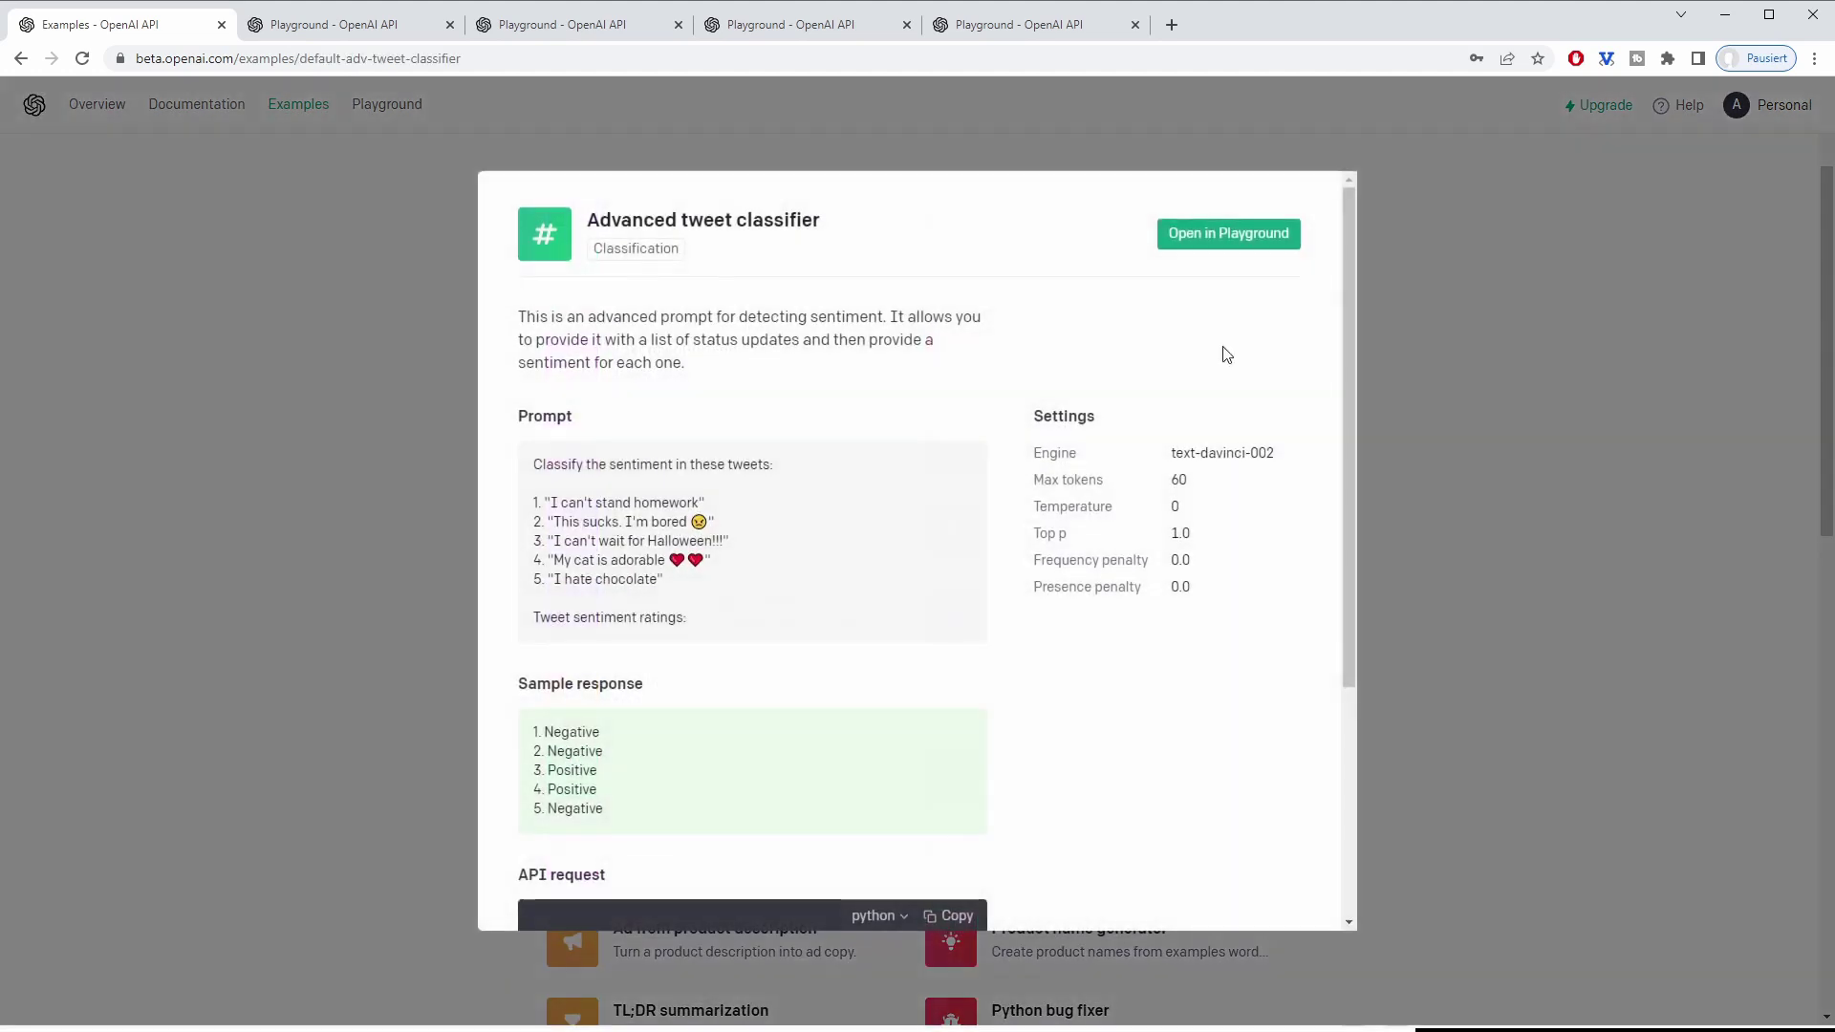
- Run the Advanced tweet classifier in a new Playground, rating tweets Negative, Negative, Positive, Positive, Negative
click(1229, 235)
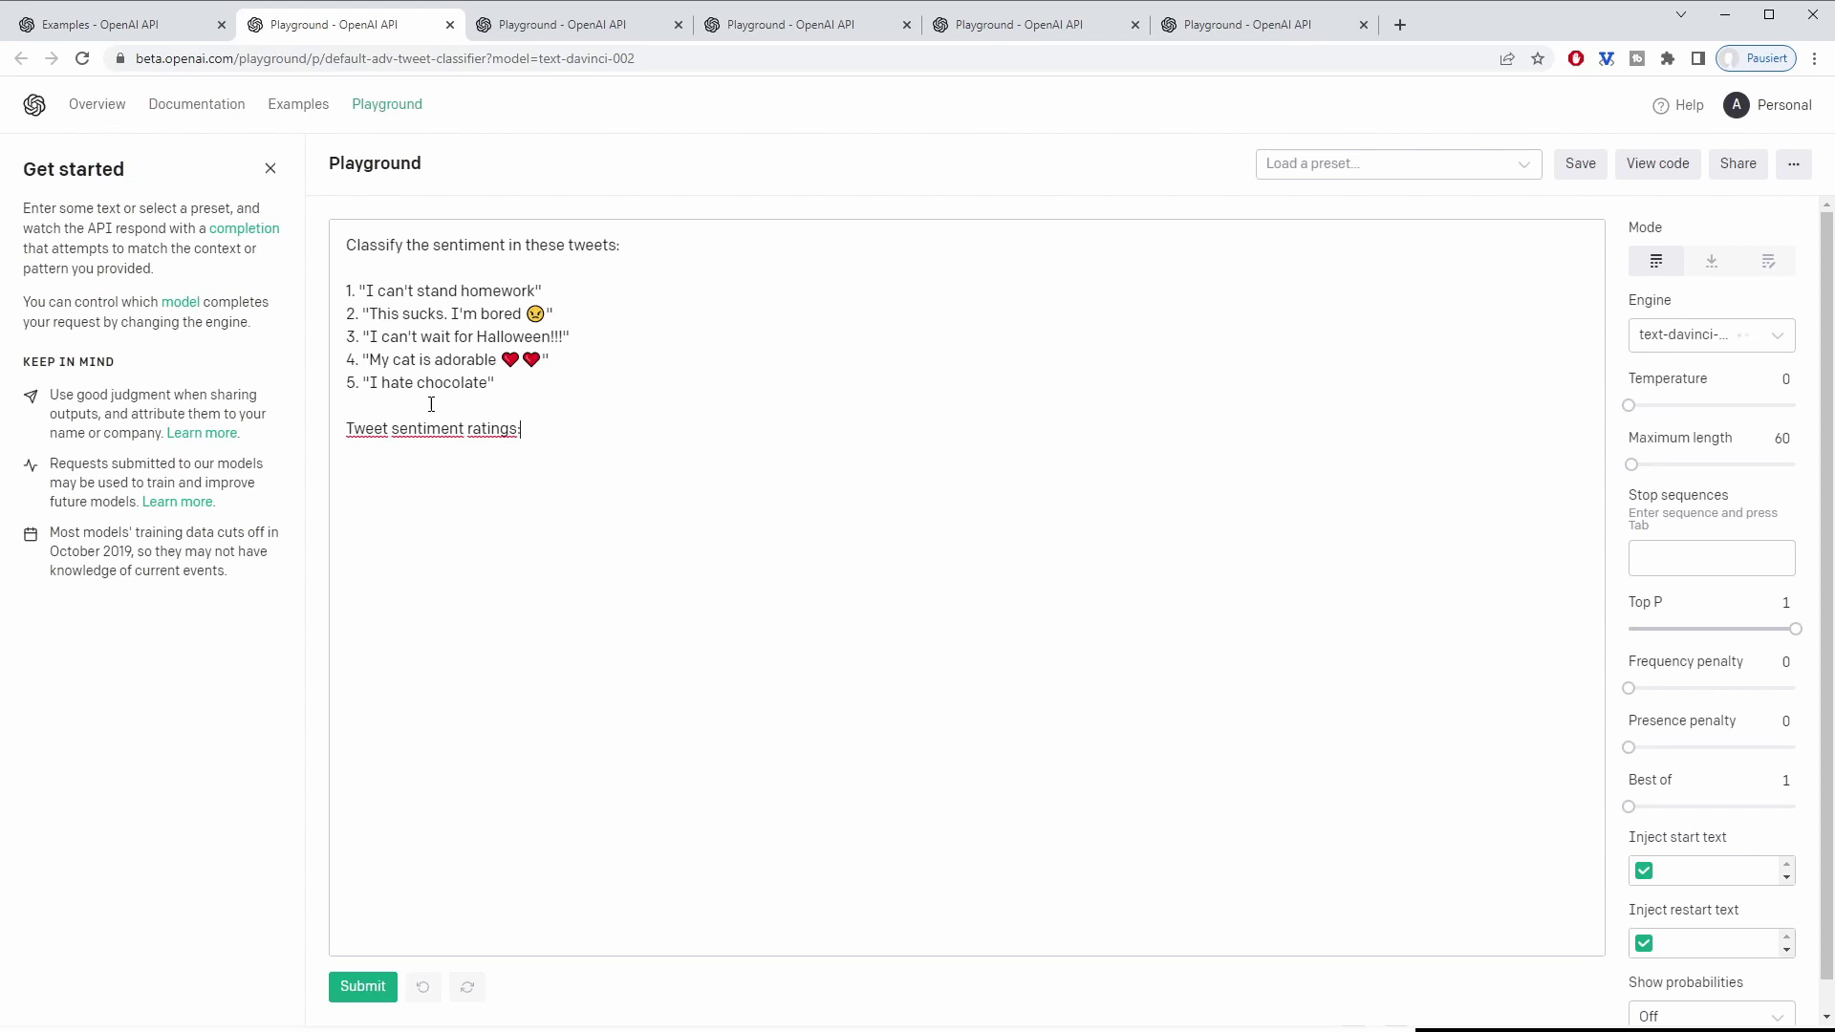
click(363, 990)
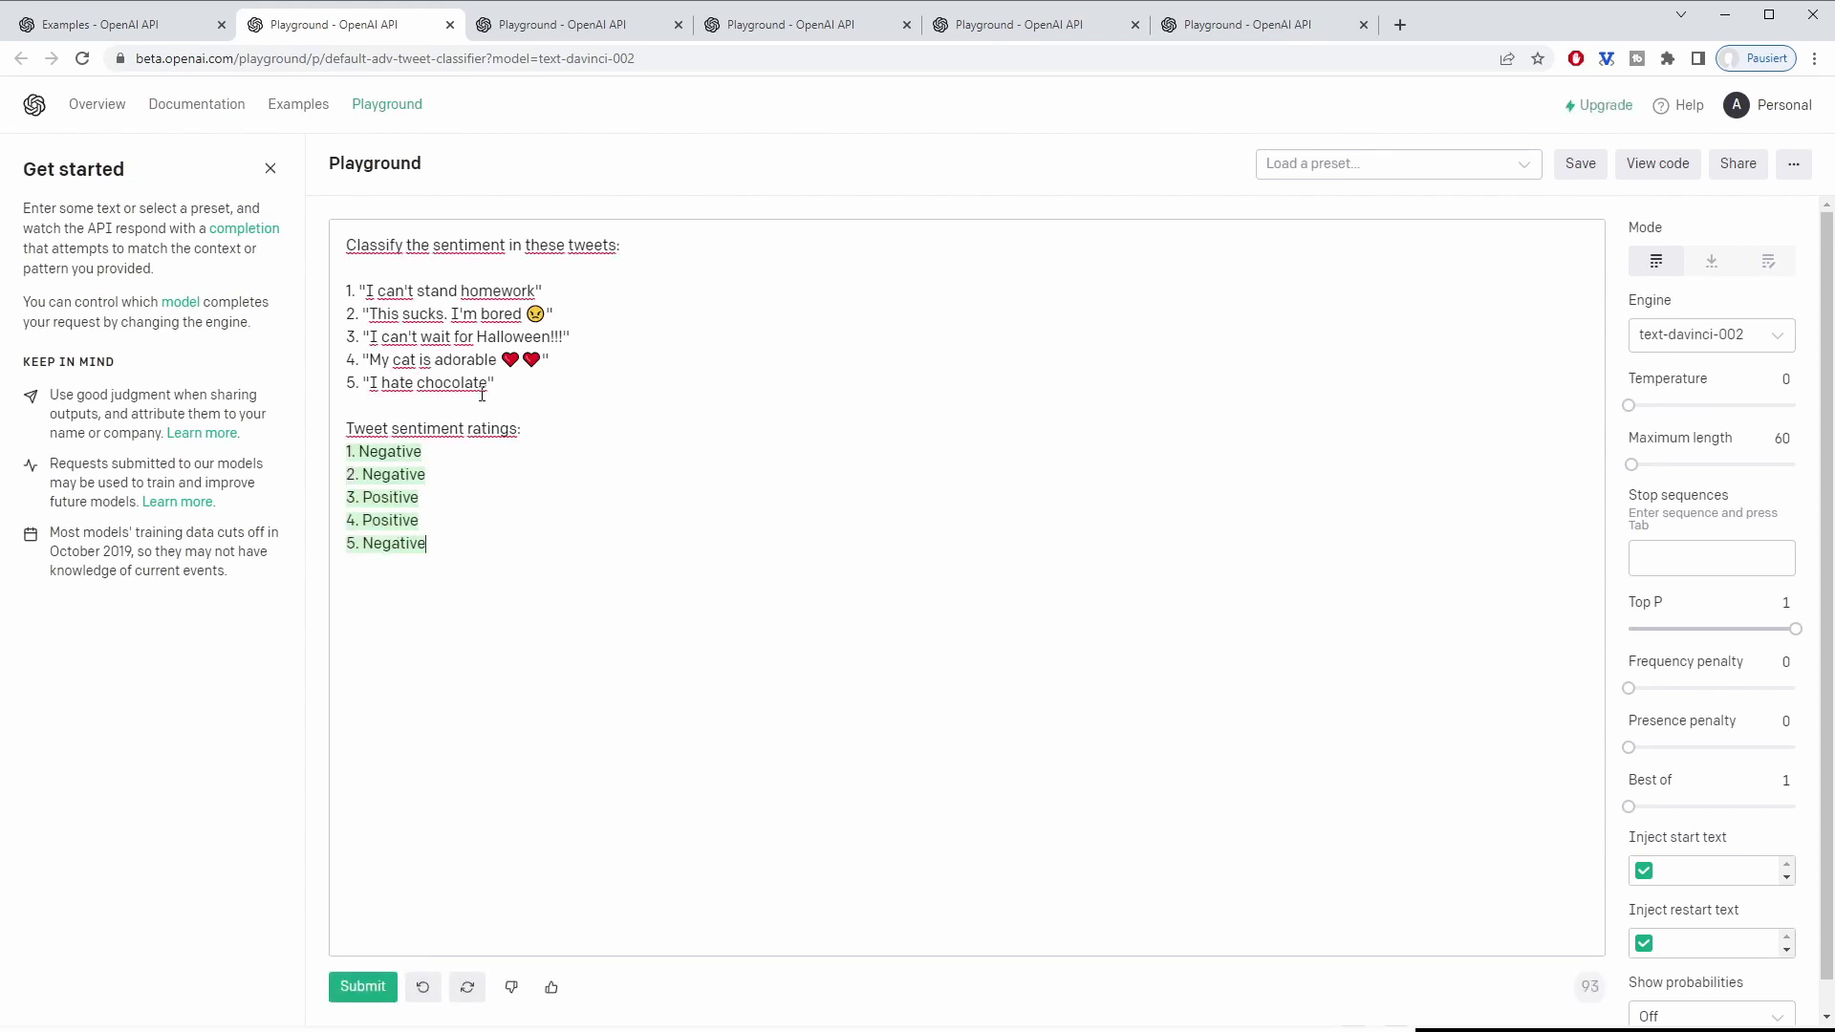
drag(511, 385, 336, 299)
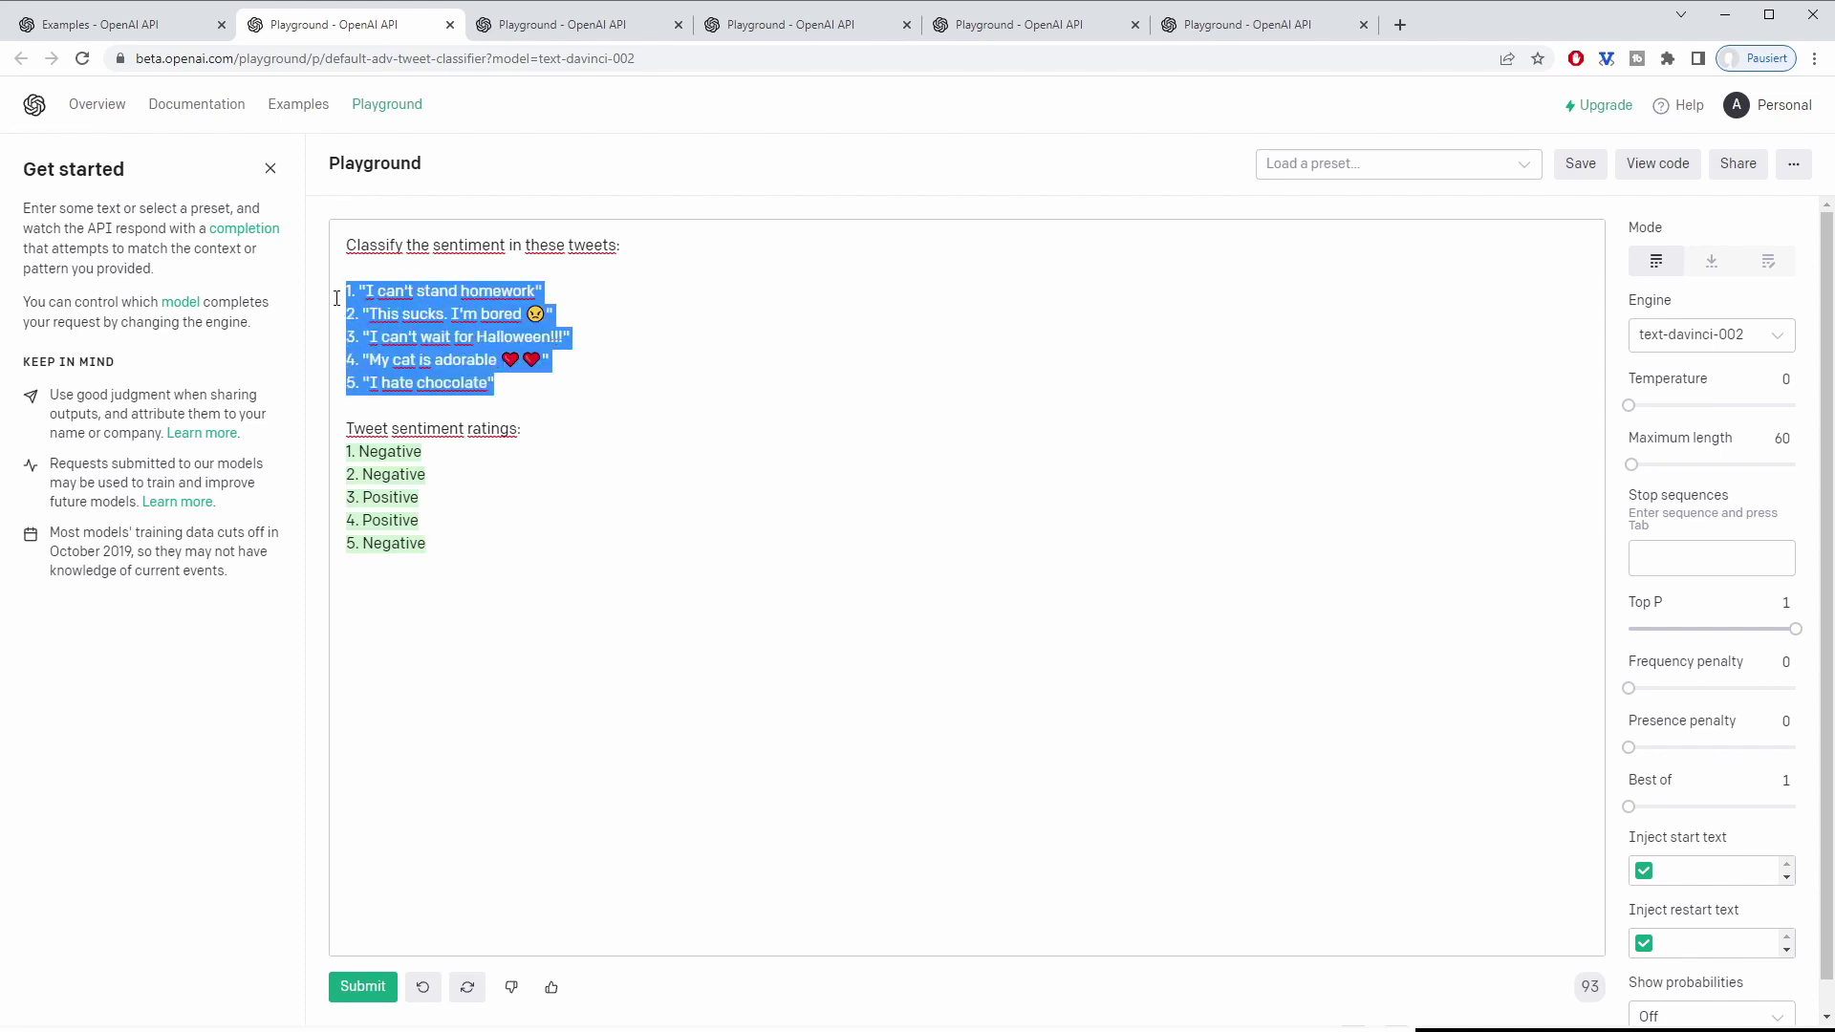
drag(349, 428, 439, 542)
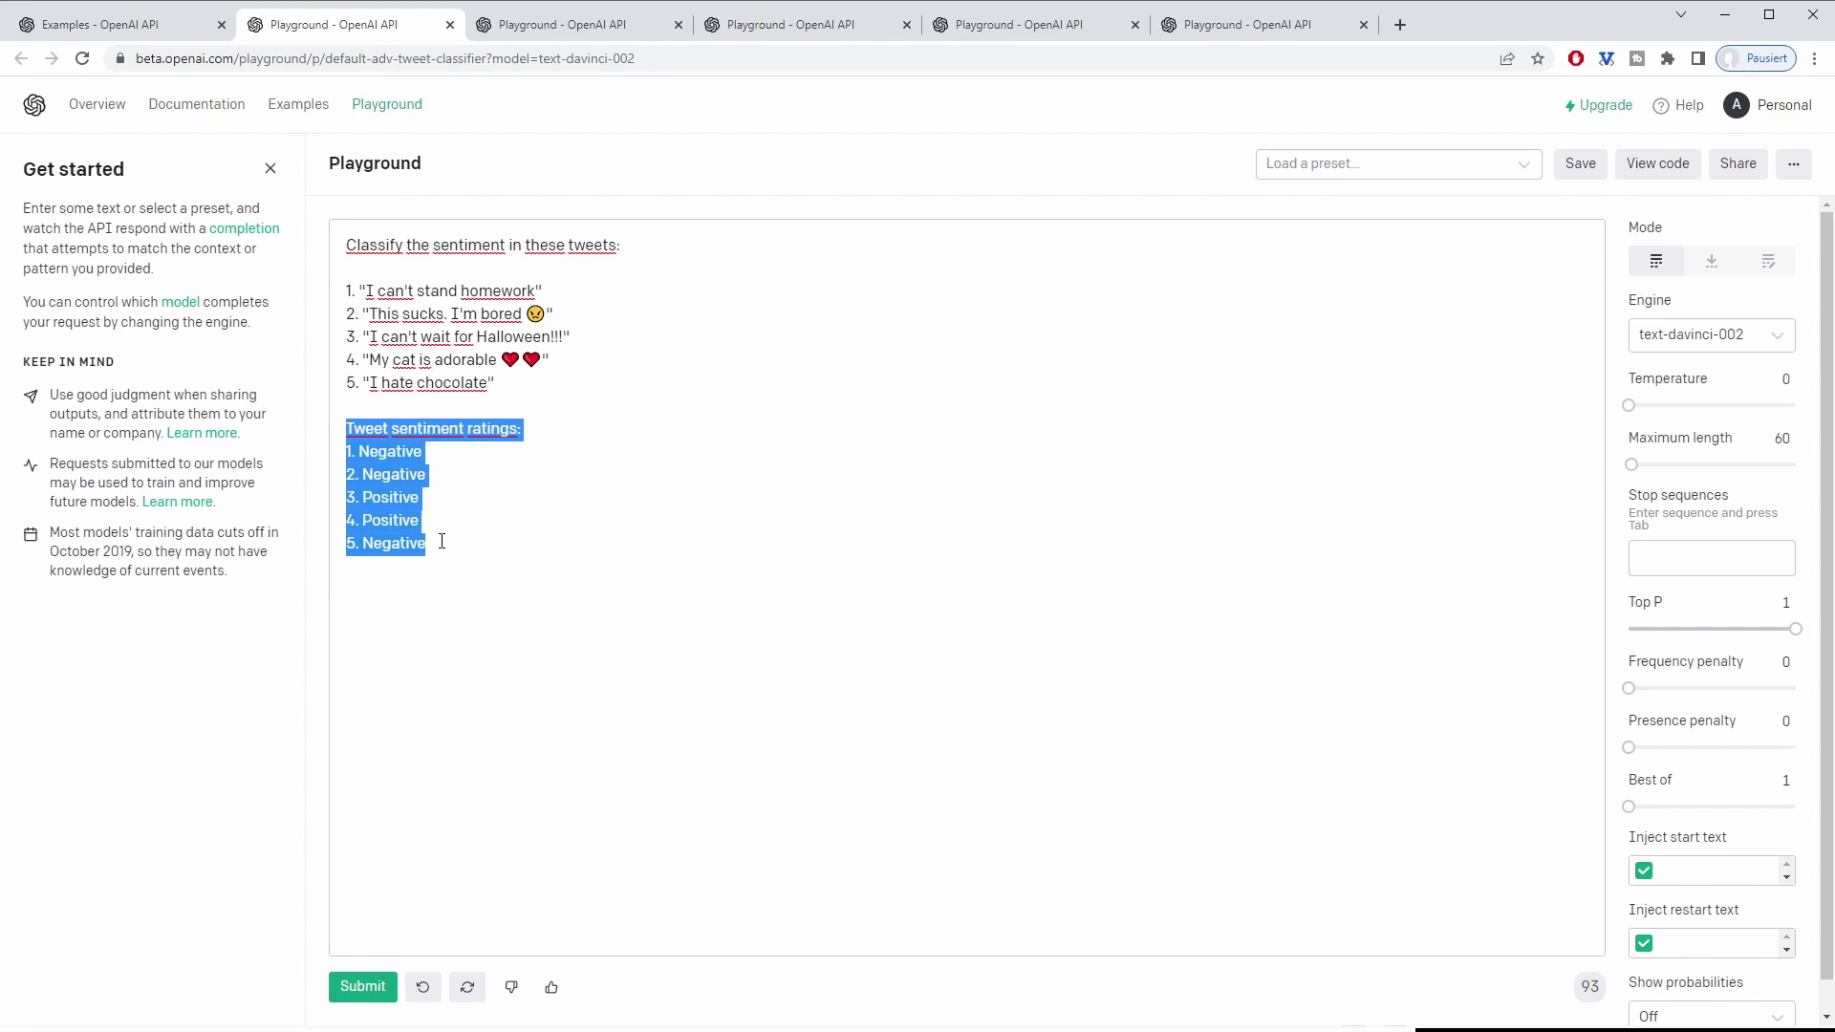
- Return to the Examples page and close the Advanced tweet classifier details
click(124, 29)
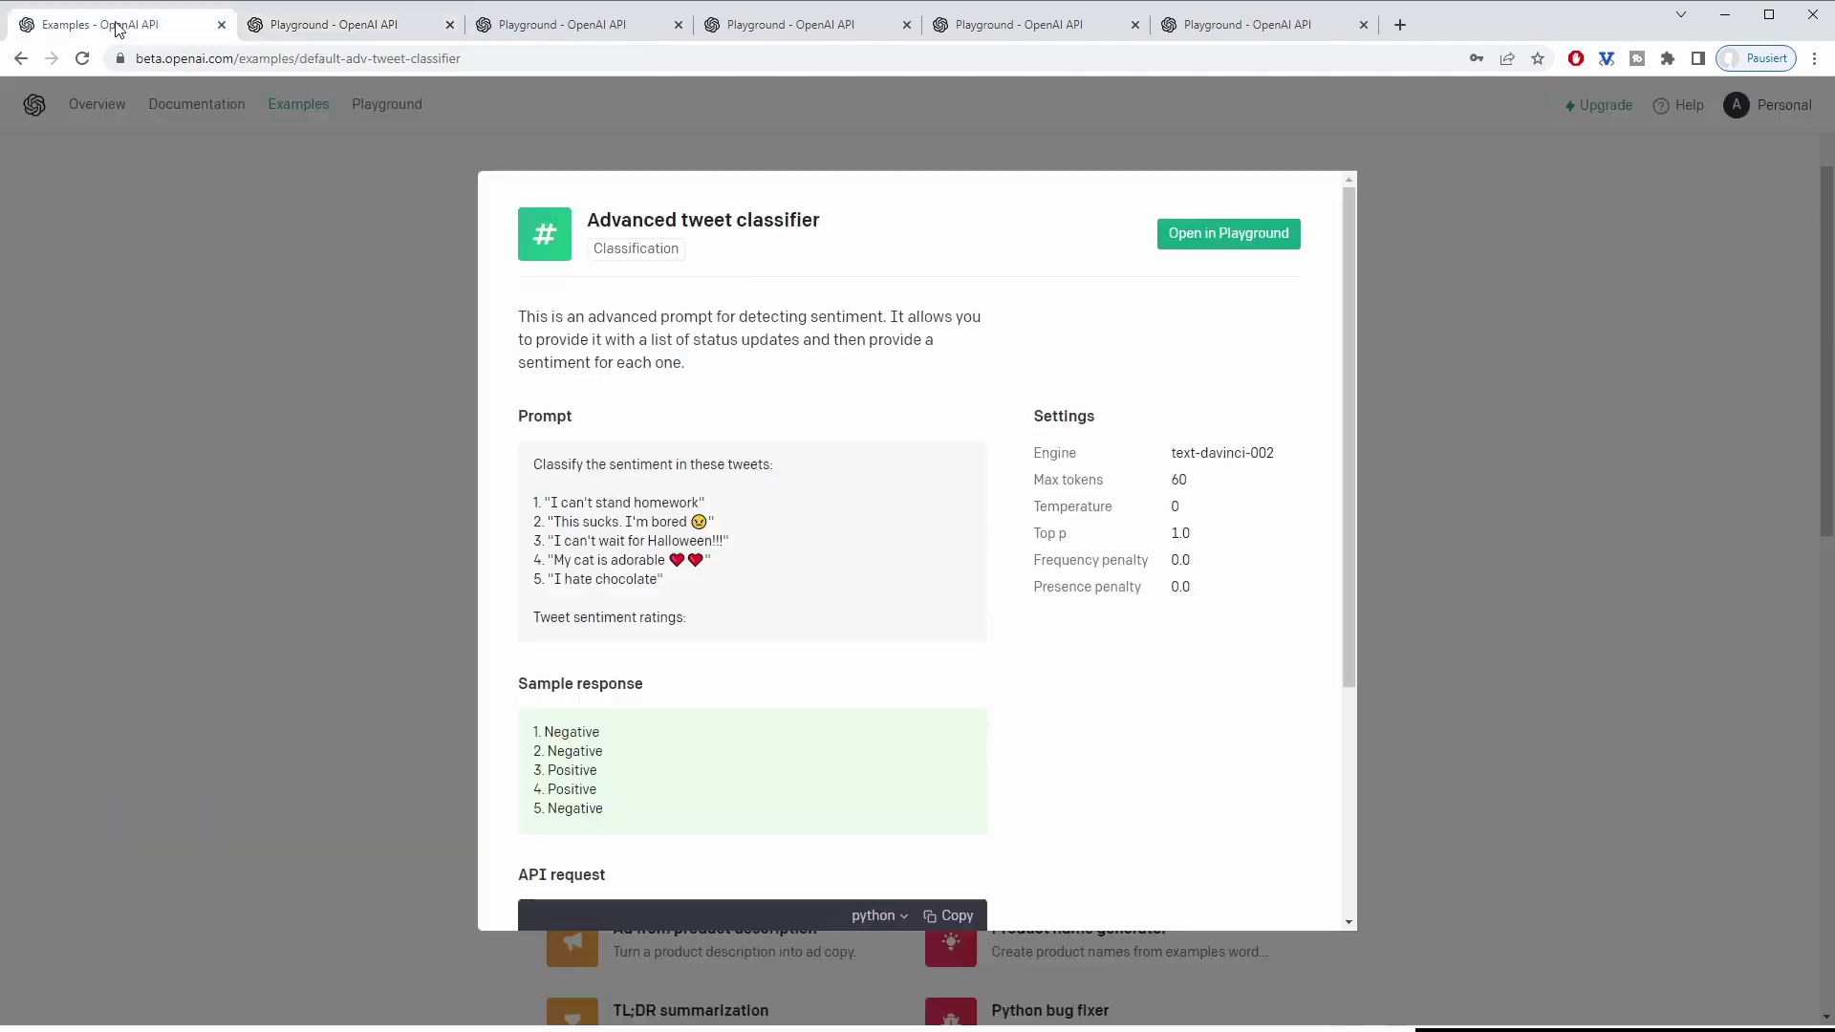
scroll(595, 516, down, 4)
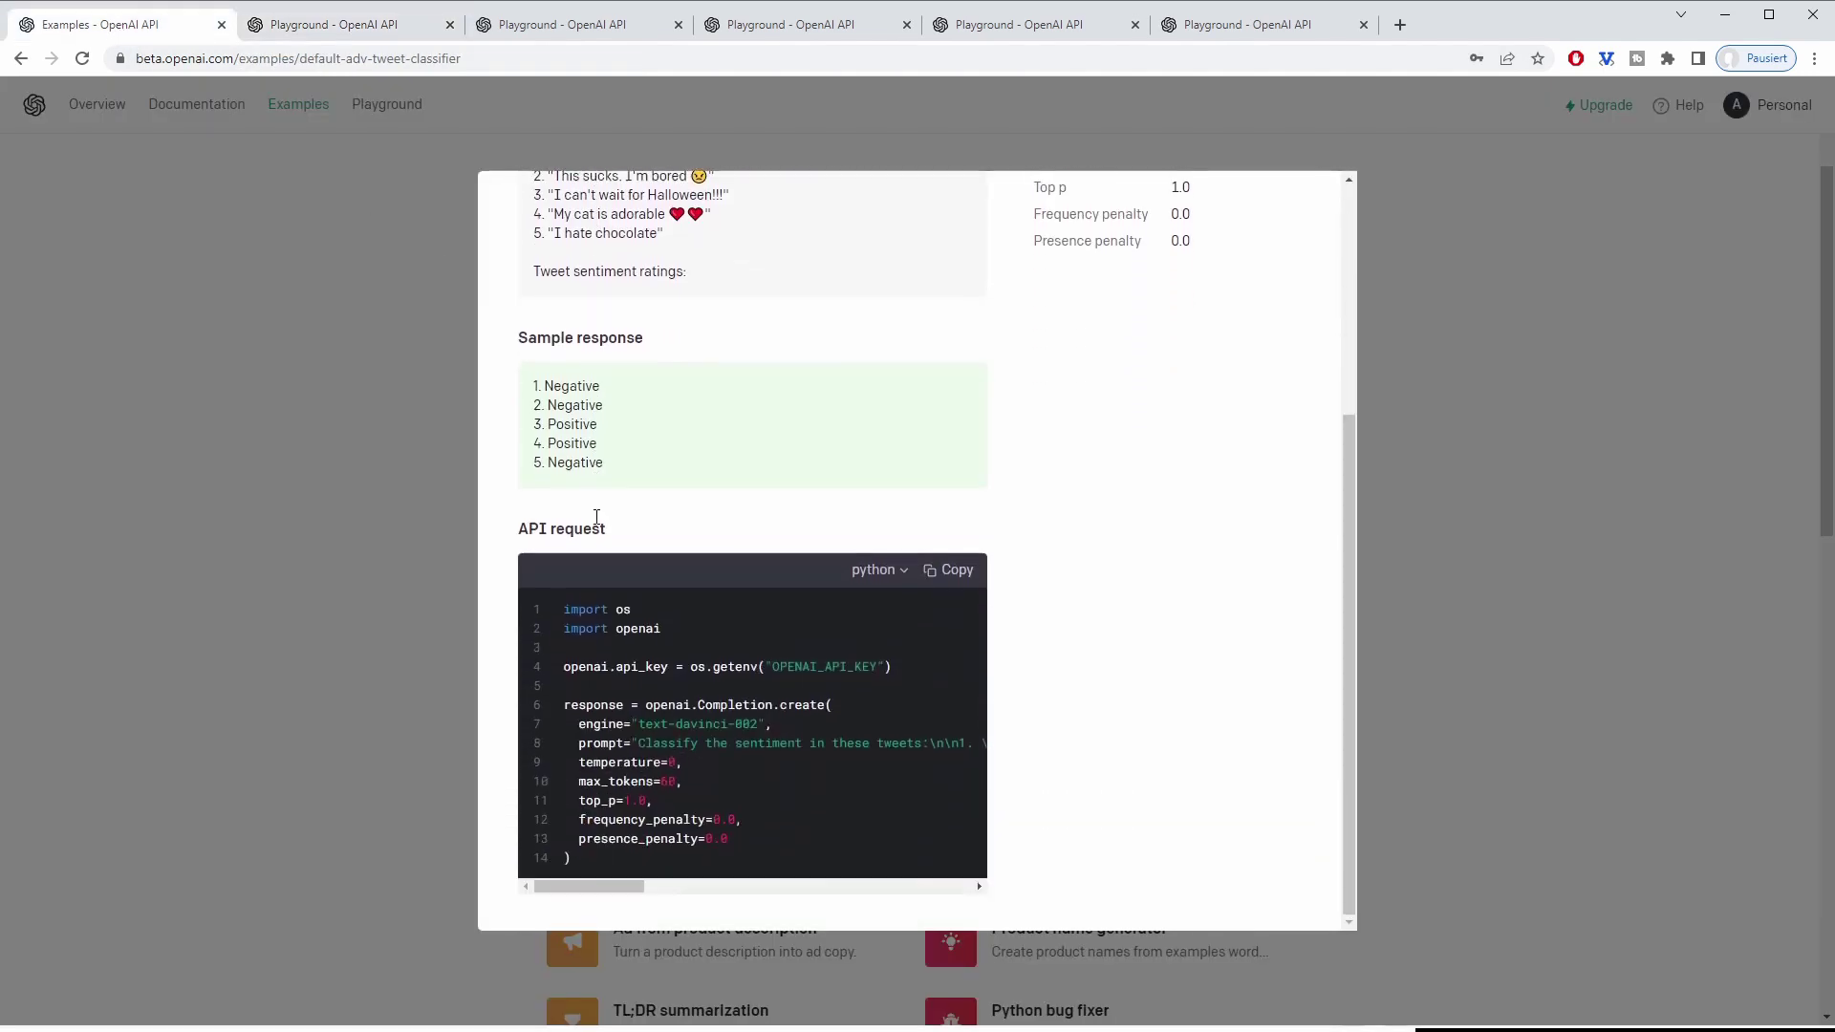
click(1470, 674)
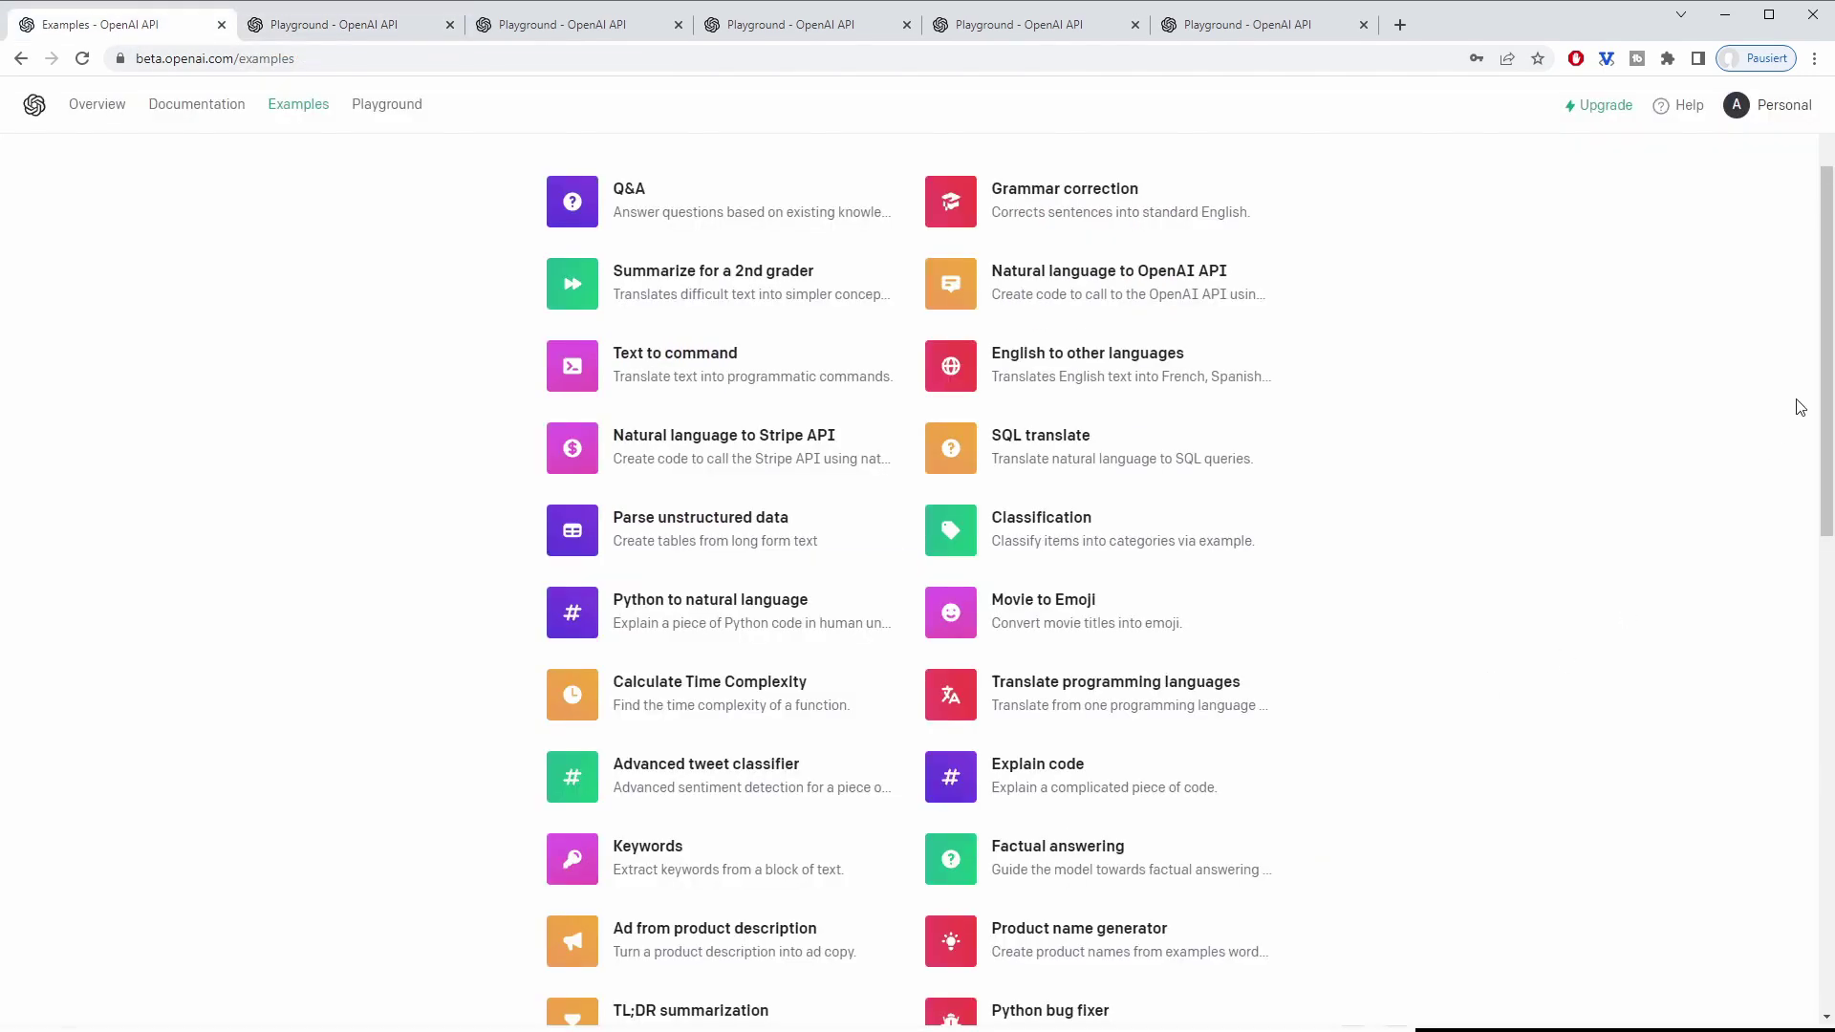
- Go from the API Overview to the Documentation Introduction and read through Key concepts on tokens and models
click(105, 107)
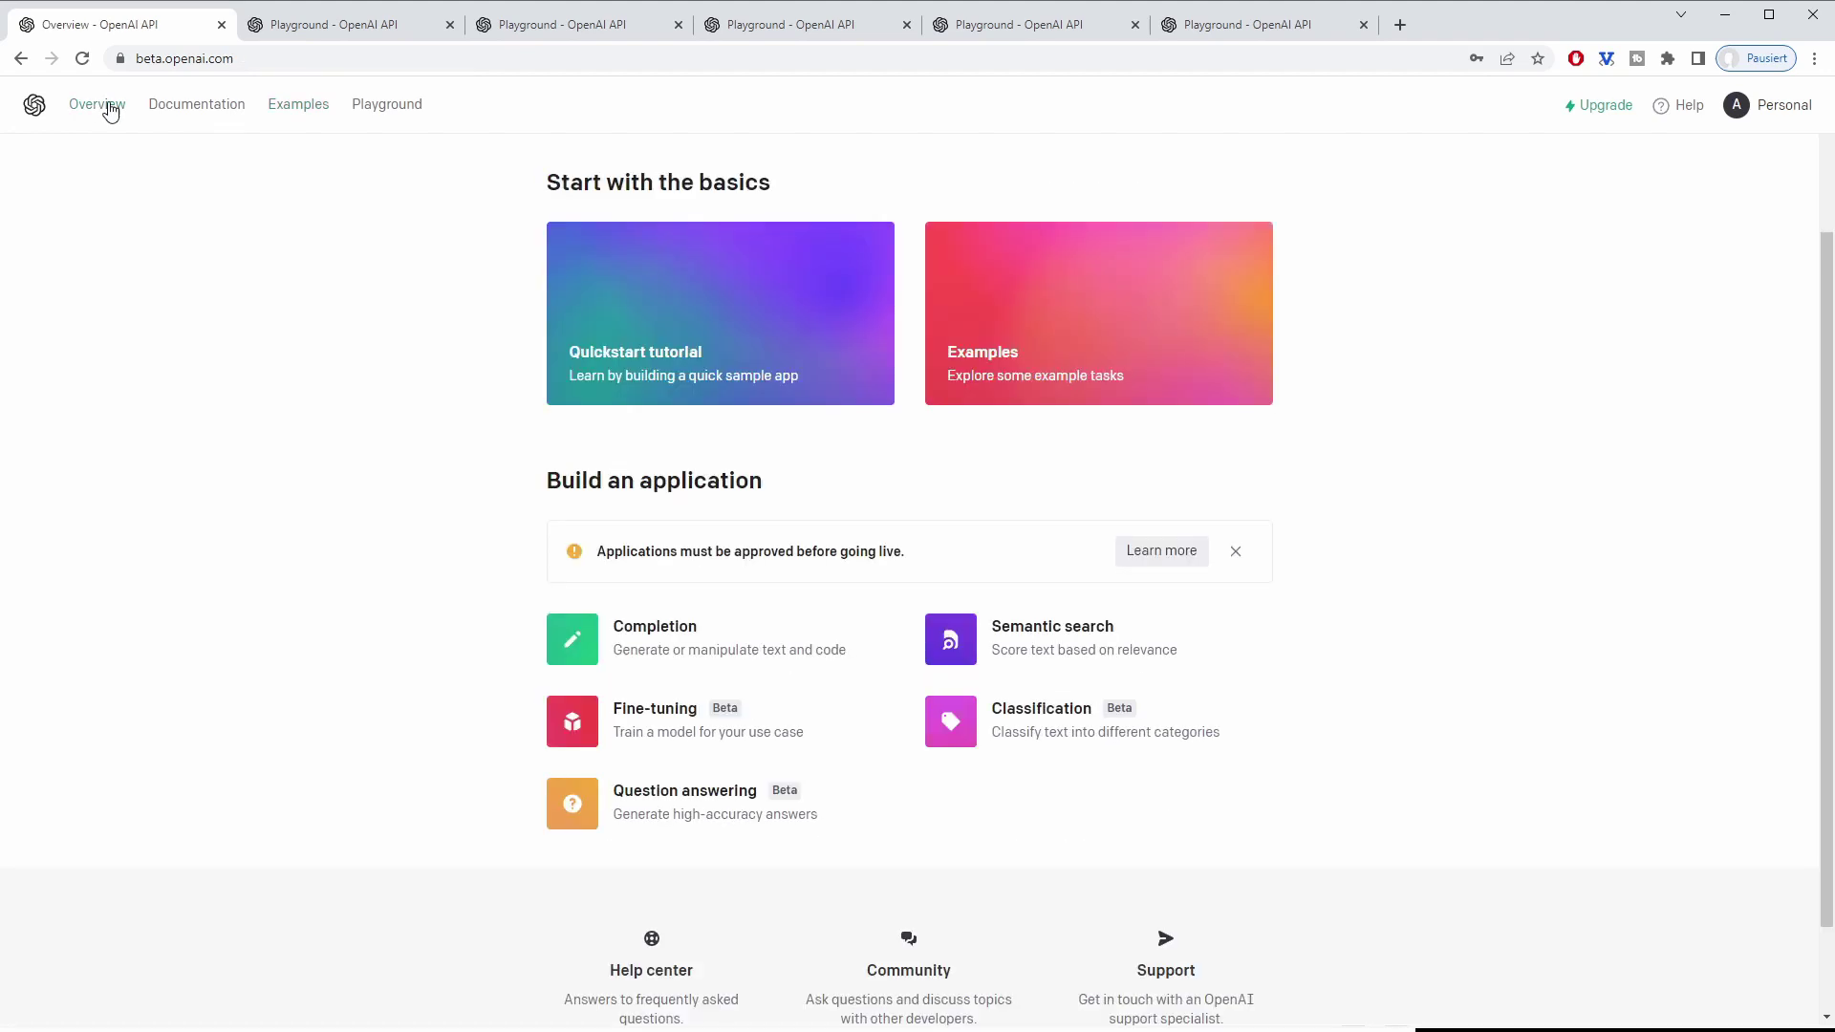
scroll(562, 336, down, 2)
scroll(564, 335, down, 1)
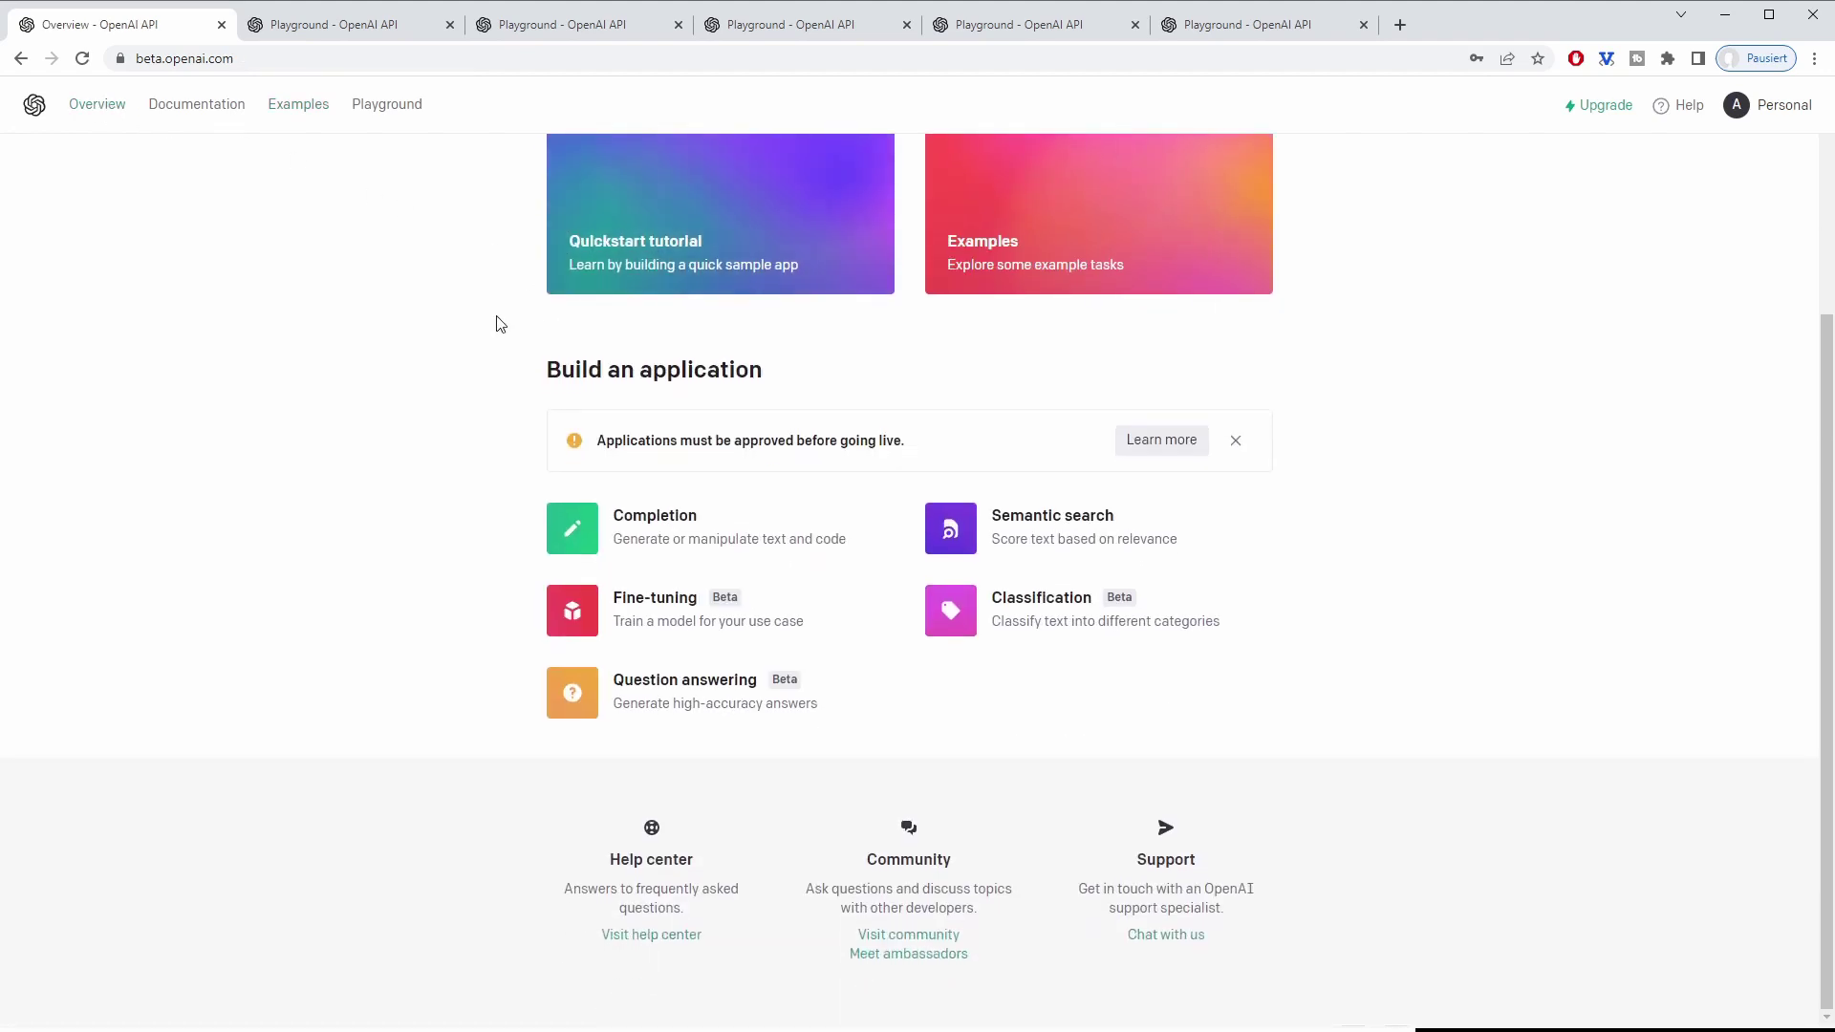
click(213, 108)
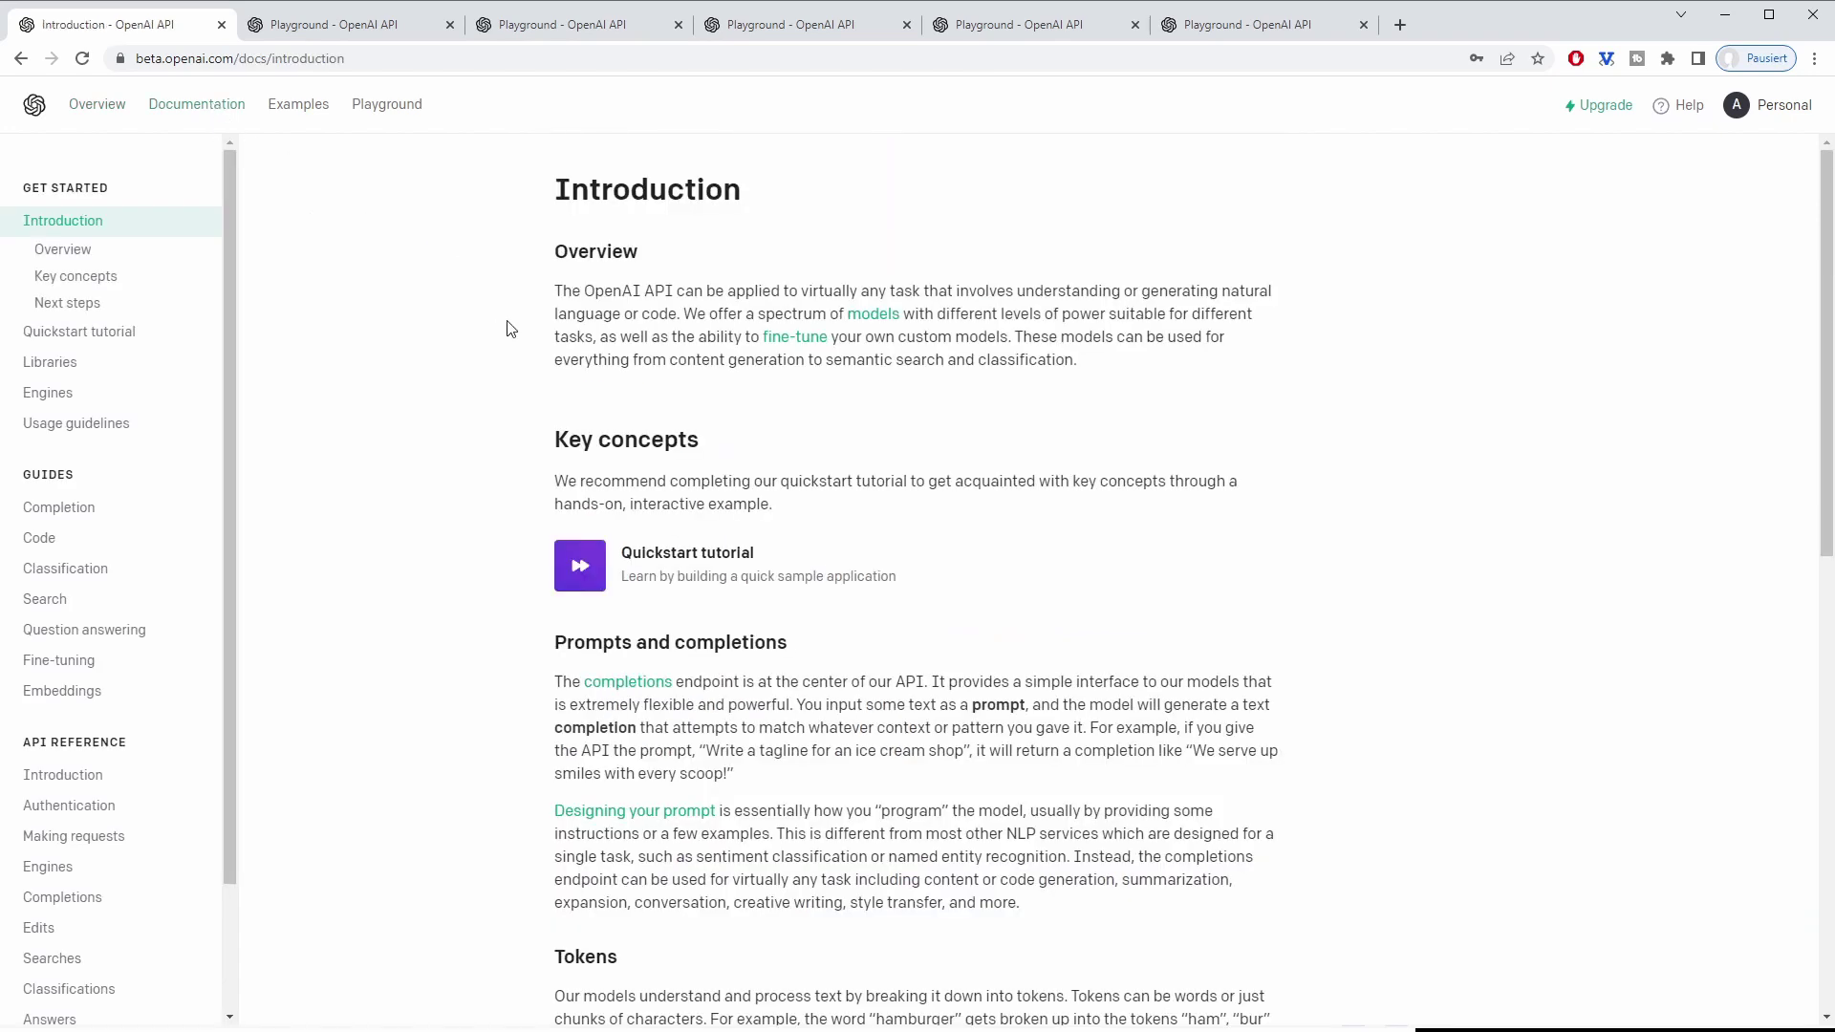
scroll(507, 335, down, 3)
scroll(507, 421, down, 5)
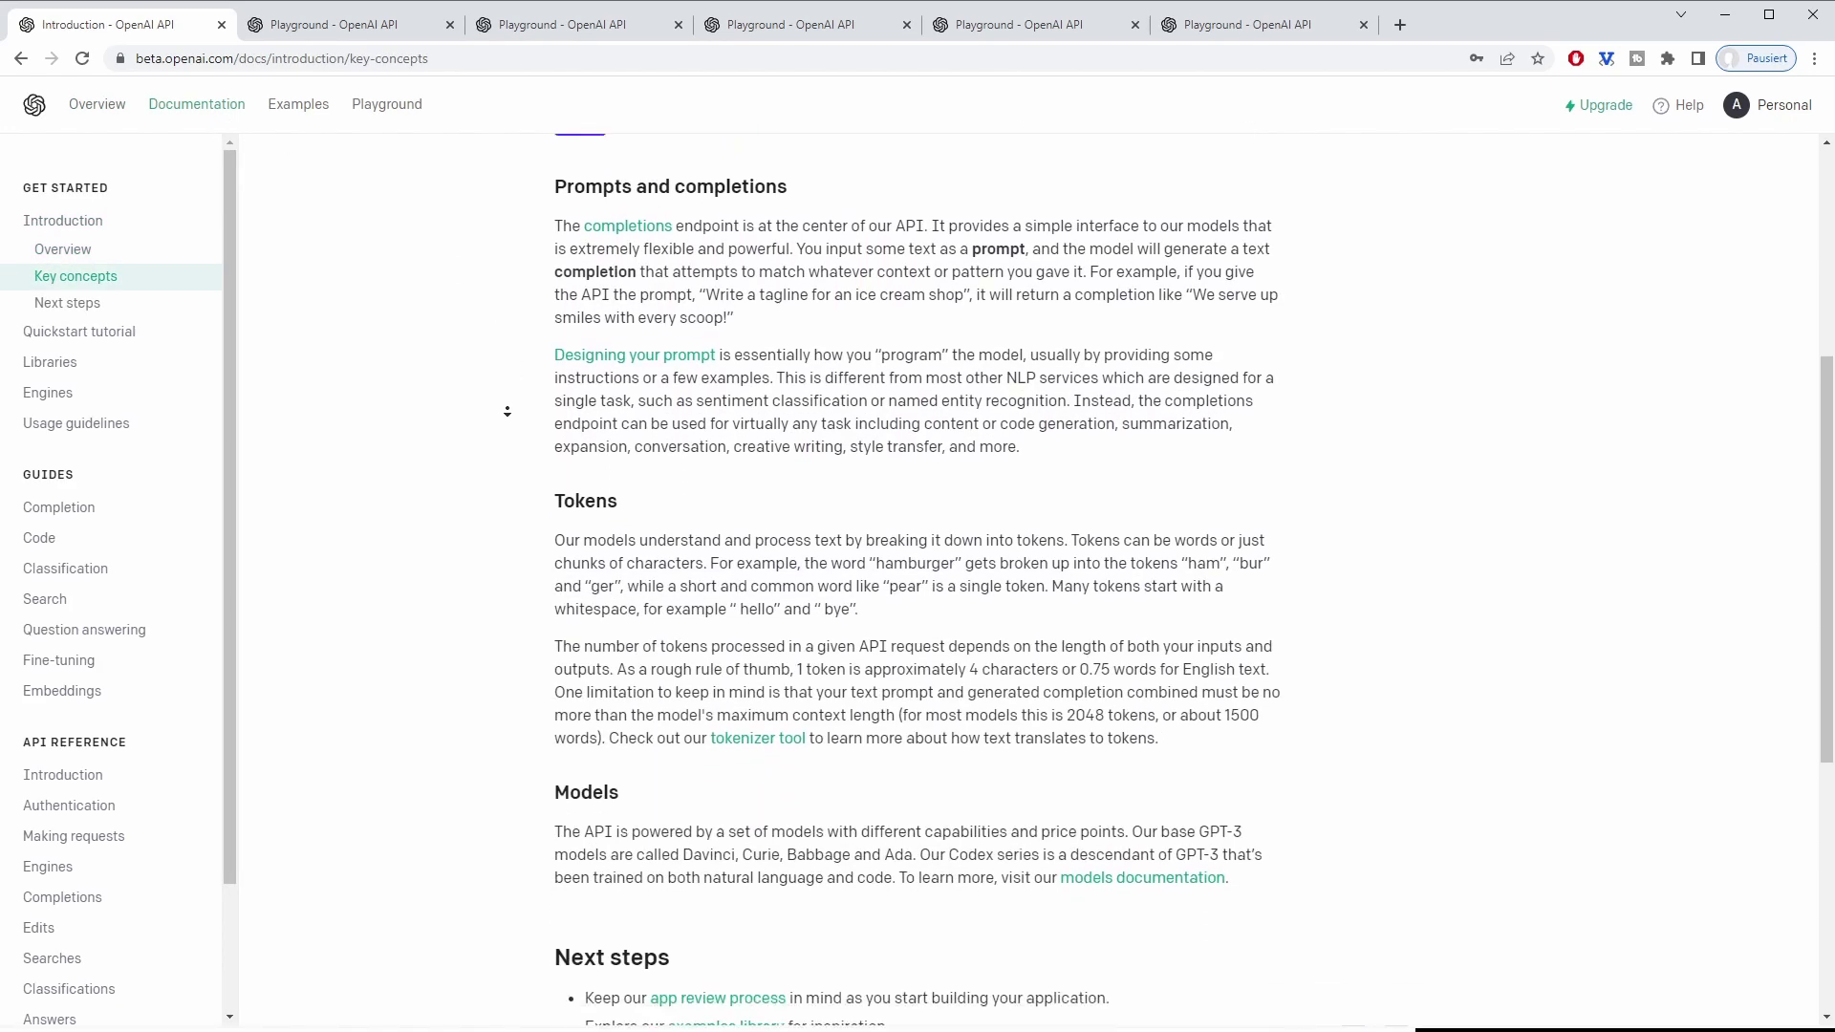
scroll(509, 389, down, 1)
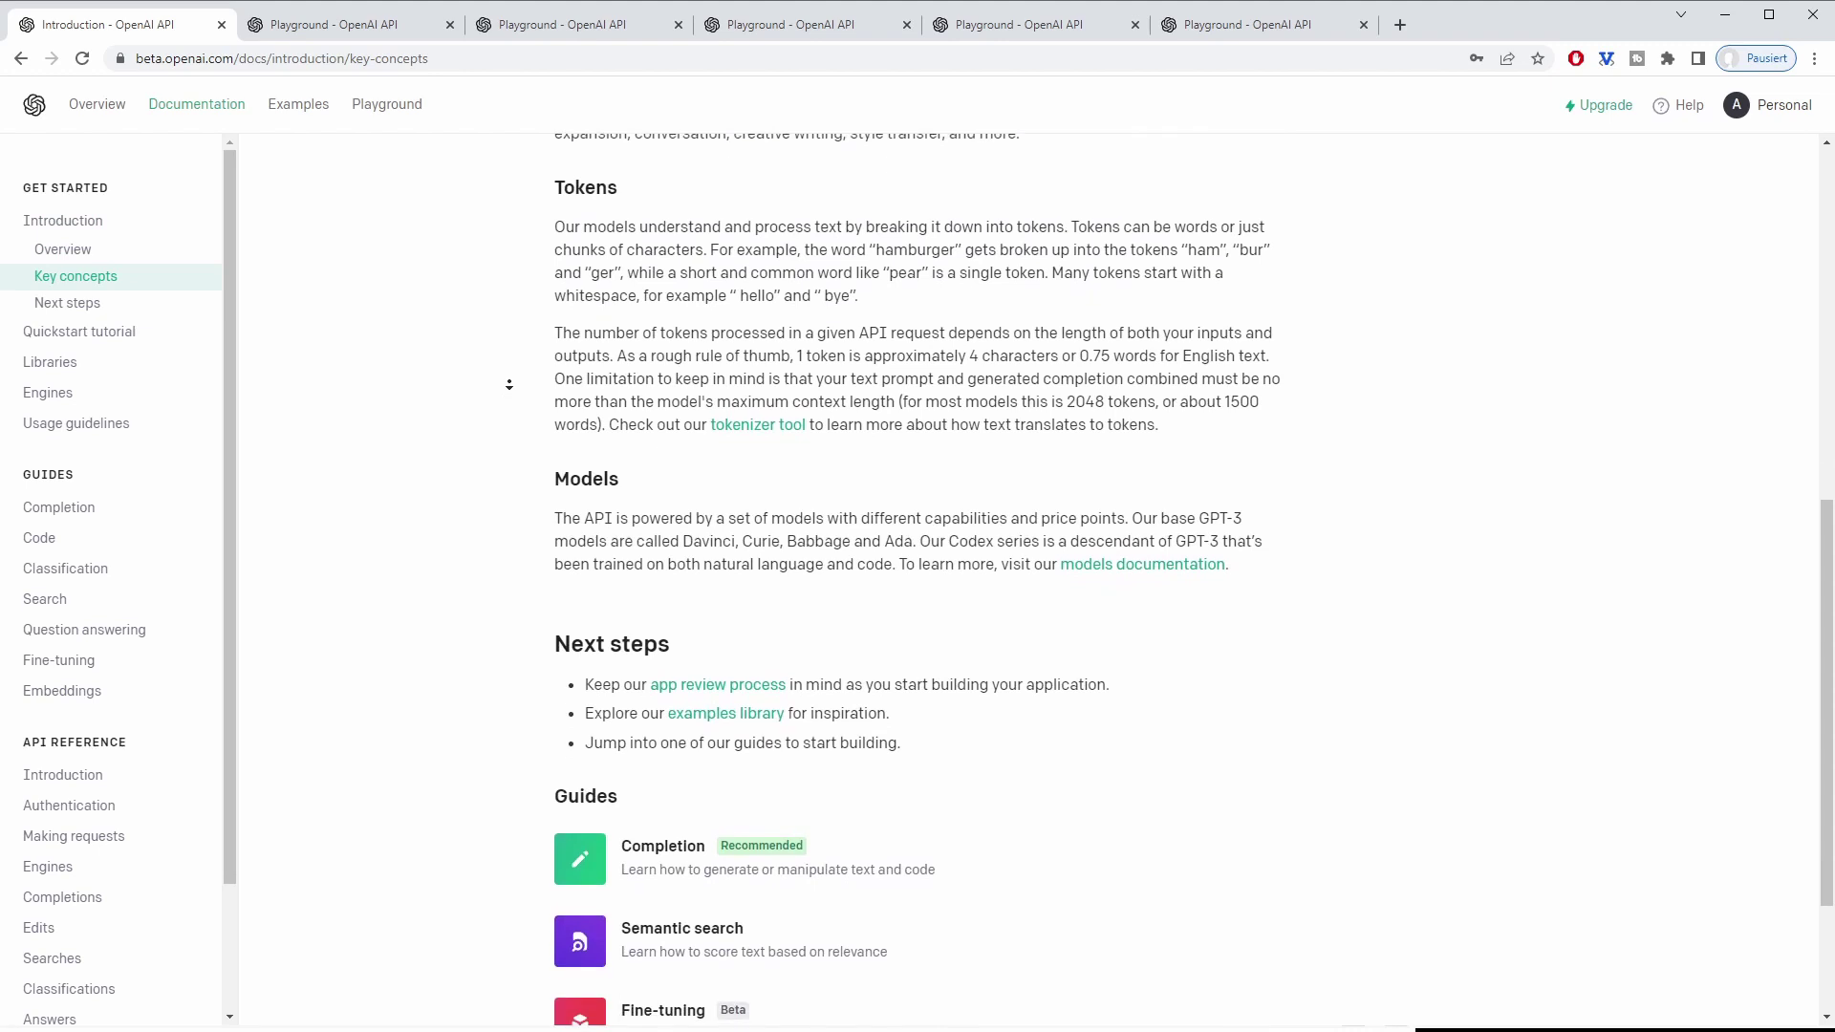